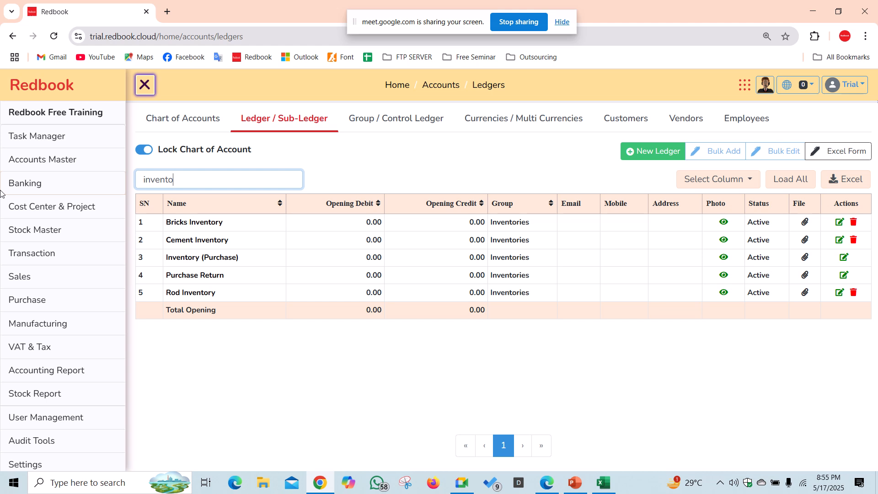
- Open the Stock Items page from the Stock Master menu under Inventory
key(BackSpace)
mouse_move(80, 241)
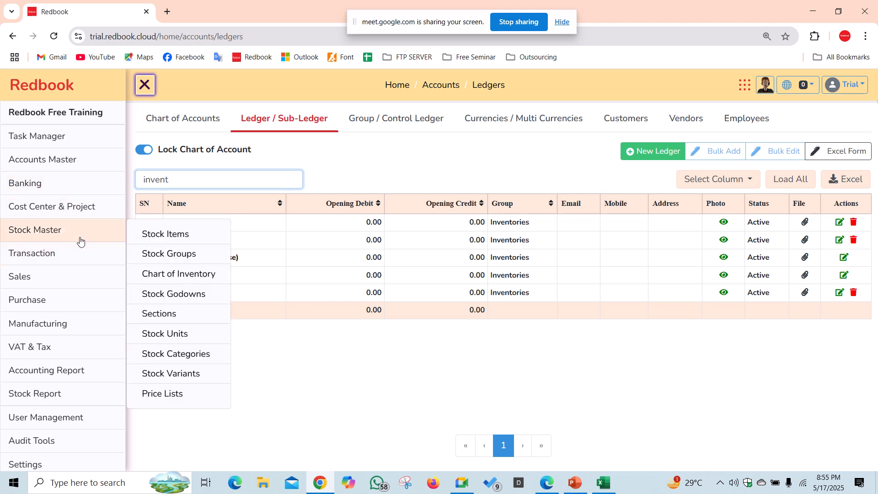
click(164, 235)
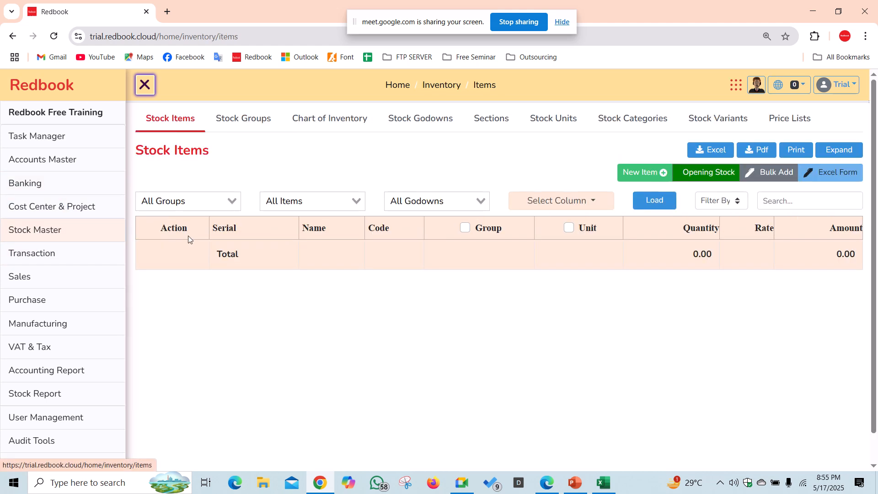
- Start a new stock item with Raw Materials as its parent group
click(659, 181)
click(286, 234)
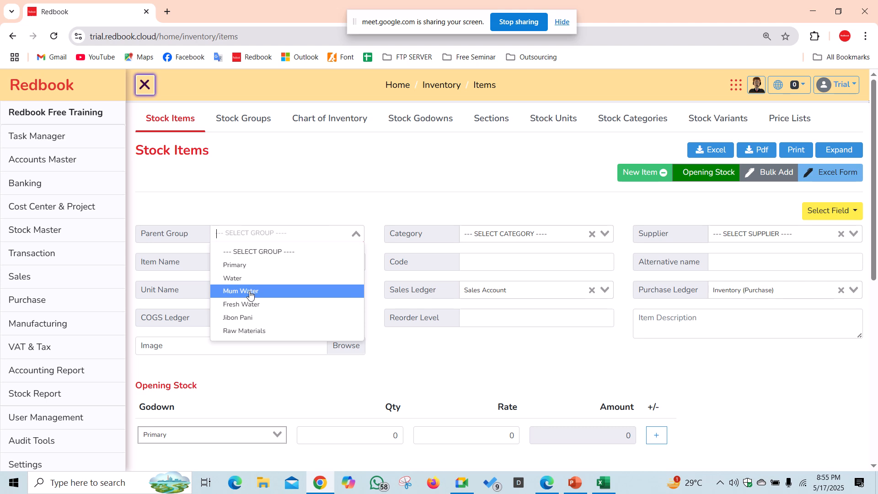
text(raw)
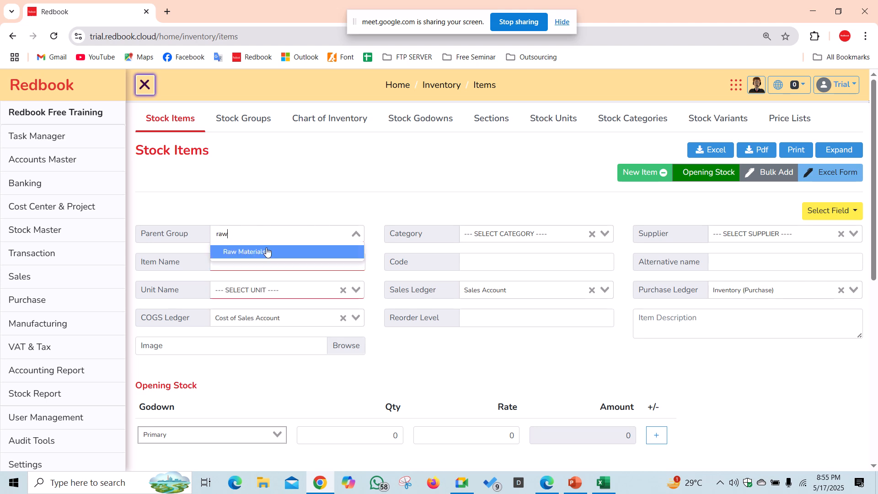
click(267, 250)
click(262, 259)
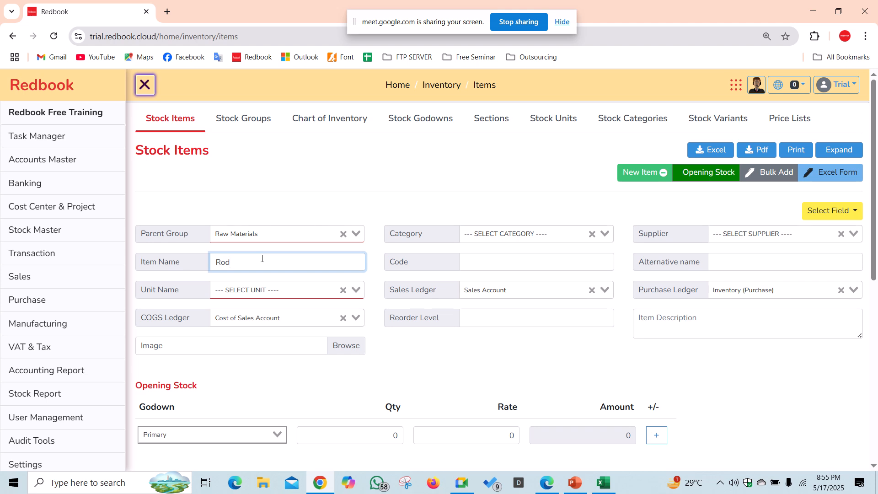
- Give Rod unit Kgs, COGS ledger Rod Consumptions, purchase ledger Rod Inventory, and save it
click(275, 289)
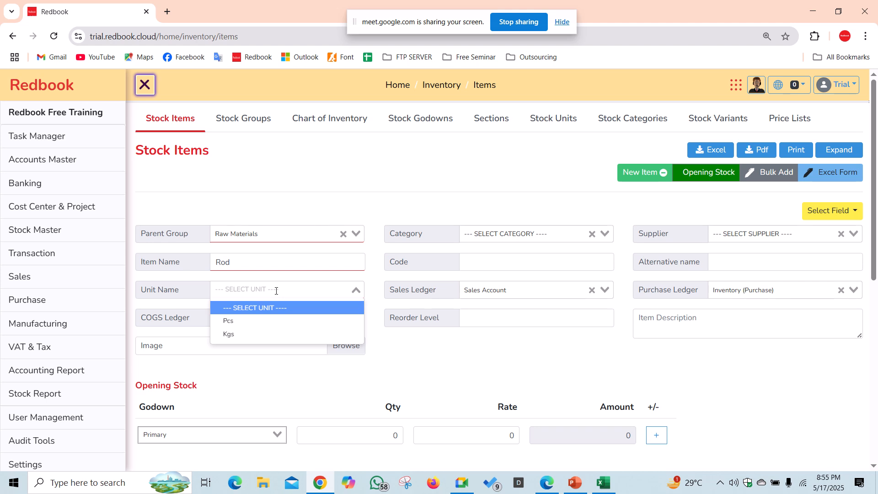
click(249, 337)
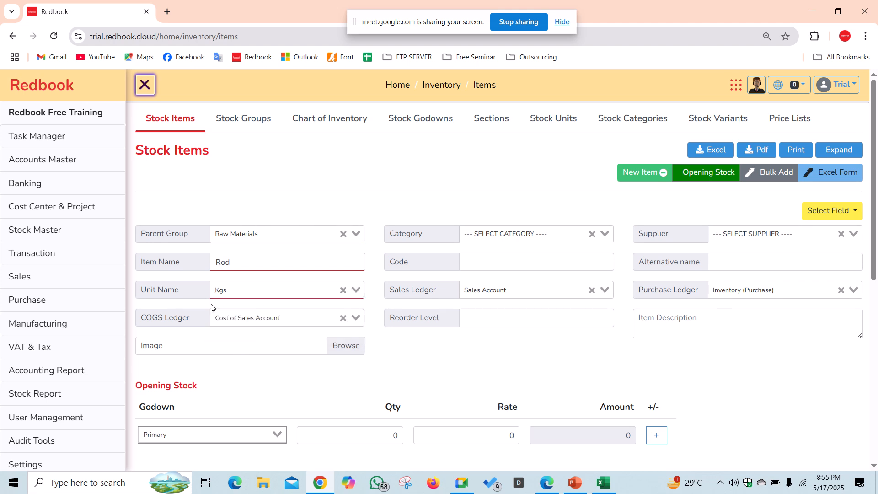
click(245, 324)
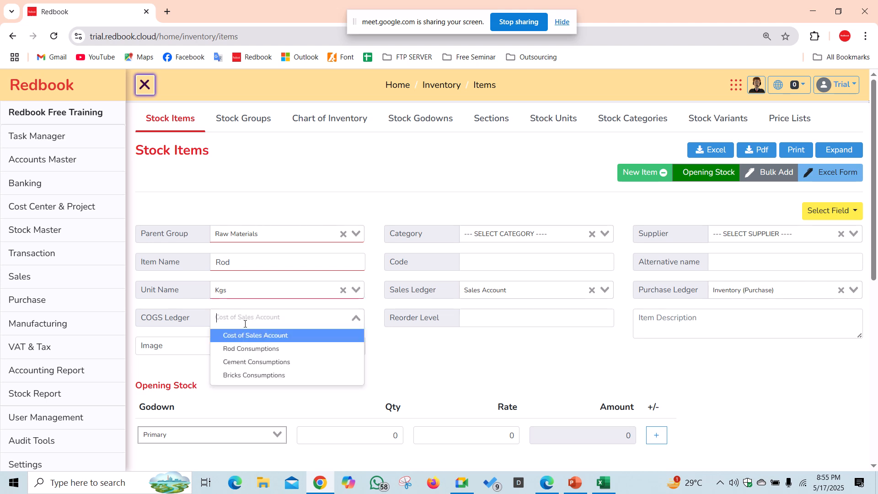
click(247, 348)
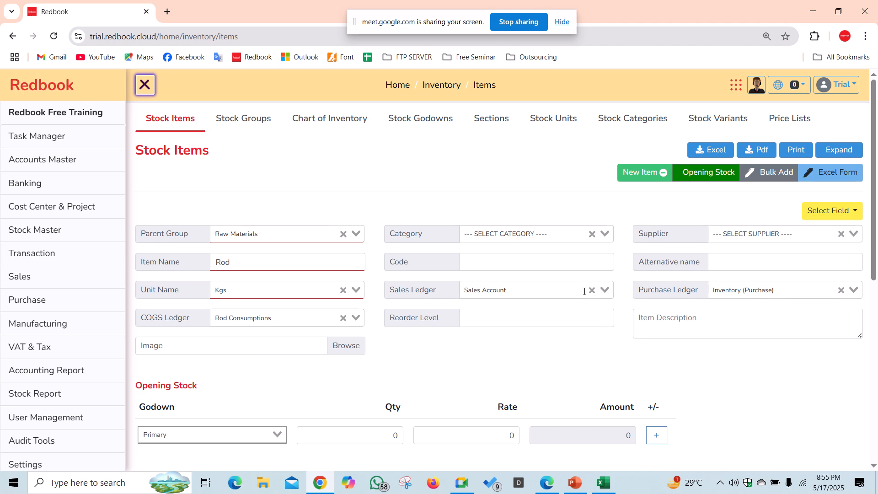
click(732, 291)
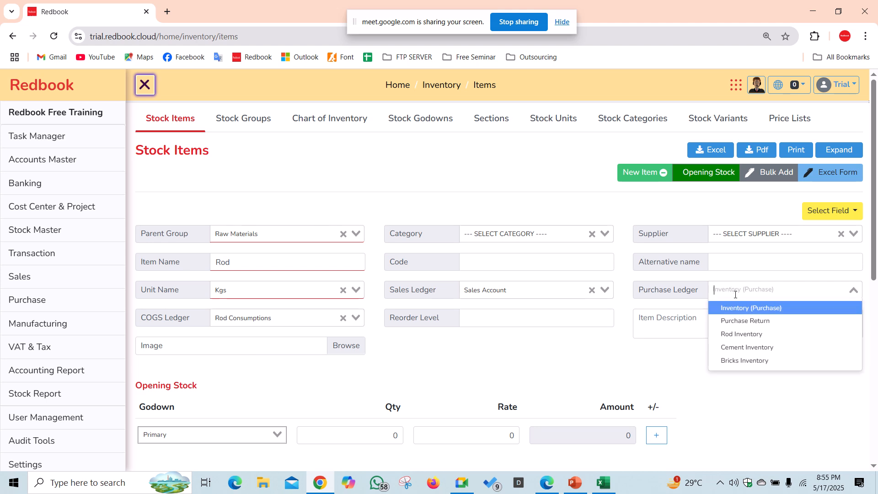
click(737, 334)
scroll(418, 389, down, 3)
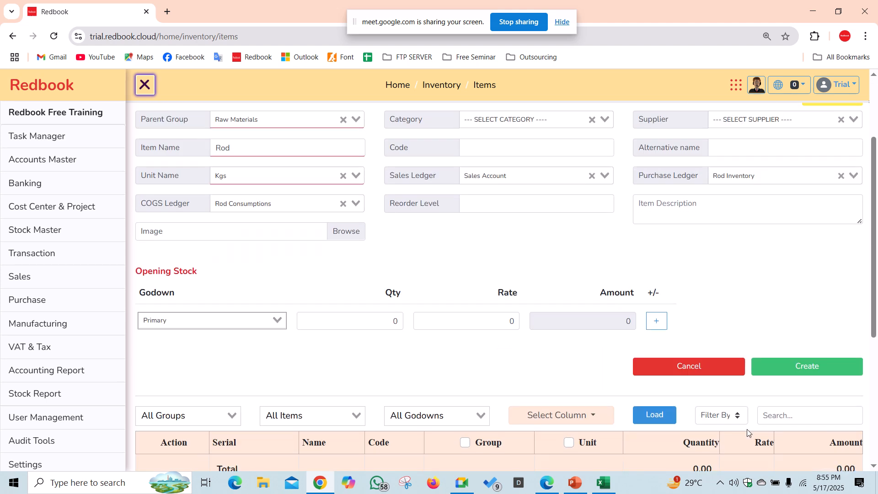
click(808, 367)
- Create Cement in Pcs with Cement Consumptions and Cement Inventory ledgers
scroll(403, 273, up, 1)
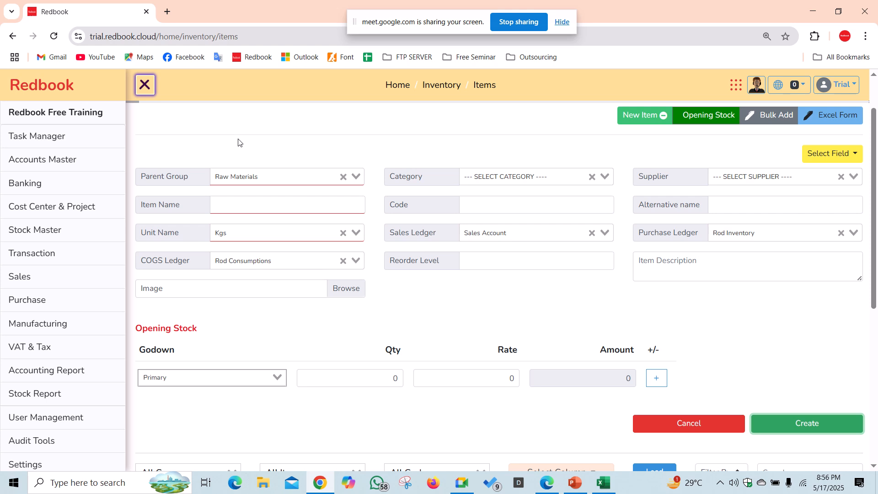
click(258, 205)
text(Cem)
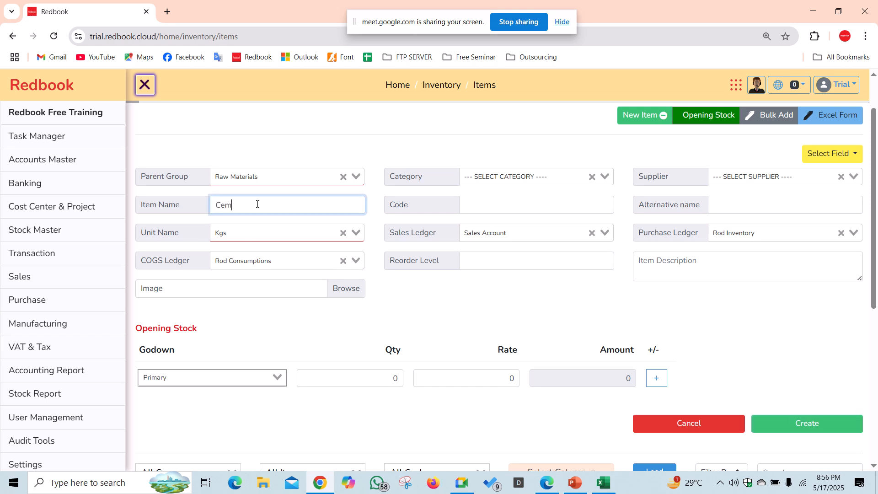
text(ent)
drag(257, 205, 188, 211)
click(221, 232)
click(238, 264)
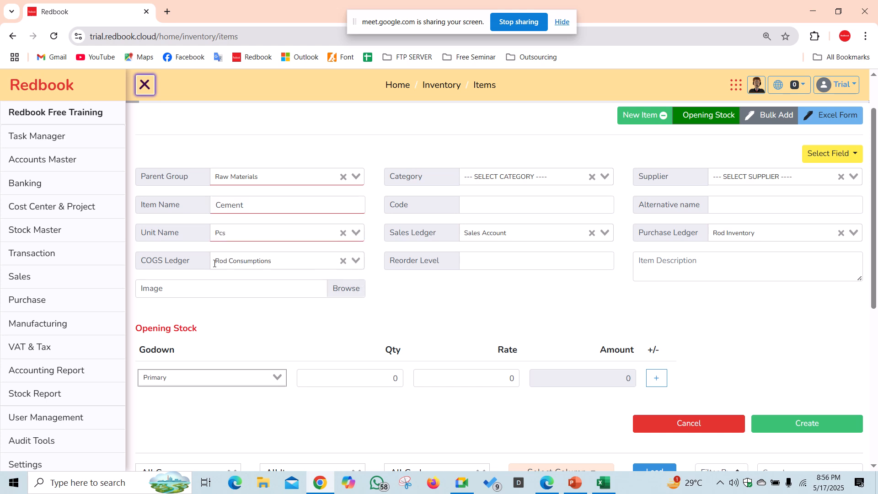
click(294, 264)
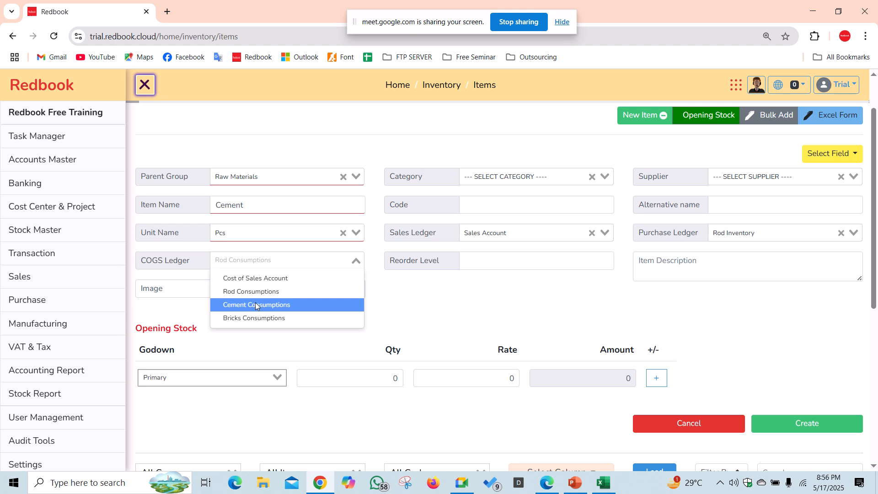
click(255, 303)
click(760, 231)
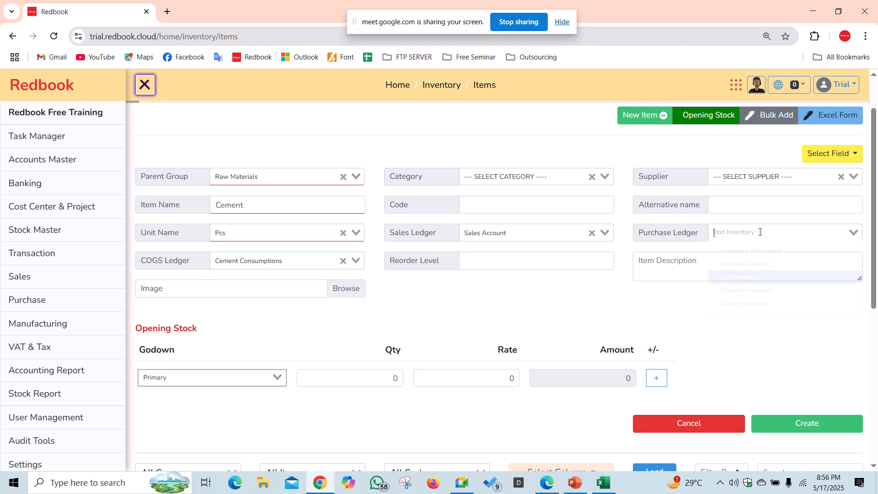
click(763, 291)
click(832, 426)
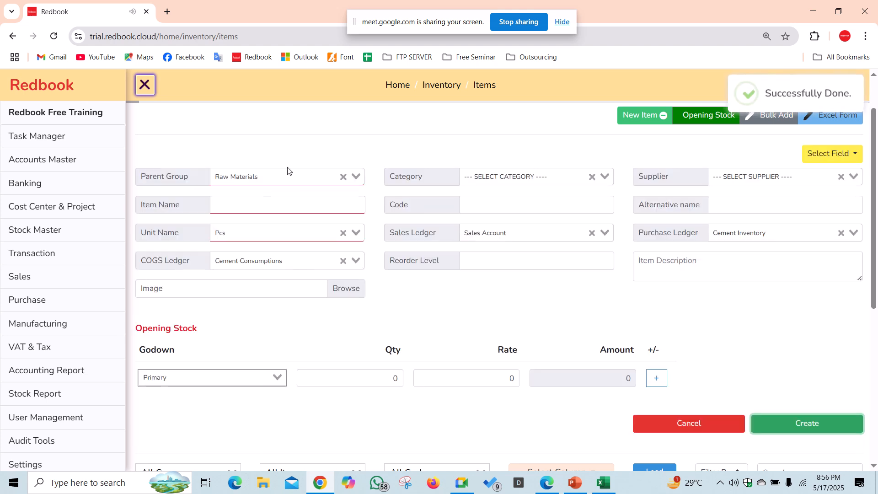
- Create Bricks with Bricks Consumptions and Bricks Inventory ledgers
click(254, 201)
text(Bricks)
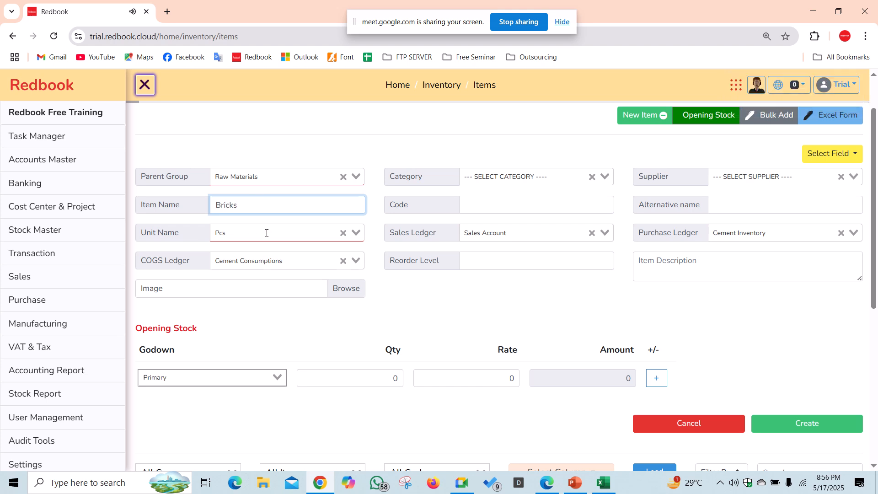
click(268, 261)
click(260, 323)
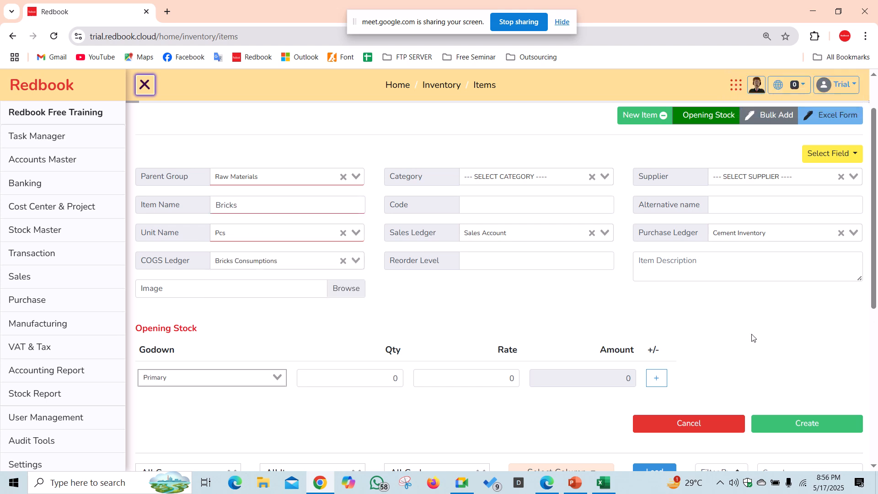
click(777, 233)
click(765, 302)
click(794, 432)
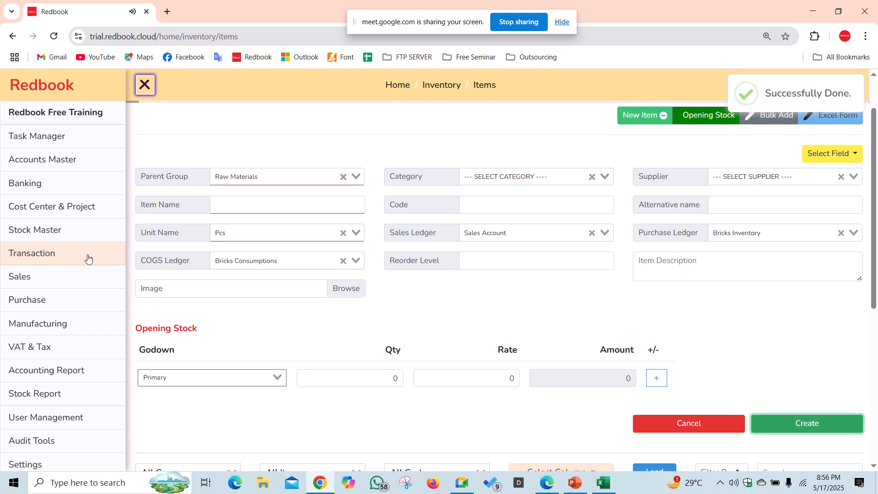
- Open the Purchase Invoice list from the Transaction menu
click(56, 261)
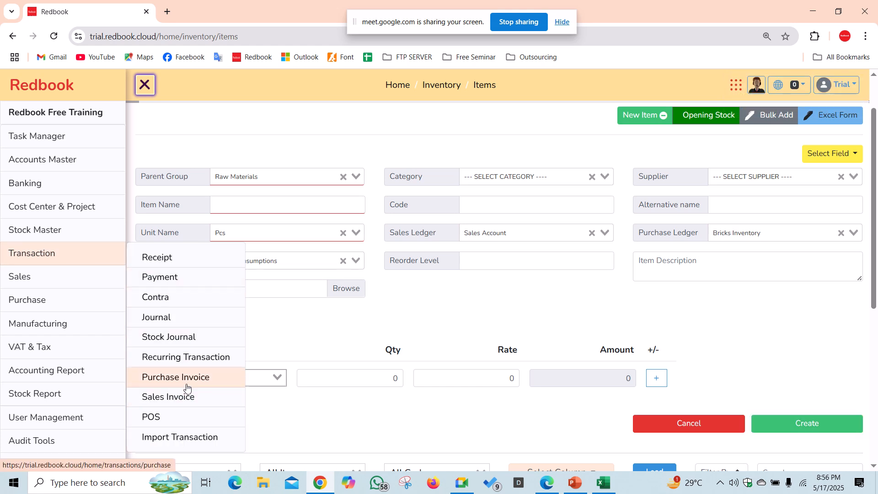
click(94, 304)
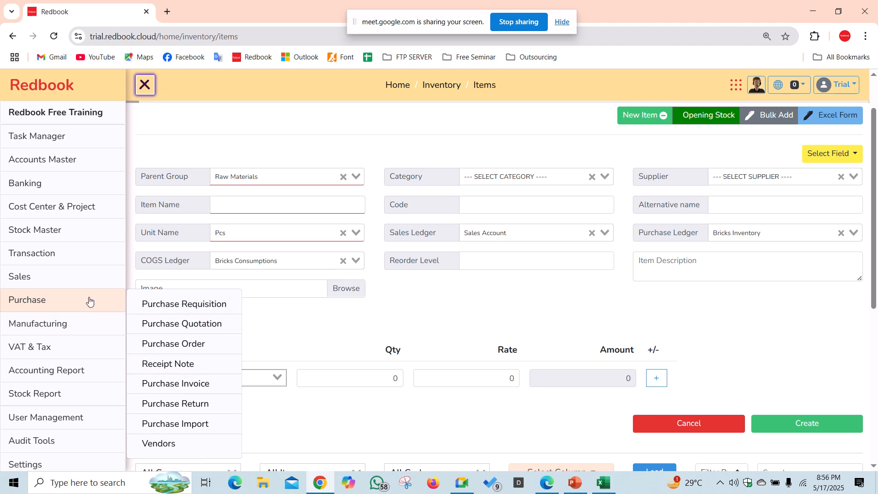
click(79, 260)
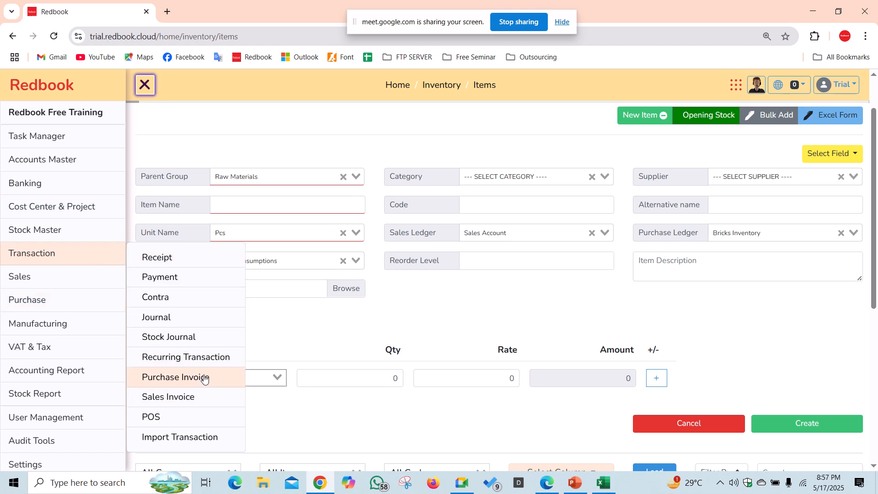
click(186, 382)
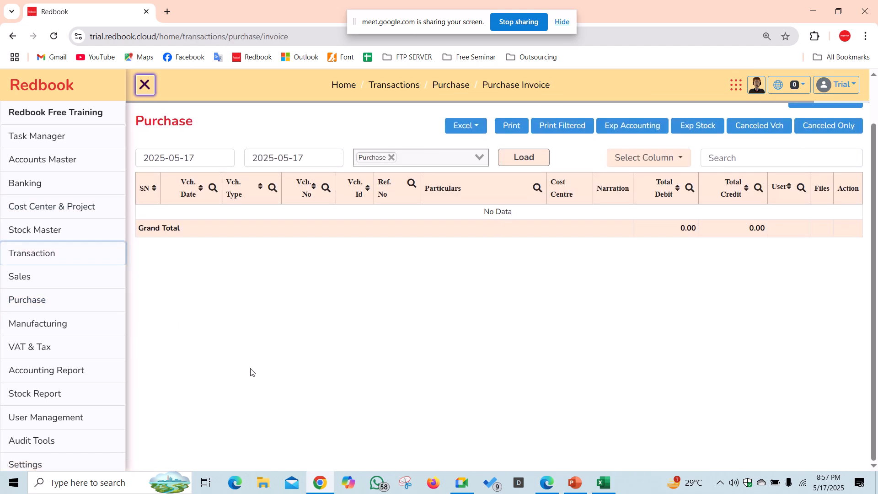
scroll(618, 192, up, 1)
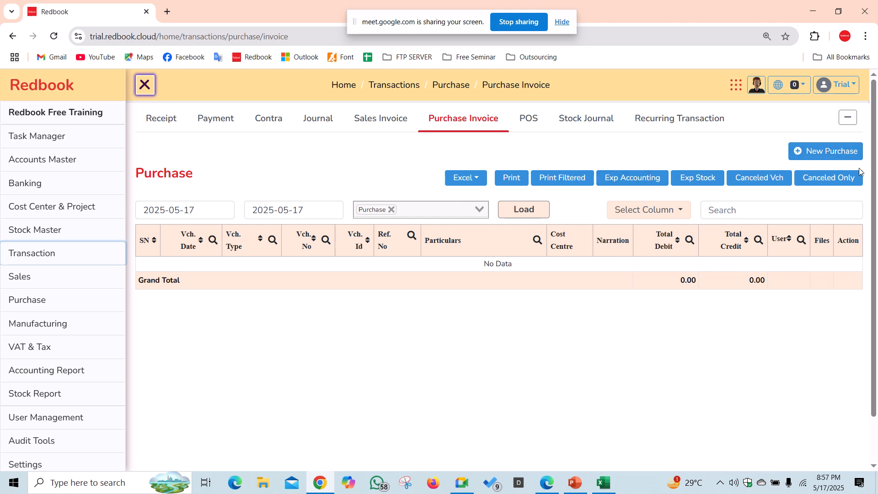
- Start a new purchase and reload the page, which fails with a connection-reset error
click(841, 151)
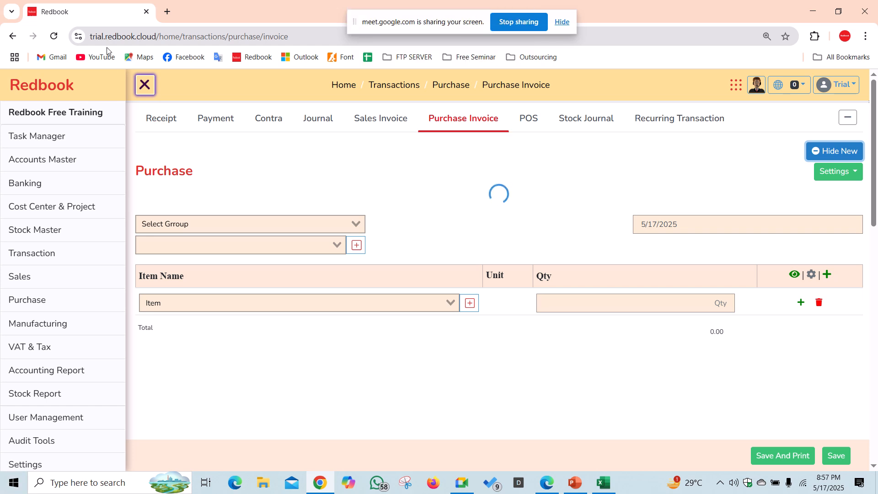
click(54, 36)
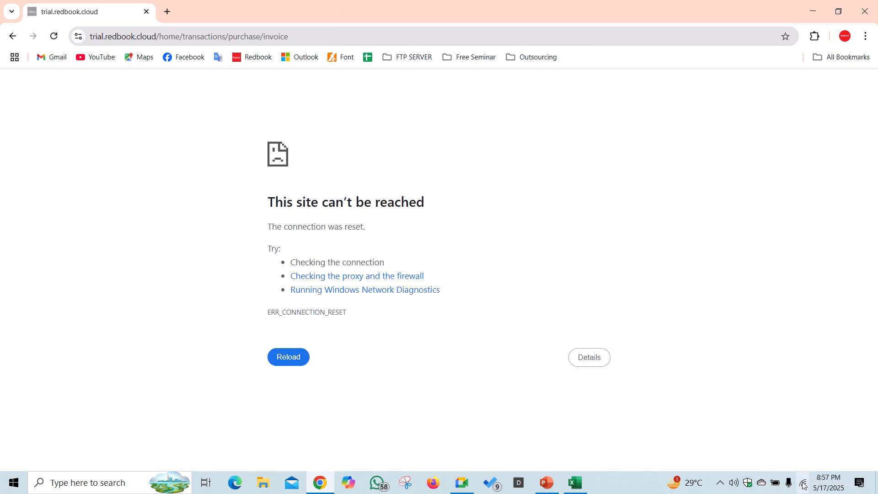
- Switch to a different Wi-Fi network and bring the video call back to the front
click(803, 482)
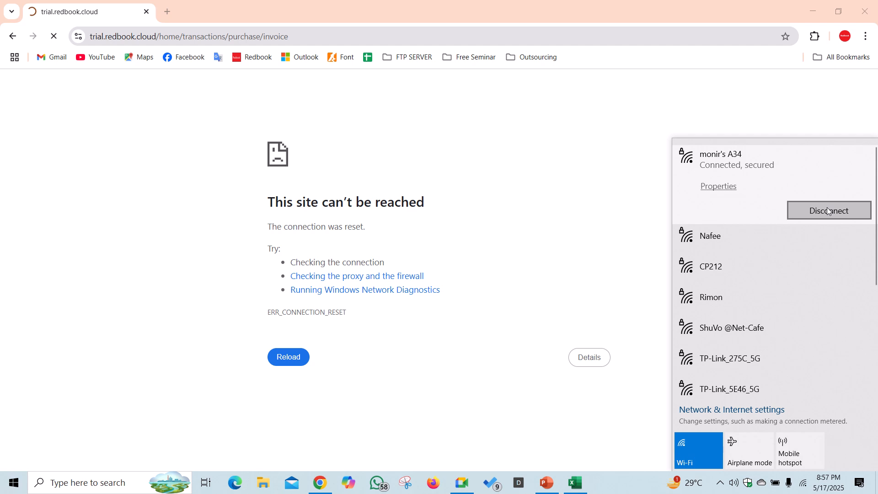
click(827, 208)
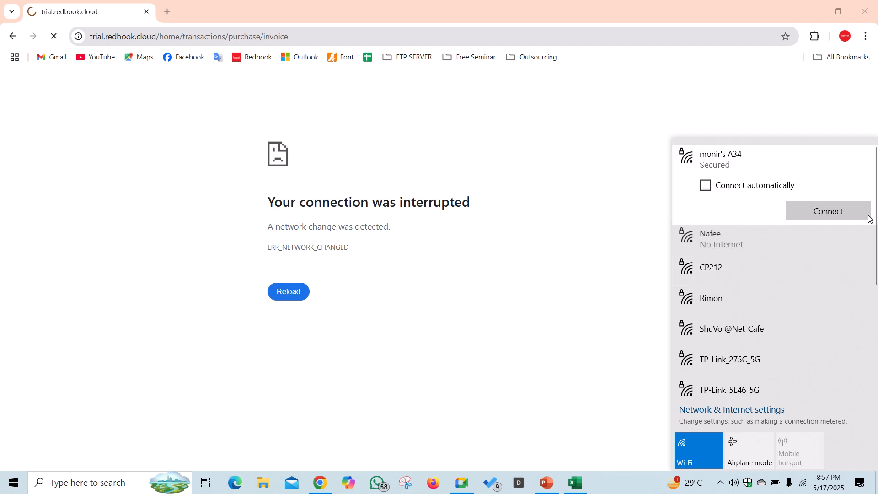
click(795, 249)
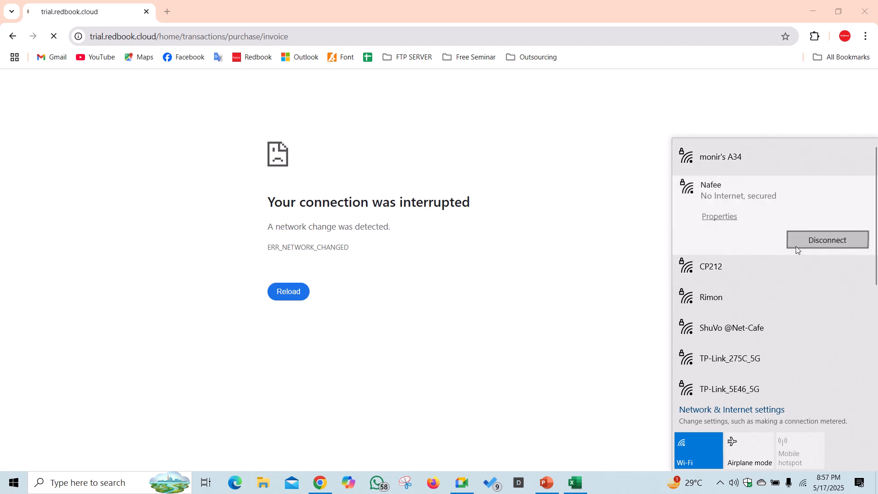
click(584, 241)
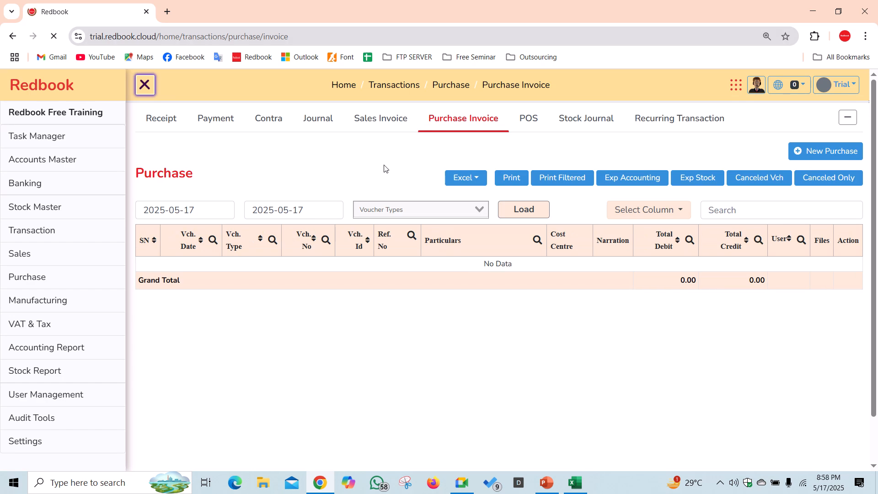
click(462, 483)
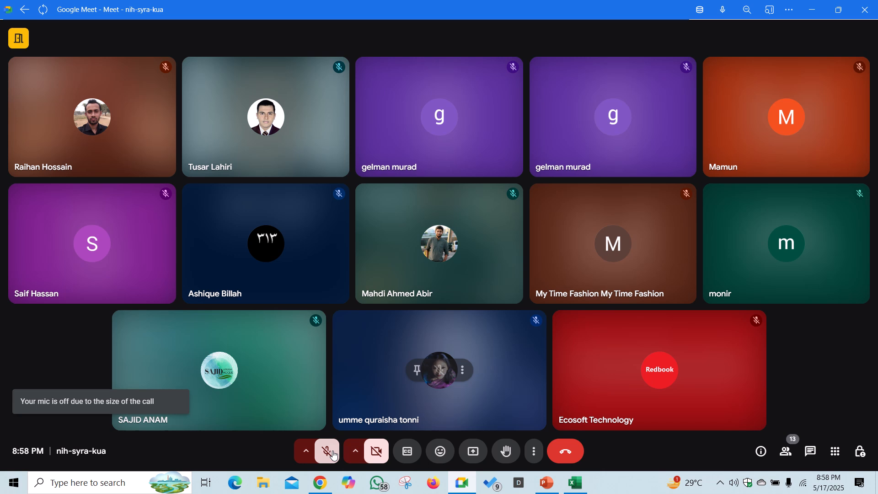
- Unmute the Meet microphone and share the entire screen with the call
click(334, 455)
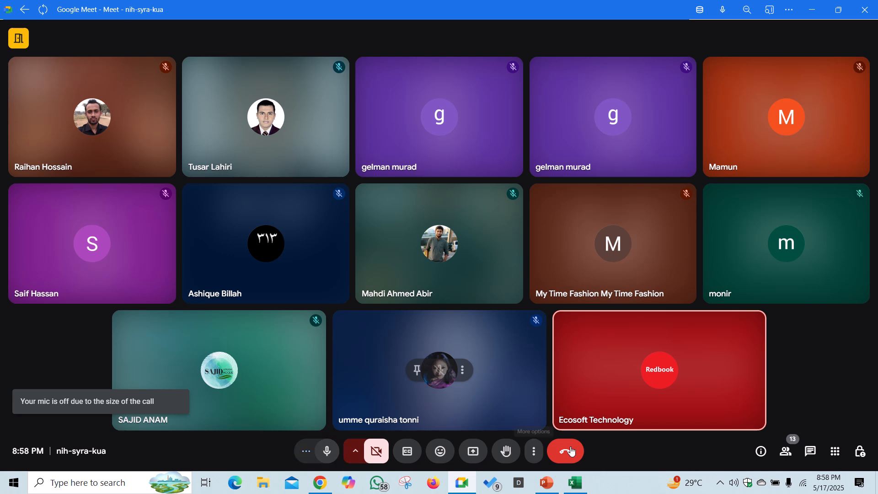
click(550, 480)
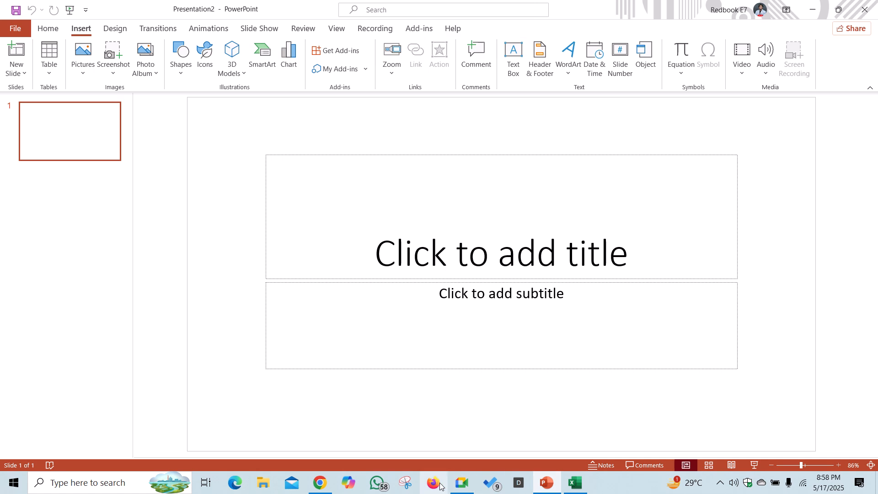
click(462, 482)
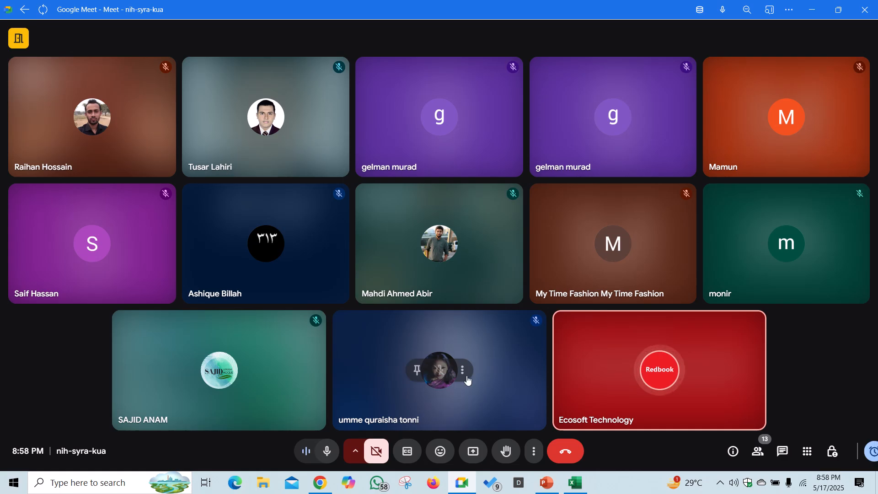
click(470, 459)
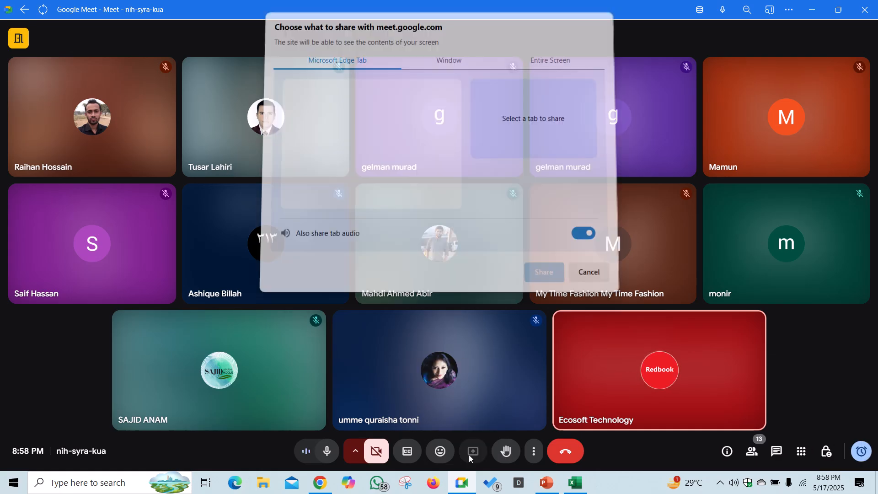
click(551, 65)
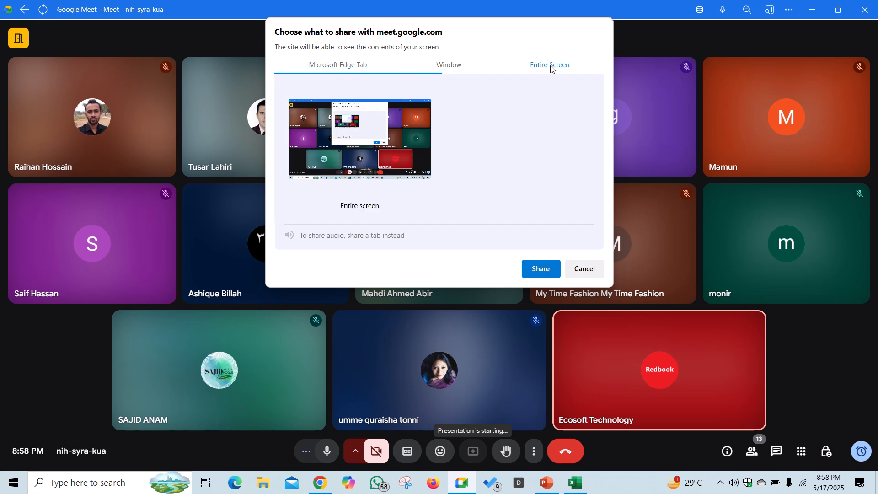
click(545, 270)
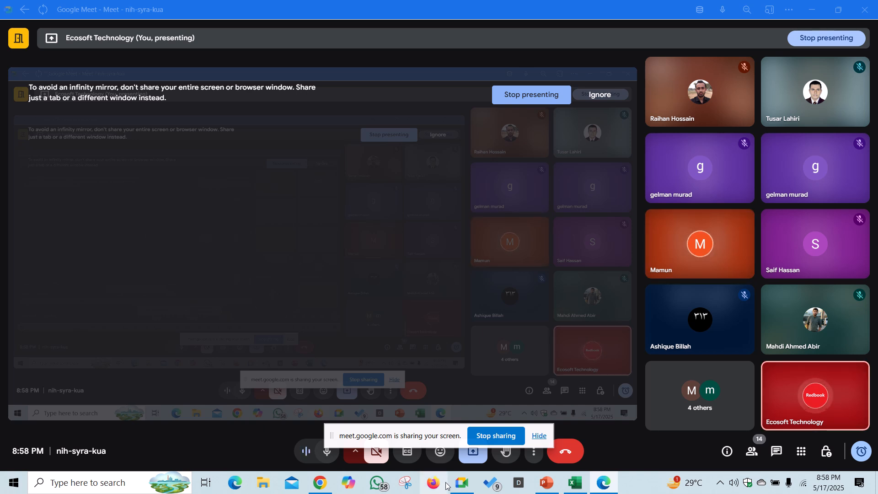
- Start a new Redbook purchase with supplier Meghna Group of Ind
click(319, 482)
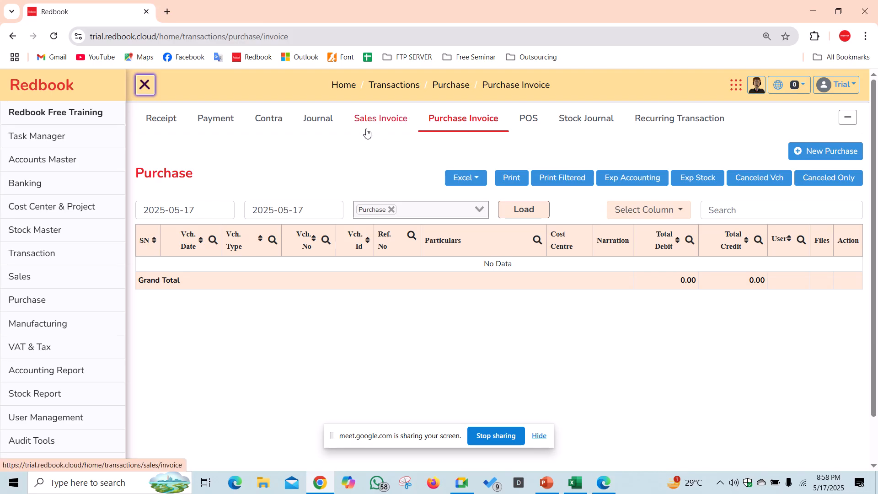
click(809, 156)
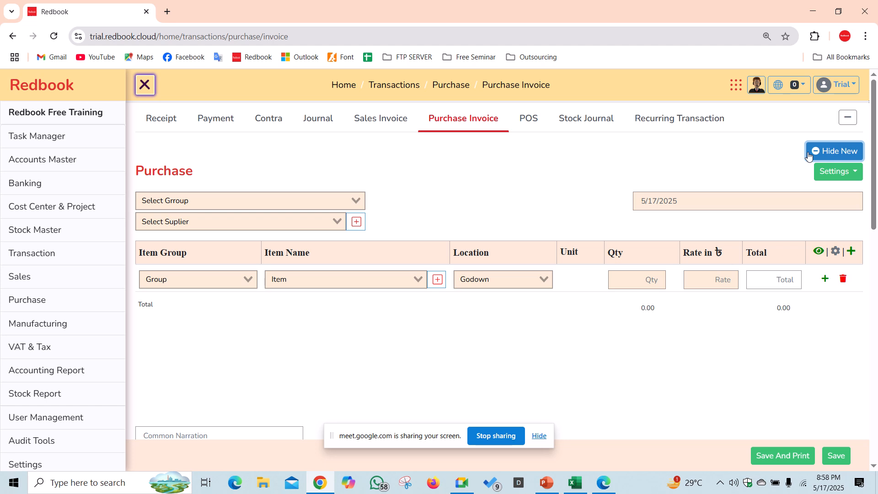
click(418, 445)
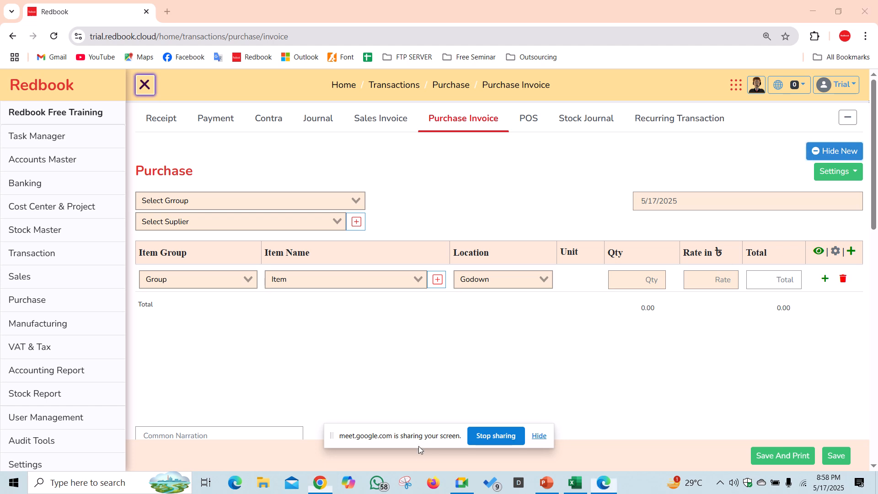
drag(380, 441, 377, 465)
click(200, 223)
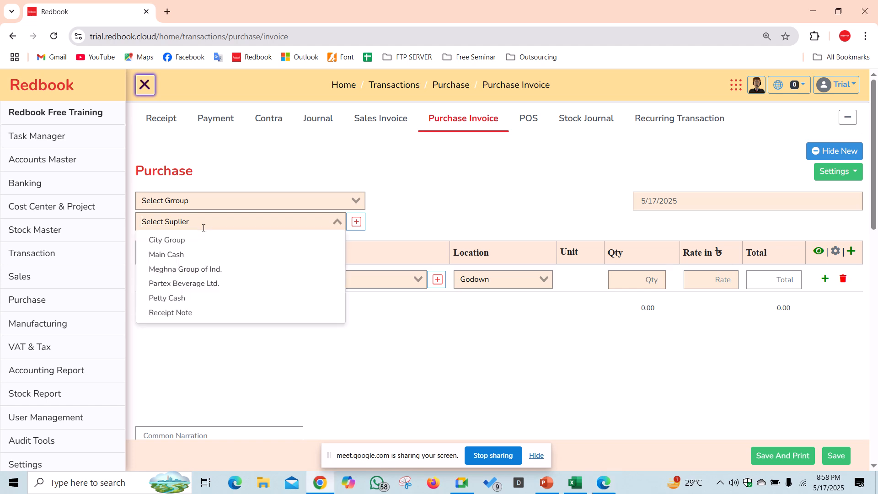
click(202, 270)
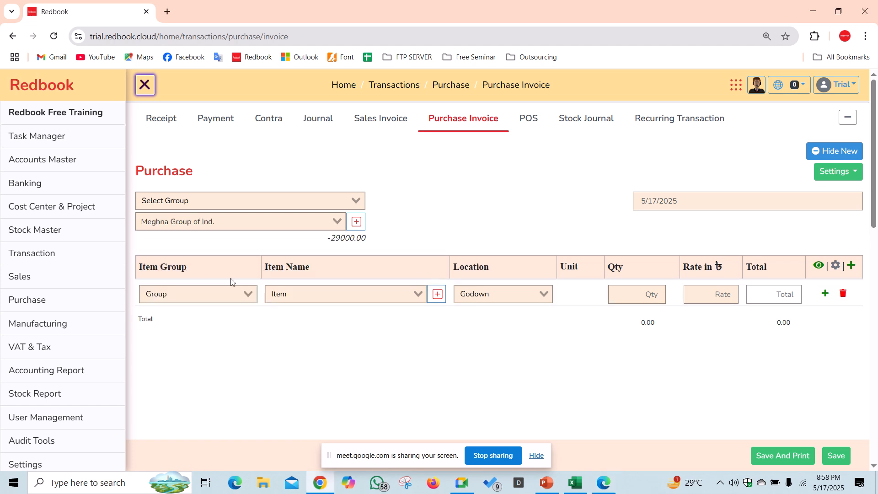
- Add a Raw Materials row for Rod at location Primary: quantity 50000, rate 80
click(222, 294)
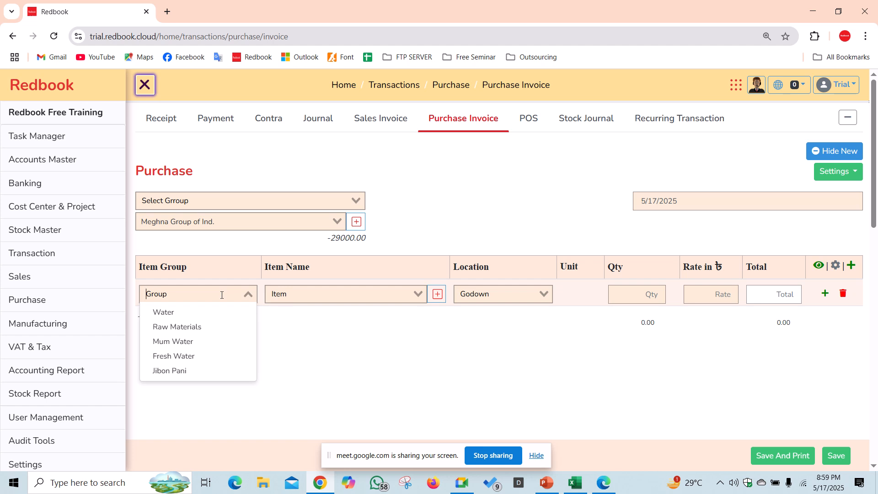
click(204, 327)
click(327, 301)
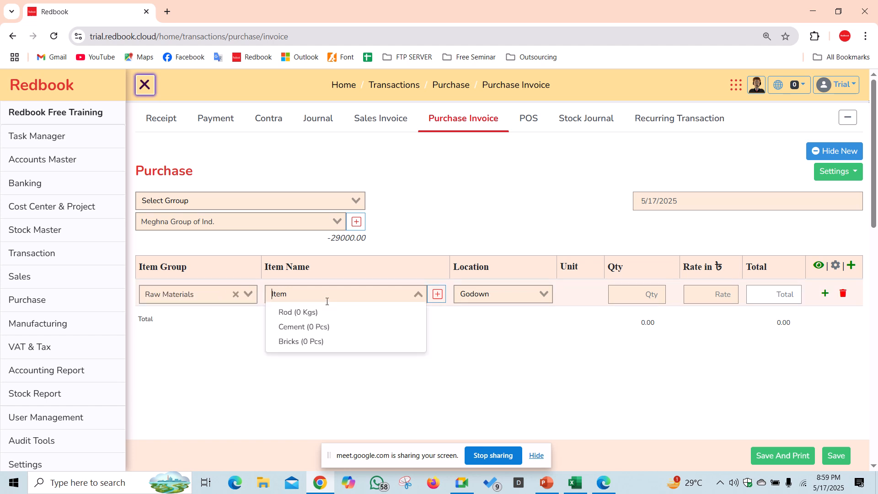
click(325, 311)
click(519, 296)
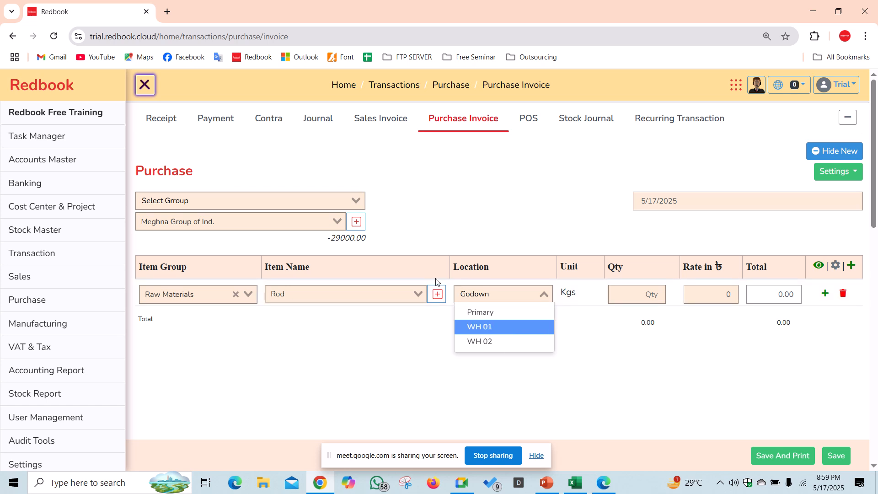
key(Down)
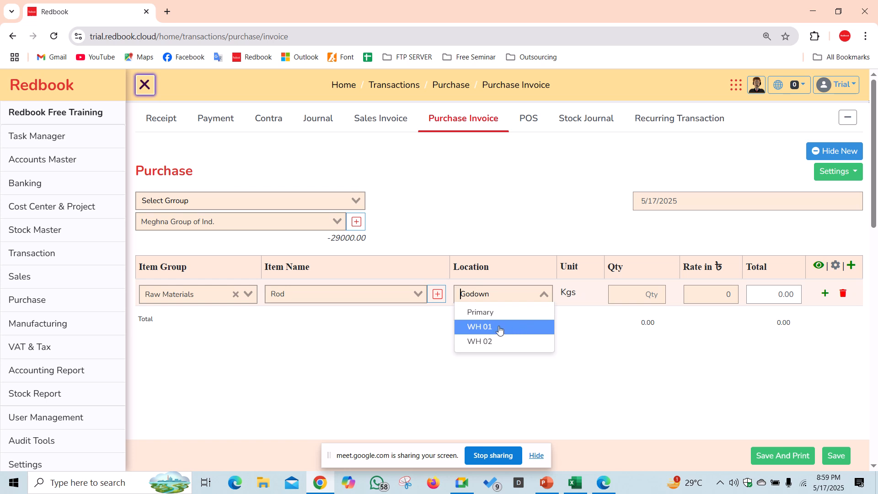
click(496, 313)
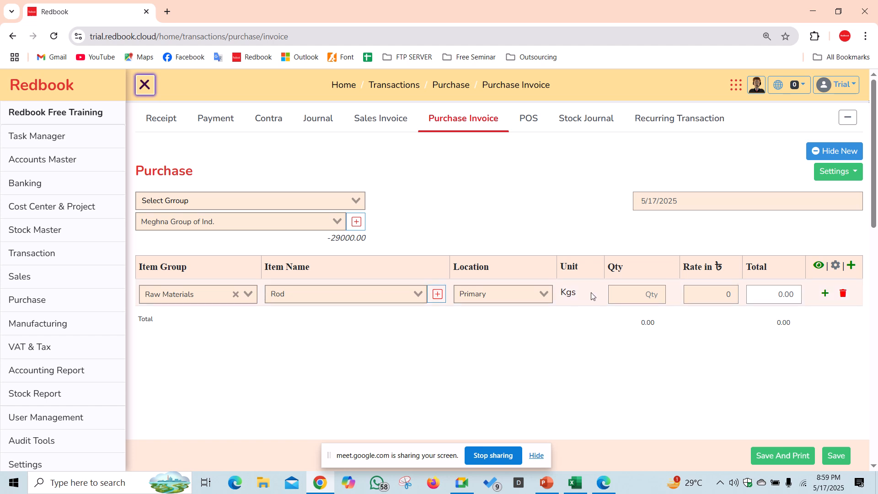
click(640, 292)
text(500)
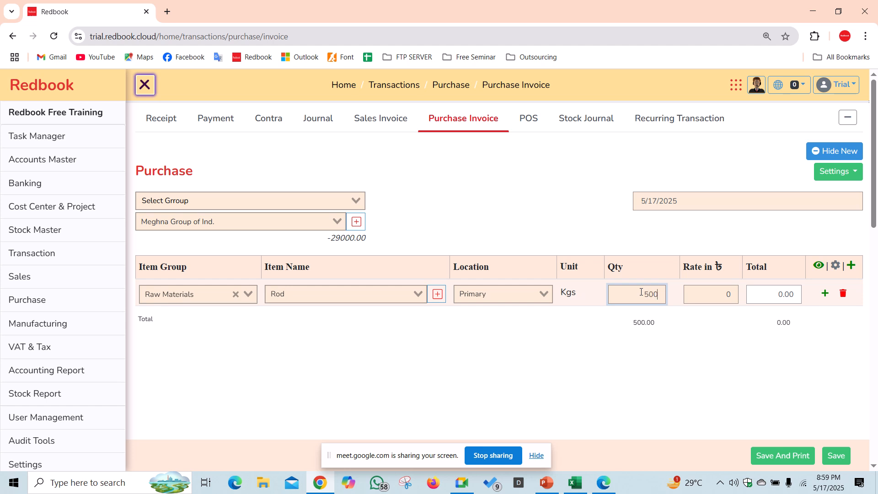
text(00)
drag(644, 293, 704, 292)
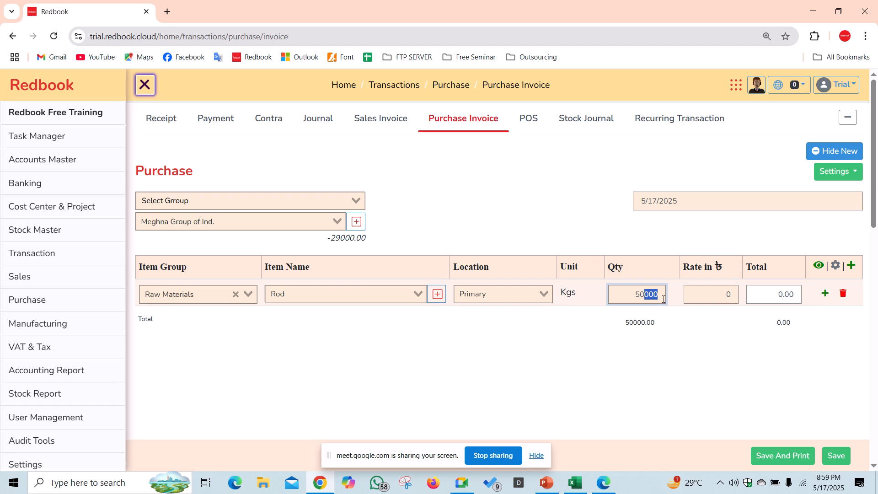
click(704, 292)
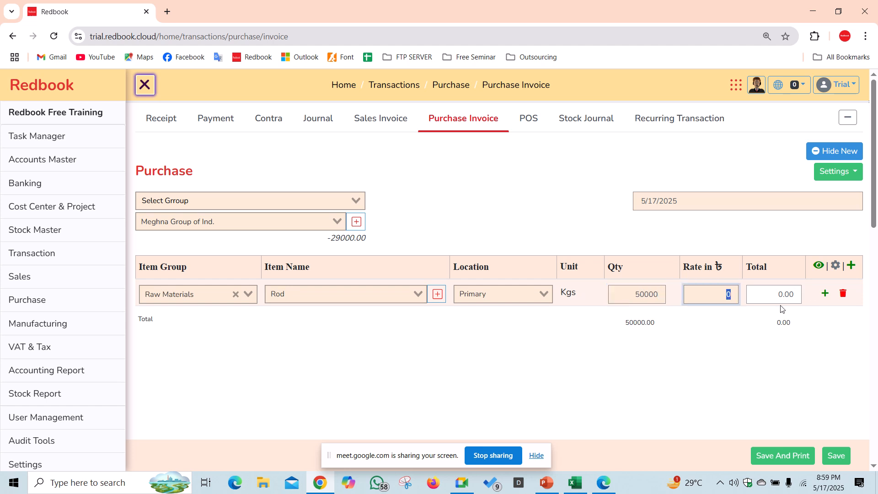
text(80)
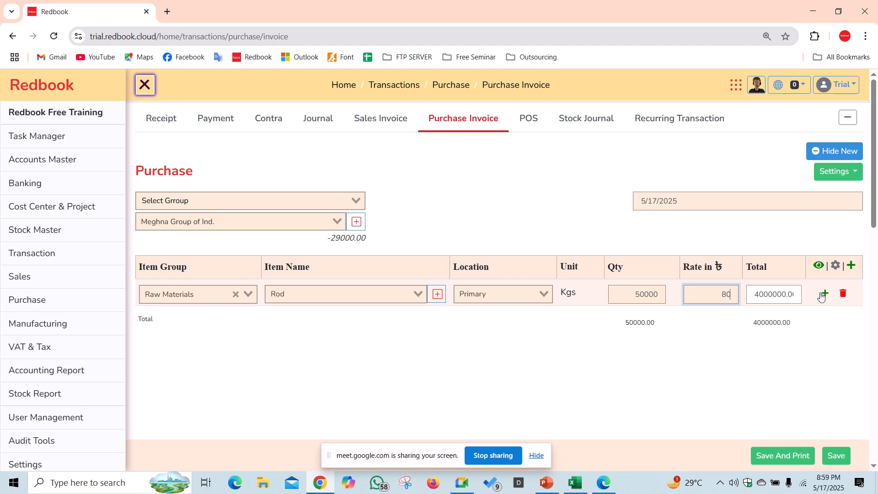
- Add a Cement row at Primary: quantity 10000, rate 350
click(823, 294)
click(297, 320)
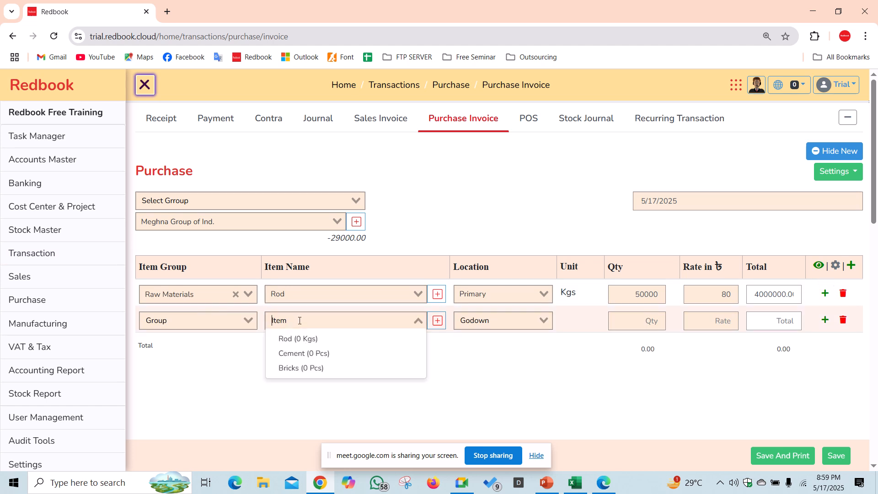
click(298, 354)
click(499, 320)
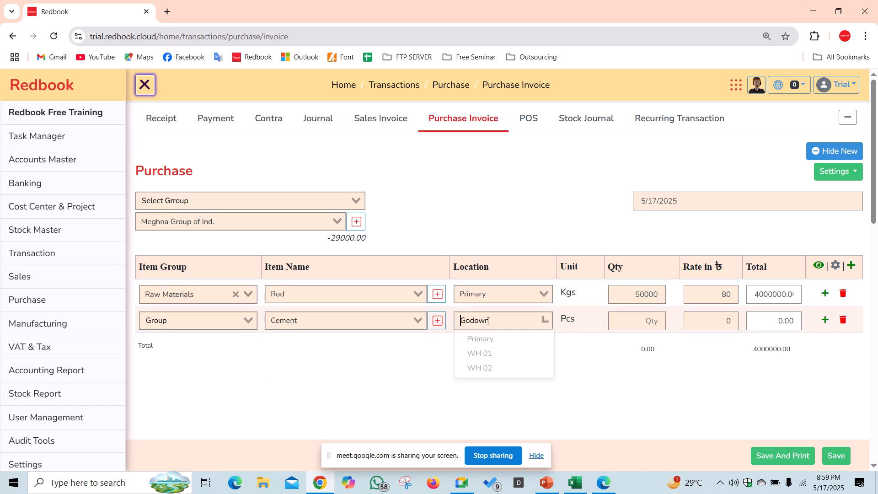
click(486, 344)
click(647, 321)
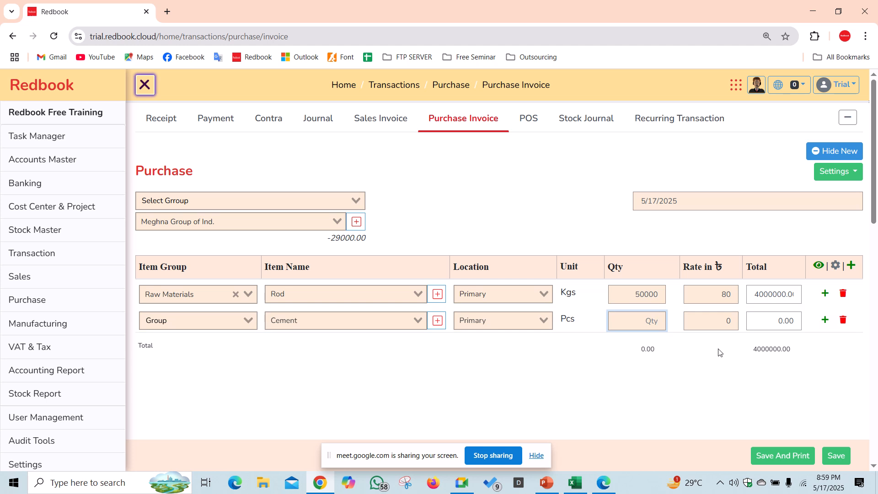
text(10000)
key(Tab)
key(BackSpace)
text(3)
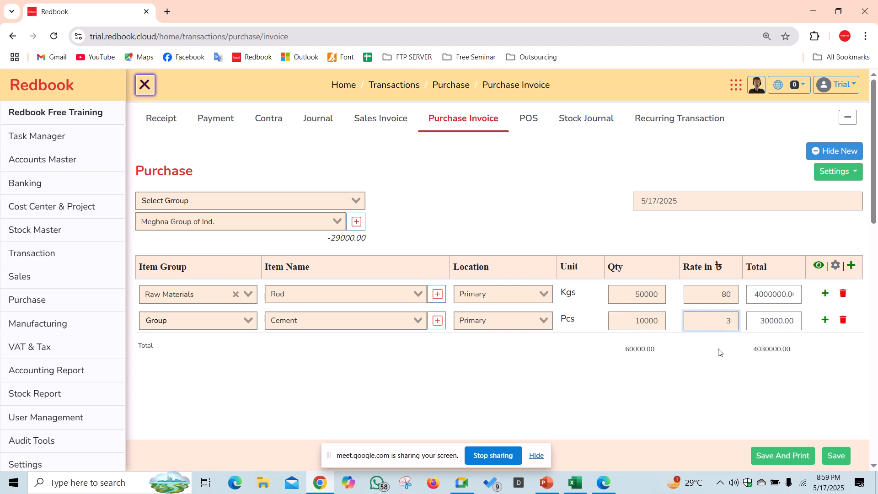
text(50)
- Add a Bricks row at Primary: quantity 120000, rate 12
click(825, 320)
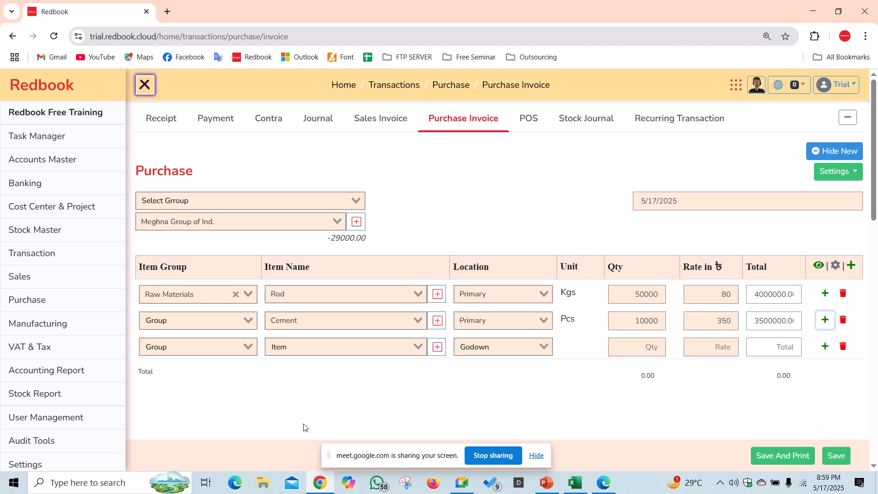
click(315, 347)
click(333, 396)
click(503, 347)
click(505, 364)
click(636, 351)
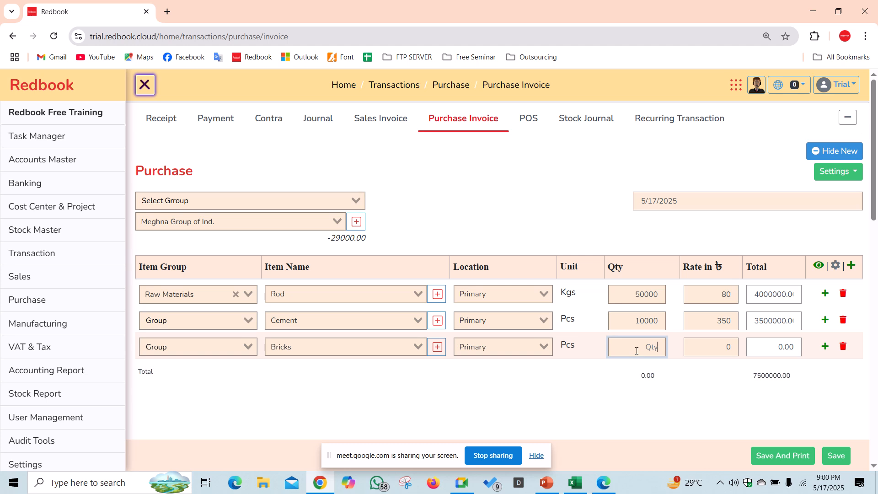
text(120000)
click(729, 347)
text(12)
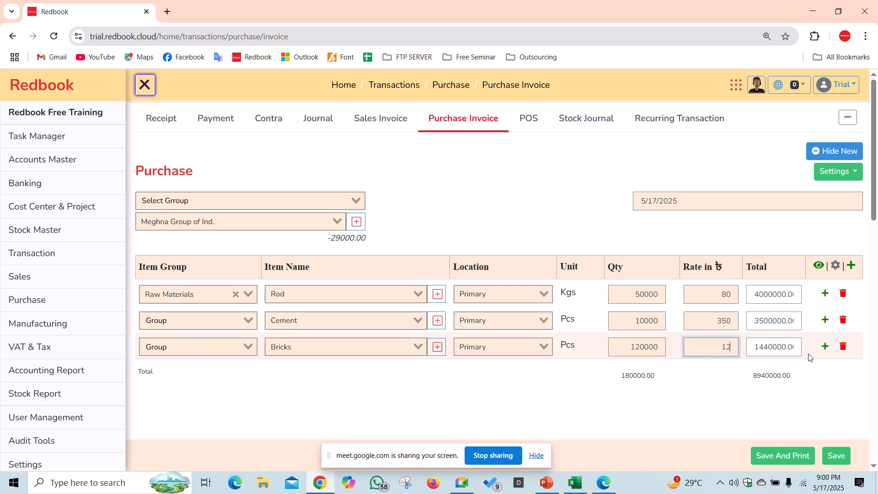
click(736, 420)
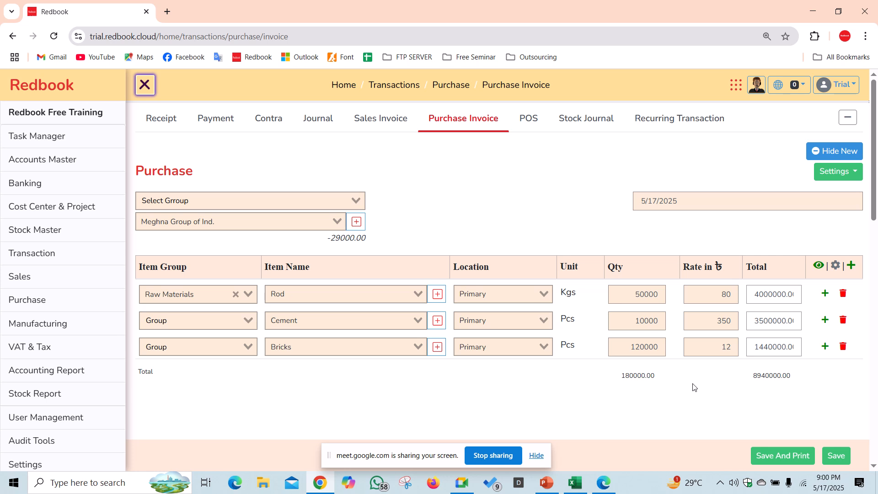
- Enter narration 'raw materials purchased', save the invoice, and return to the purchase list
scroll(327, 311, down, 3)
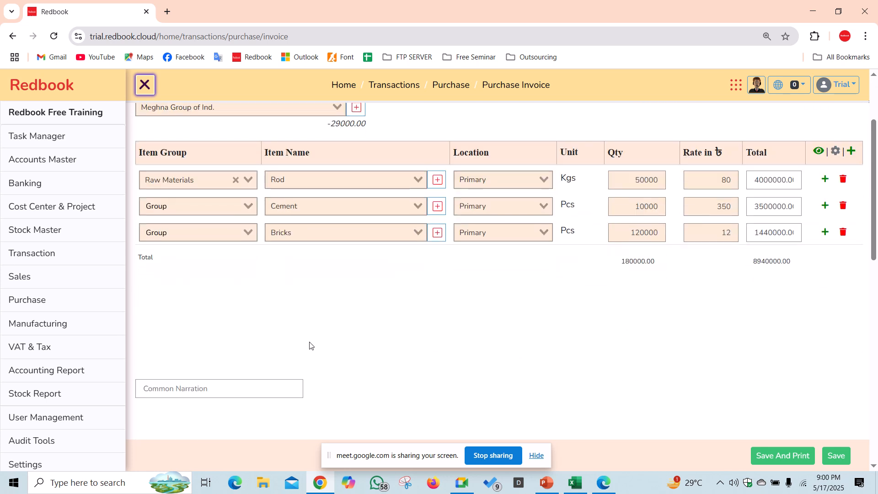
click(238, 388)
text(raw mater)
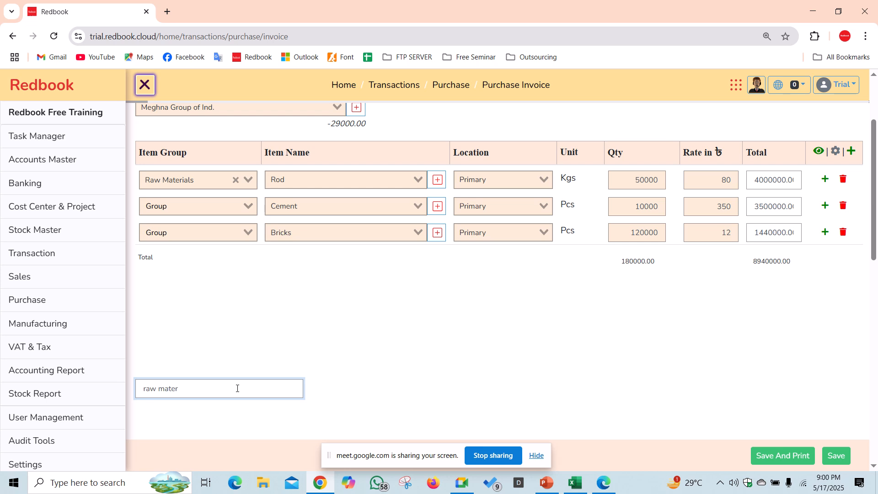
text(ials purchased)
double_click(465, 151)
scroll(682, 347, down, 1)
scroll(682, 347, up, 3)
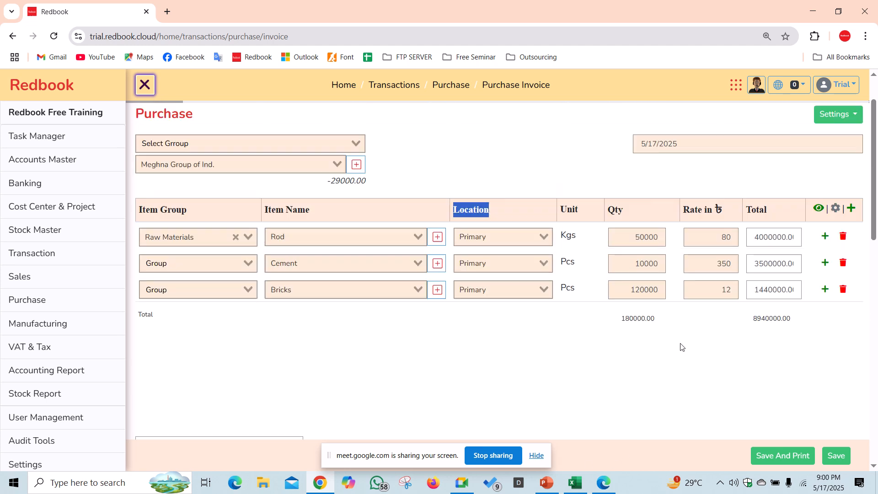
scroll(777, 402, down, 1)
click(836, 455)
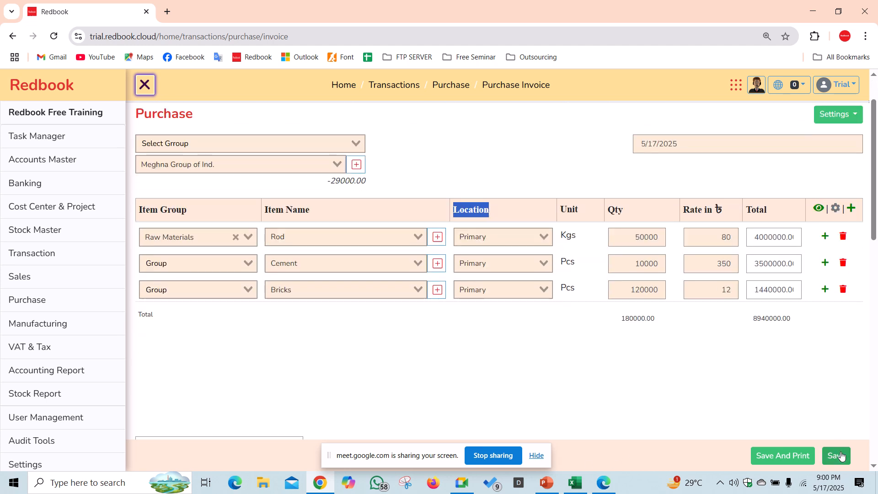
scroll(426, 265, up, 1)
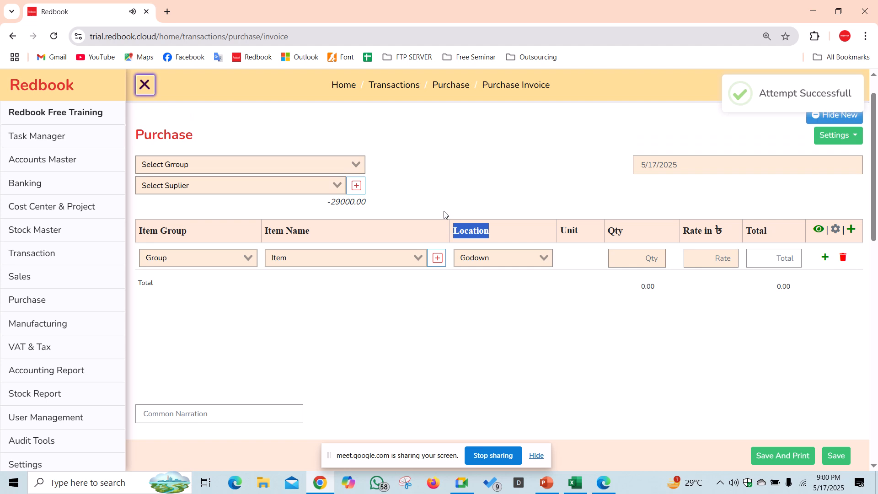
click(831, 155)
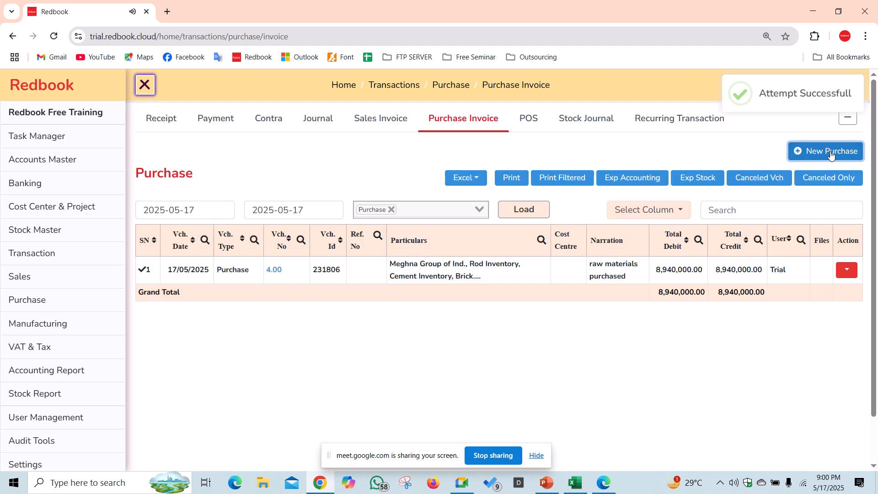
- Expand voucher 4.00 to check its 8,940,000.00 ledger lines, then open Stock Report
click(421, 273)
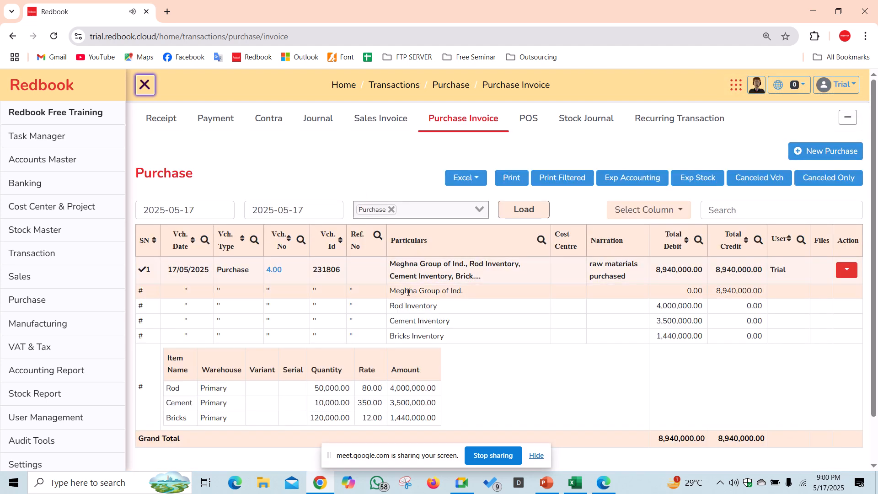
drag(395, 292, 763, 293)
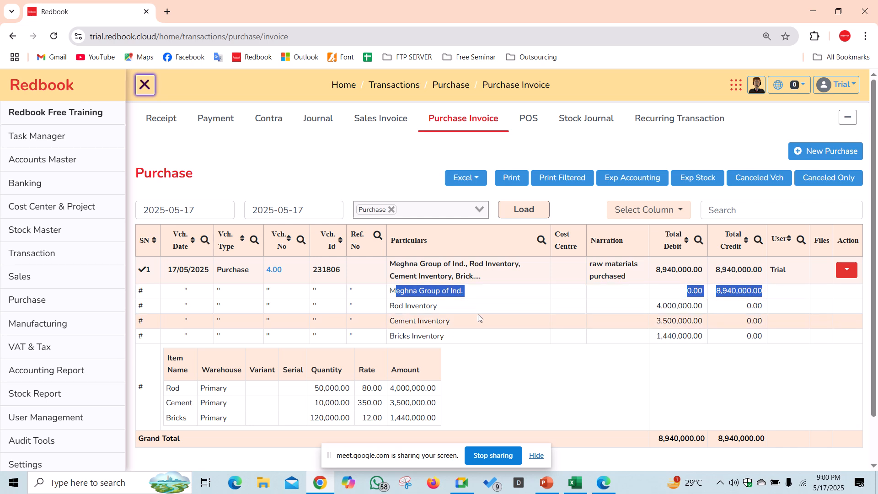
click(419, 317)
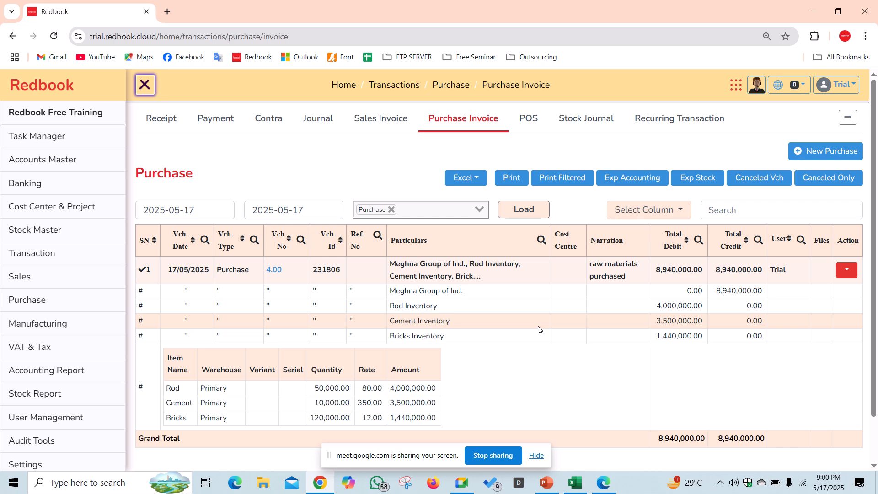
click(530, 280)
click(530, 280)
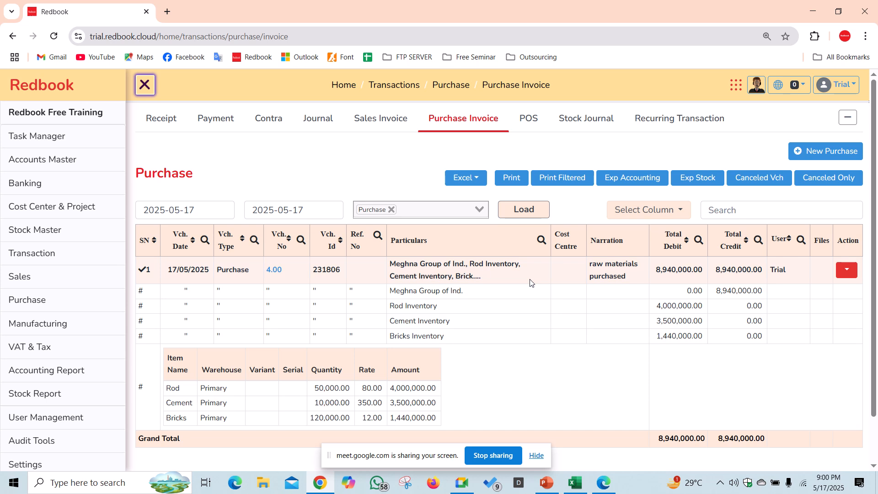
click(530, 280)
click(530, 280)
click(530, 283)
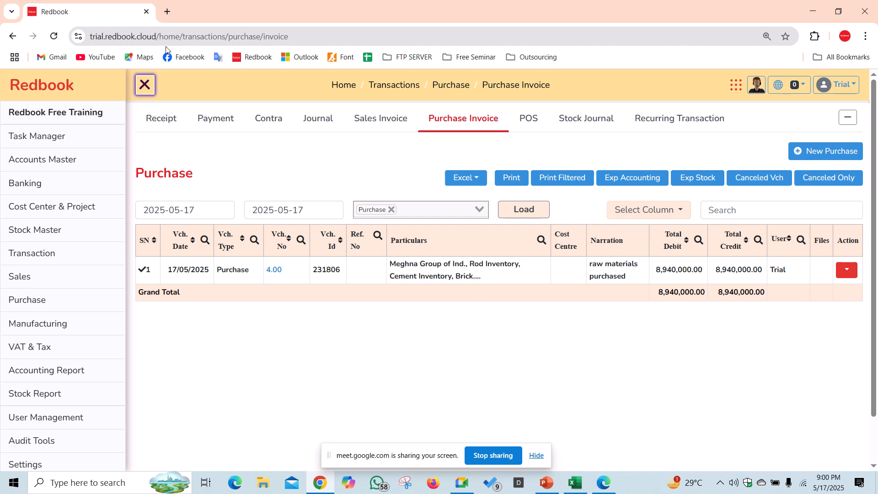
click(45, 395)
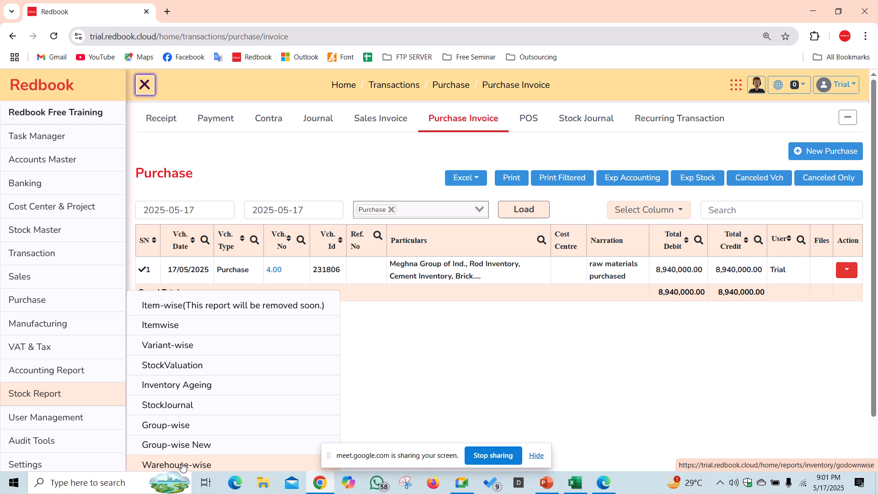
- Load the Warehouse-wise stock report filtered to the Primary godown and the Raw Materials group
click(183, 465)
click(193, 171)
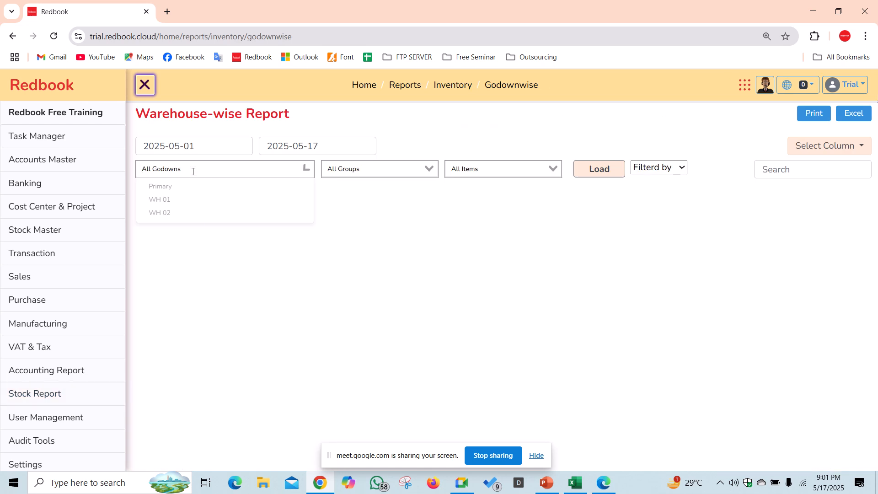
click(189, 195)
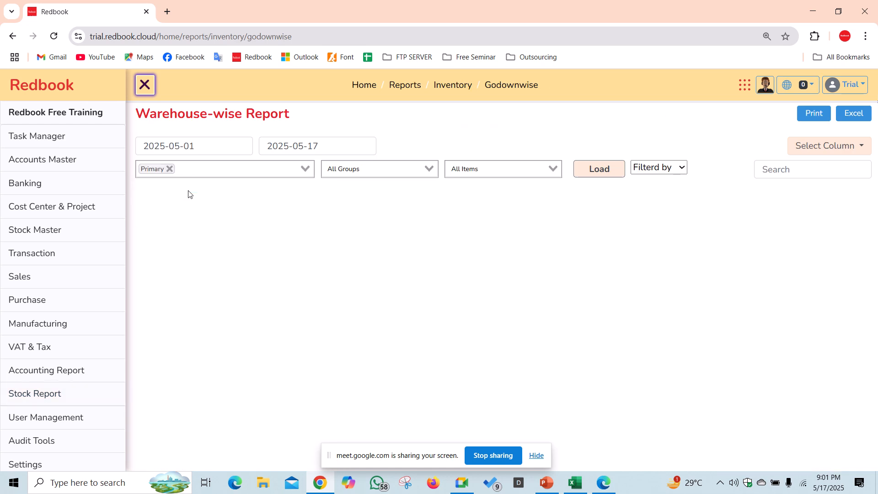
click(396, 174)
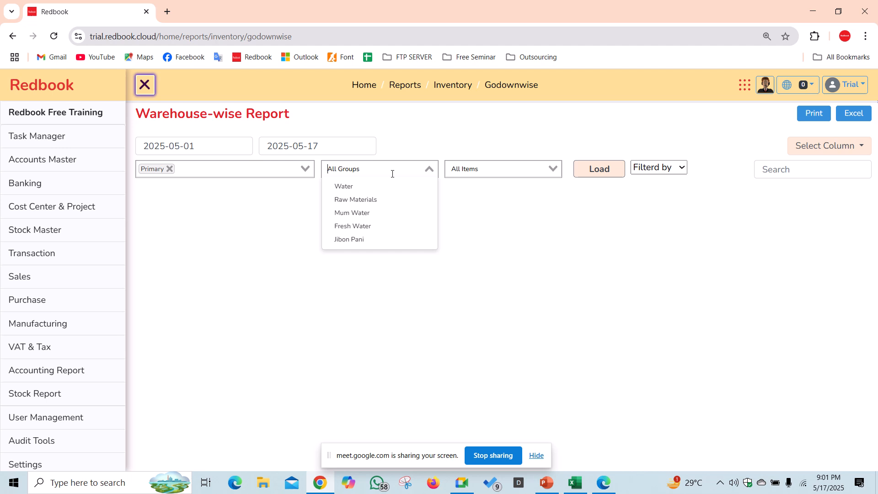
click(380, 198)
click(464, 174)
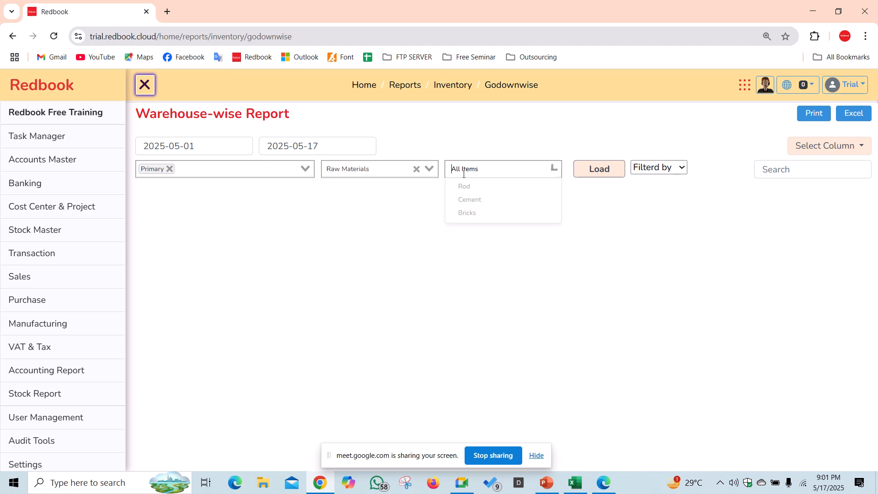
click(615, 169)
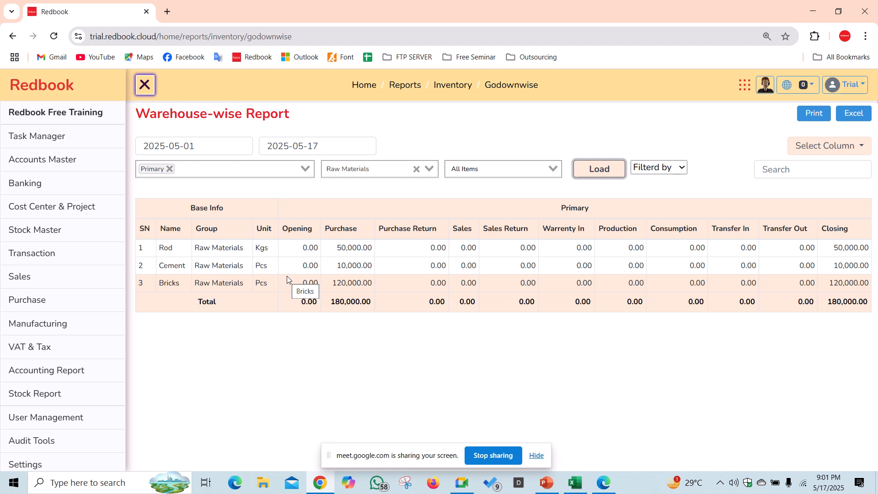
- Open a new Stock Journal entry and set its type to Transfer
click(63, 259)
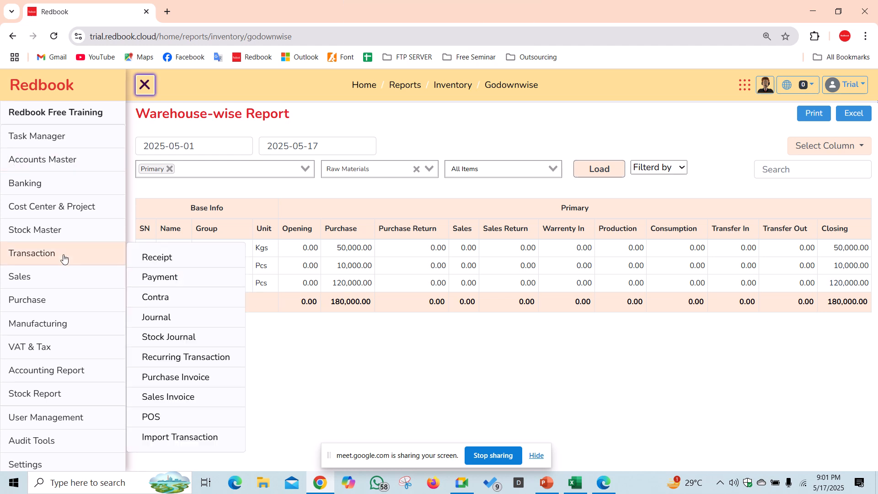
click(193, 337)
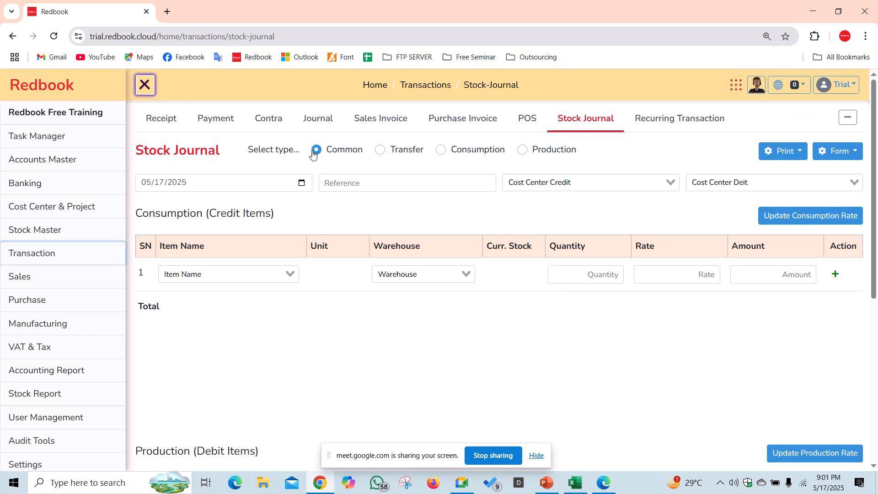
click(380, 150)
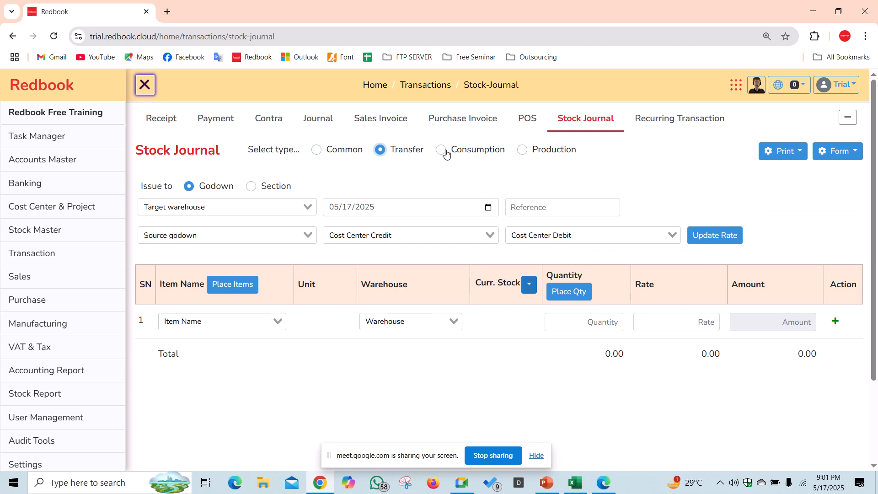
click(443, 151)
click(523, 150)
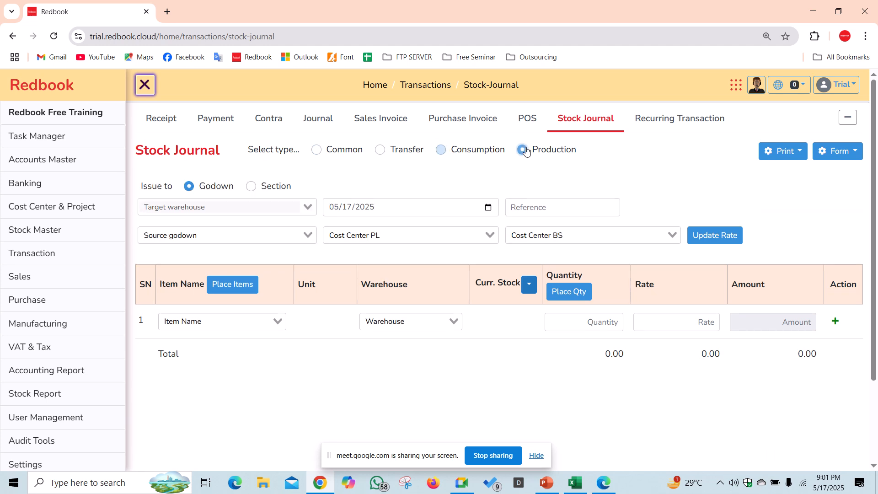
click(382, 153)
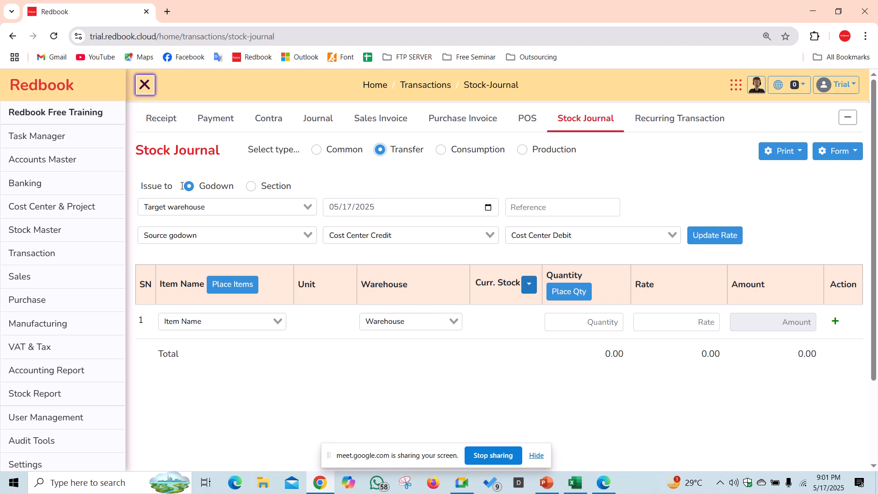
- Choose WH 01 as target and Primary as source, then try filling rows with all stocked items
click(219, 199)
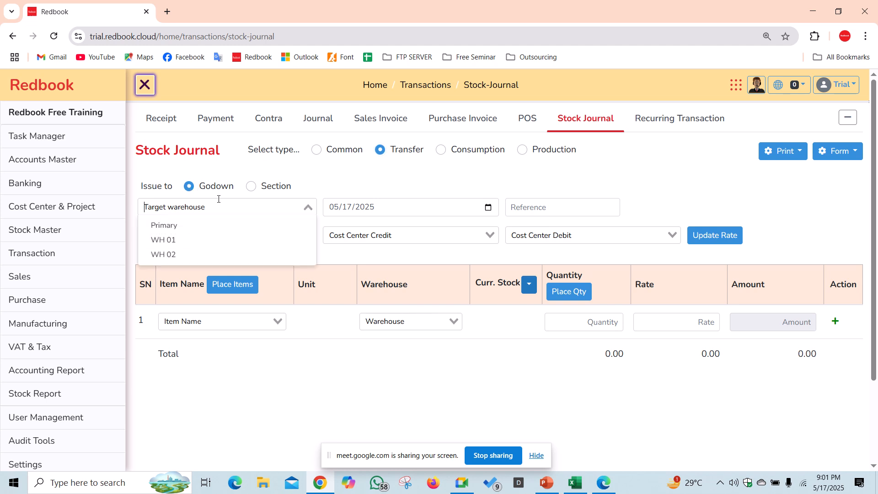
click(184, 244)
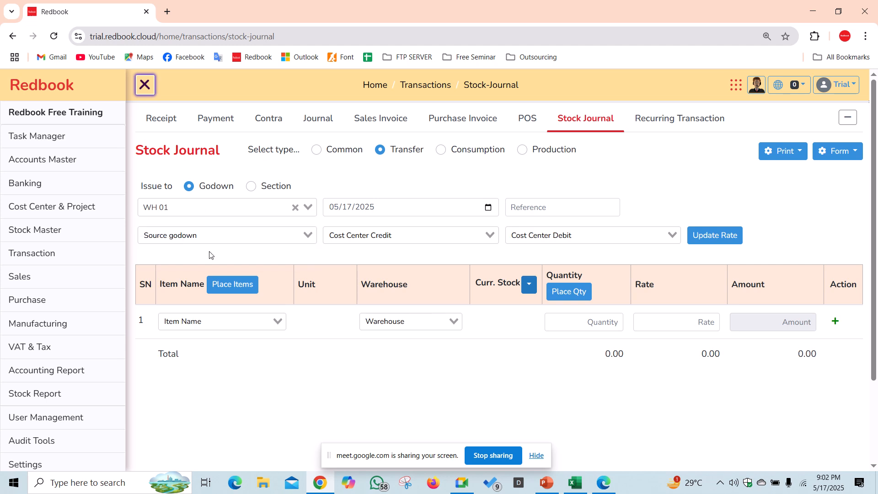
click(228, 238)
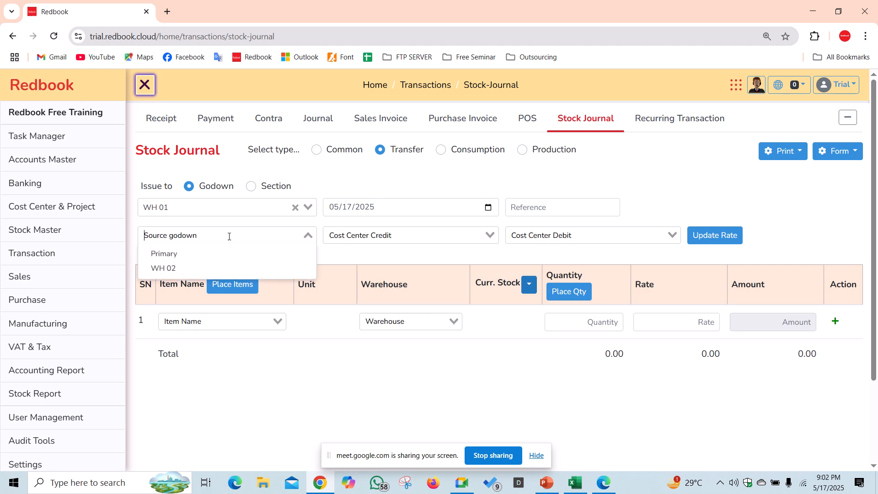
click(179, 253)
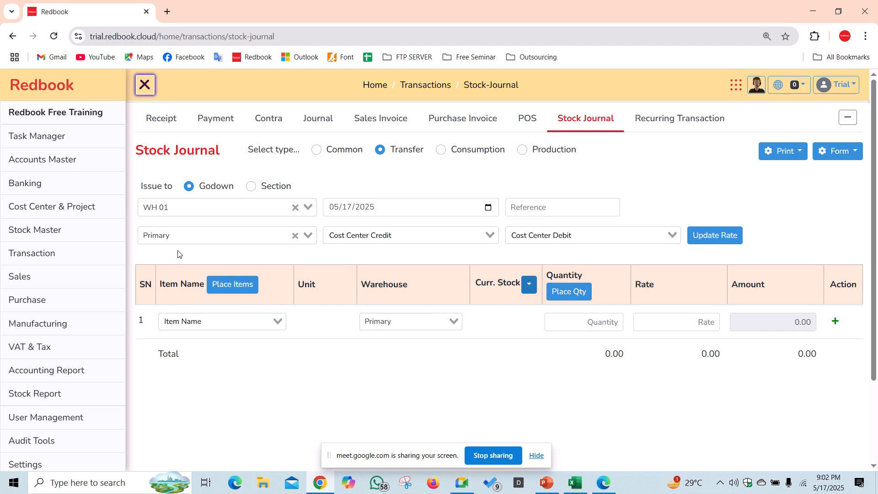
click(190, 320)
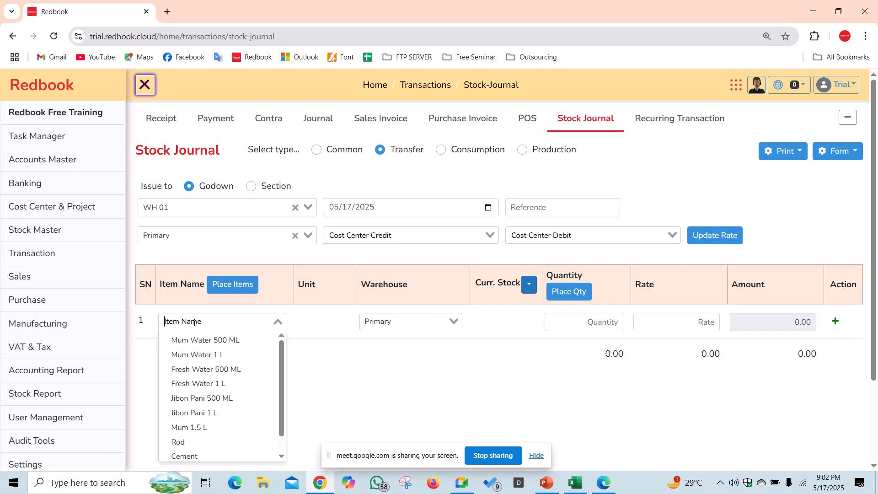
click(180, 276)
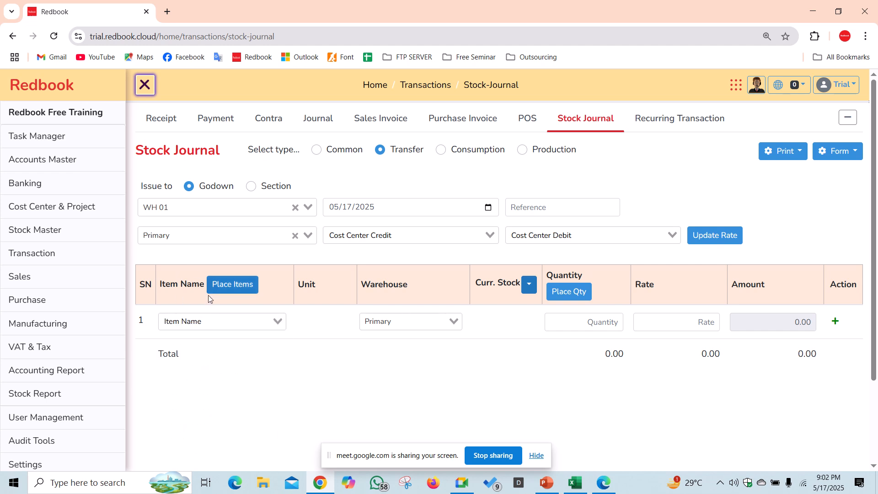
click(233, 286)
scroll(278, 337, down, 8)
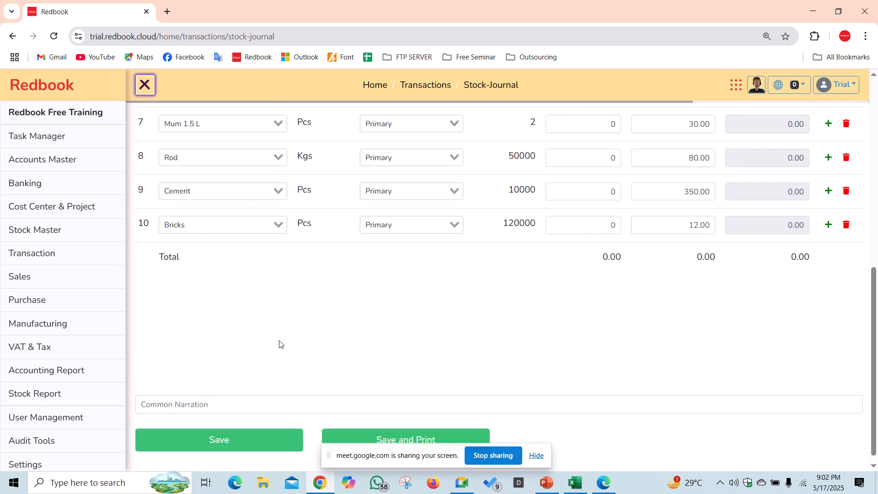
scroll(280, 344, up, 10)
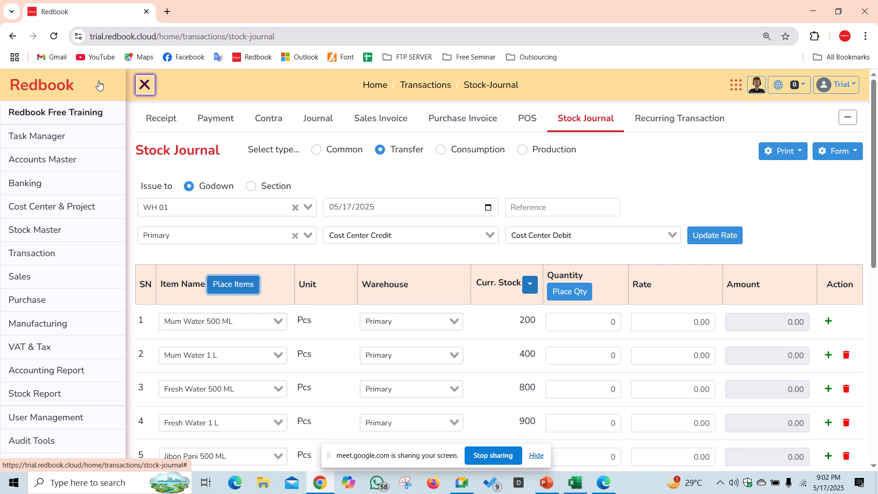
- Reload the journal and set up the Transfer again from the Primary godown to WH 01
click(55, 37)
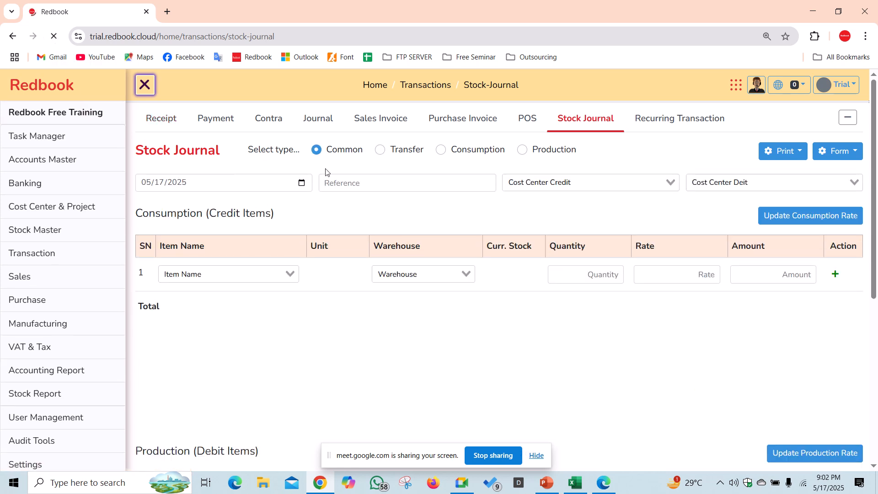
click(380, 152)
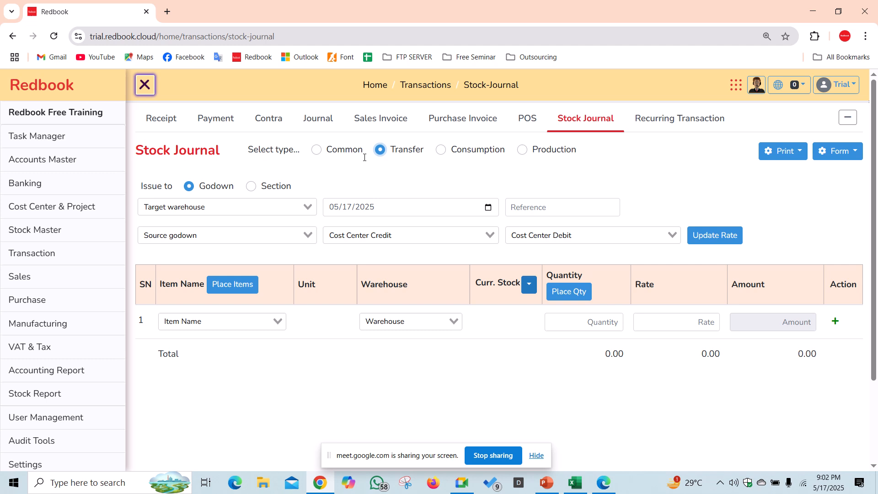
click(275, 214)
click(210, 239)
click(232, 238)
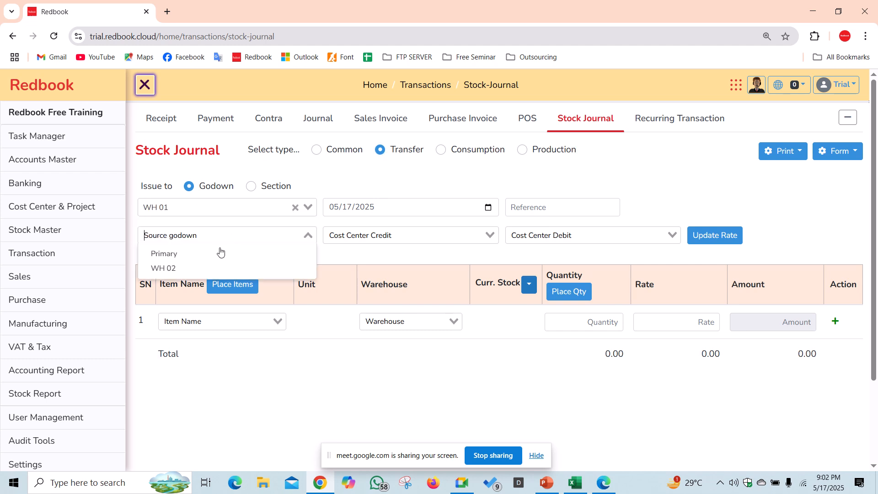
click(194, 257)
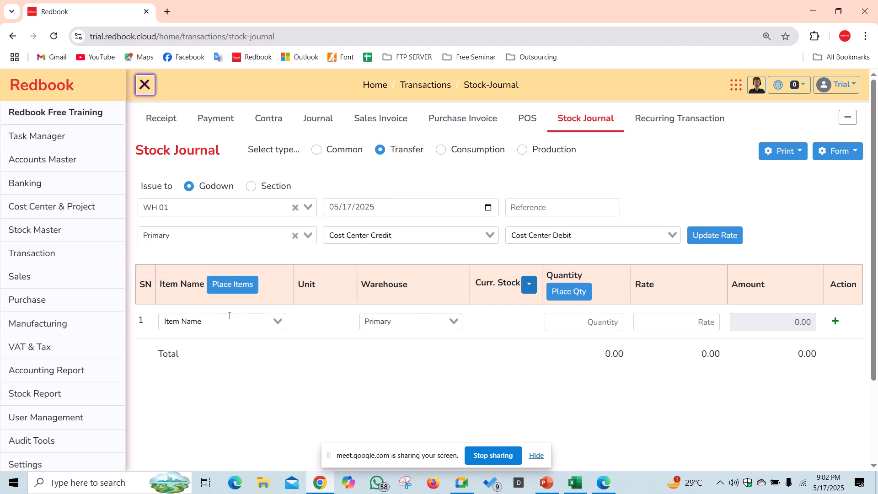
click(786, 152)
click(840, 154)
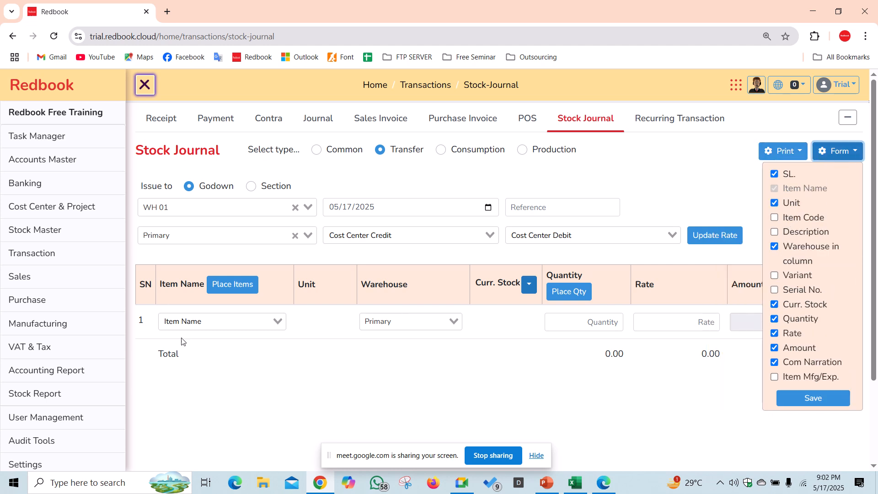
- Add three transfer rows for Rod, Cement and Bricks
click(212, 326)
text(ro)
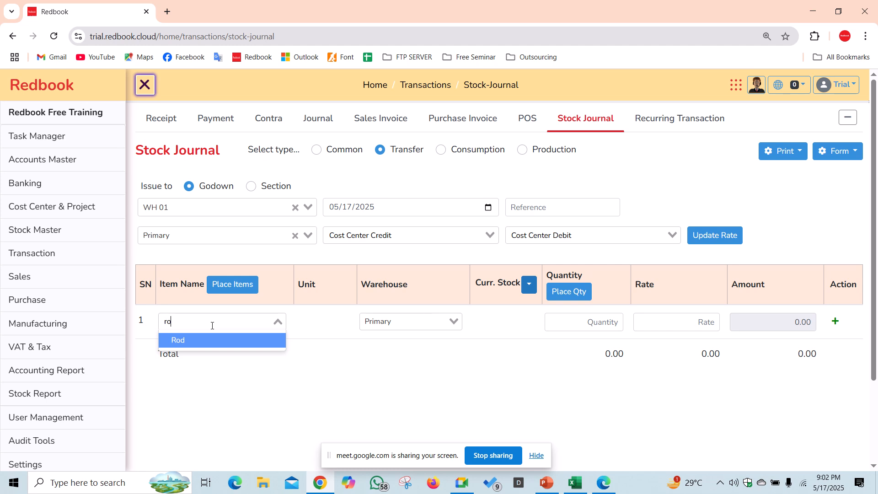
key(Return)
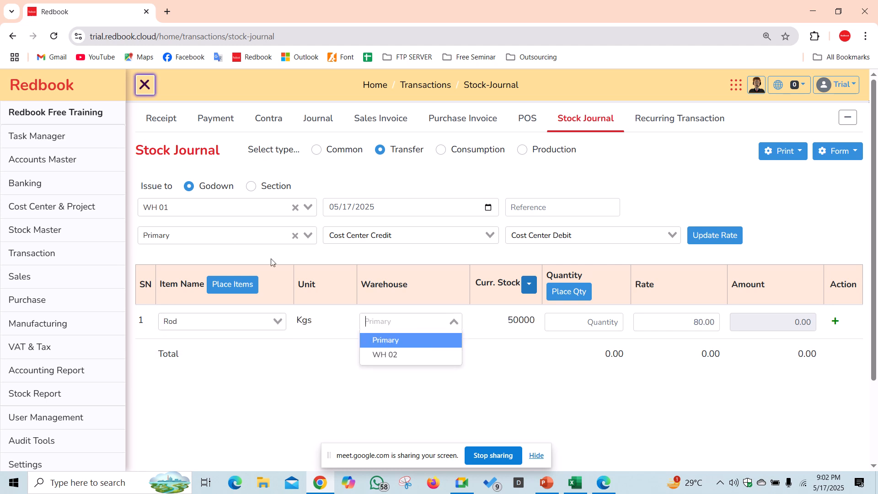
key(Return)
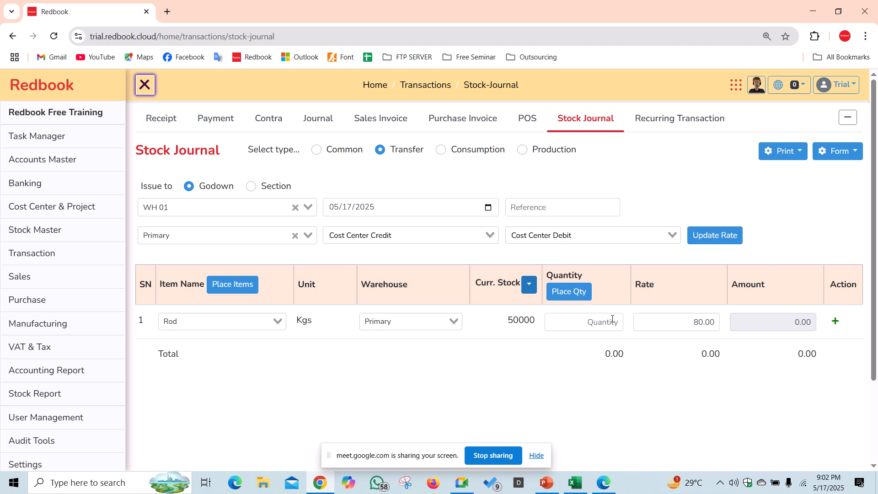
click(834, 321)
click(191, 359)
text(ce)
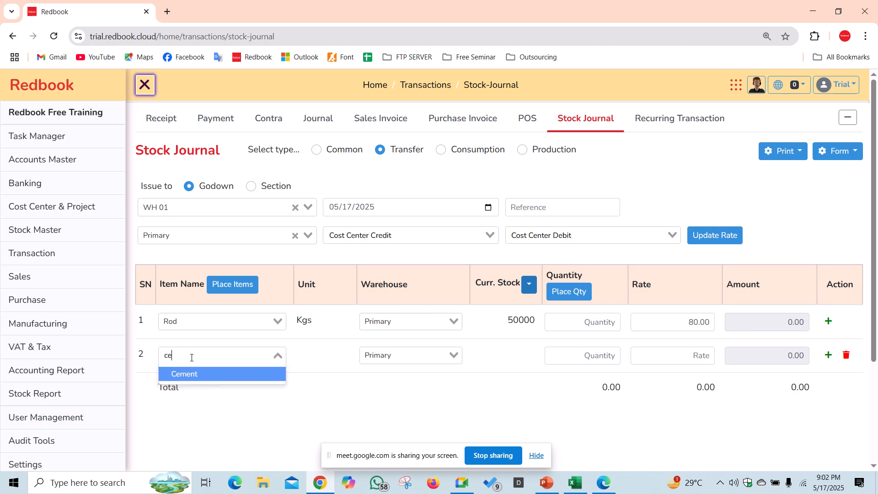
click(202, 379)
click(827, 355)
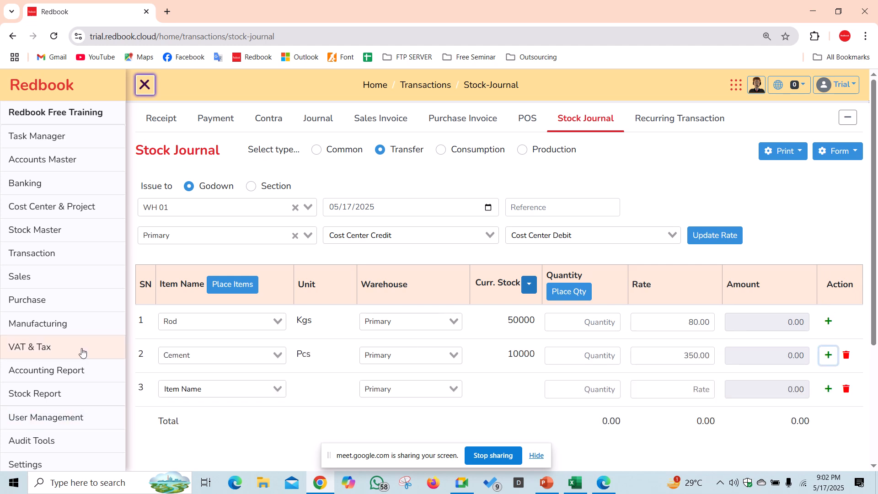
click(184, 389)
text(bri)
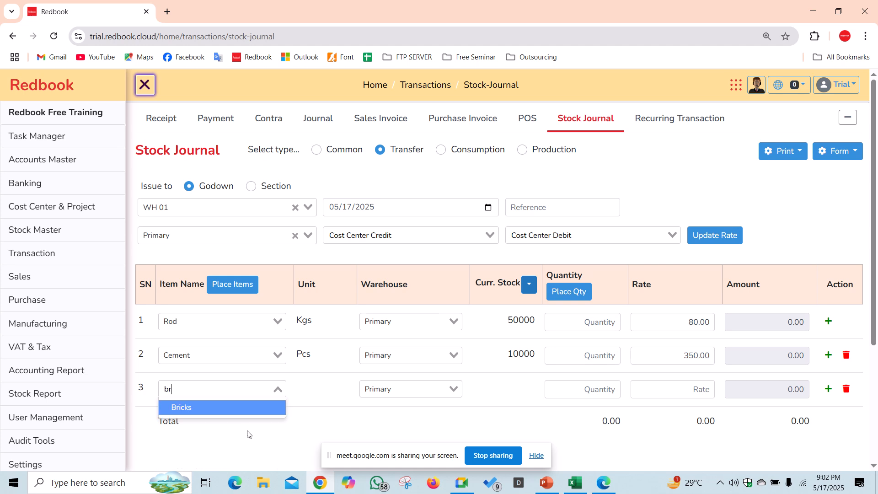
click(235, 408)
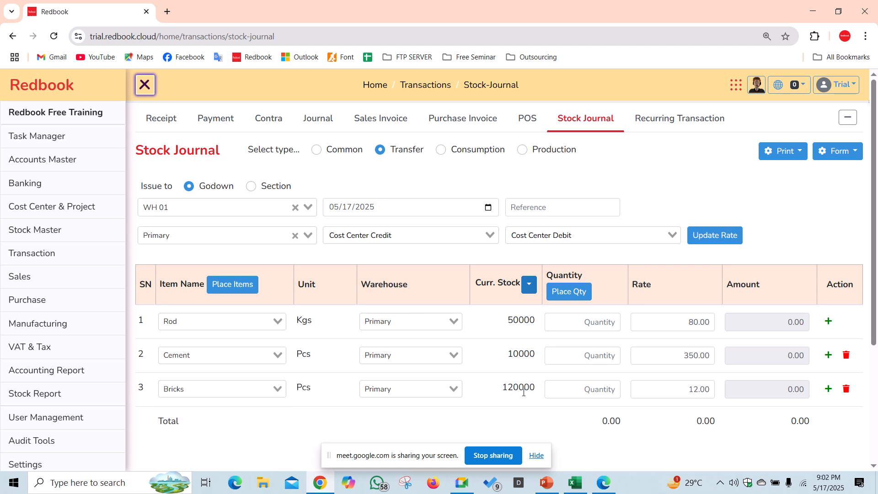
- Enter quantities Rod 20000, Cement 3000, Bricks 30000 and save the transfer
click(601, 324)
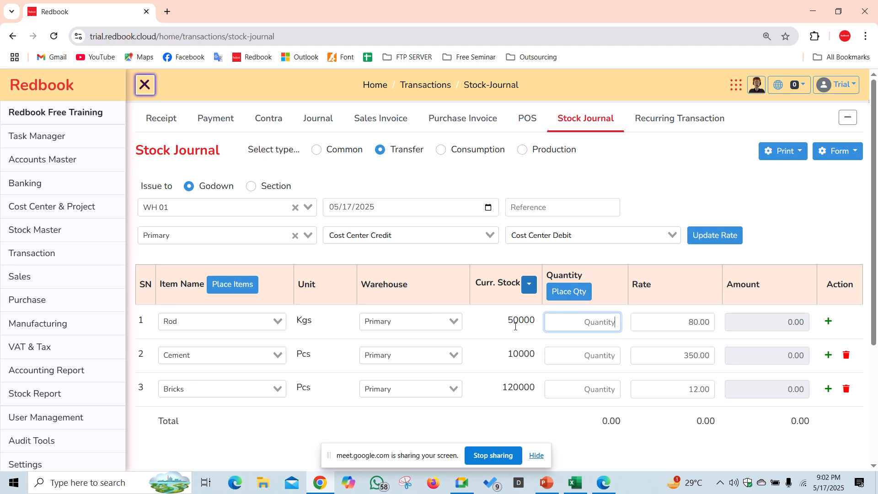
click(525, 347)
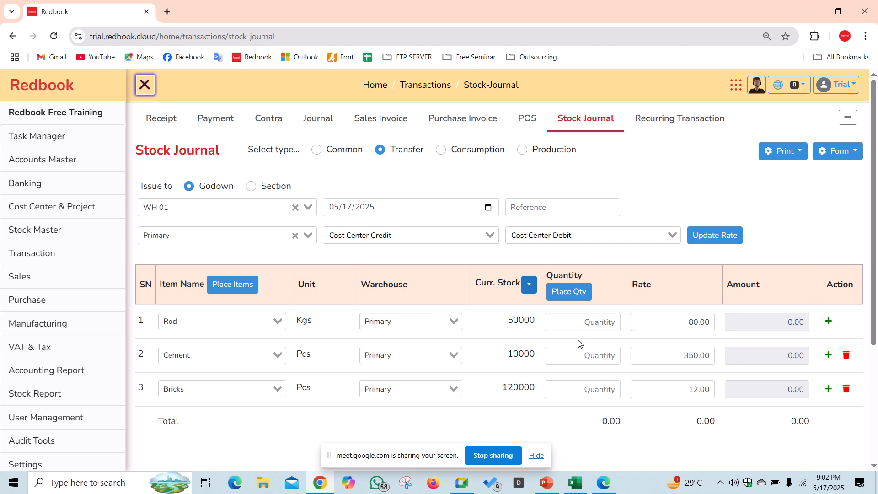
click(580, 323)
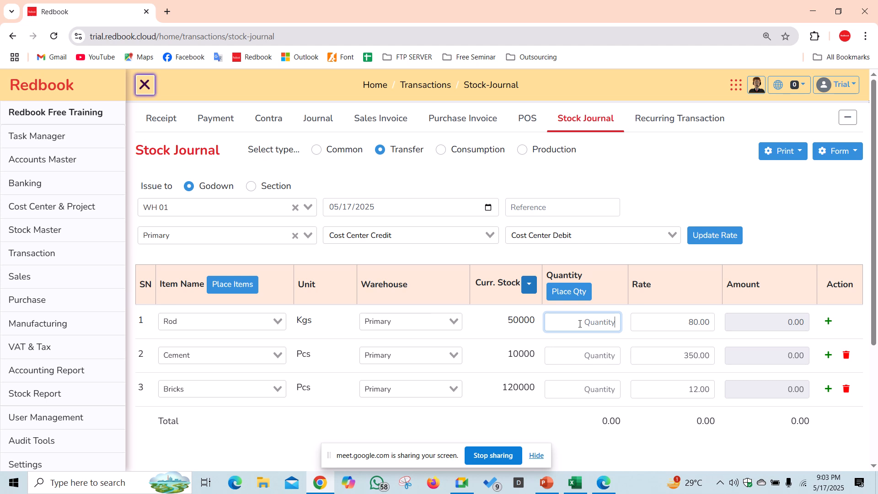
text(20000)
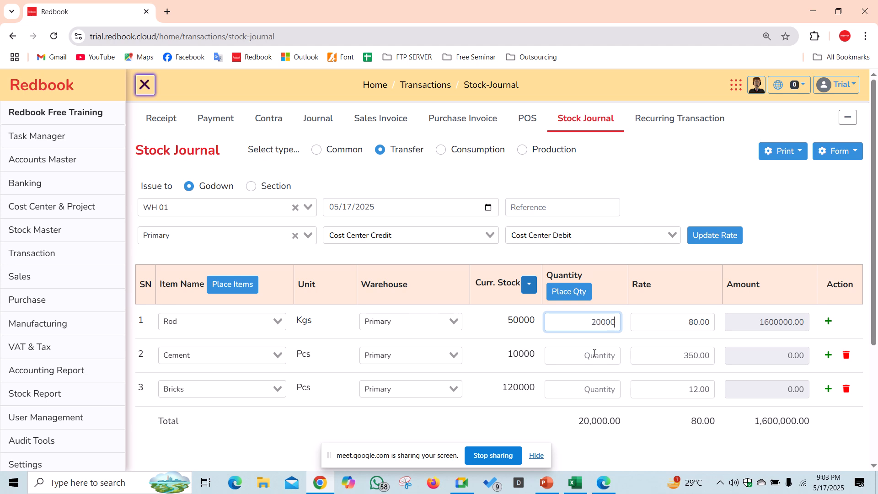
click(594, 355)
text(3000)
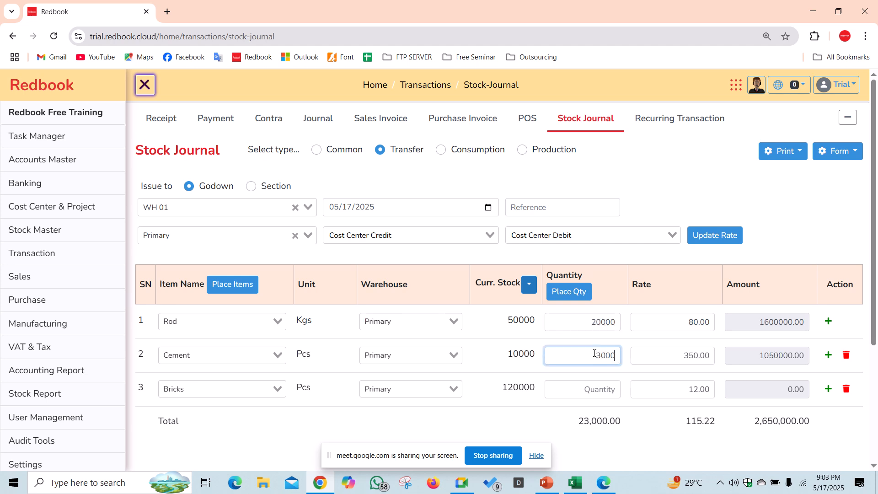
click(604, 390)
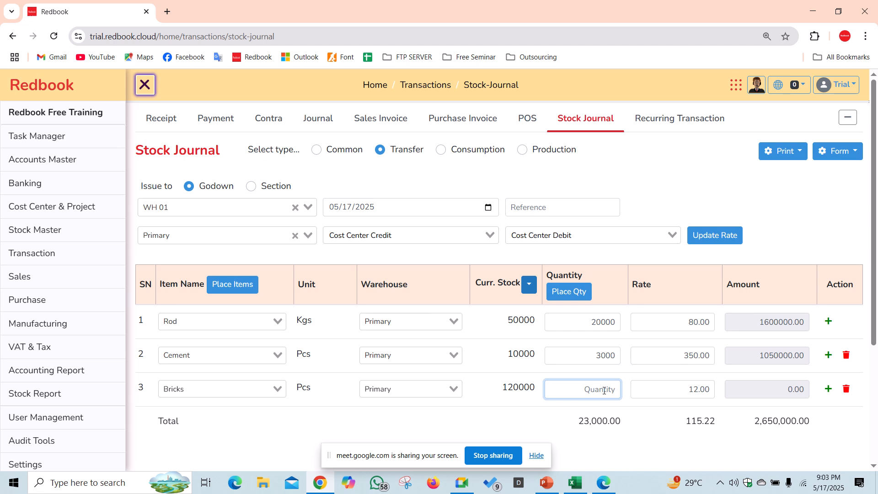
text(30000)
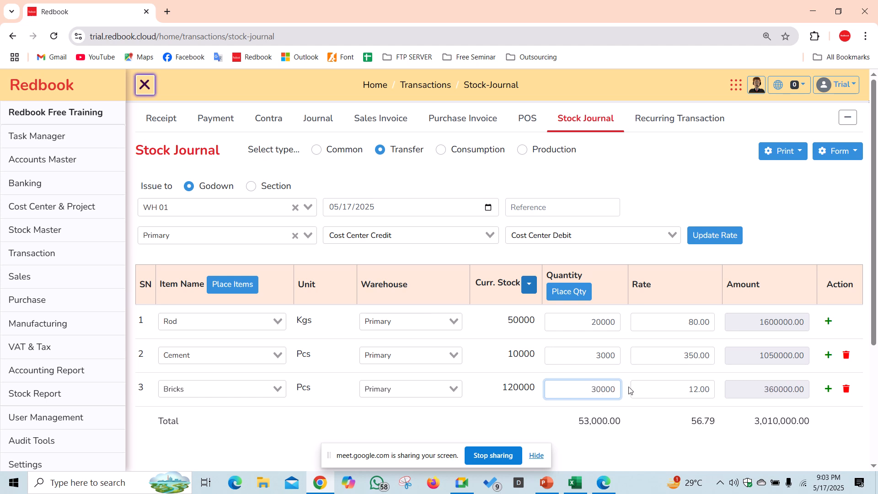
scroll(629, 390, down, 2)
scroll(640, 405, up, 2)
scroll(636, 270, down, 4)
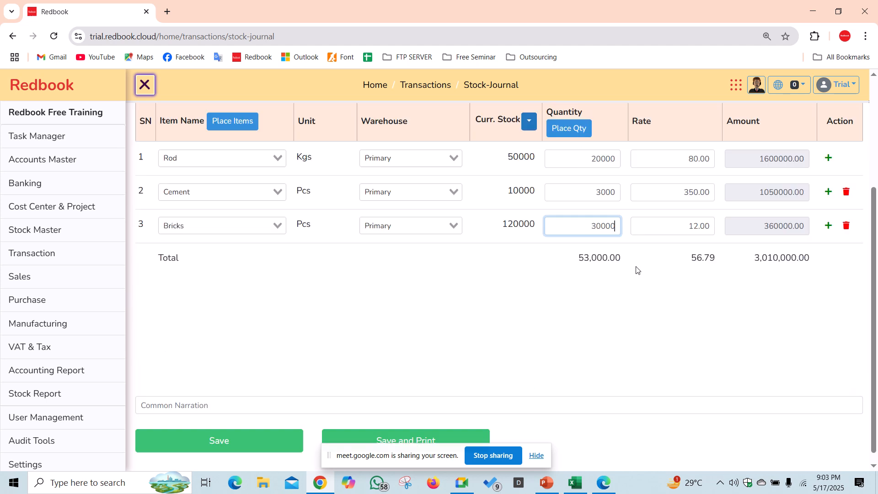
click(251, 432)
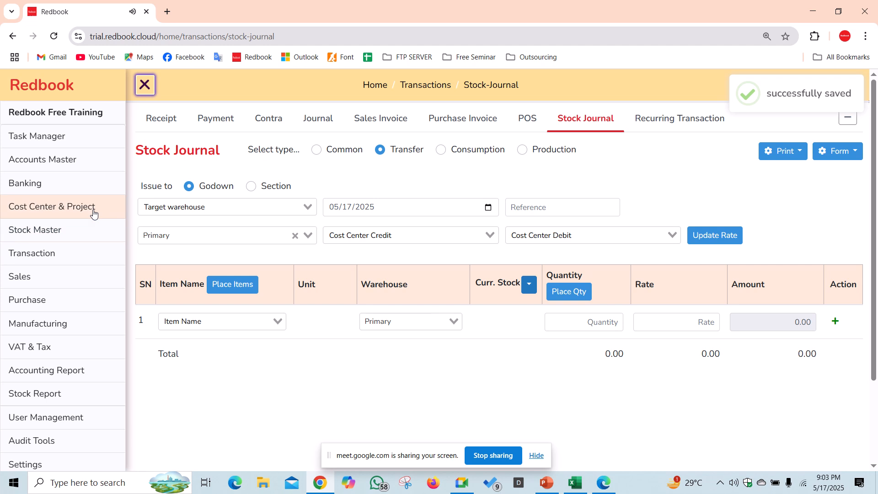
click(94, 212)
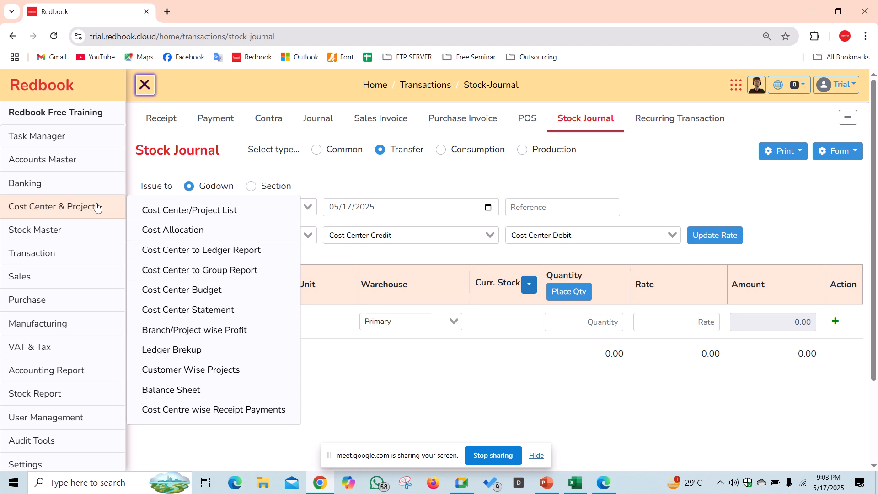
- Open Branch/Project wise Profit in a new tab and find results for Projects, PR 01 and PR 02
right_click(212, 335)
click(245, 346)
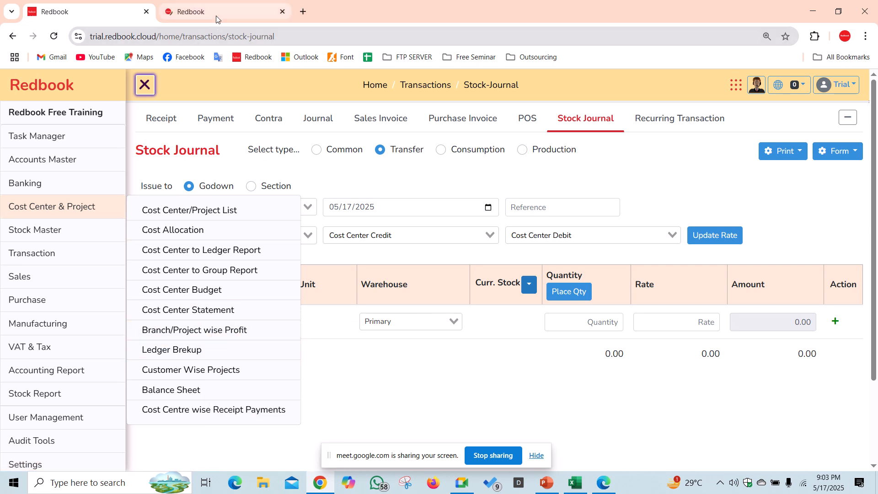
click(216, 19)
click(546, 193)
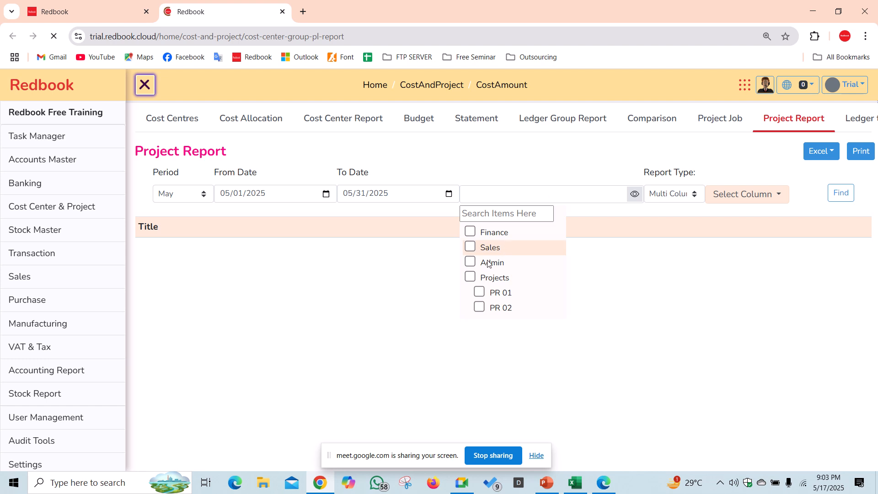
click(471, 277)
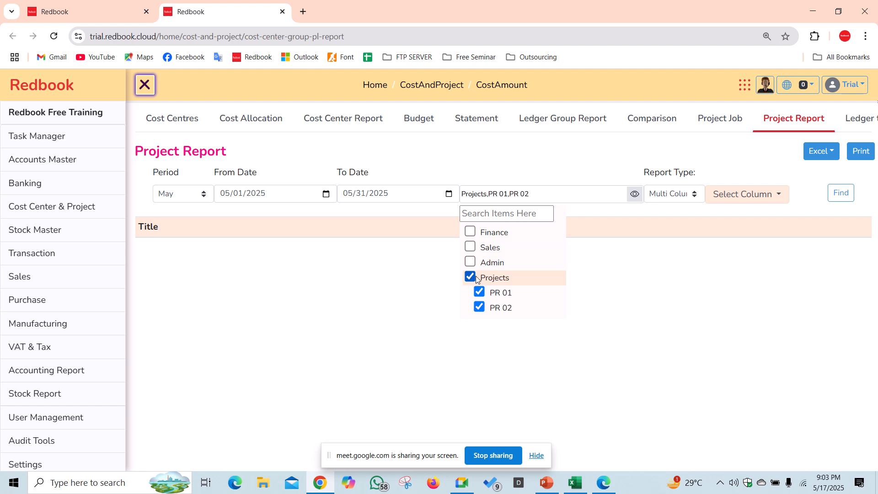
click(838, 193)
scroll(488, 294, down, 2)
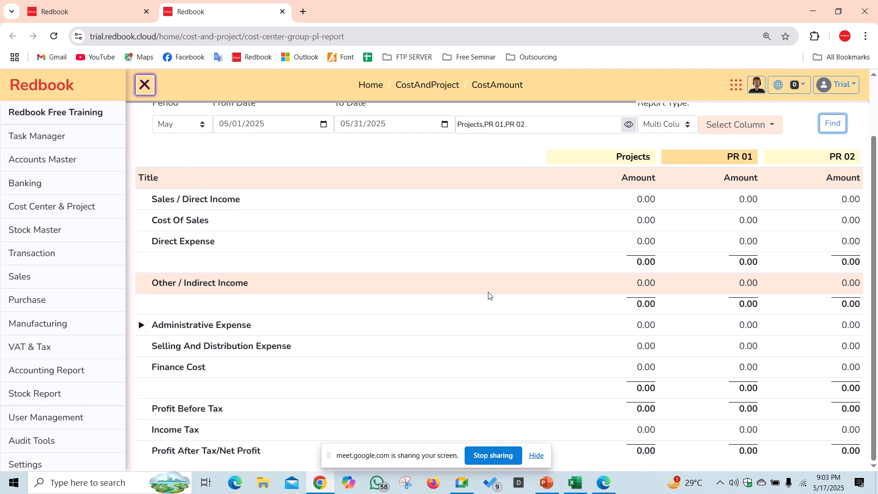
scroll(488, 295, up, 2)
scroll(489, 295, down, 2)
scroll(489, 295, up, 2)
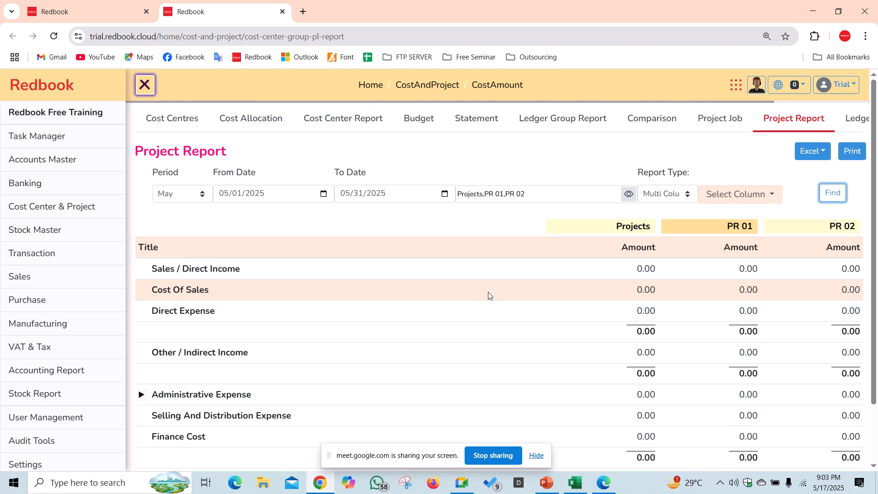
scroll(488, 294, down, 2)
scroll(228, 161, up, 2)
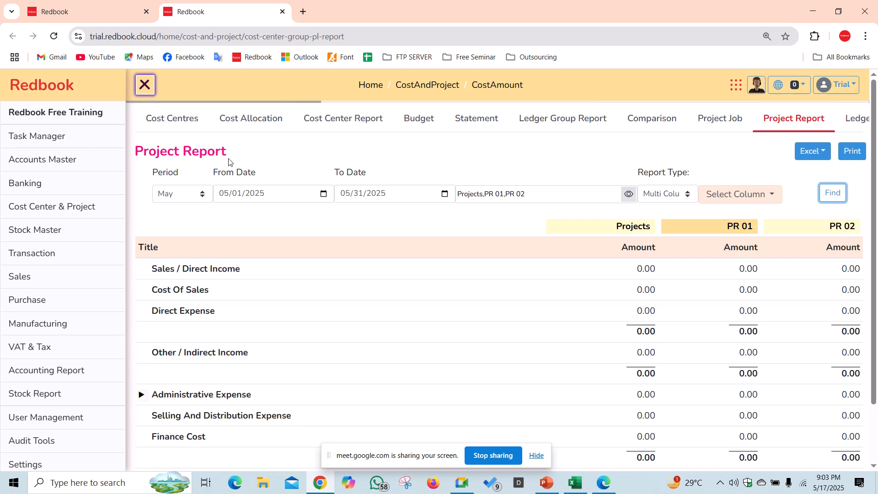
- Open the warehouse report in a new tab and load it for Primary and Raw Materials
click(104, 15)
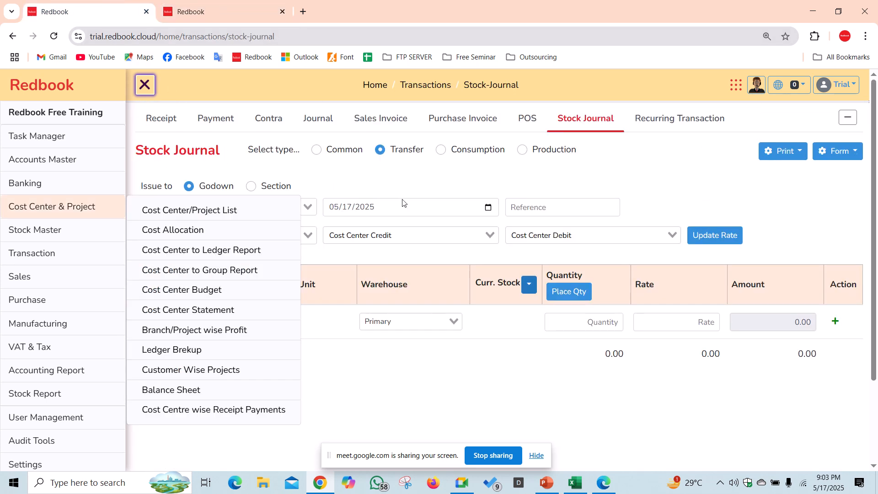
click(82, 401)
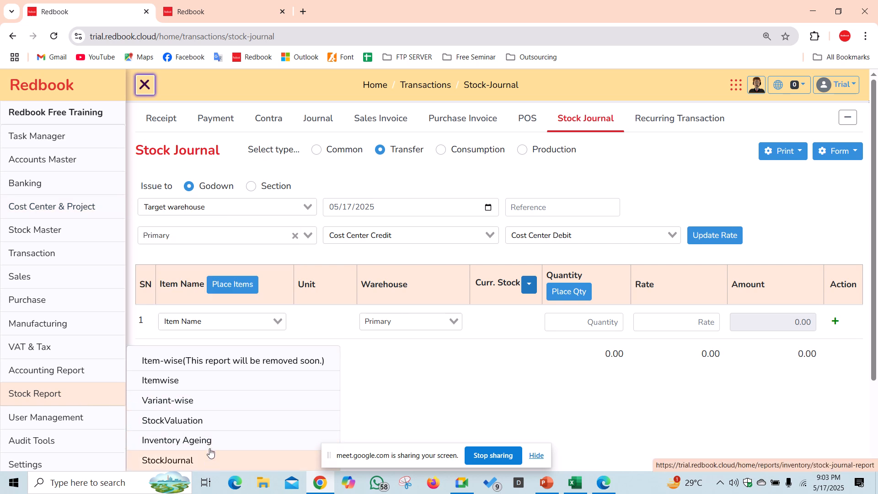
scroll(210, 453, down, 2)
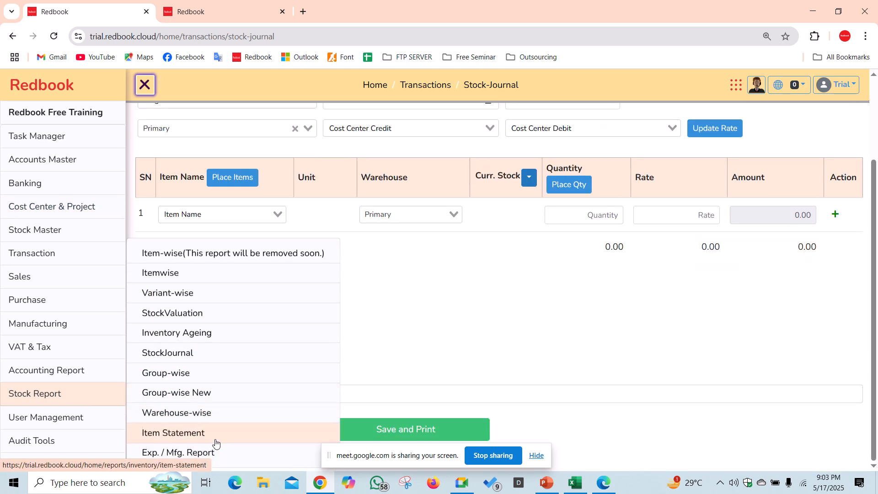
right_click(221, 293)
click(280, 302)
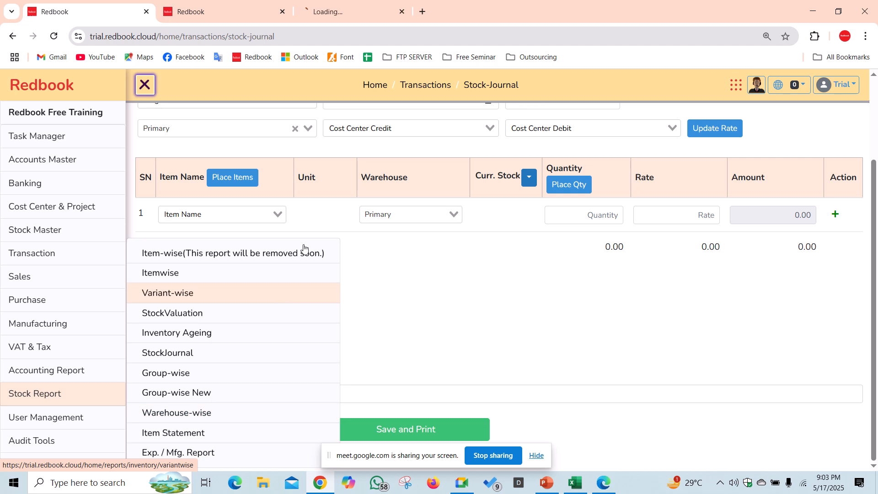
click(352, 7)
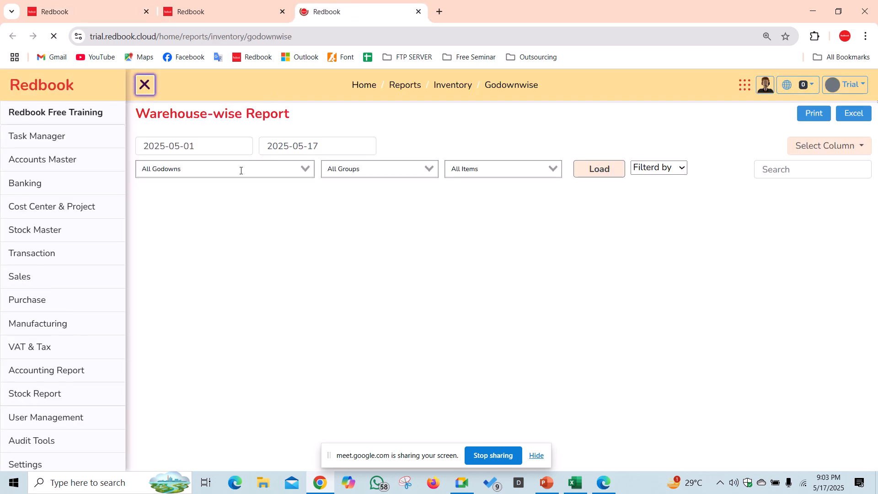
click(241, 170)
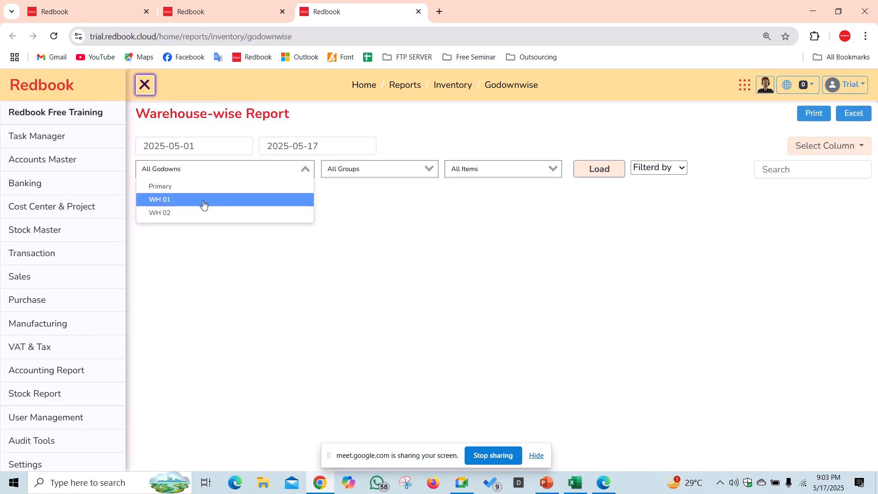
click(204, 187)
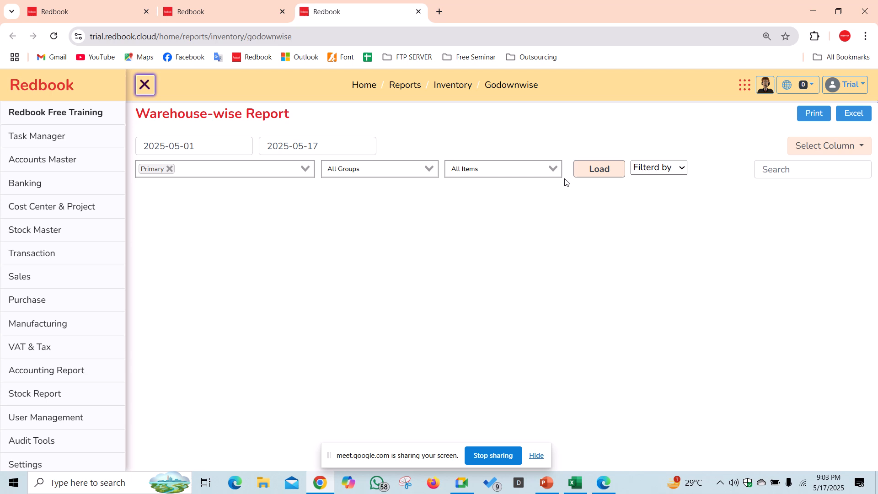
click(602, 173)
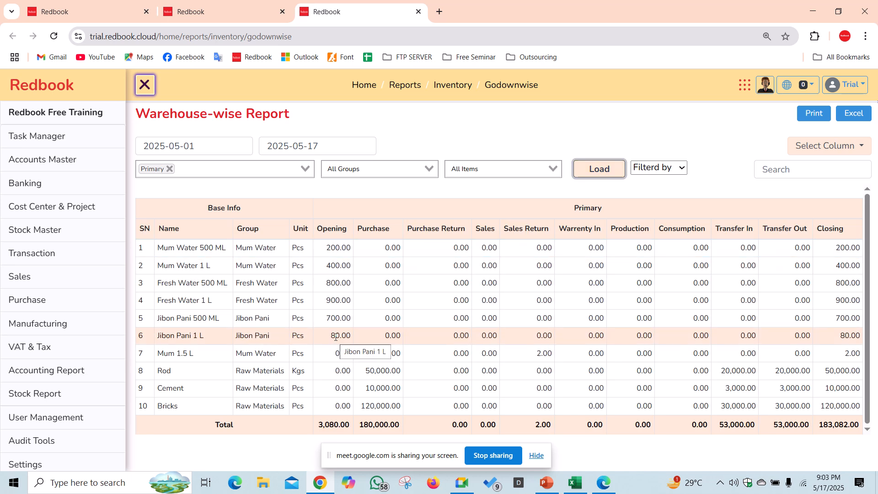
click(397, 169)
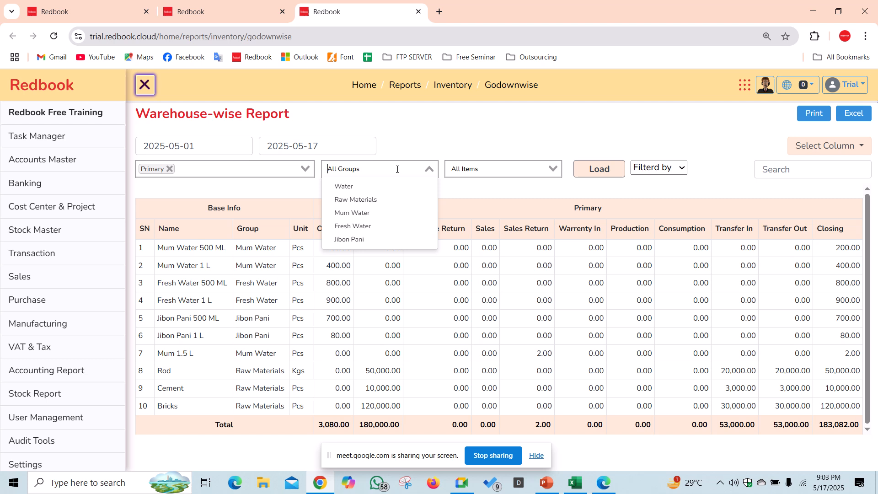
click(366, 200)
click(604, 169)
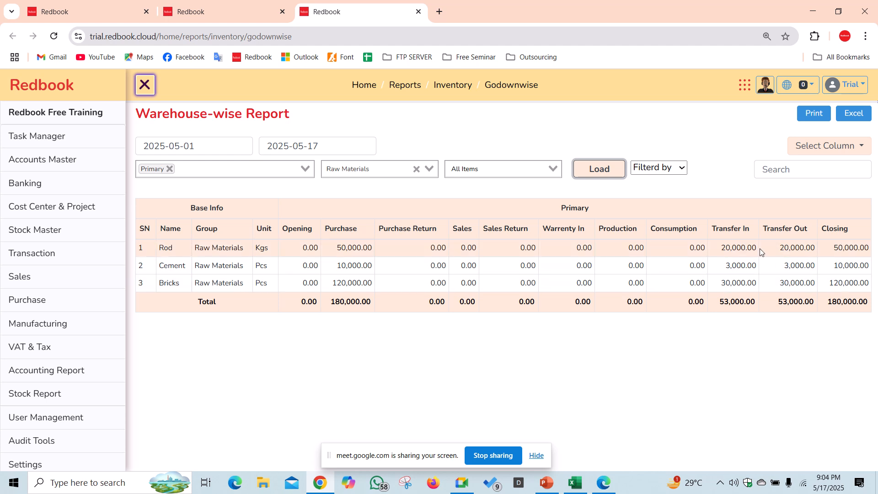
- Replace the Primary godown filter with WH 01 and reload the report
click(170, 166)
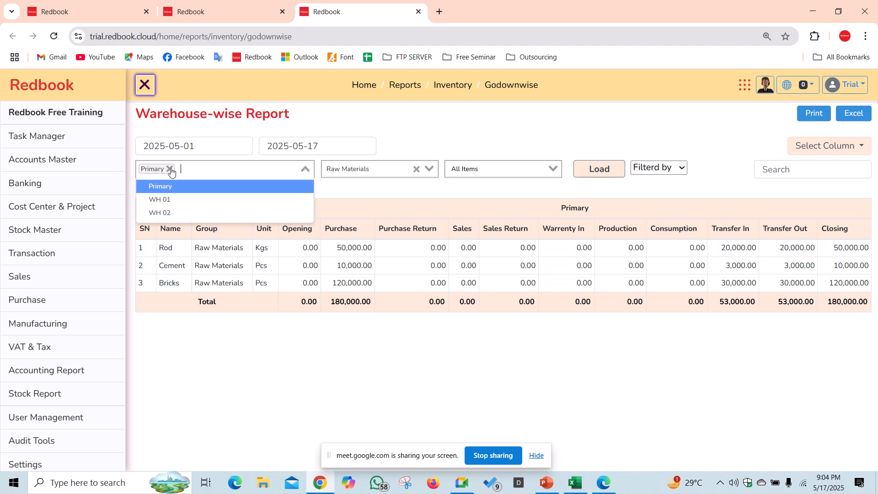
click(170, 168)
click(174, 200)
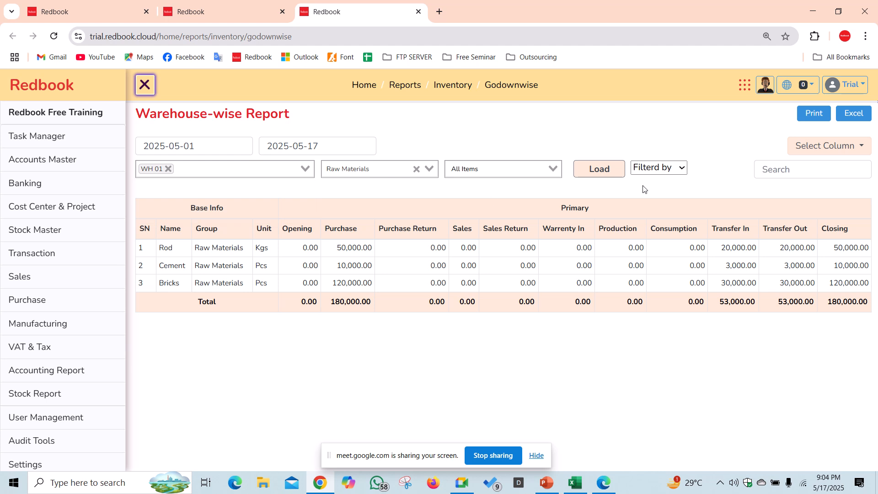
click(607, 175)
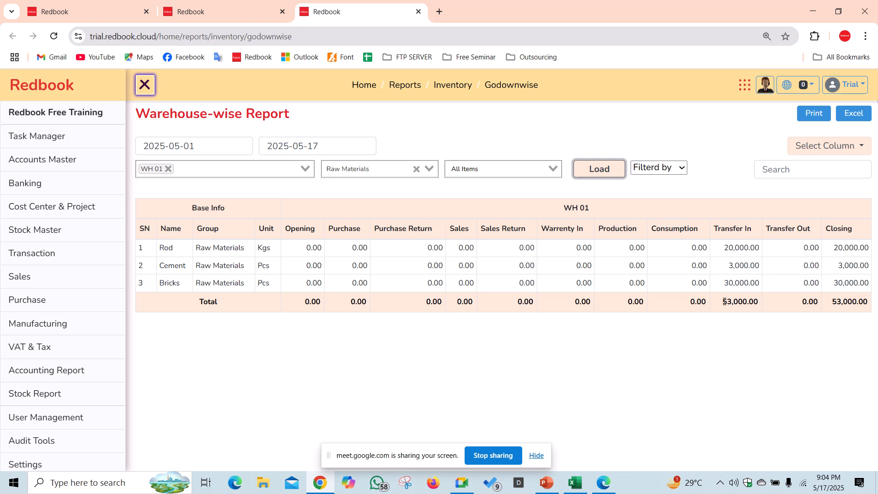
- Highlight the 53,000 Transfer In and Closing totals and the three items' closing figures
drag(723, 302, 785, 314)
click(837, 312)
drag(837, 306, 860, 305)
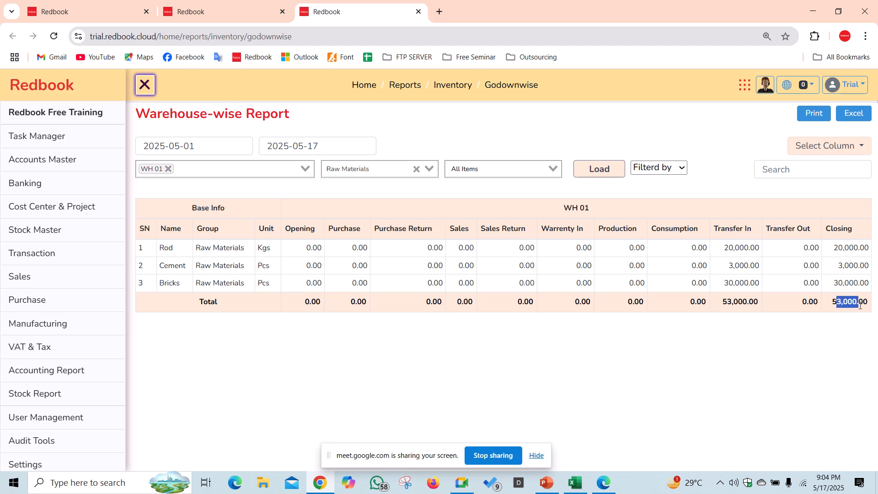
click(824, 330)
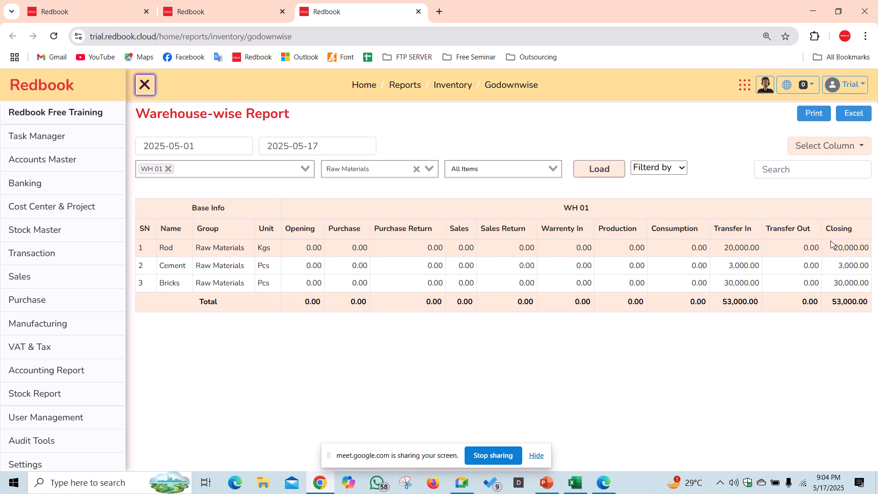
drag(837, 247, 826, 336)
click(826, 335)
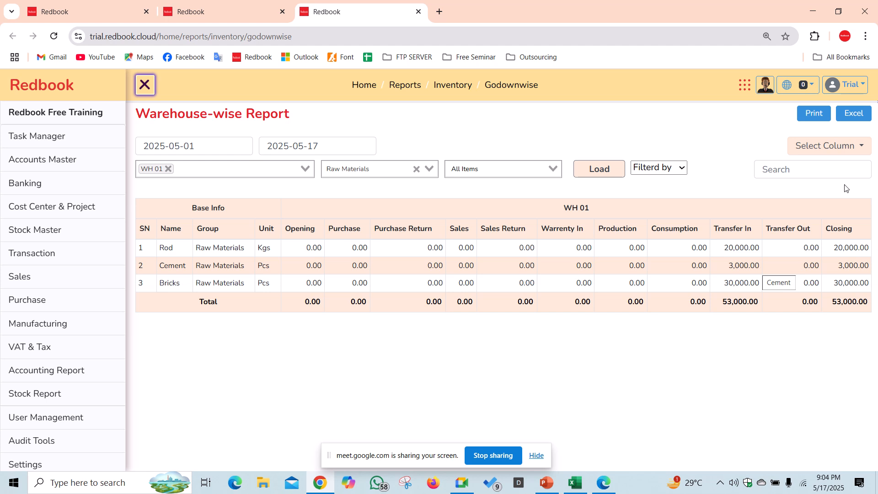
- Set the Stock Journal as a Transfer from source WH 01 to target WH 02
click(110, 11)
scroll(377, 241, up, 1)
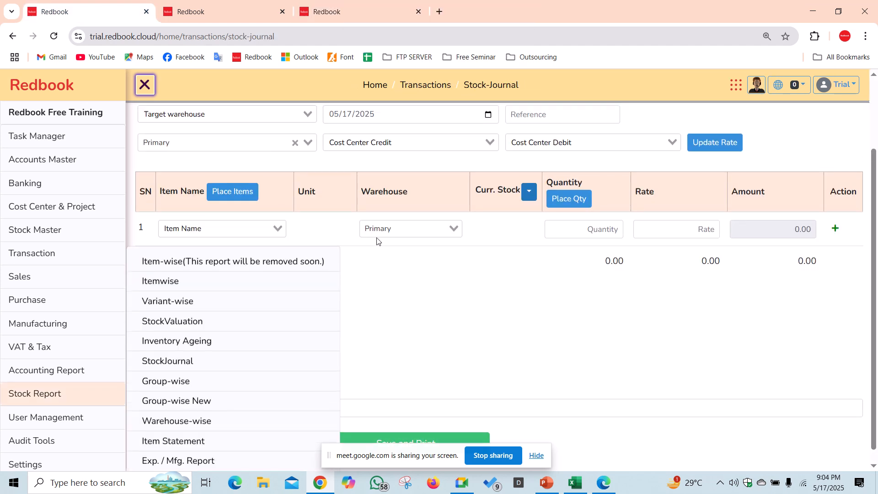
scroll(377, 241, up, 2)
mouse_move(87, 254)
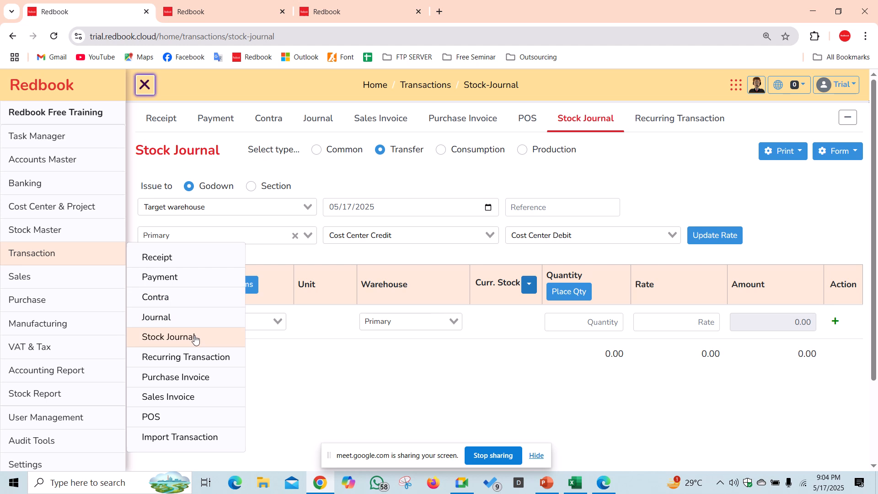
click(380, 150)
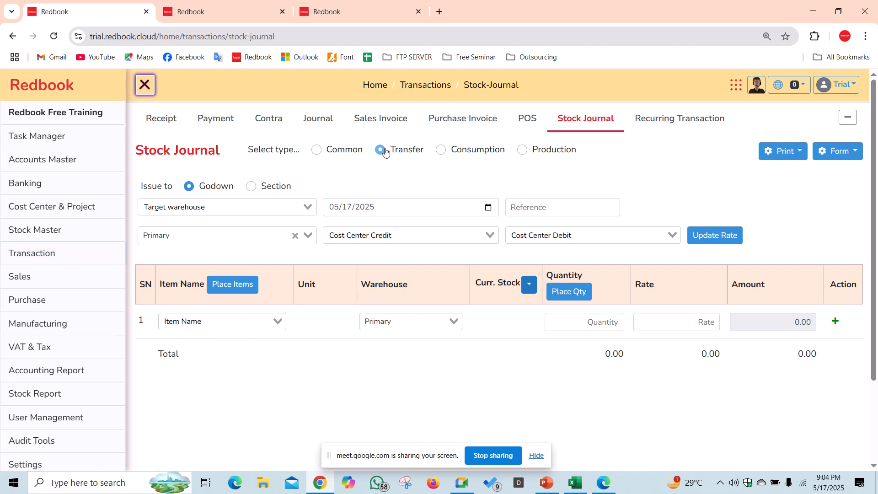
click(247, 207)
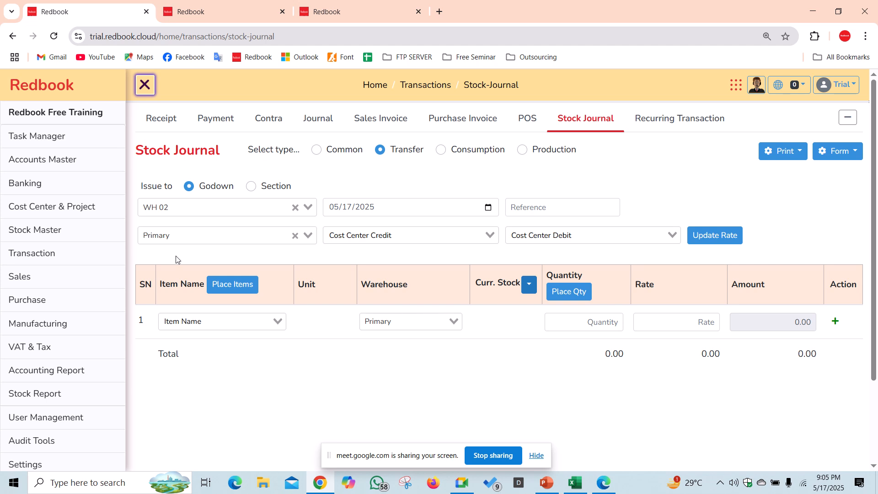
click(200, 235)
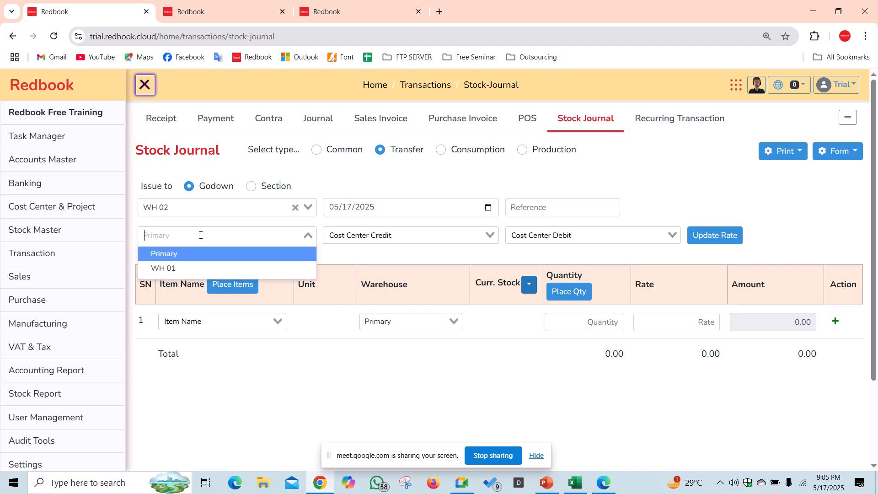
click(174, 271)
- Add item rows for Rod, Cement and Bricks to the transfer
click(223, 321)
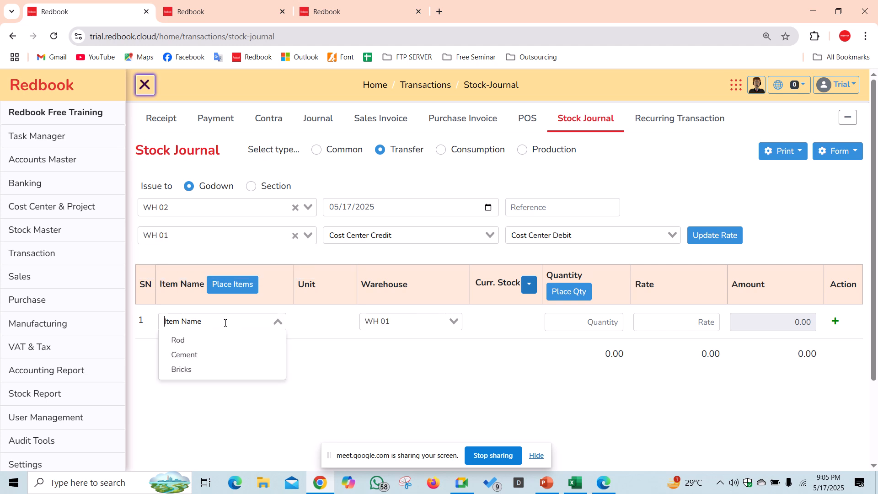
click(219, 341)
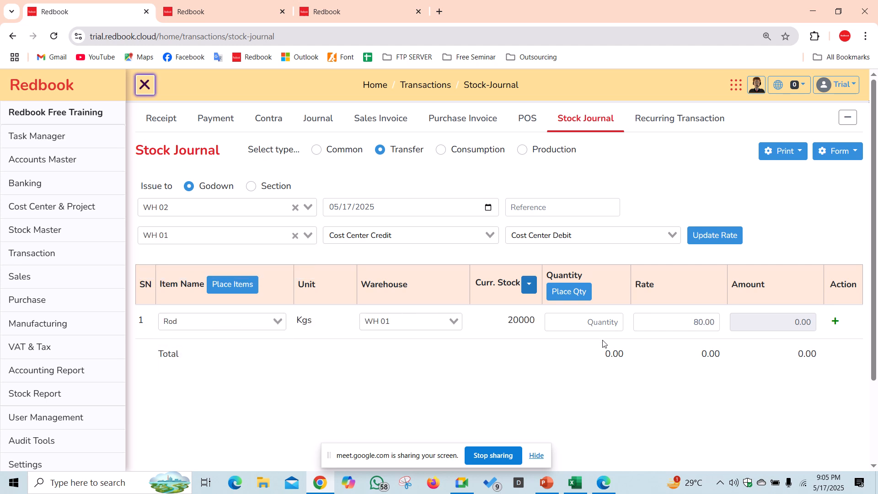
click(835, 322)
click(270, 359)
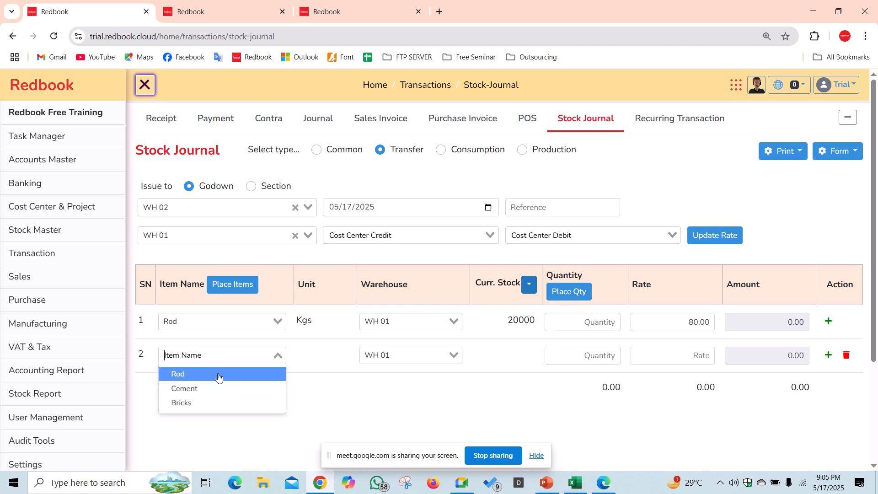
click(212, 389)
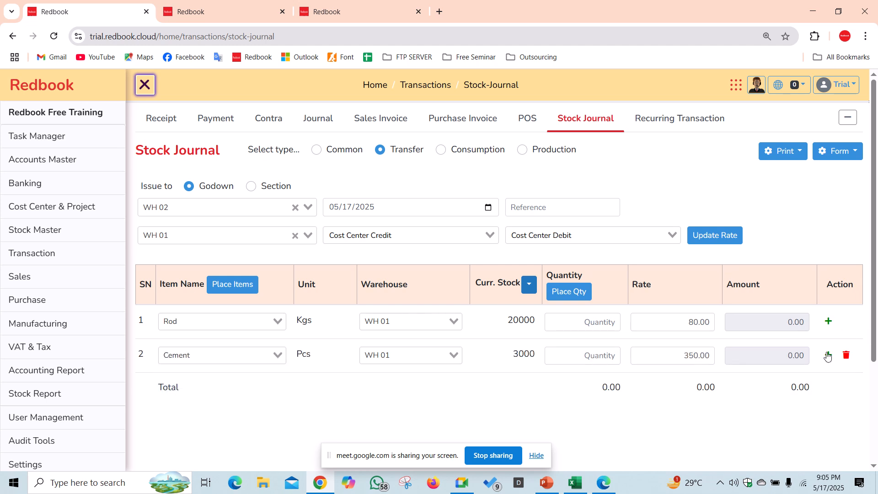
click(829, 354)
click(233, 388)
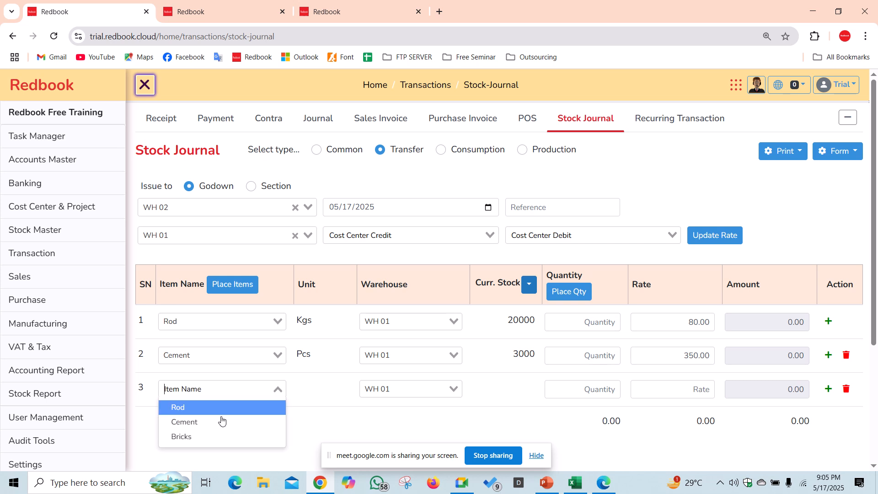
click(215, 437)
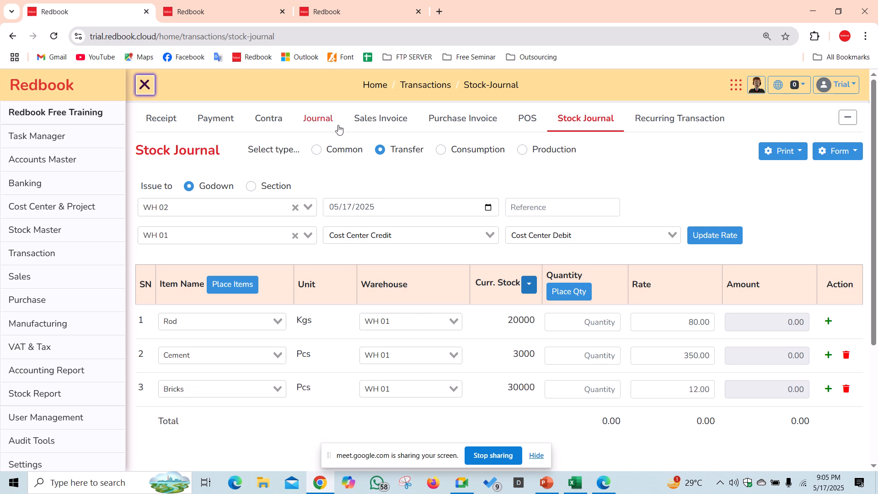
click(330, 17)
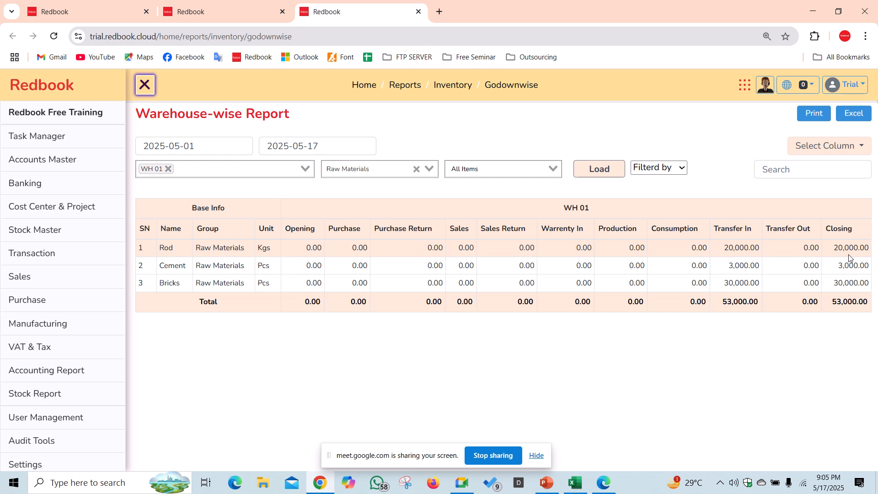
- Enter quantities Rod 2000, Cement 1000 and Bricks 5000, then save the transfer
click(224, 13)
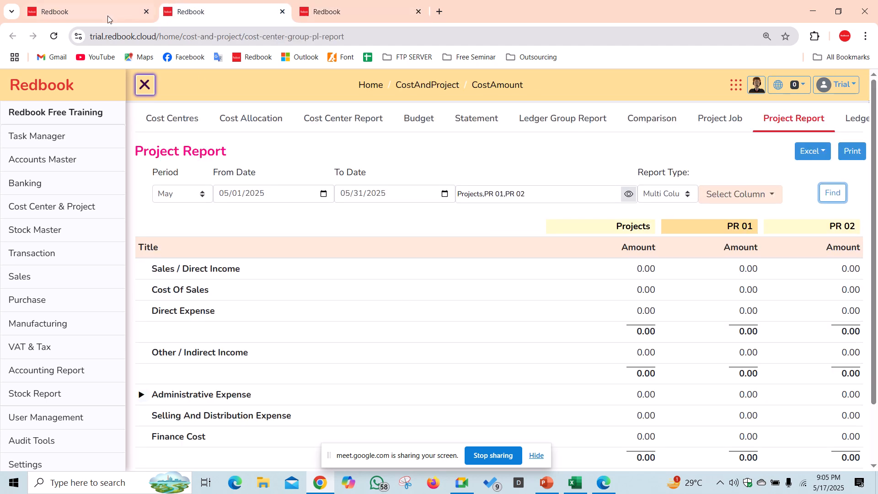
click(108, 16)
click(593, 326)
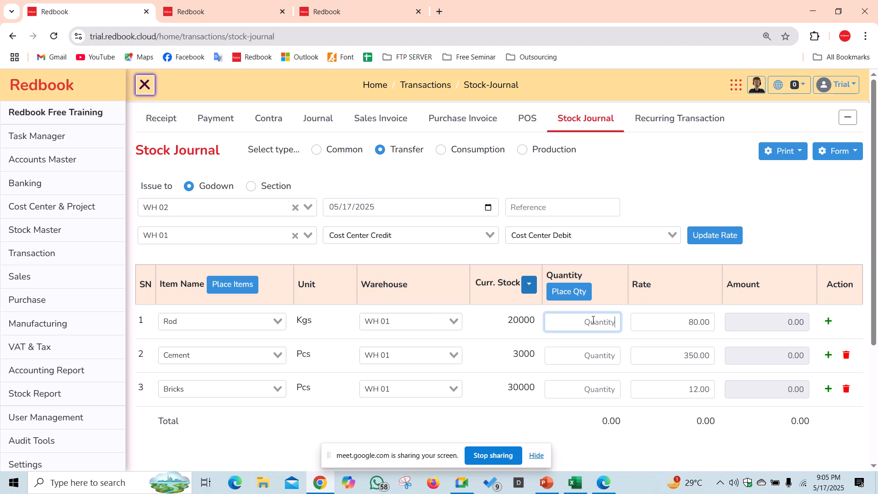
text(2000)
click(602, 354)
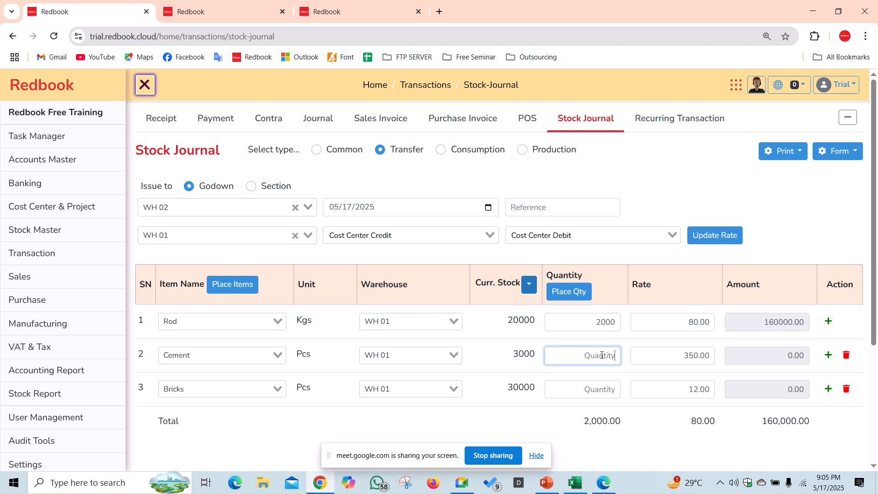
text(1000)
click(605, 387)
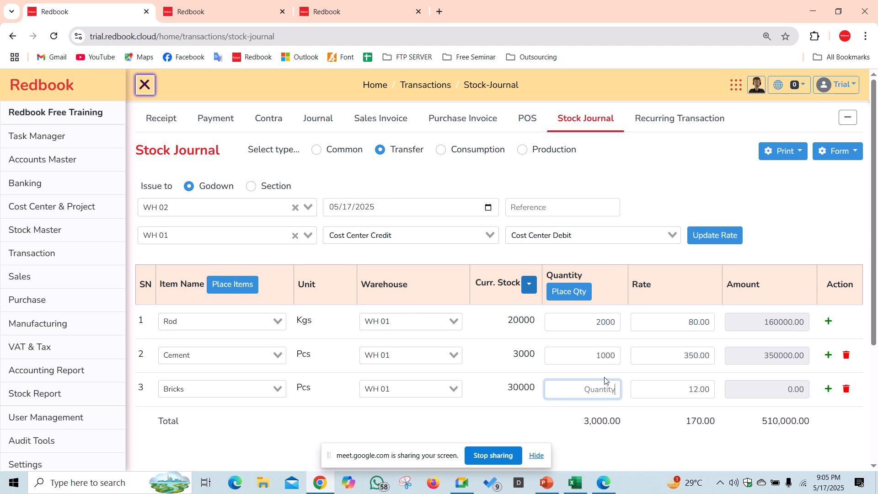
text(5000)
scroll(606, 378, down, 1)
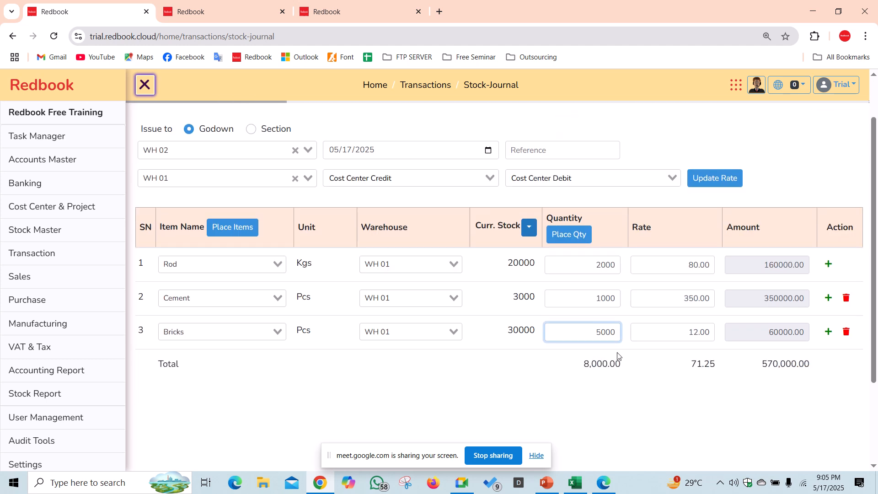
click(630, 395)
scroll(631, 395, down, 2)
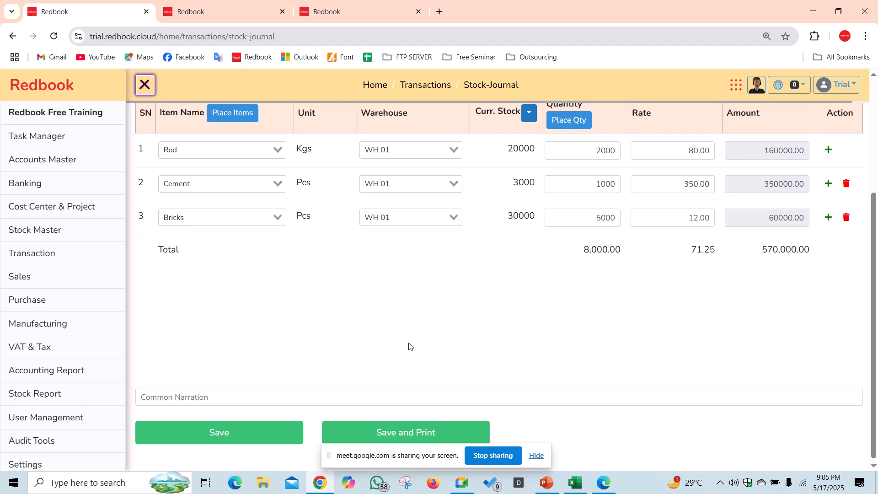
click(228, 433)
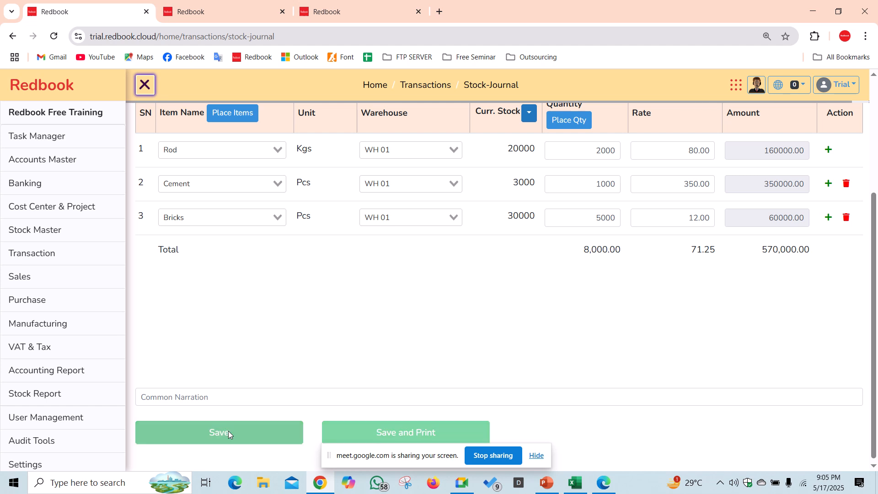
- Reload the WH 01 warehouse report to include the new transfer
click(350, 14)
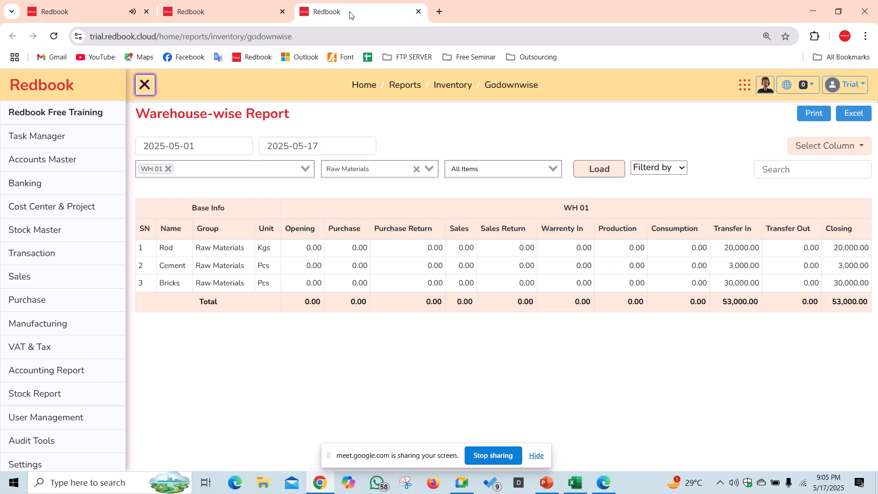
click(599, 170)
click(599, 169)
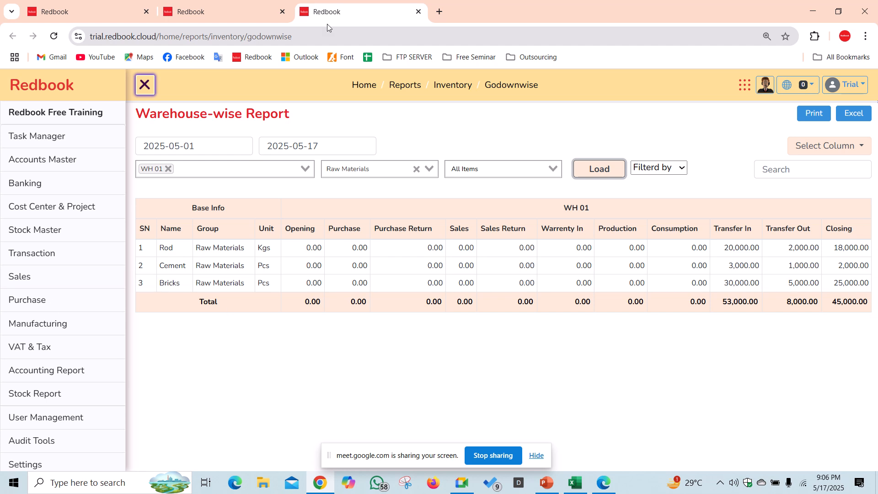
- Load the report for WH 02 and highlight its 8,000.00 closing total
click(168, 170)
click(170, 169)
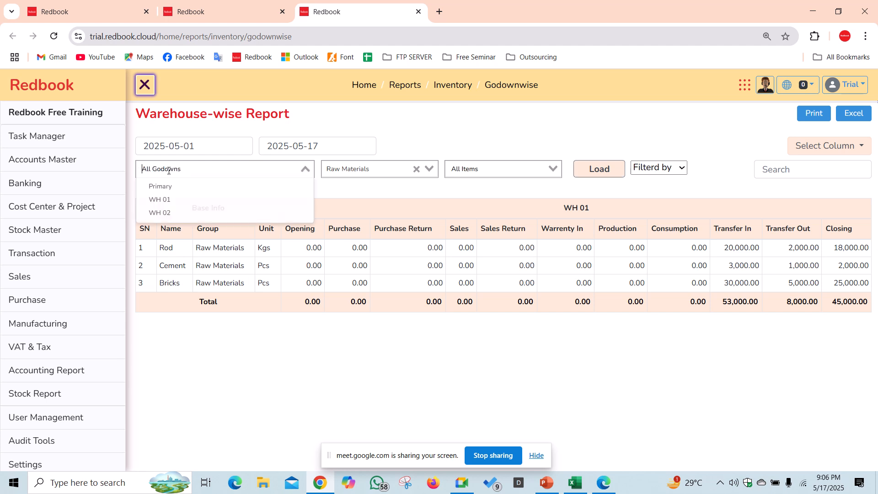
click(166, 212)
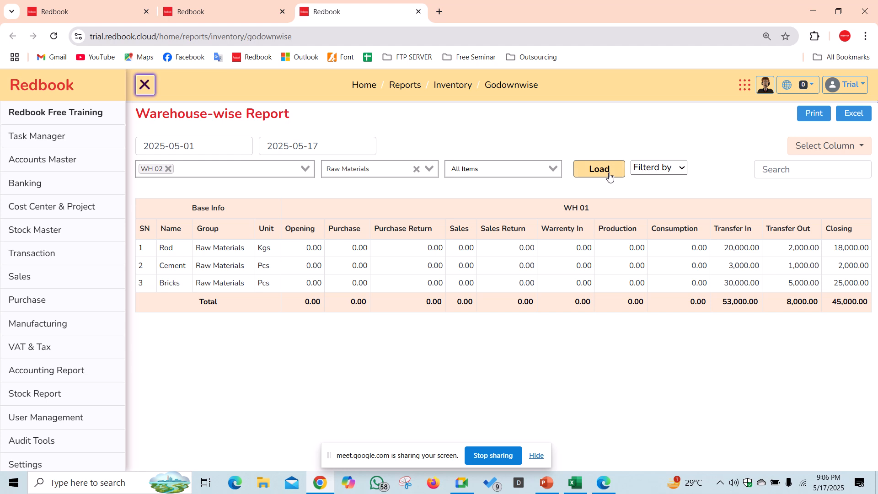
click(624, 179)
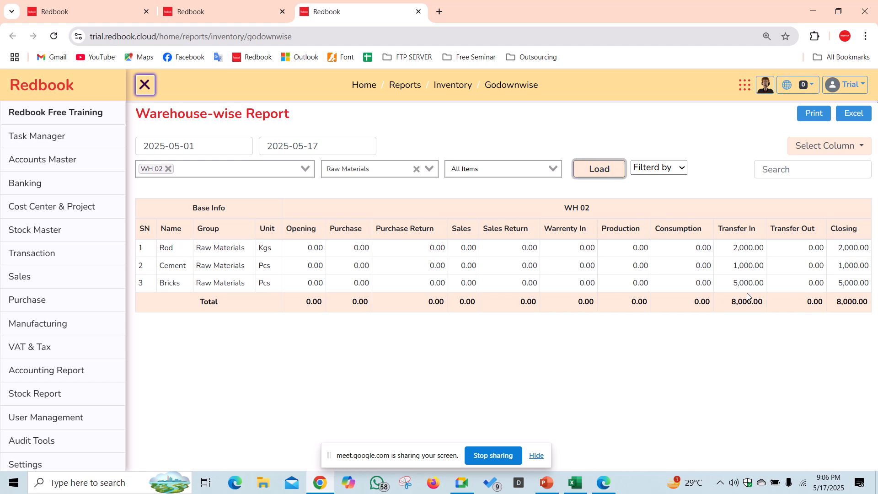
drag(835, 301, 874, 307)
click(816, 341)
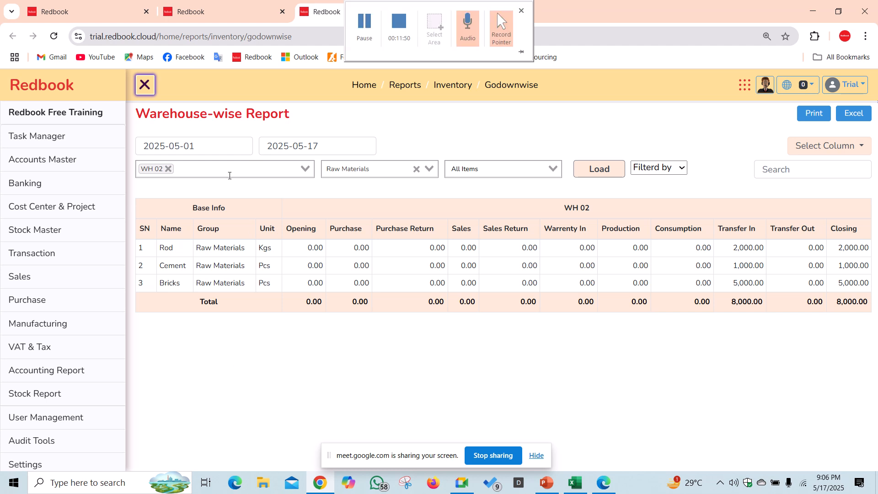
- Reload the report for WH 01 and highlight its 45,000.00 closing total
click(168, 169)
click(164, 170)
click(163, 200)
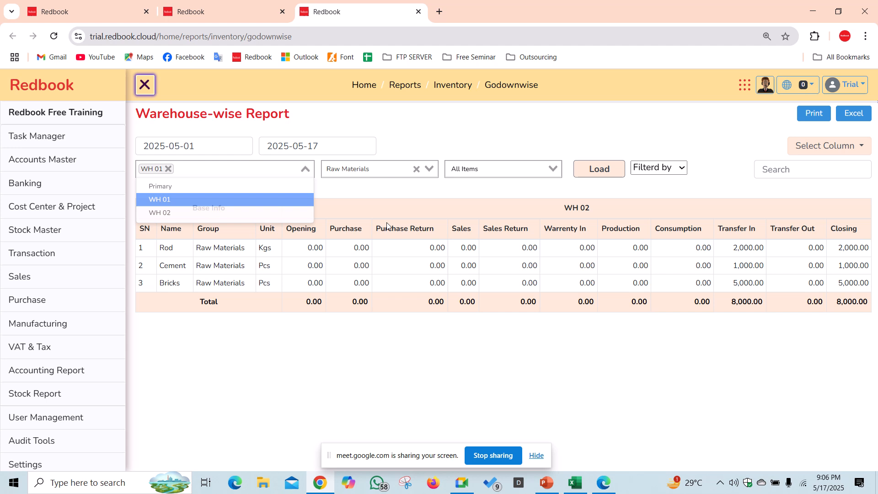
click(599, 169)
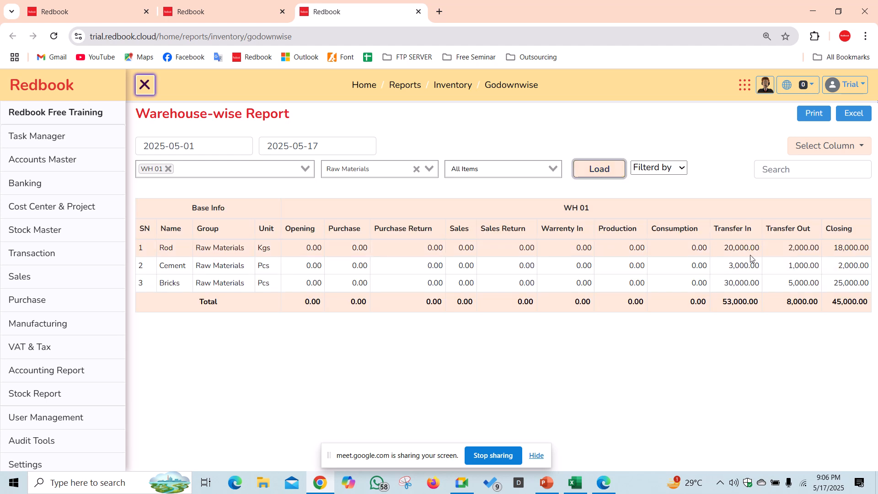
double_click(835, 302)
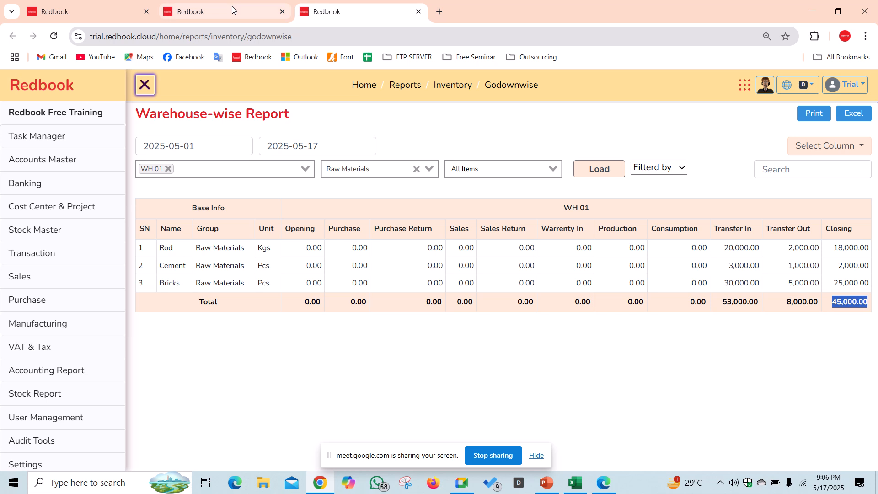
click(82, 9)
- Make the stock journal a Consumption from warehouse WH 01 charged to cost centre PR 01
scroll(190, 251, up, 2)
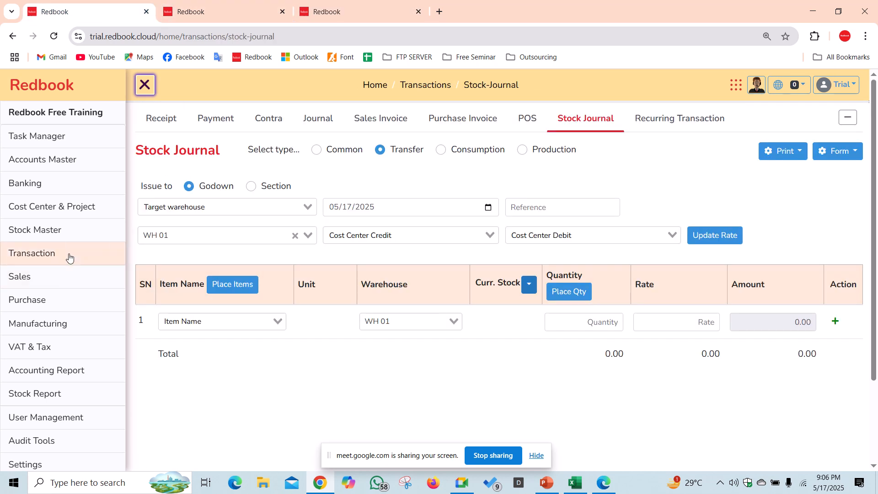
mouse_move(68, 257)
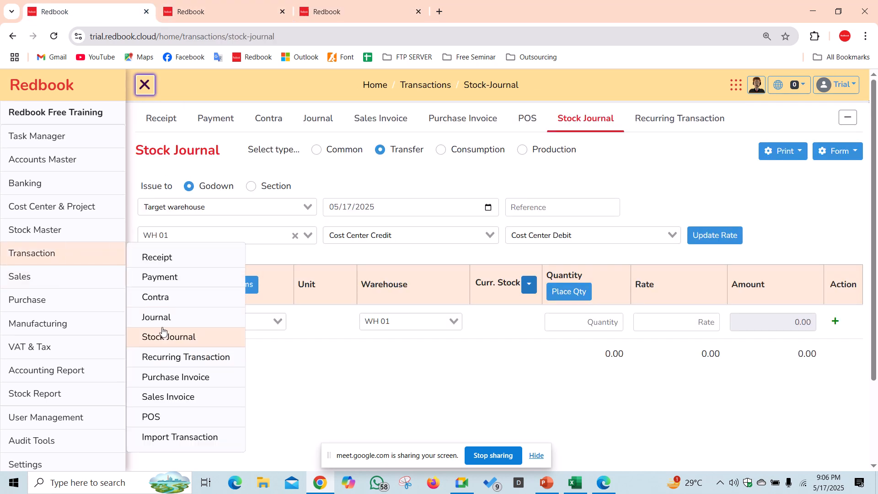
click(443, 153)
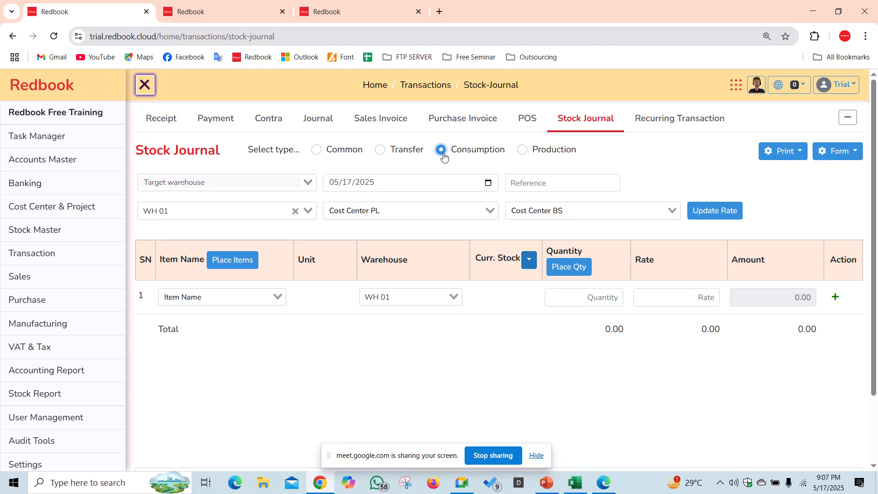
click(235, 212)
click(205, 245)
click(386, 209)
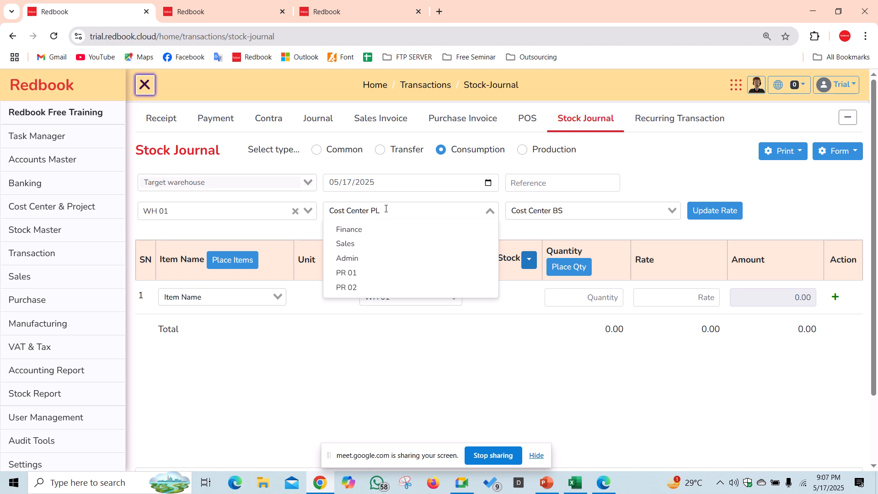
click(366, 273)
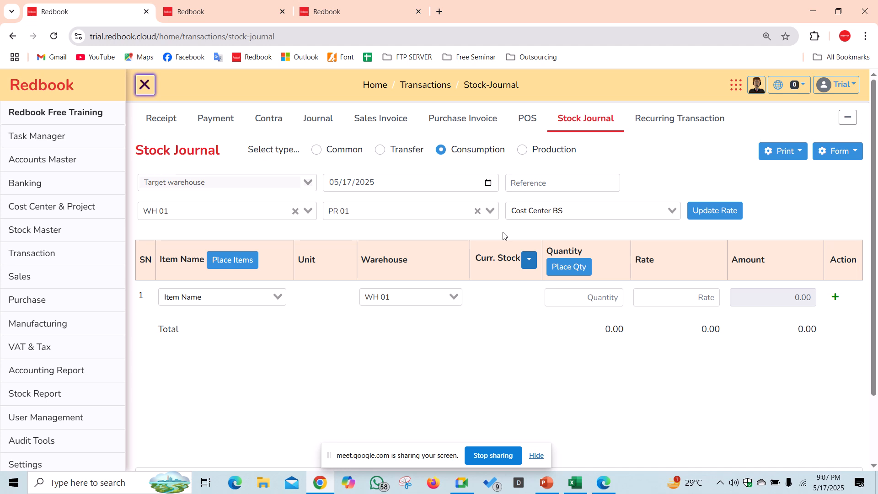
click(233, 304)
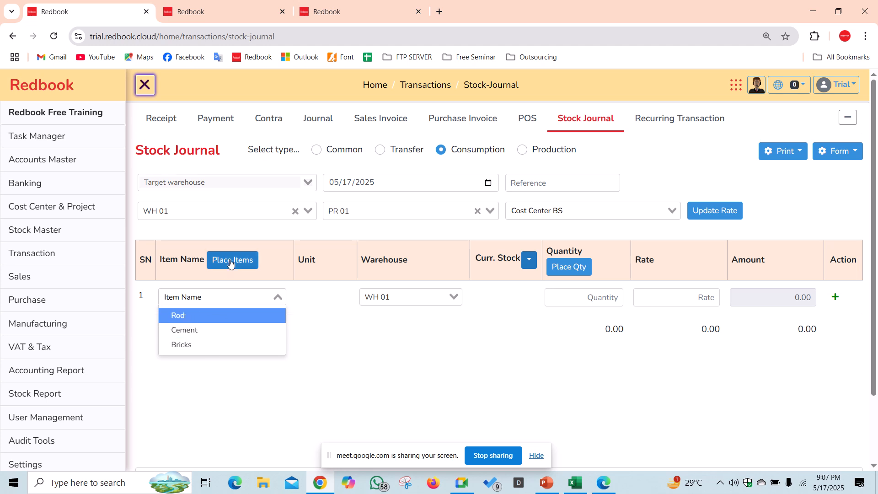
- Place all WH 01 items into the journal: Rod, Cement and Bricks at rates 80, 350 and 12
click(254, 261)
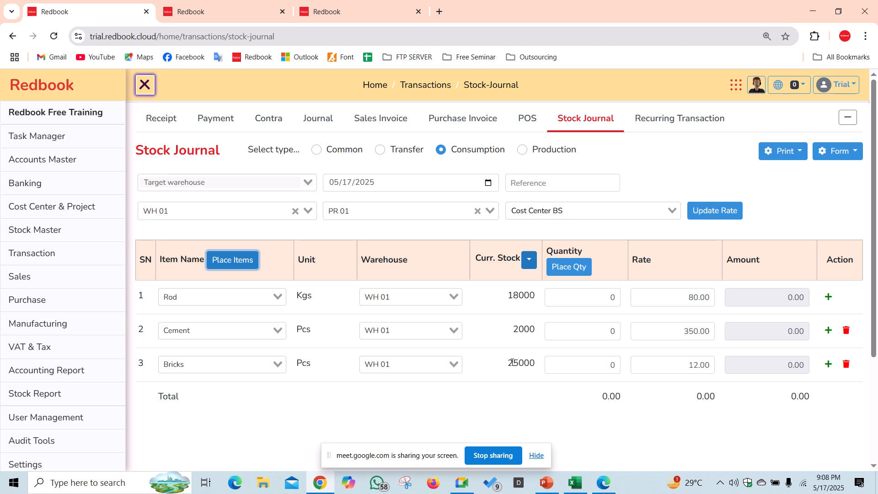
- Glance over the Project Report and Warehouse-wise Report tabs, then return to the Stock Journal
click(288, 16)
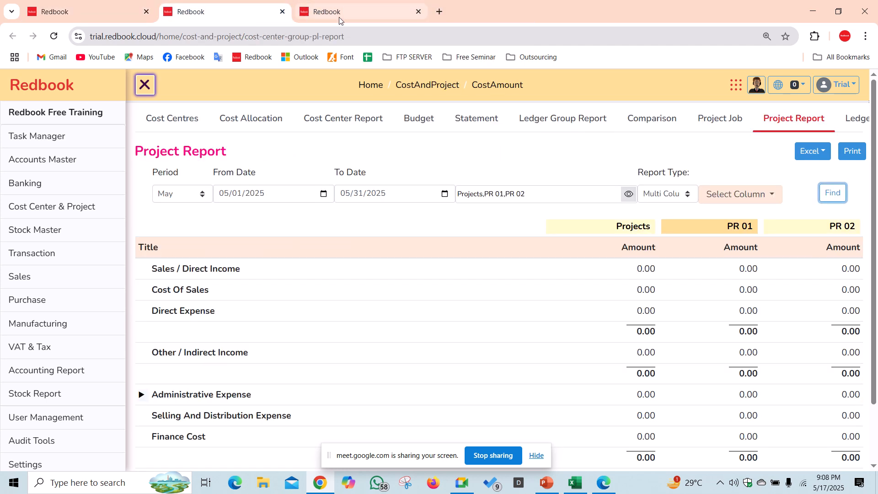
click(339, 18)
click(848, 250)
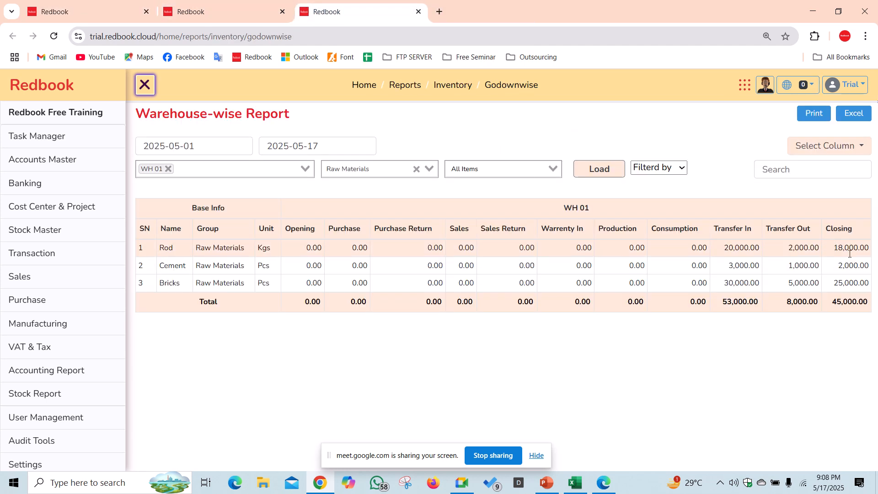
click(201, 11)
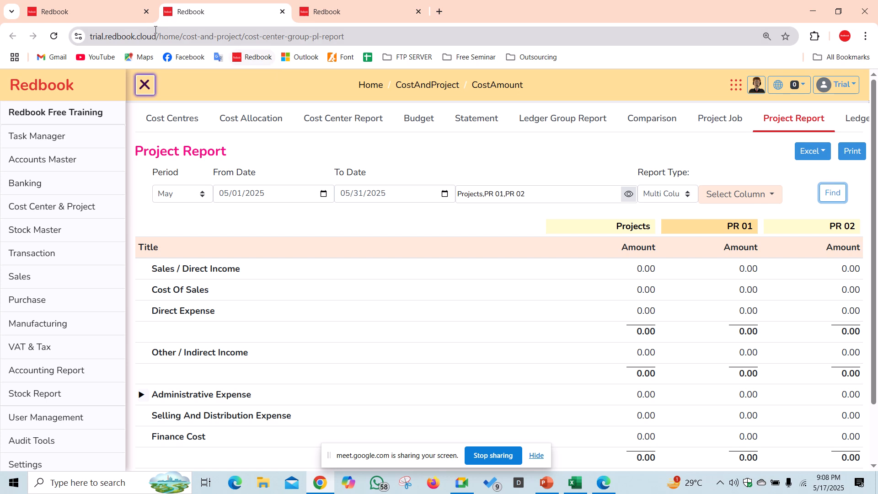
click(103, 12)
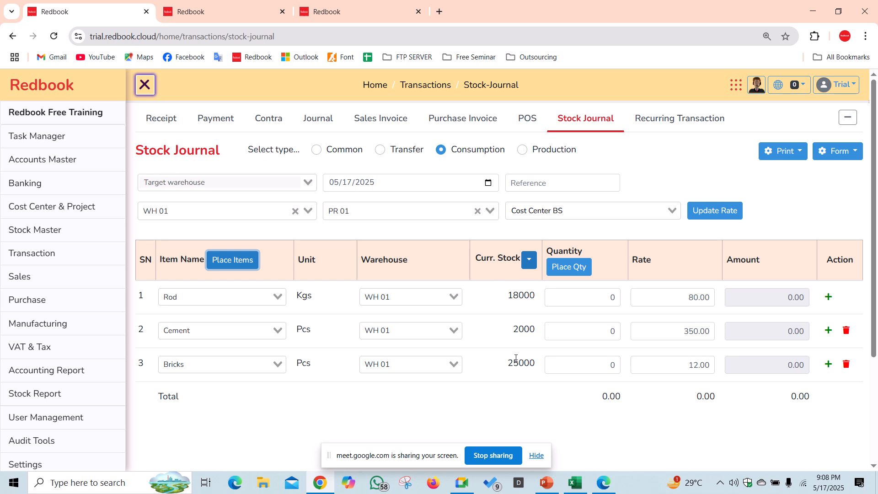
- Fill each row's quantity with its current stock: Rod 18000, Cement 2000, Bricks 25000
click(567, 297)
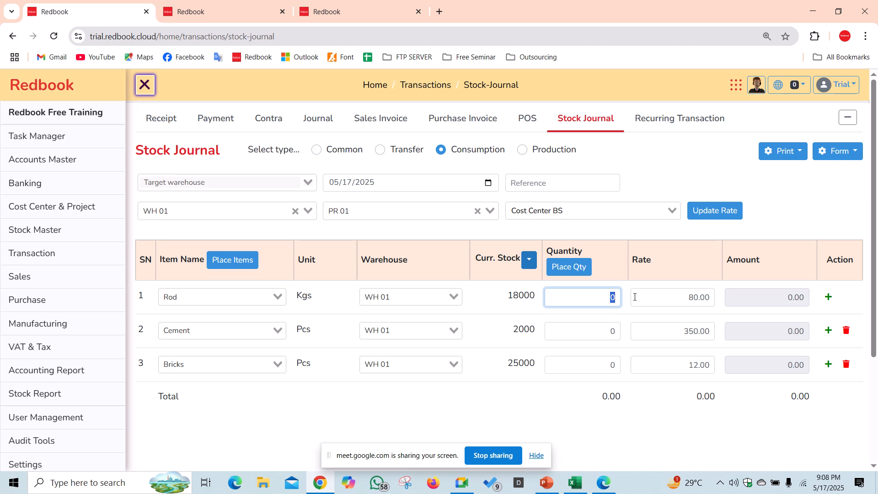
click(568, 267)
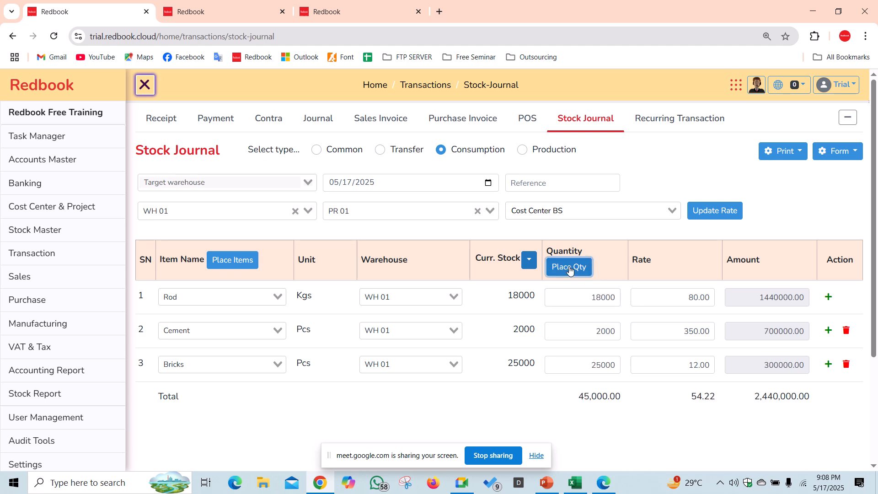
click(513, 310)
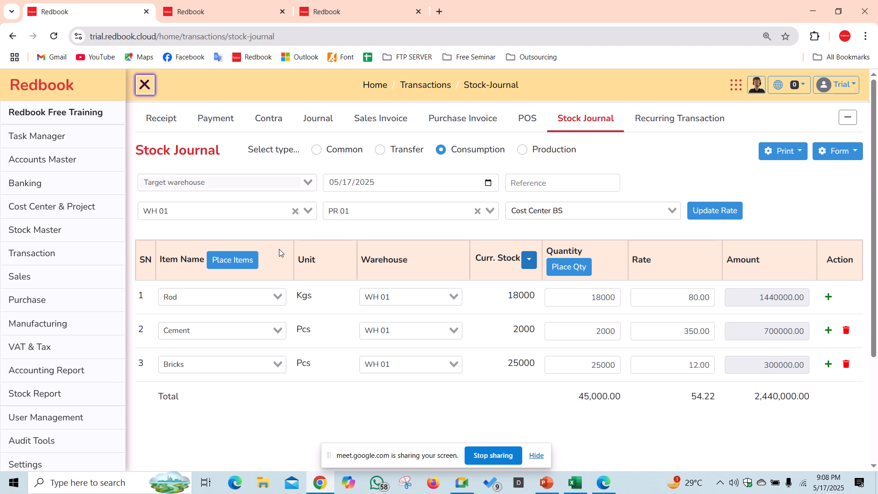
- Save the WH 01 consumption journal totalling 2,440,000.00
scroll(297, 290, down, 3)
scroll(285, 331, up, 3)
scroll(285, 329, down, 3)
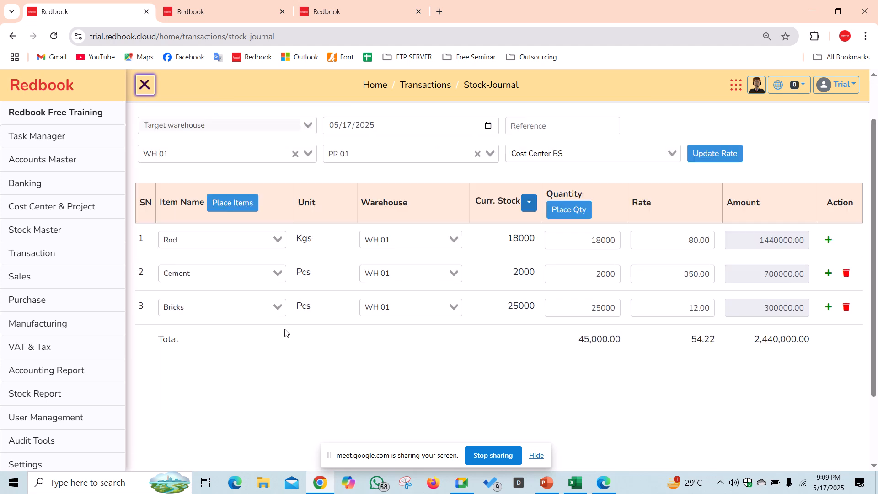
click(205, 425)
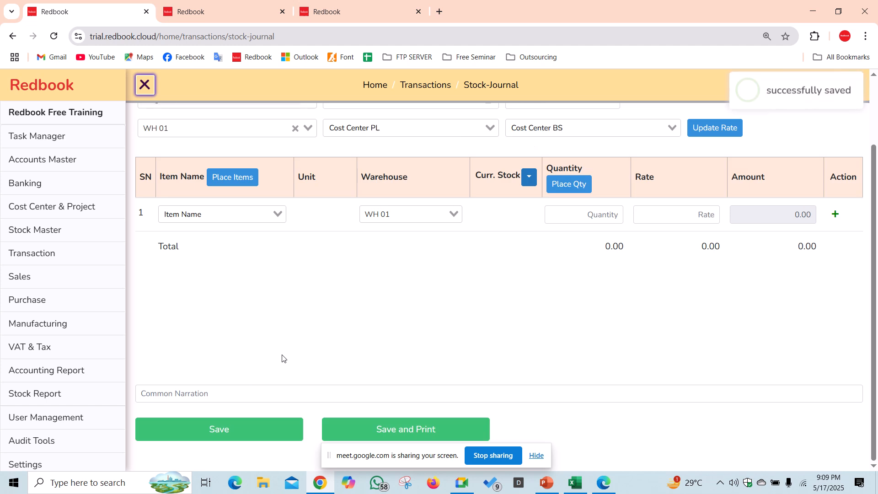
scroll(282, 358, up, 2)
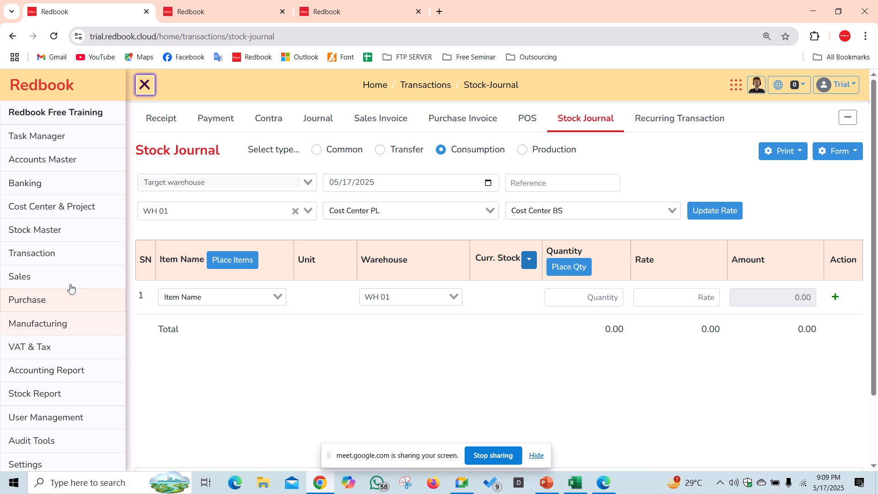
click(67, 369)
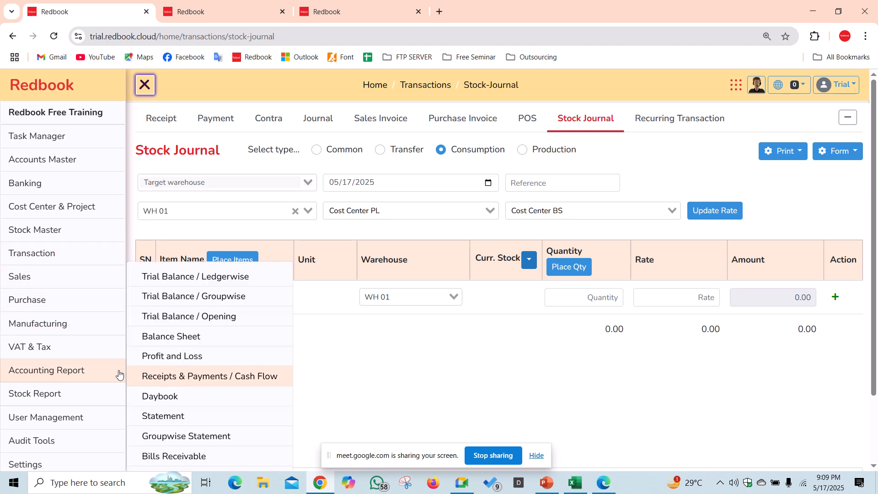
- Open today's Daybook and expand the consumption voucher's ledger lines
click(159, 398)
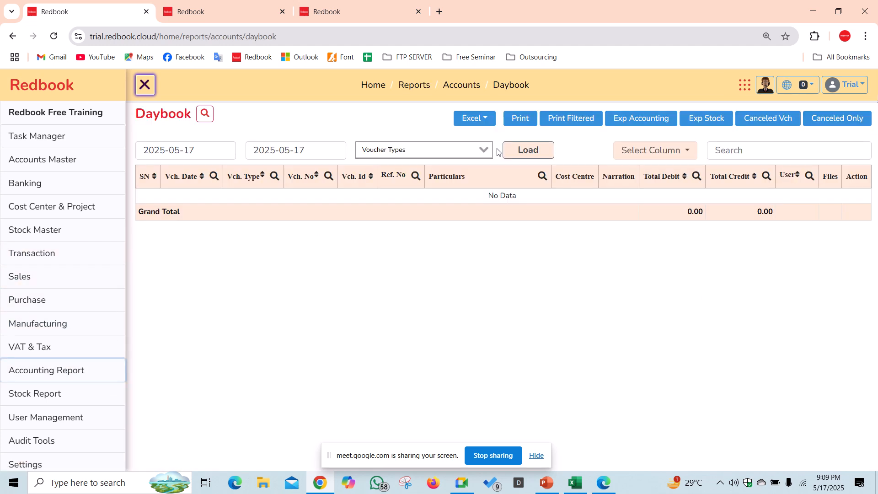
click(528, 151)
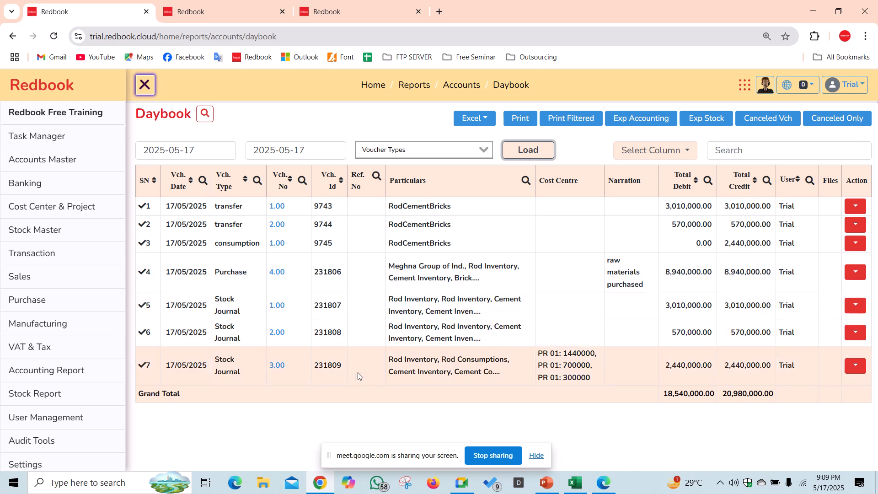
click(389, 369)
scroll(394, 366, down, 2)
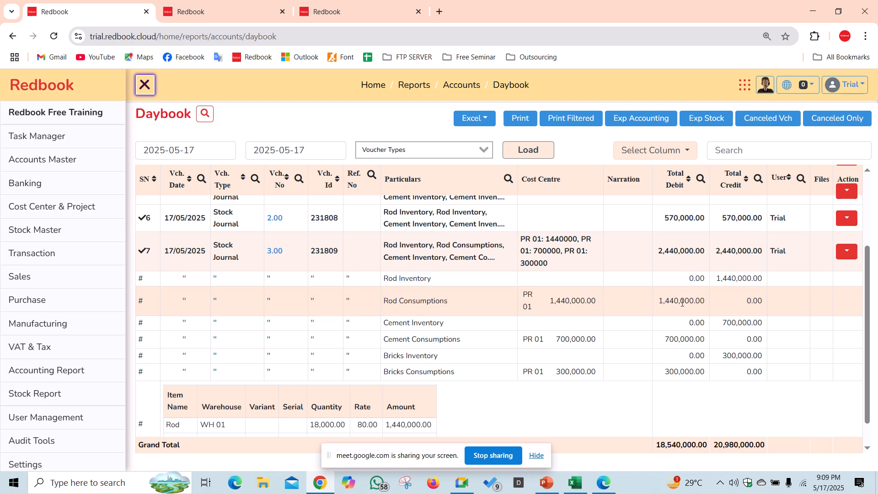
- Review the Rod Inventory credit and the Rod Consumptions debit charged to PR 01
drag(721, 279, 766, 278)
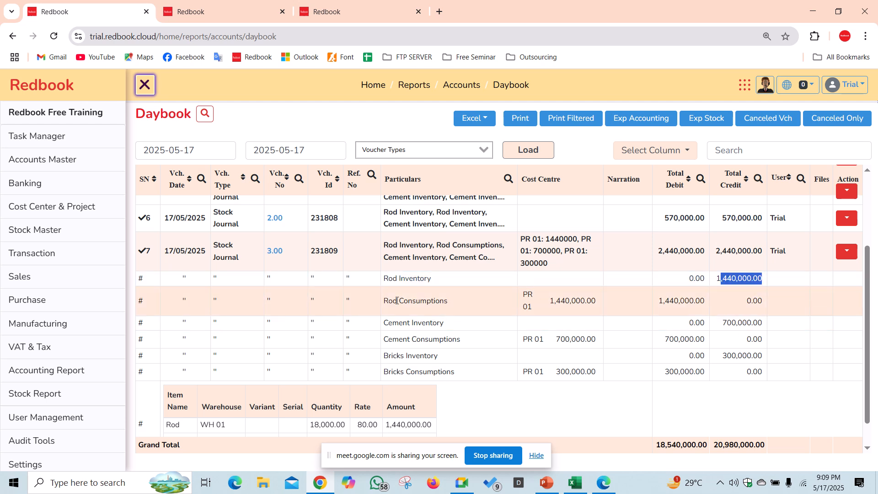
drag(375, 301, 695, 301)
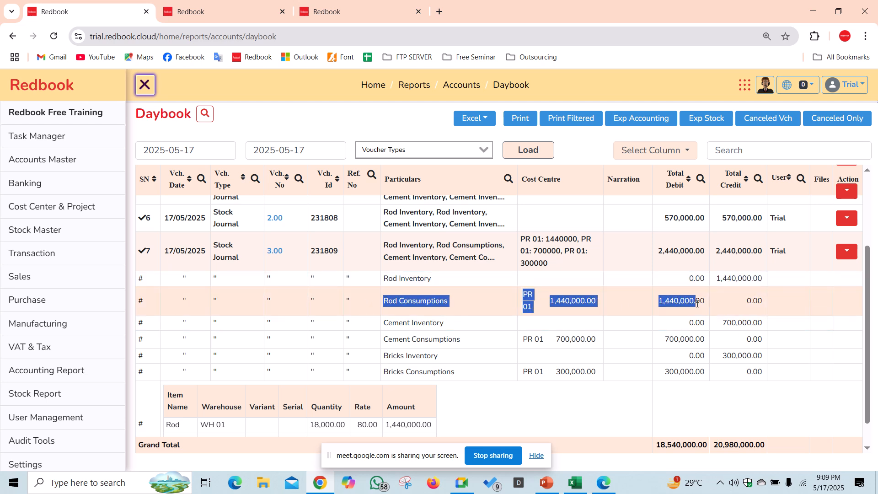
click(575, 318)
double_click(550, 179)
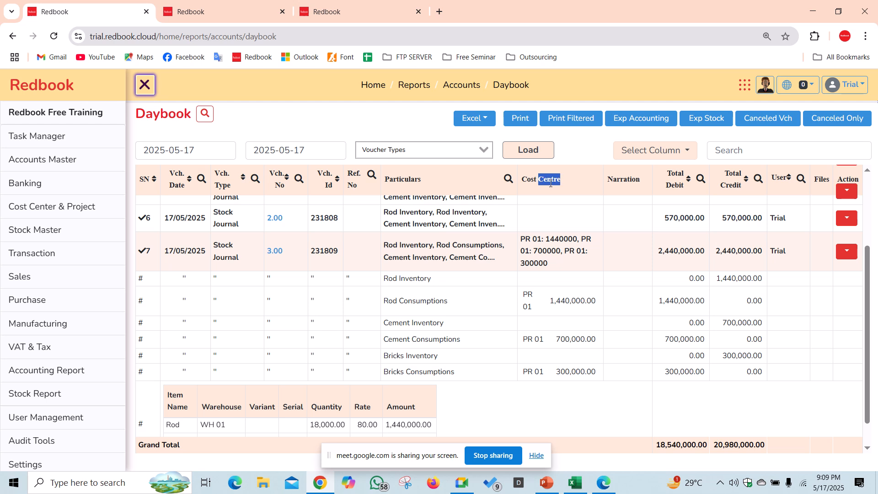
double_click(678, 301)
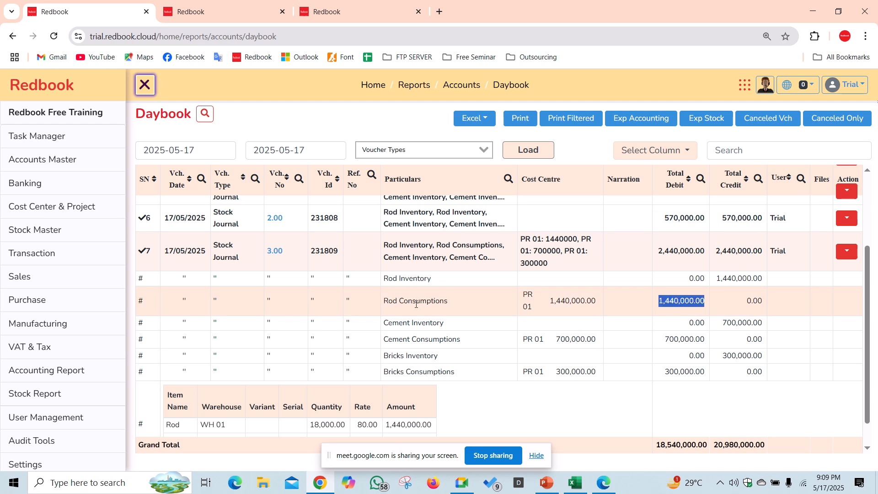
drag(386, 302, 449, 305)
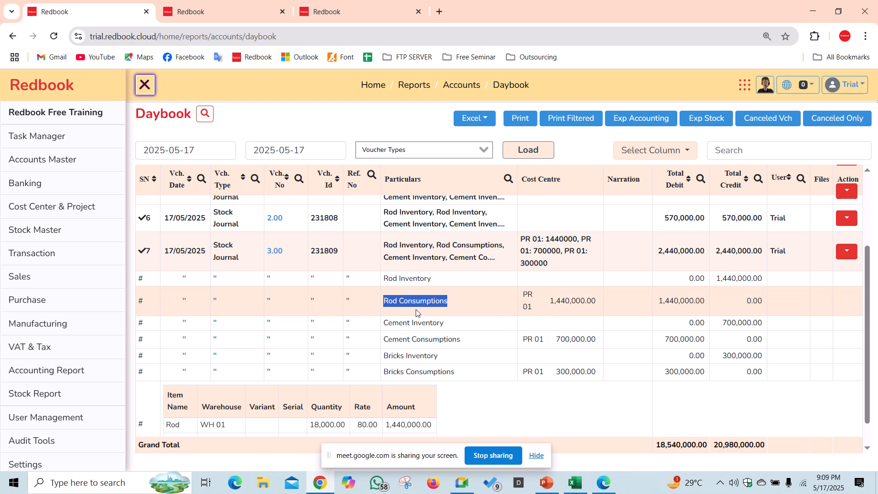
click(408, 278)
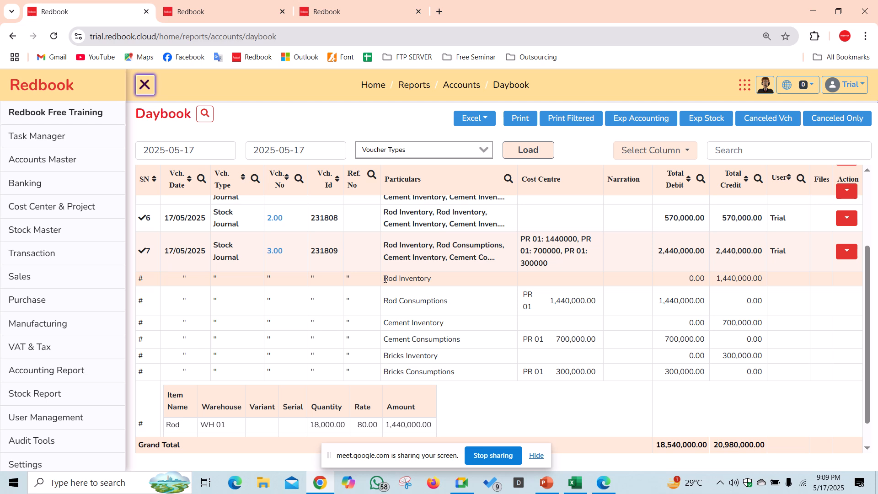
drag(384, 279, 448, 281)
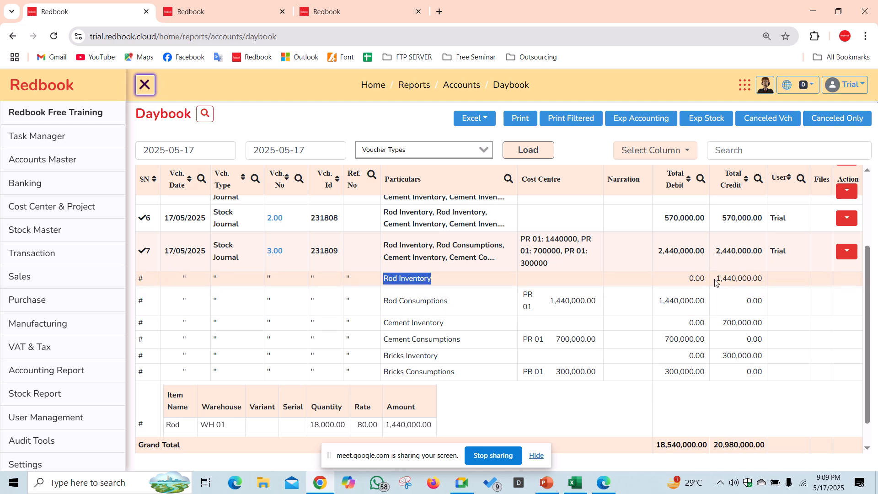
drag(721, 279, 772, 281)
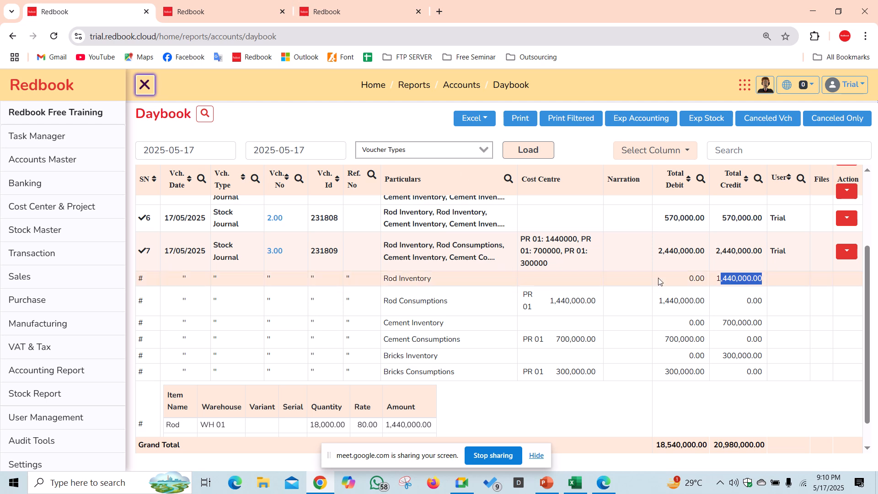
- Confirm the Rod Inventory credit of 1,440,000.00, then collapse voucher 7's detail lines
drag(716, 278, 763, 280)
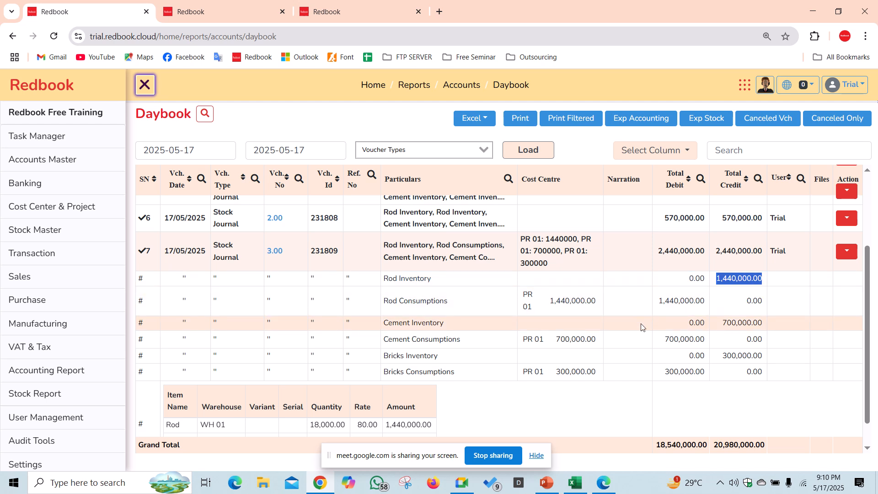
drag(388, 280, 457, 291)
click(392, 281)
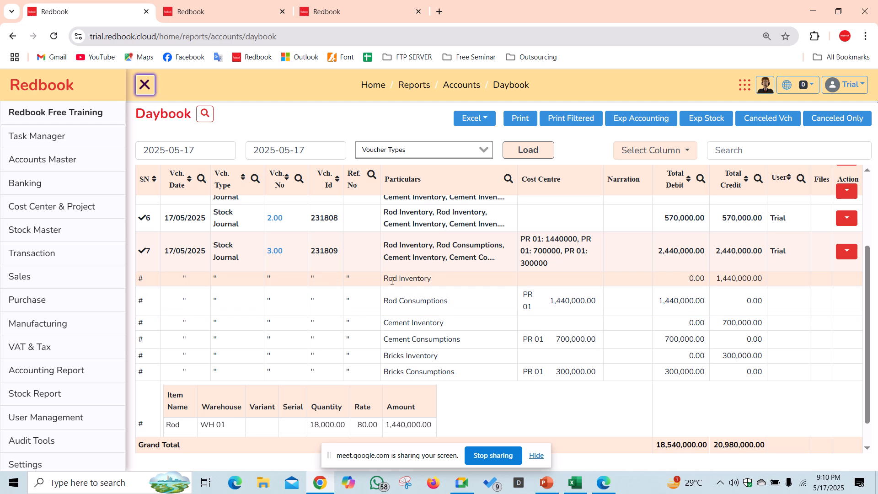
drag(384, 279, 759, 296)
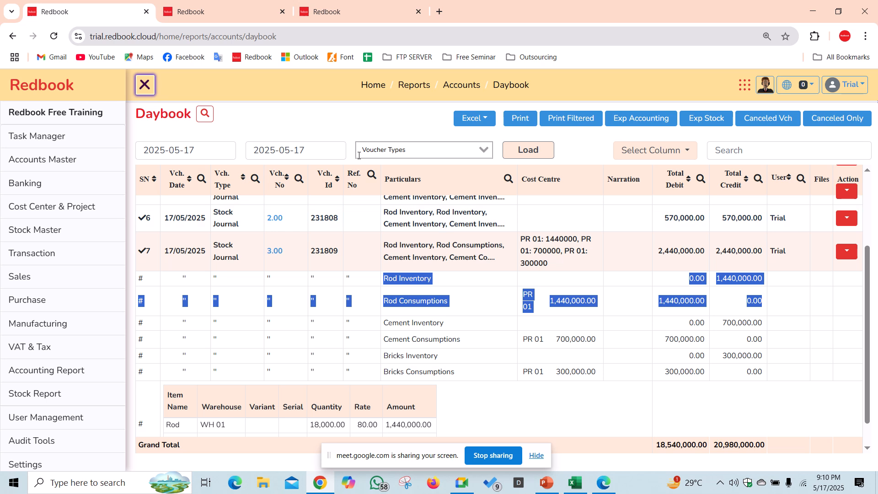
click(360, 134)
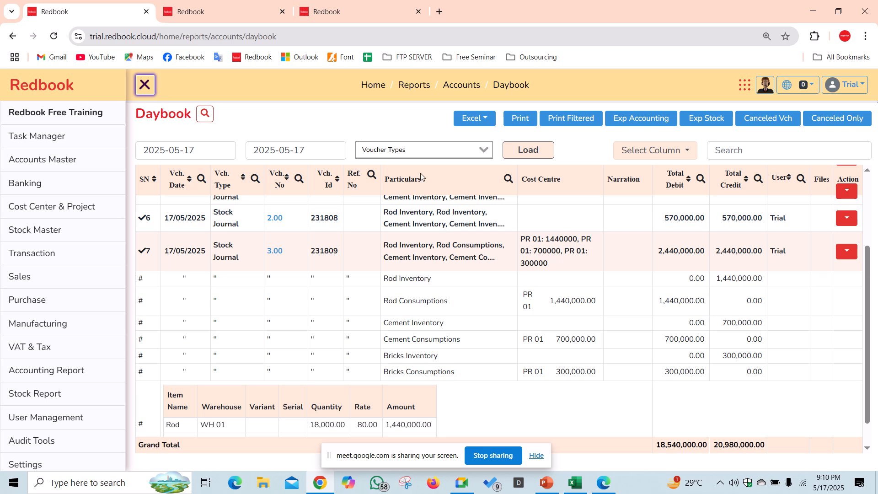
click(466, 260)
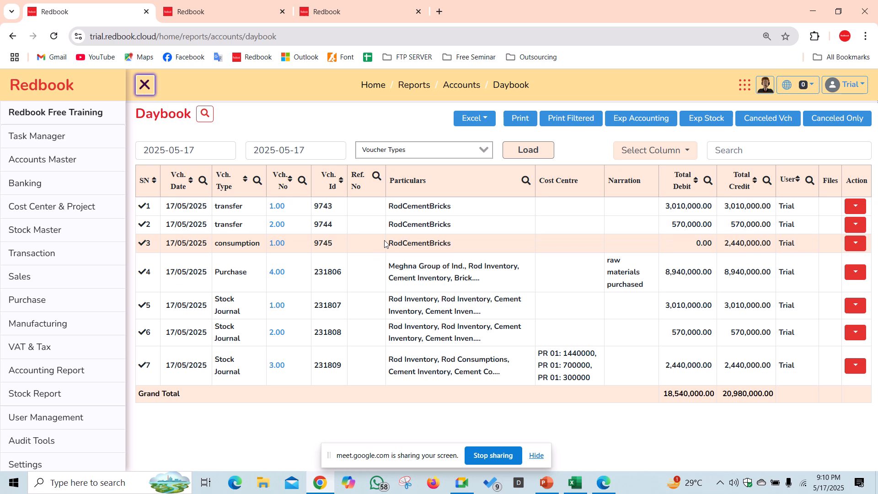
- Check the purchase voucher's Rod Inventory debit of 4,000,000.00, then collapse it
click(414, 268)
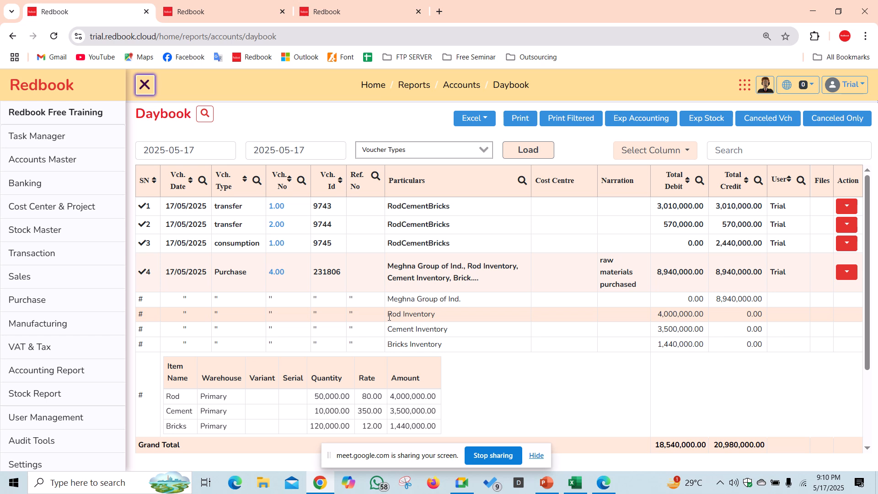
drag(389, 316, 708, 319)
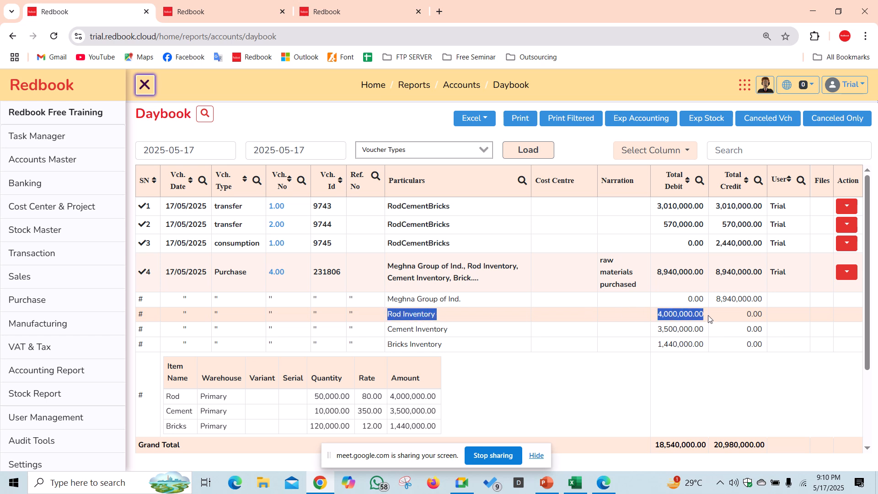
click(565, 271)
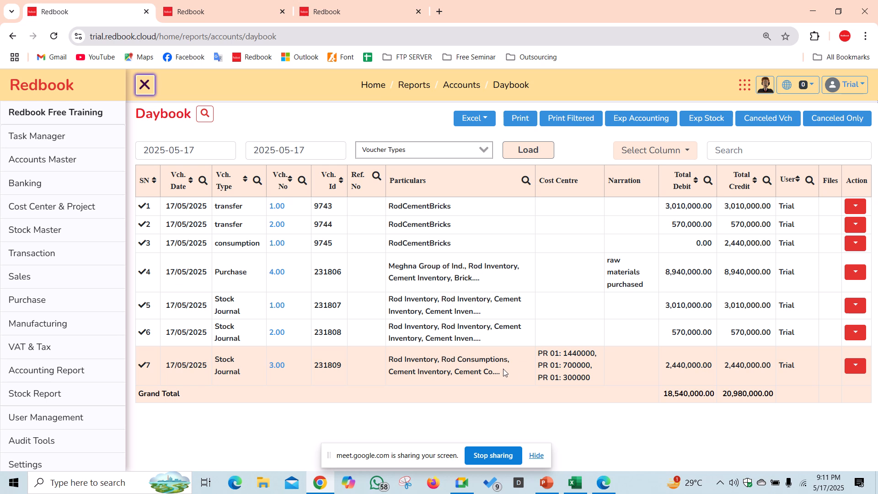
- Expand consumption journal 7 and review the Rod Inventory, Rod Consumptions and PR 01 amounts
click(503, 368)
scroll(512, 363, down, 3)
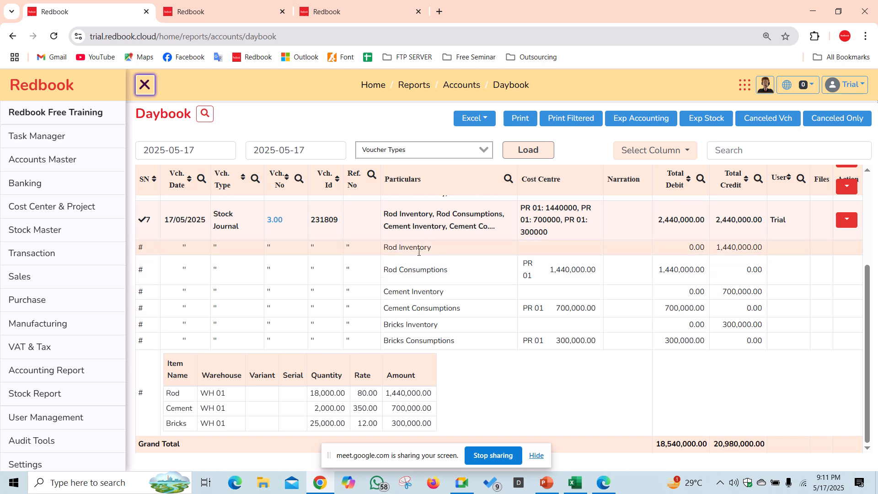
drag(389, 247, 759, 246)
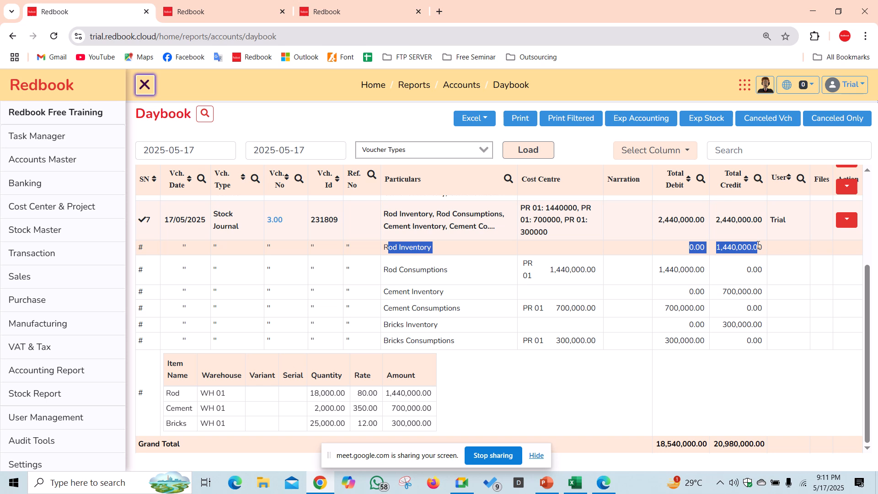
click(386, 249)
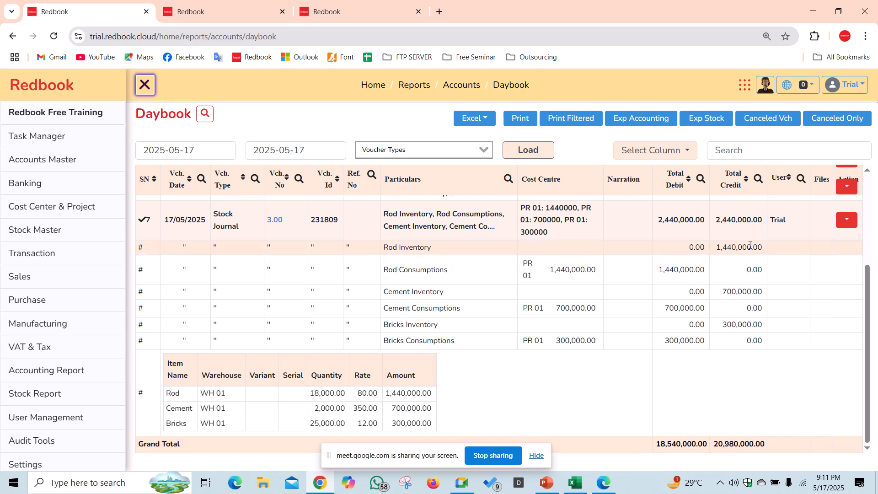
drag(383, 270, 456, 273)
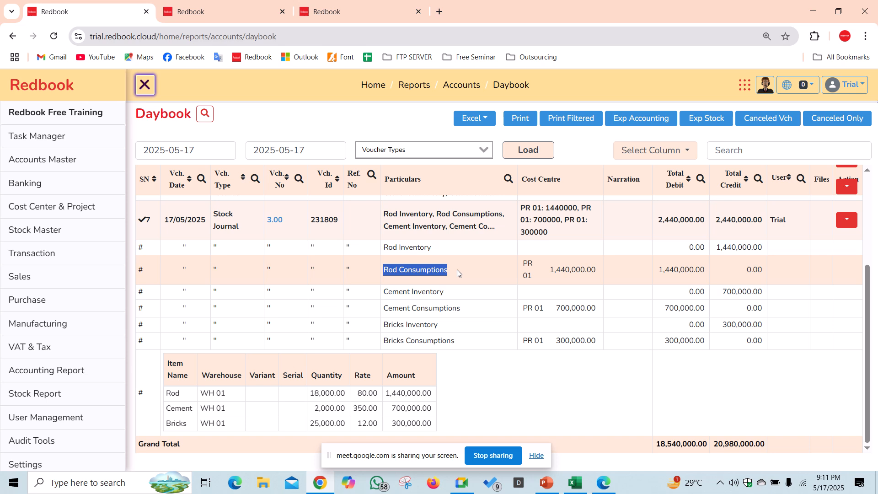
click(681, 269)
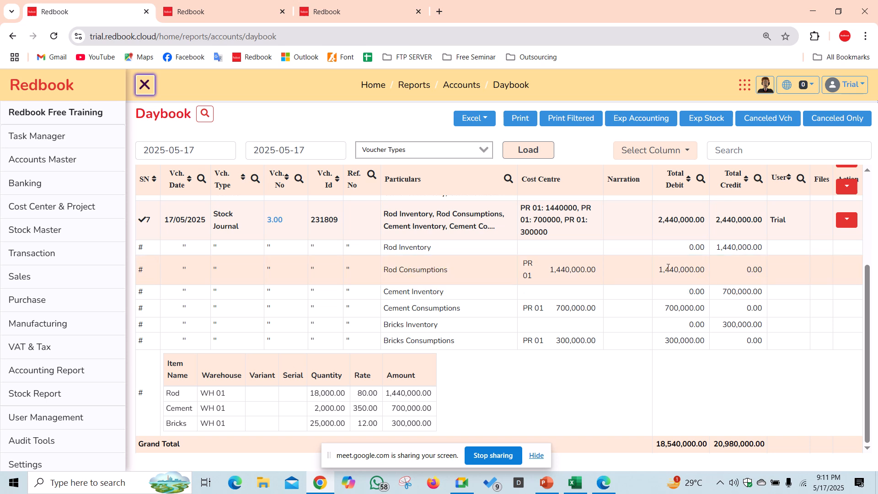
drag(659, 270, 705, 271)
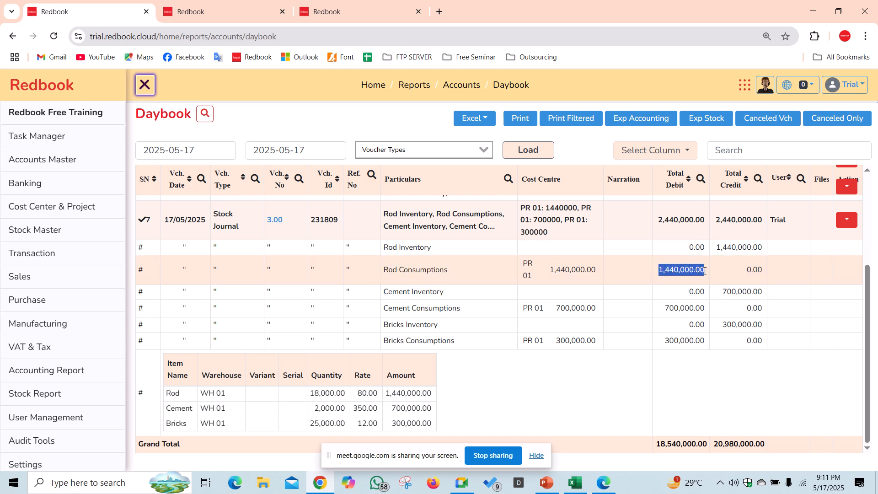
double_click(559, 270)
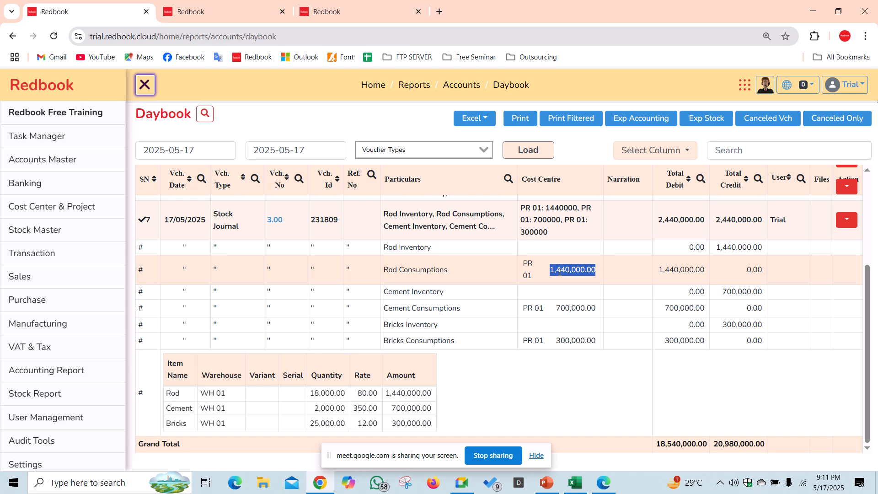
- Regenerate the May Project Report and expand PR 01 Cost Of Sales: Rod 1,440,000, Cement 700,000, Bricks 300,000
click(217, 15)
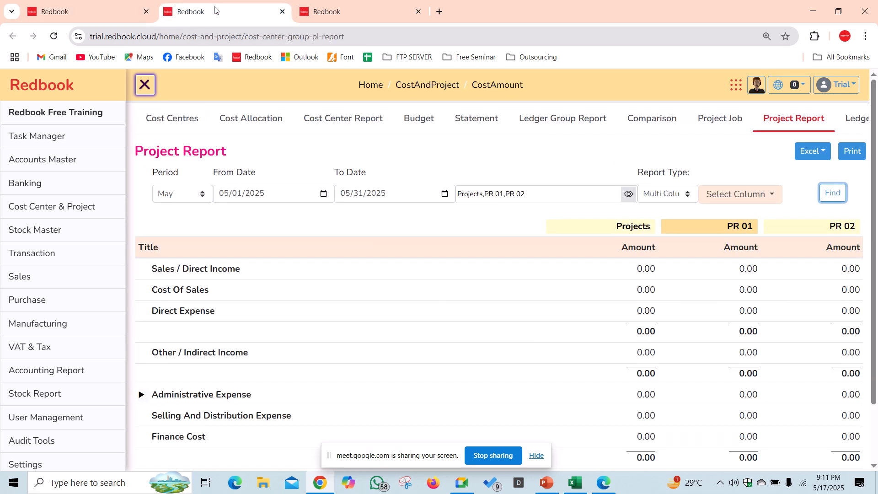
click(326, 13)
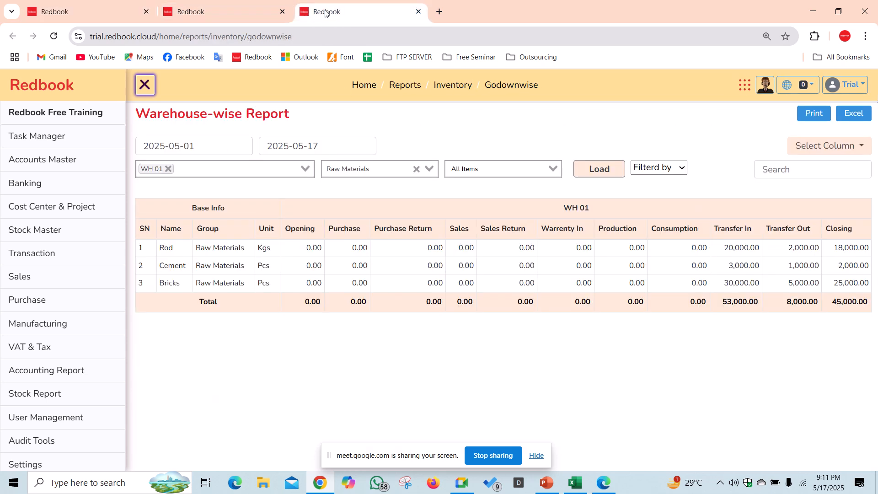
click(199, 23)
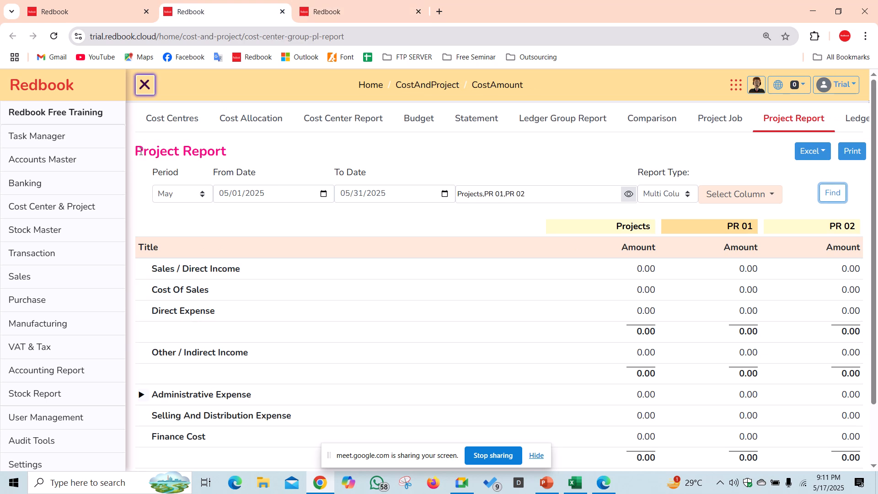
drag(136, 154, 328, 156)
click(342, 153)
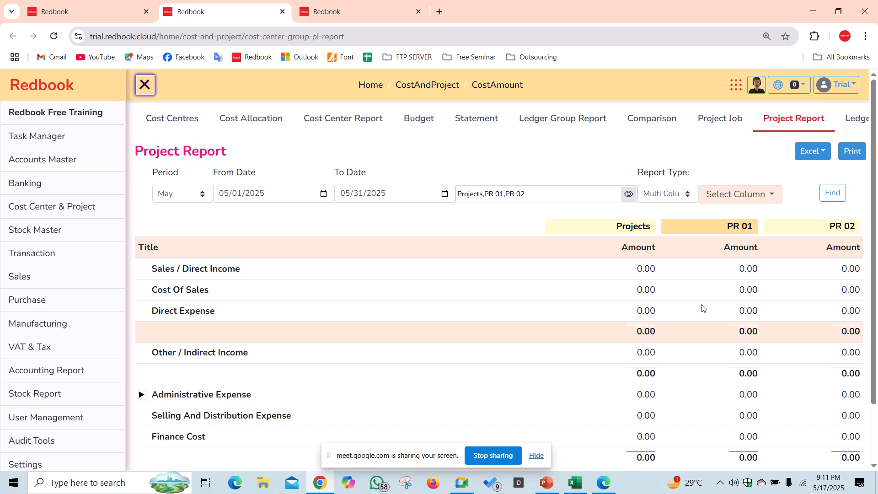
scroll(702, 307, down, 1)
click(837, 136)
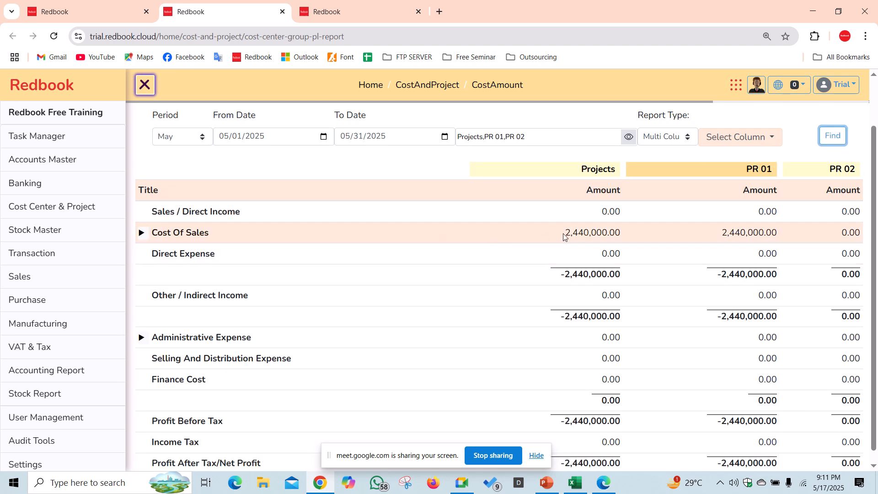
drag(564, 233, 625, 238)
click(737, 232)
click(141, 234)
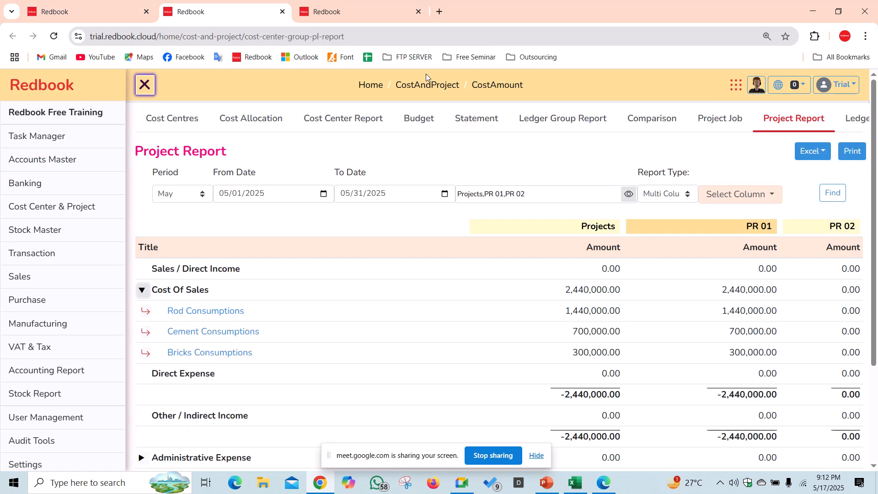
- Reload the WH 01 Warehouse-wise Report: Rod 18,000, Cement 2,000, Bricks 25,000 consumed, closing 0.00
click(380, 11)
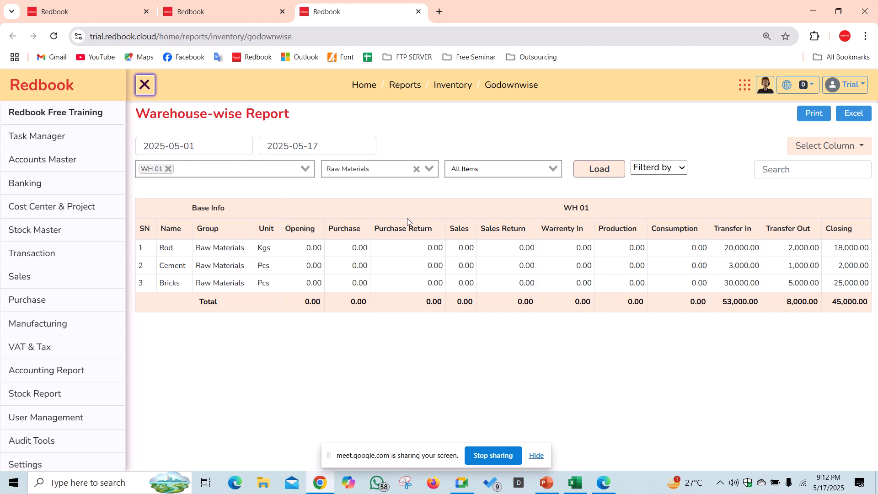
click(598, 169)
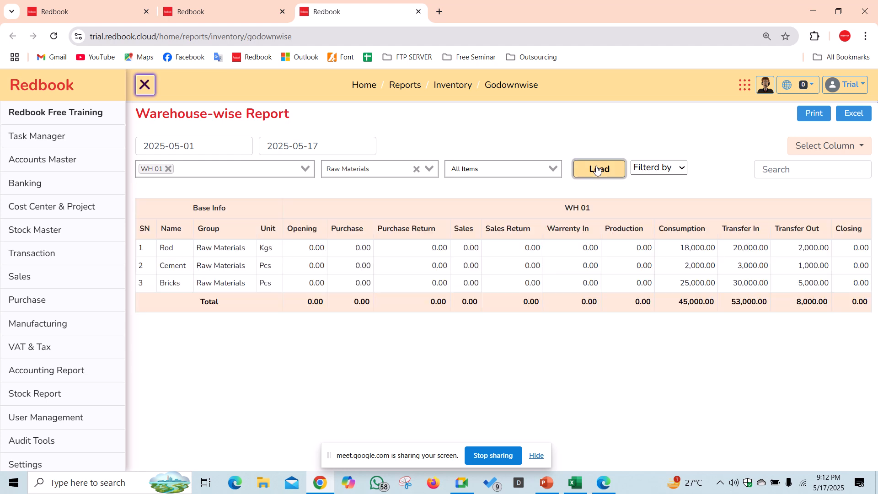
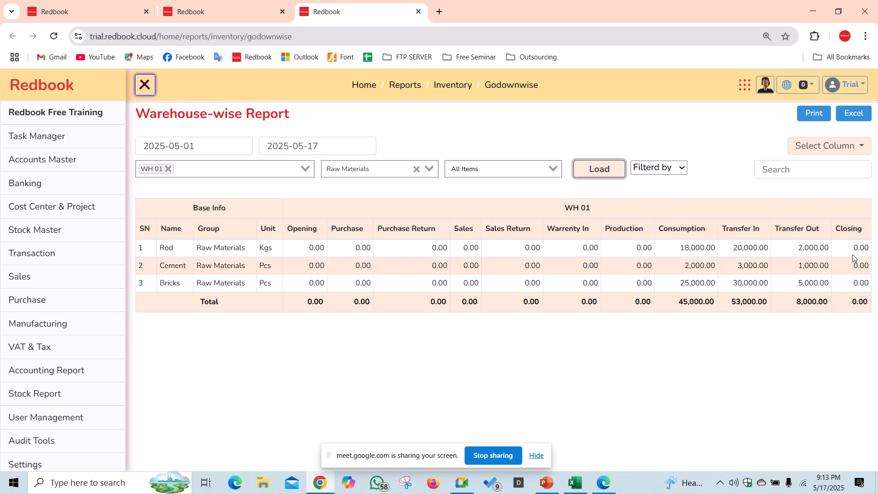
- Move past the Project Report and Warehouse-wise tabs to the Daybook, then open the Transaction list
click(223, 10)
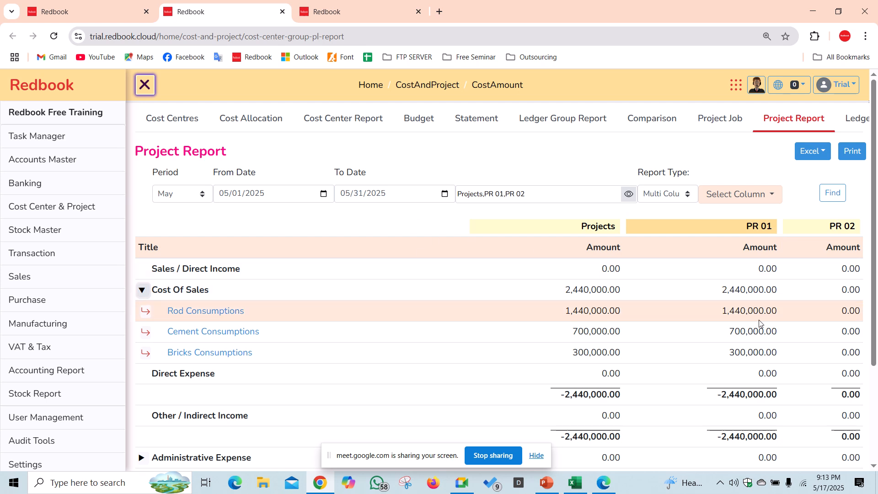
click(339, 12)
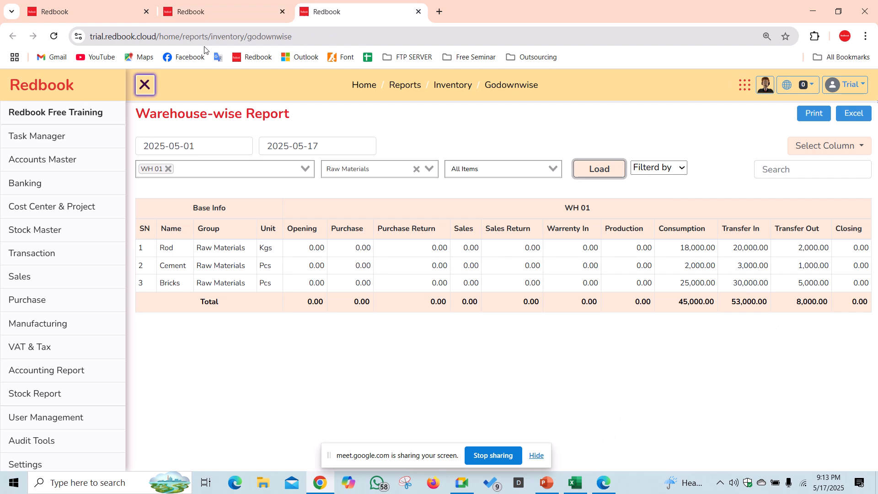
click(182, 19)
click(100, 19)
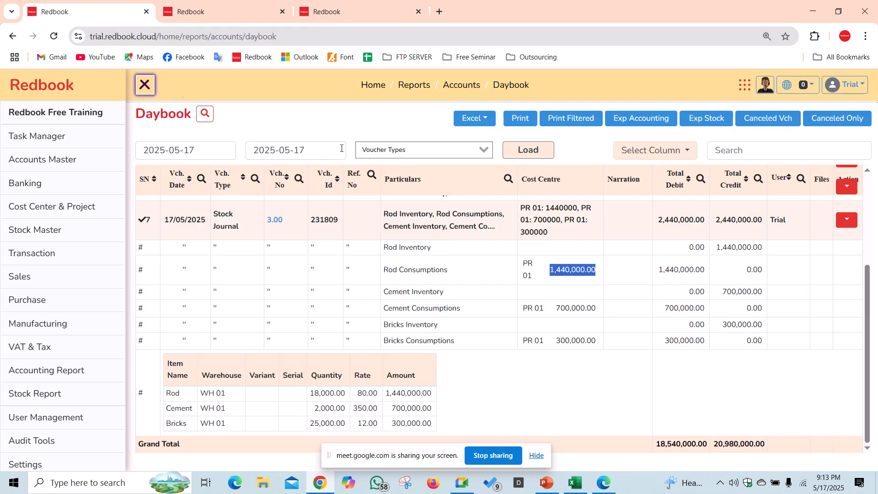
click(69, 261)
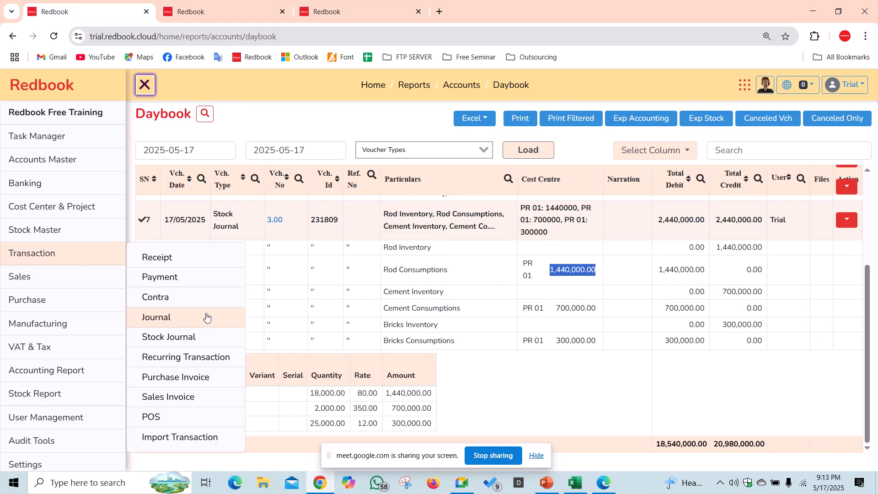
- Start a Consumption stock journal from WH 02, placing Rod, Cement and Bricks at full stock quantity
click(206, 335)
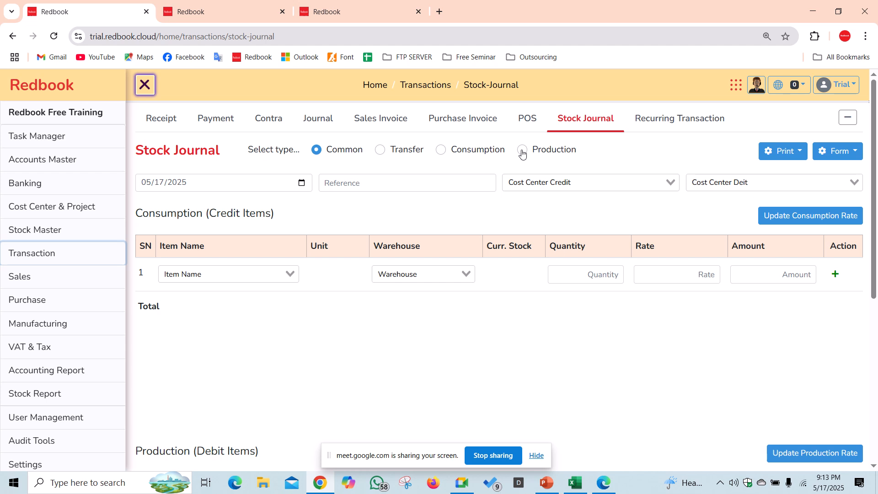
click(441, 151)
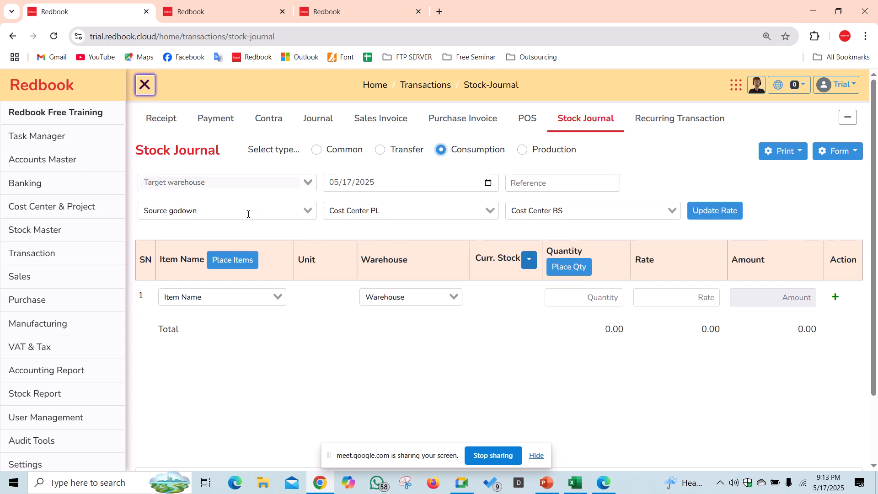
click(248, 209)
click(194, 259)
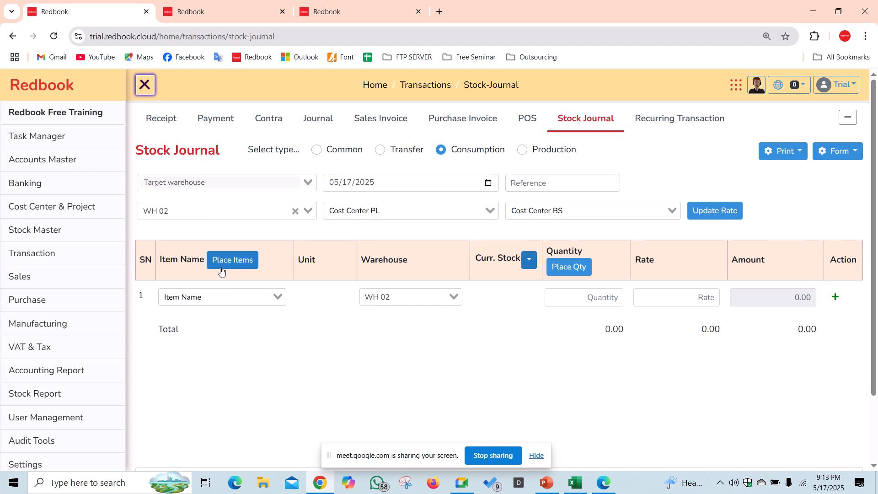
click(221, 297)
click(244, 268)
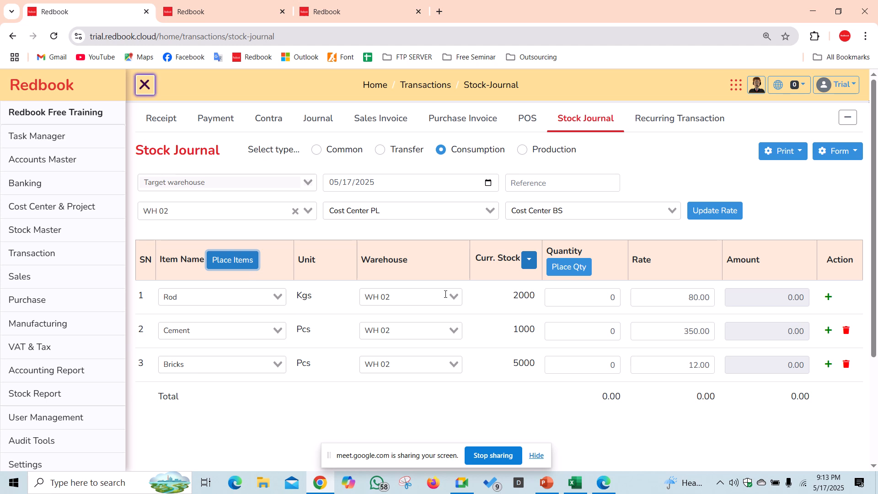
click(569, 267)
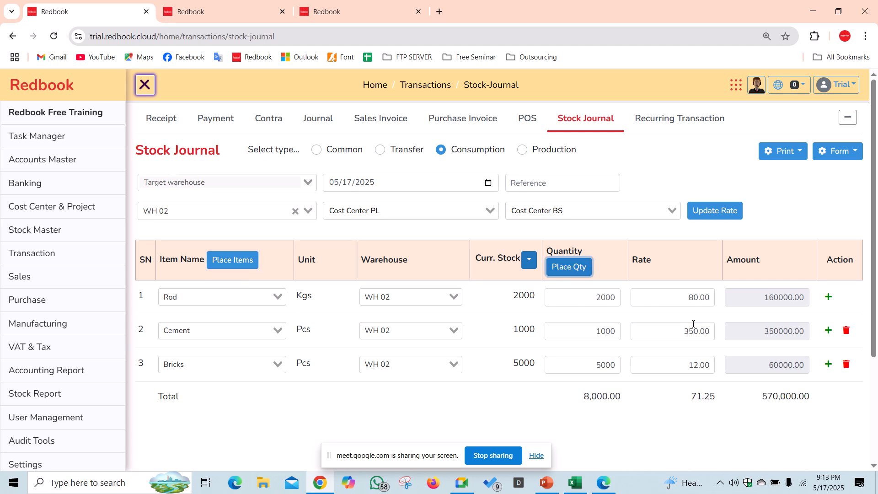
scroll(246, 394, down, 3)
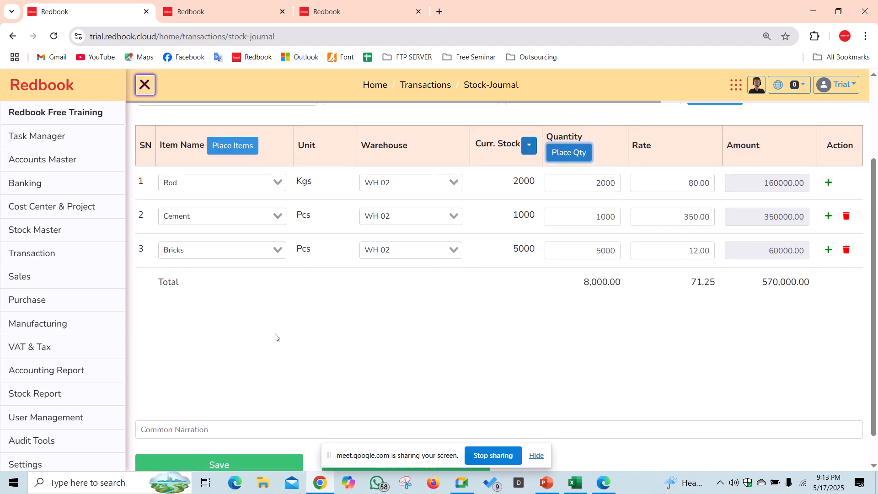
scroll(276, 337, up, 3)
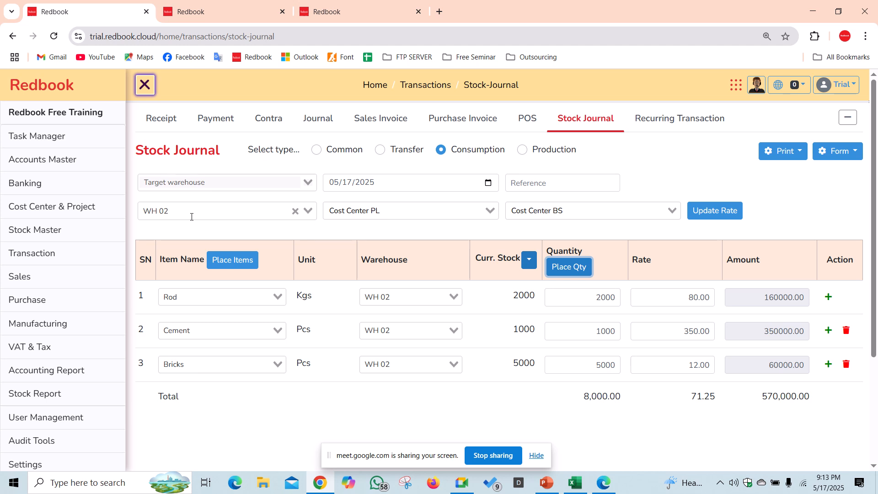
- Charge the 570,000 consumption to cost centre PR 02 and save the journal
click(375, 211)
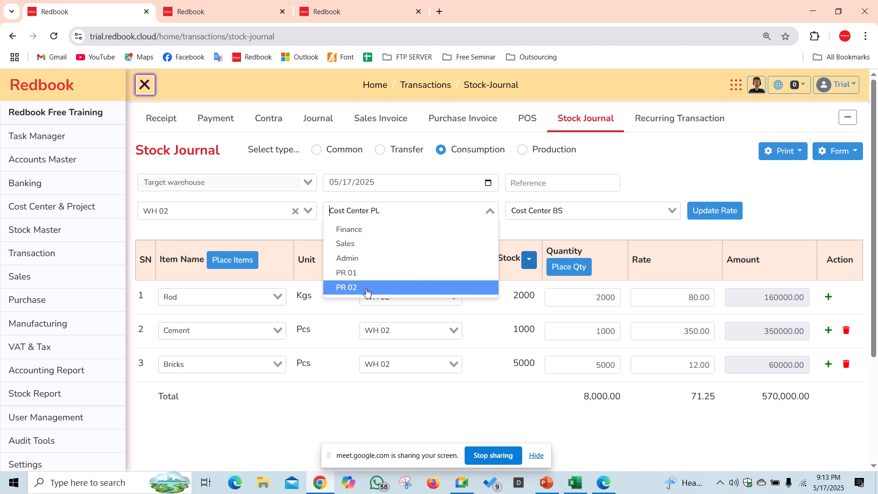
click(367, 288)
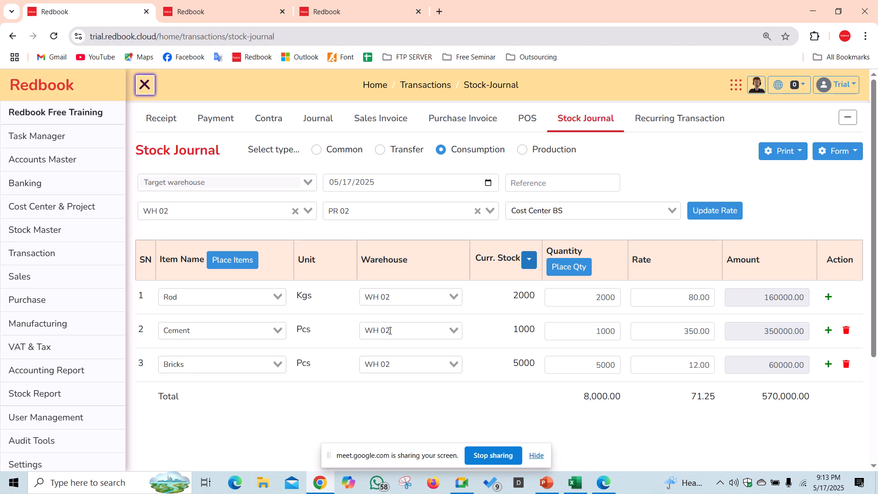
scroll(390, 330, down, 3)
click(250, 425)
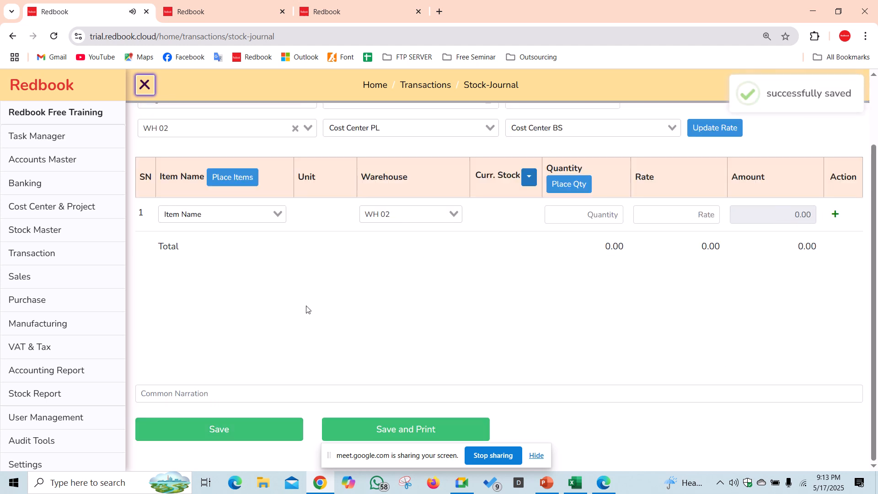
scroll(305, 306, up, 2)
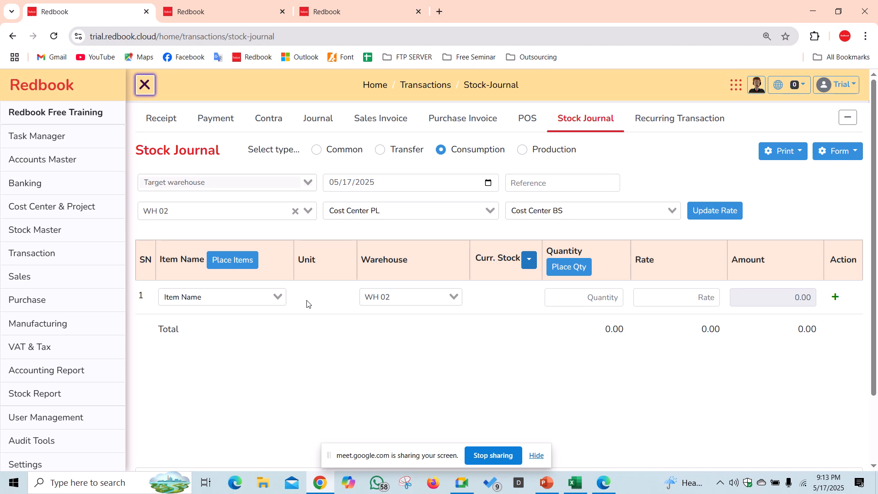
- Reload the Project Report and expand Cost Of Sales to confirm PR 02's 570,000, then return to the Stock Journal
click(224, 12)
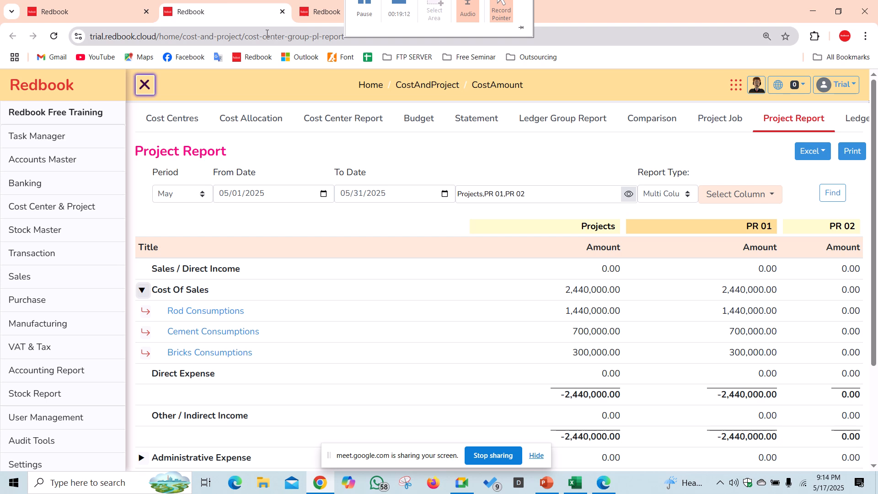
click(833, 193)
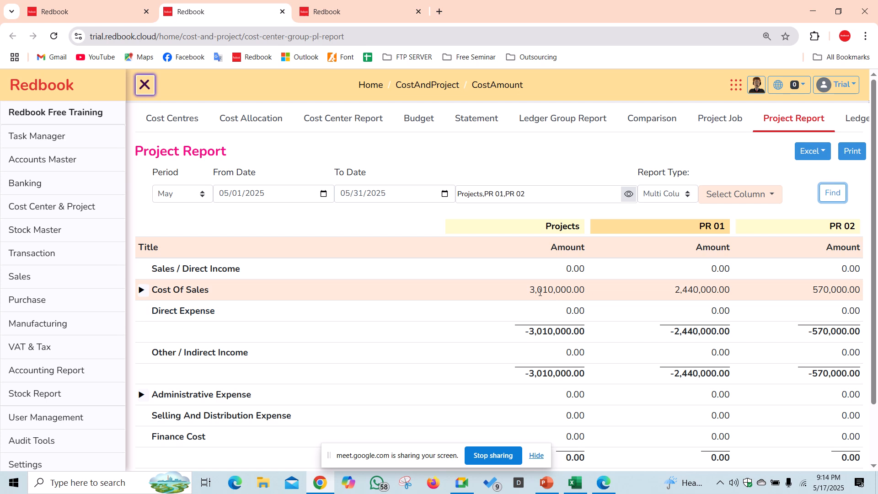
click(145, 291)
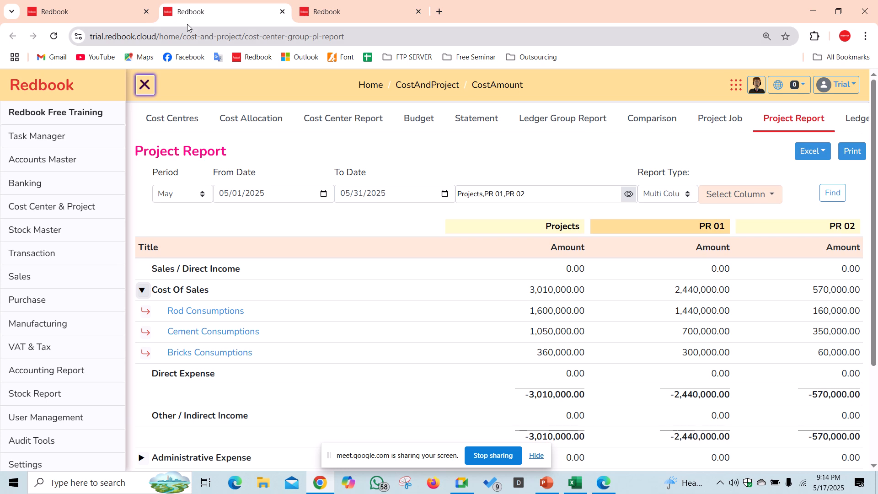
click(113, 10)
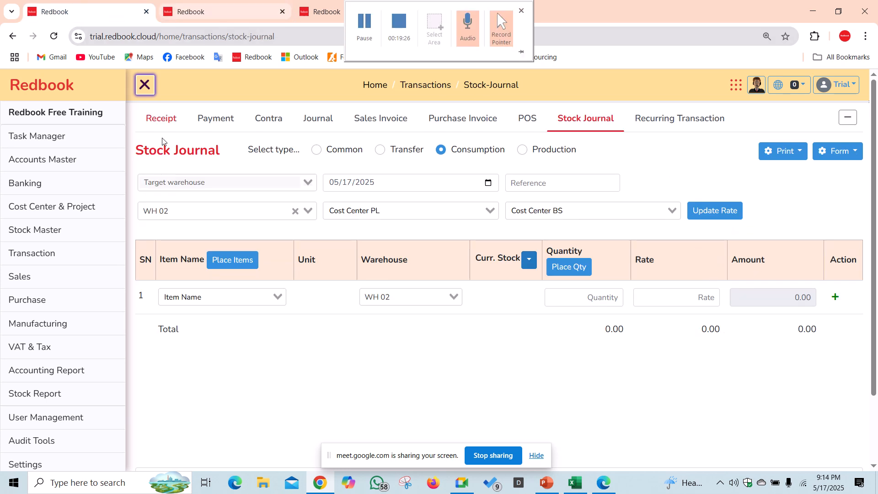
- Start a new journal debiting Salary Expense for 120,000
click(81, 254)
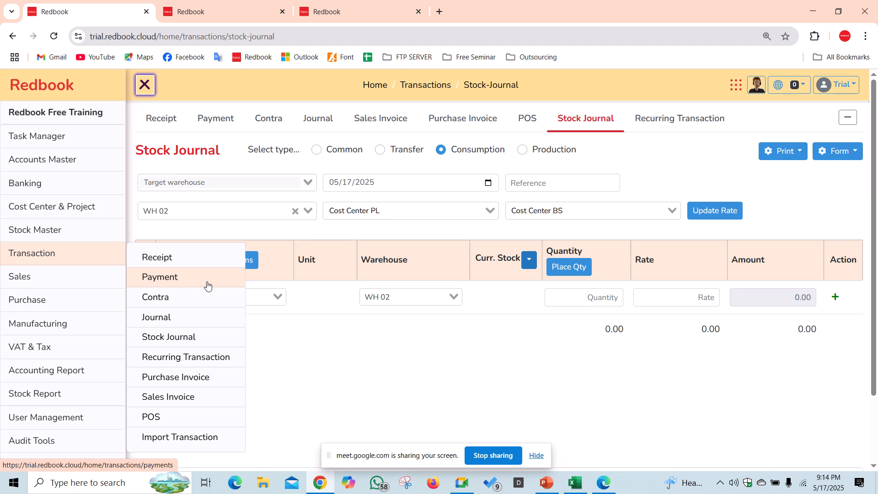
click(204, 318)
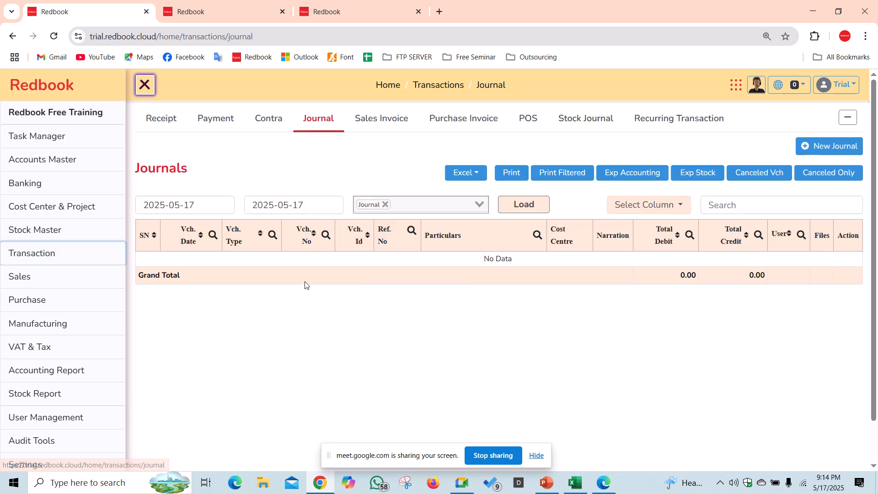
click(805, 155)
click(274, 257)
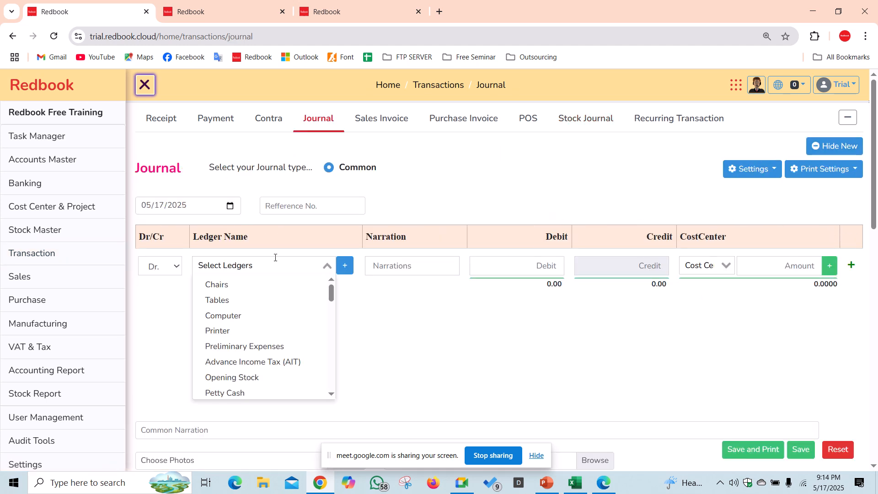
text(salar)
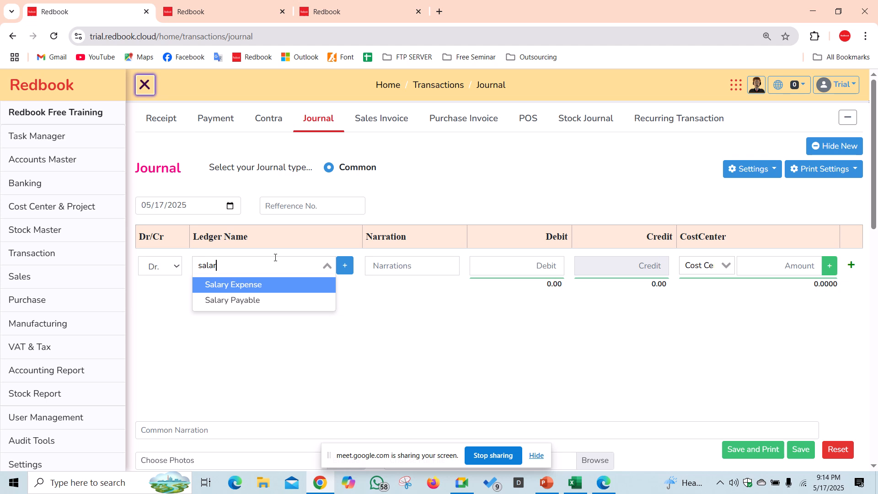
key(Return)
key(Tab)
key(Tab)
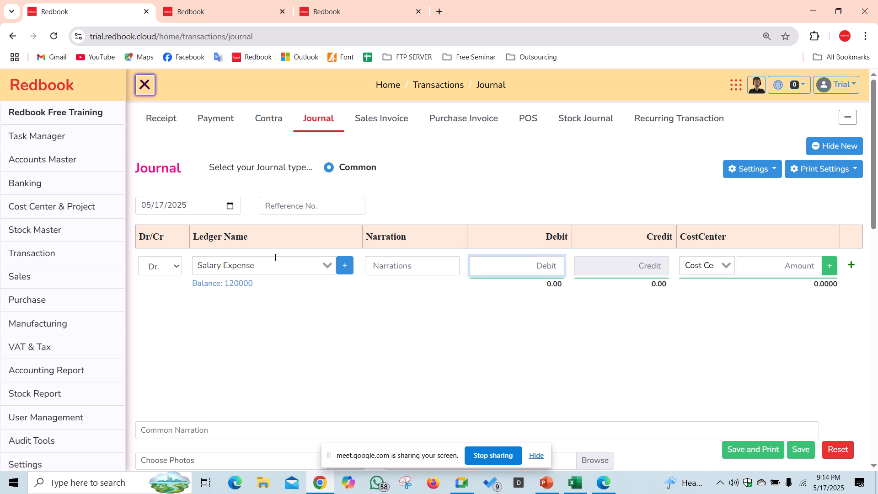
text(120000)
key(Tab)
- Split the salary debit across cost centres: 70,000 to PR 01 and 50,000 to PR 02
key(Down)
key(Down)
key(Down)
key(Down)
key(Return)
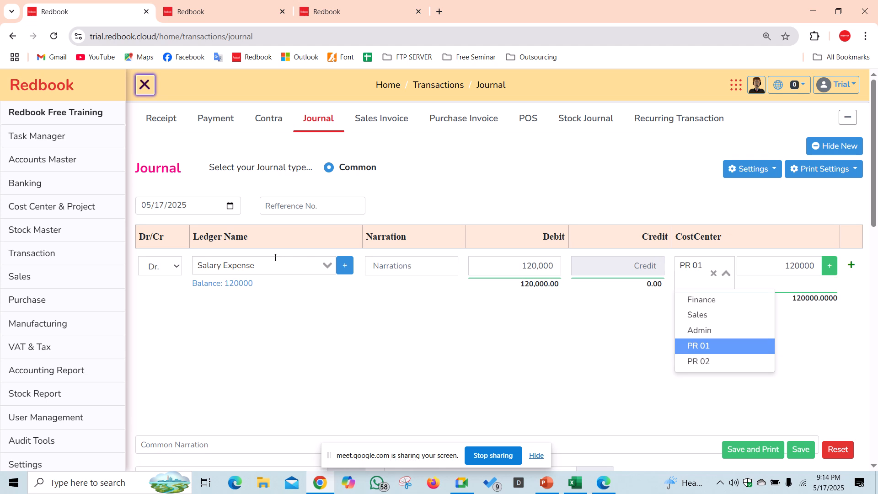
key(Tab)
key(Tab)
text(70000)
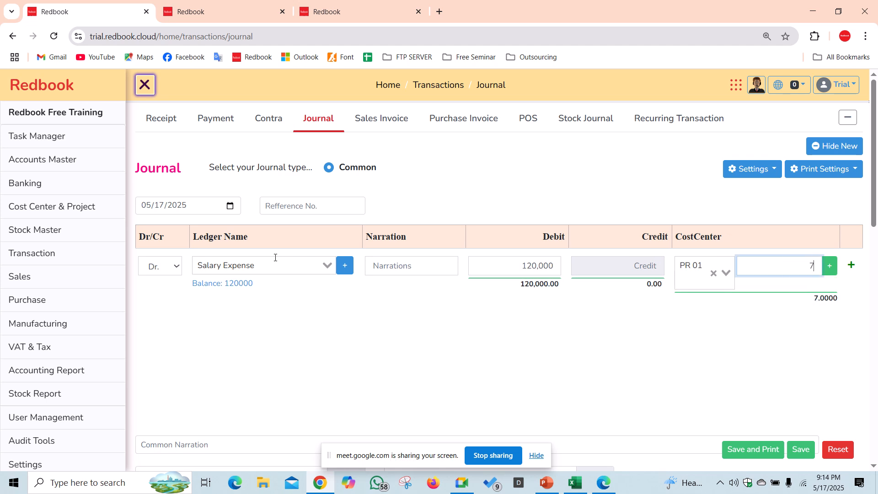
key(Tab)
key(Return)
key(Tab)
key(Tab)
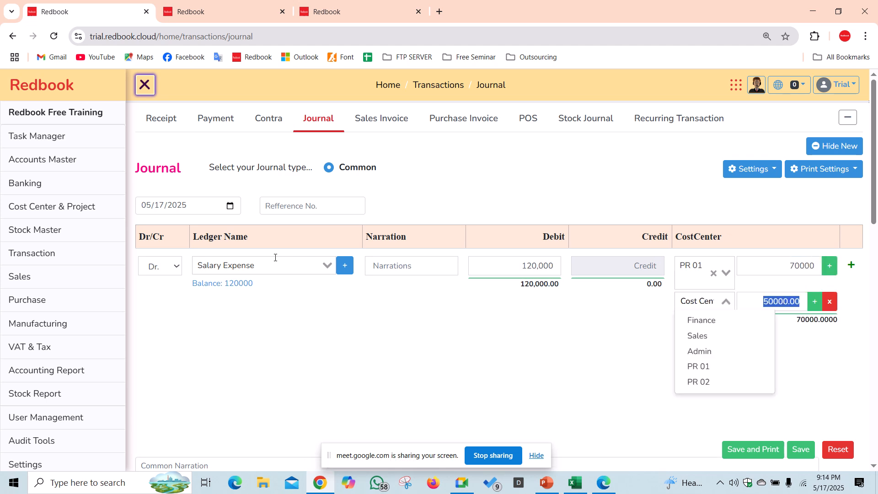
key(shift+Tab)
key(Down)
key(Down)
key(Down)
key(Down)
key(Down)
key(Return)
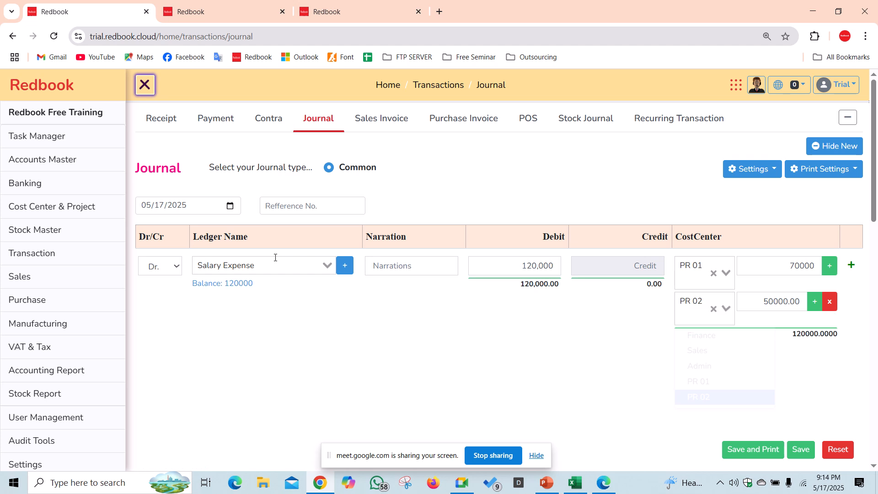
key(Tab)
key(Tab)
key(Tab)
key(Tab)
key(Tab)
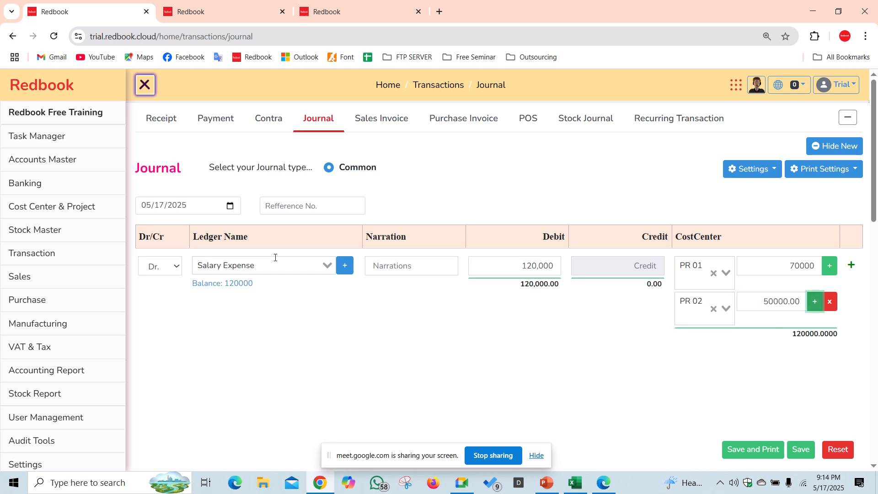
key(Return)
key(Tab)
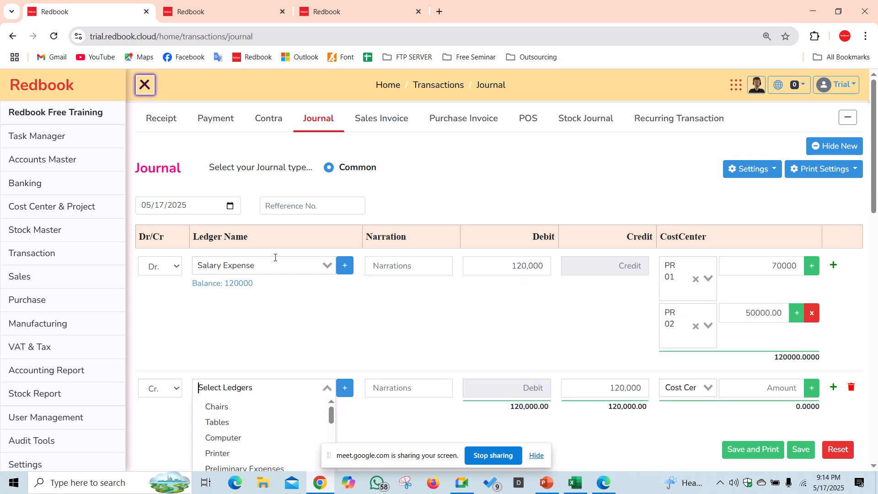
- Credit the journal to Salary Payable
text(salary)
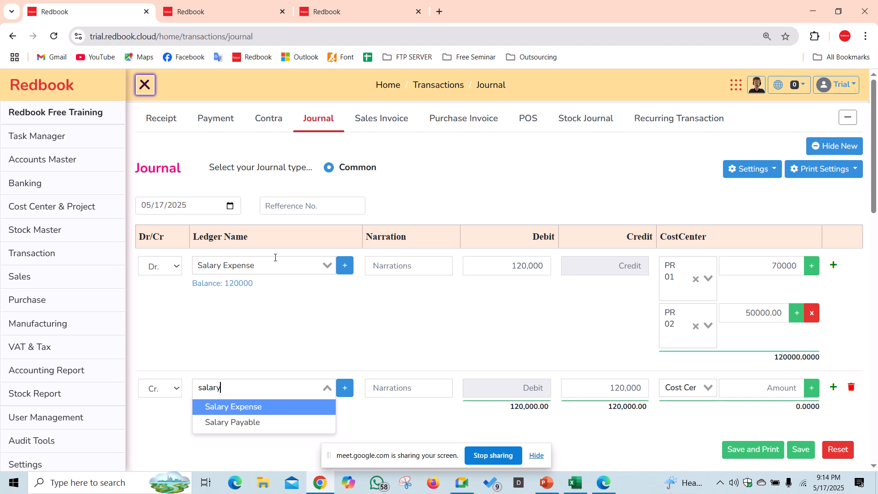
key(Down)
key(Return)
key(Tab)
key(Tab)
key(Tab)
key(Tab)
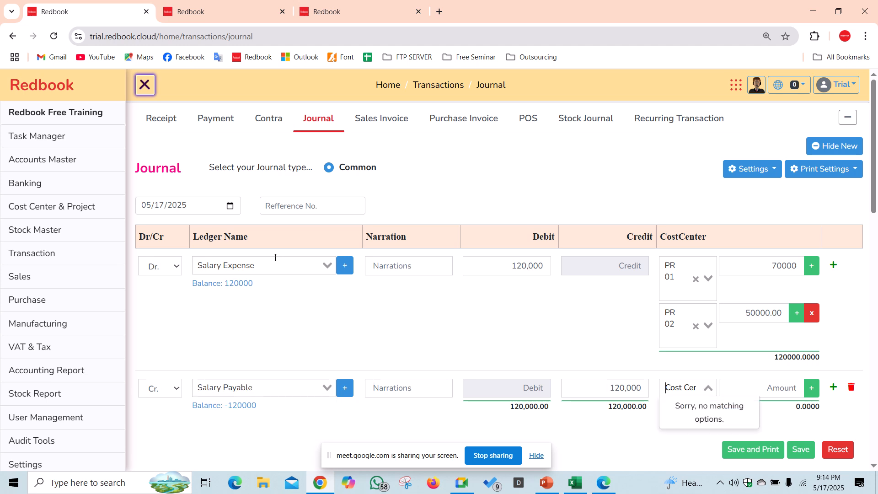
key(Tab)
key(Tab)
key(Tab)
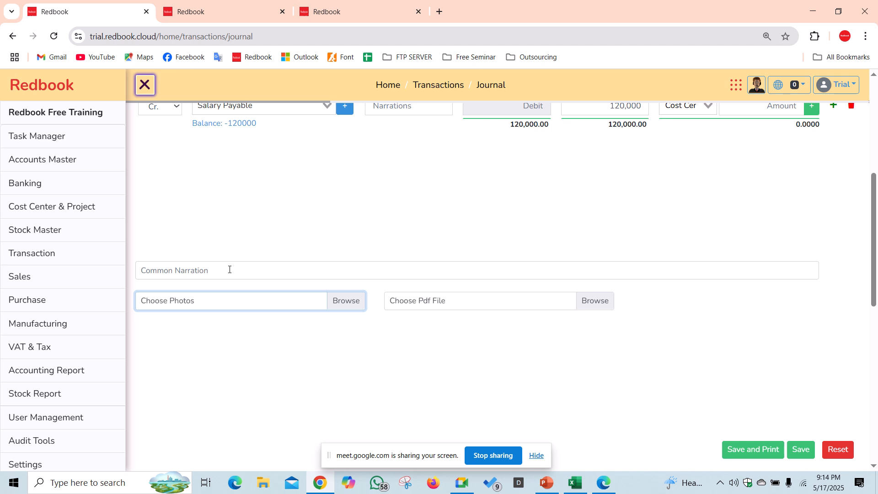
- Add the narration 'salary for the month has been approved by the' and save the journal
click(230, 270)
text(sal)
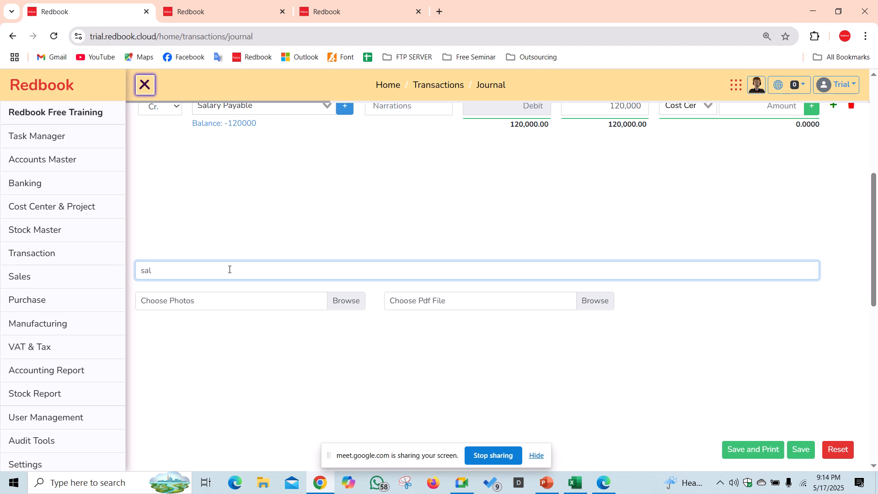
text(ary for the month has been approved by the md)
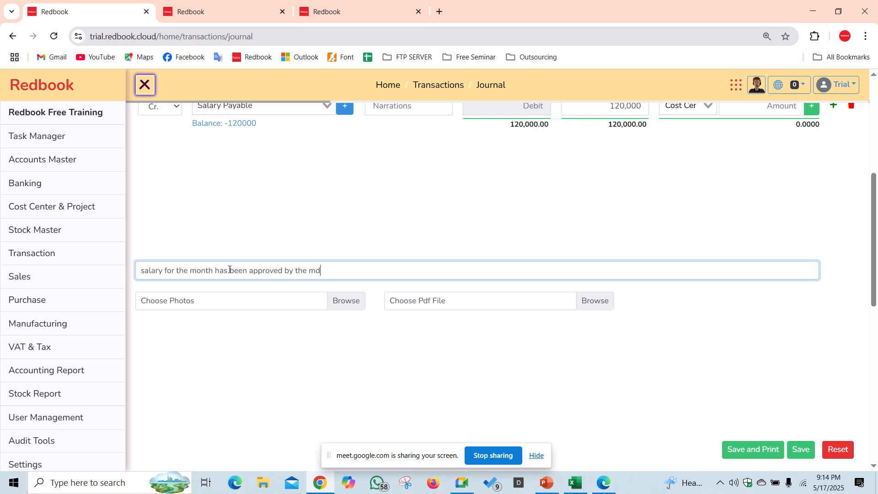
key(Tab)
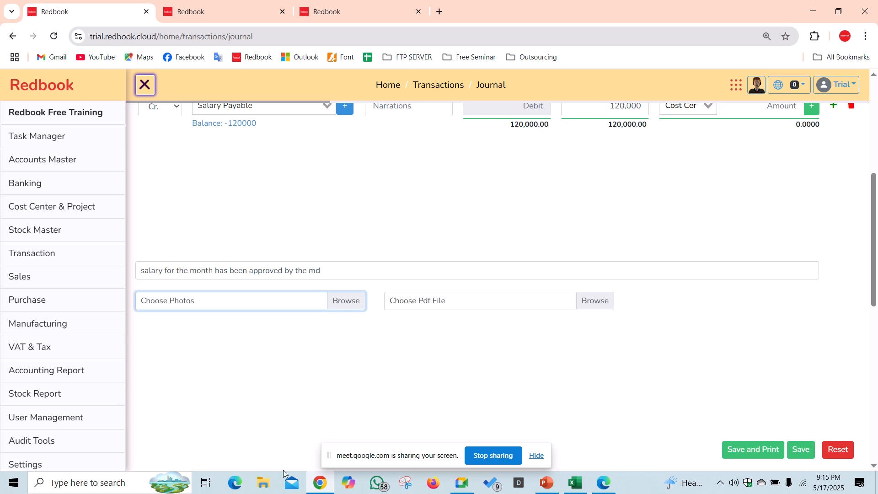
key(Tab)
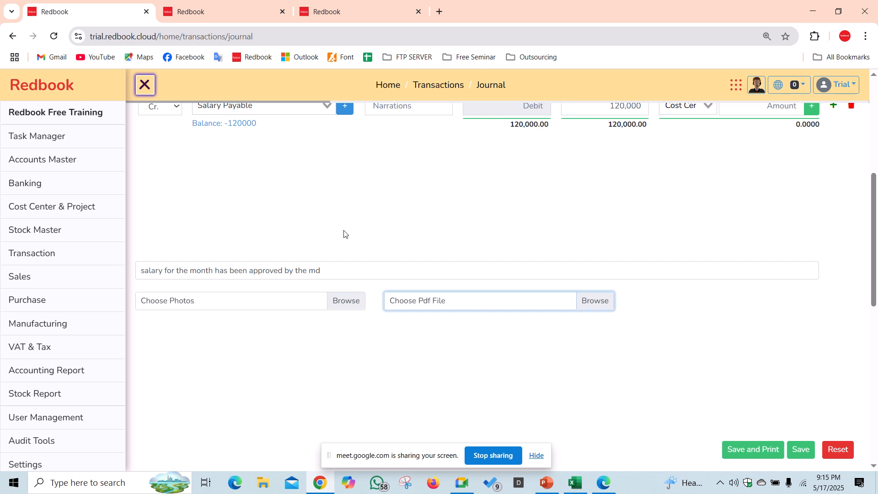
key(Tab)
key(Return)
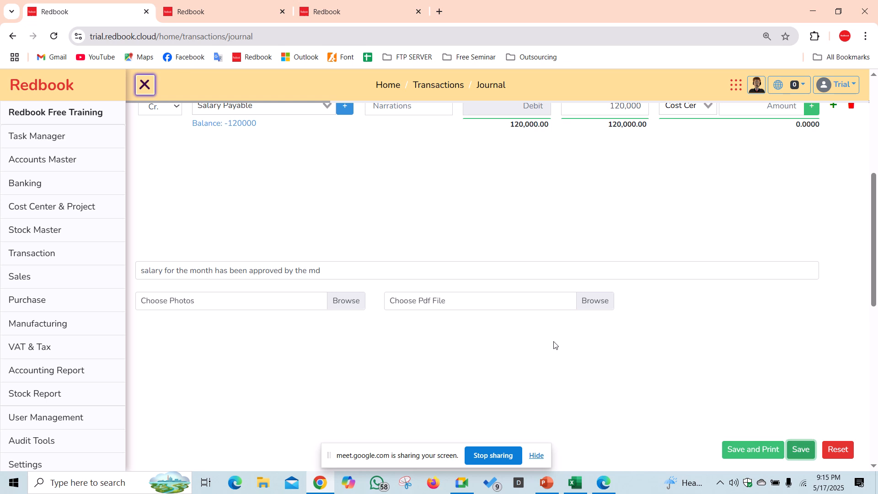
scroll(540, 267, up, 3)
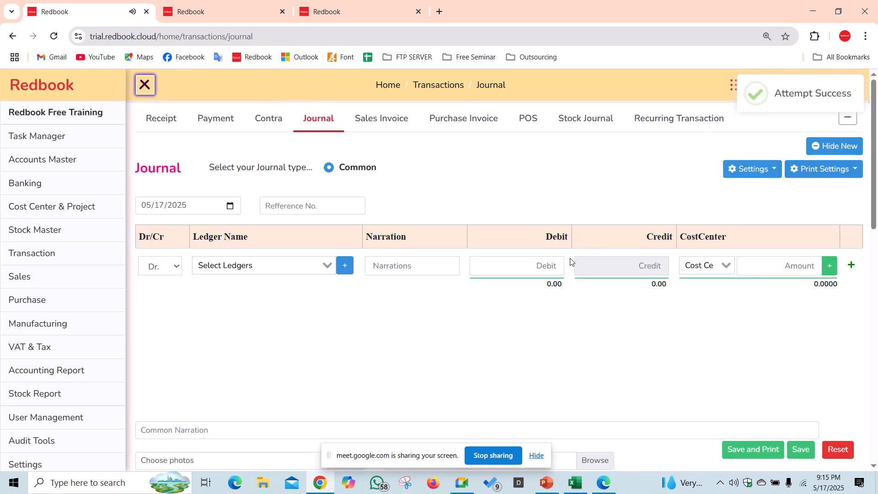
click(293, 262)
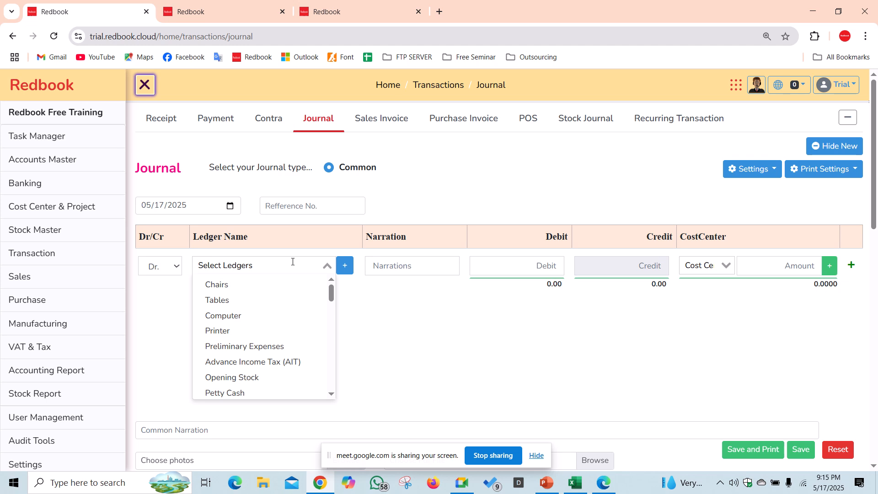
text(lab)
key(BackSpace)
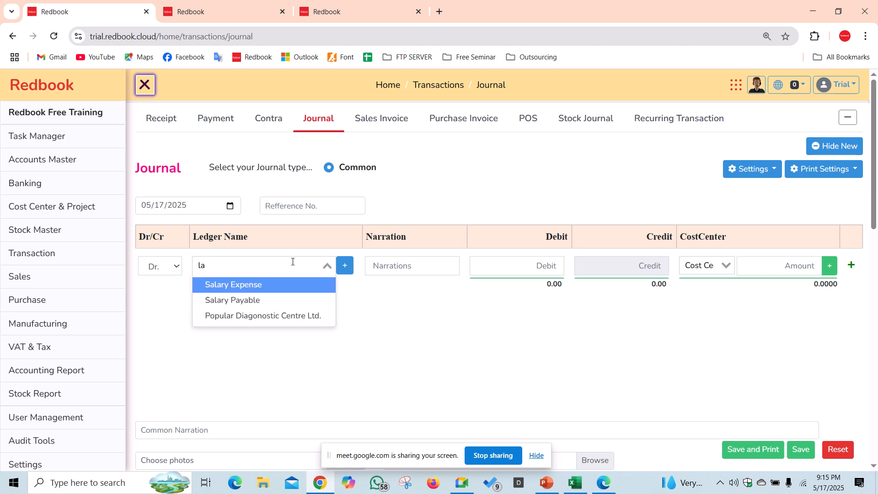
key(BackSpace)
key(BackSpace)
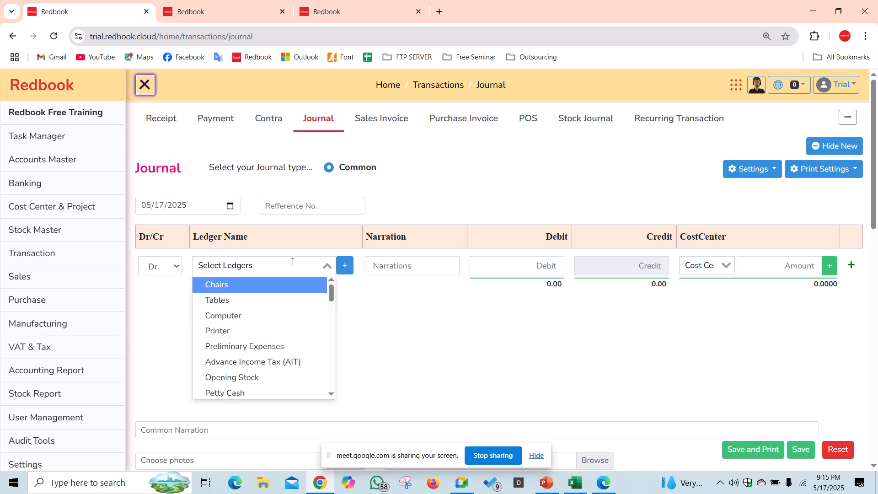
- Start a new payment and begin a new ledger named Daily Labor
click(217, 133)
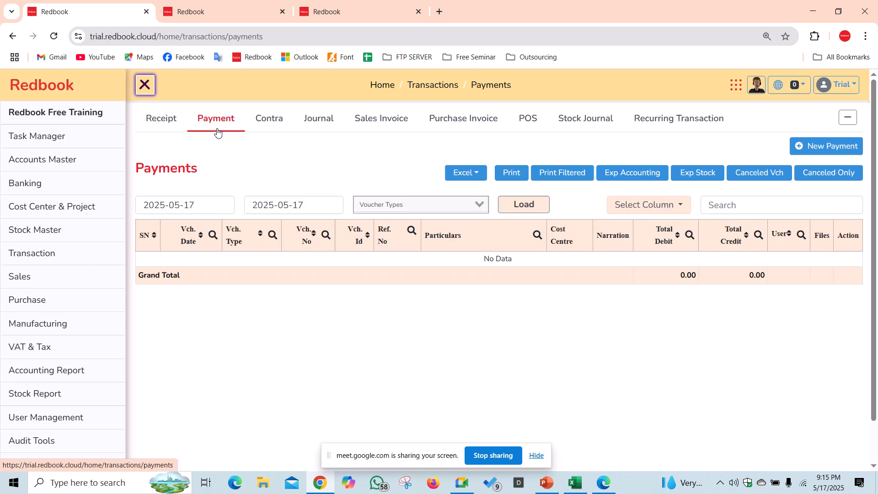
click(840, 151)
click(342, 268)
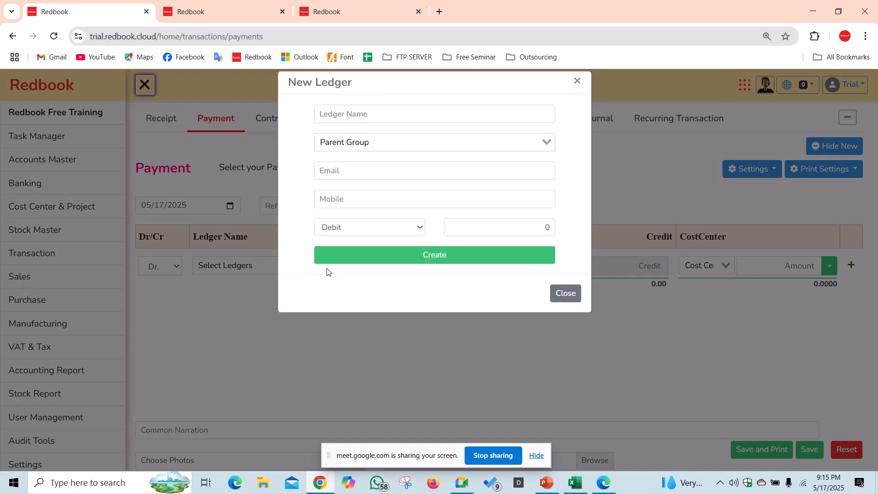
click(357, 117)
text(Dai)
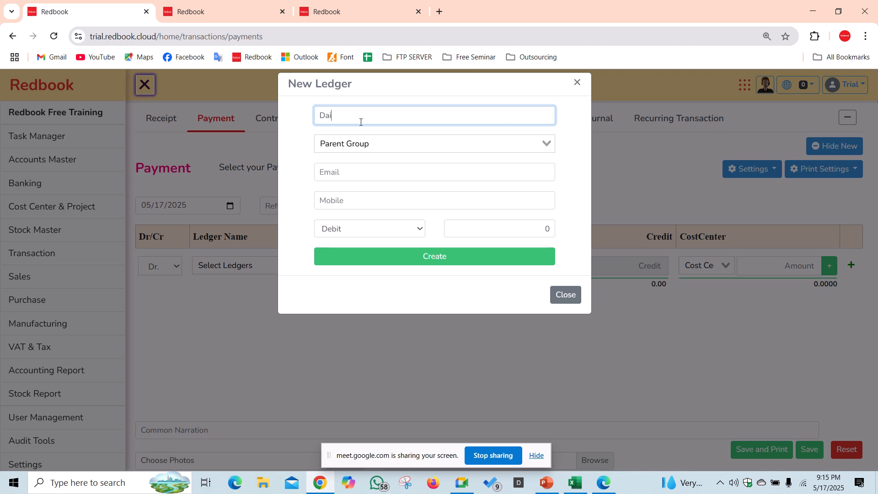
text(ly Labor)
- Set Daily Labor's parent group to Direct Expense and create the ledger
click(381, 138)
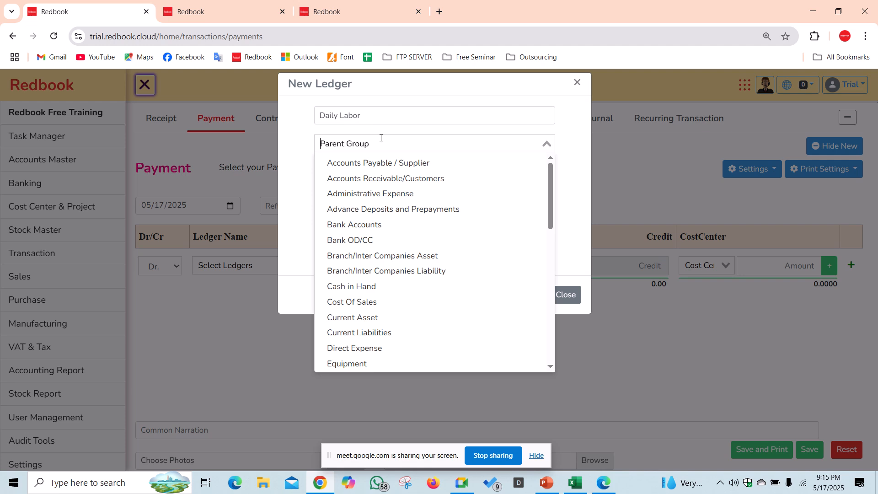
text(dire)
key(Return)
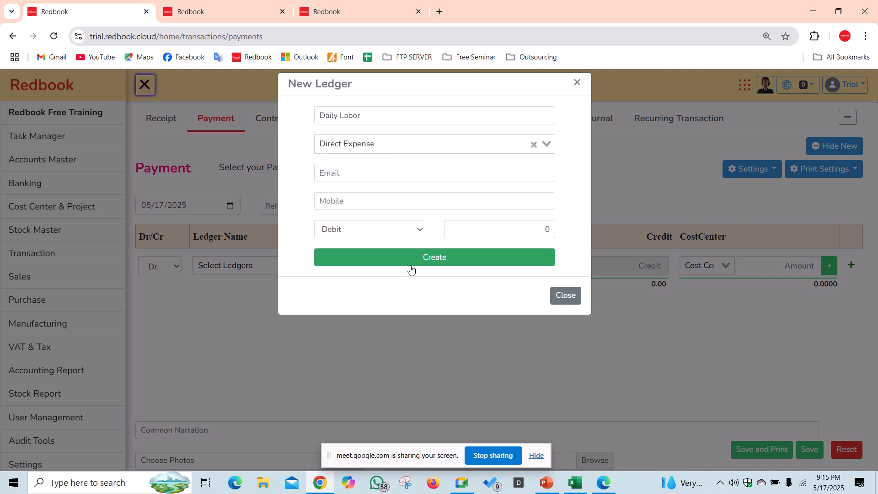
click(406, 144)
text(cost)
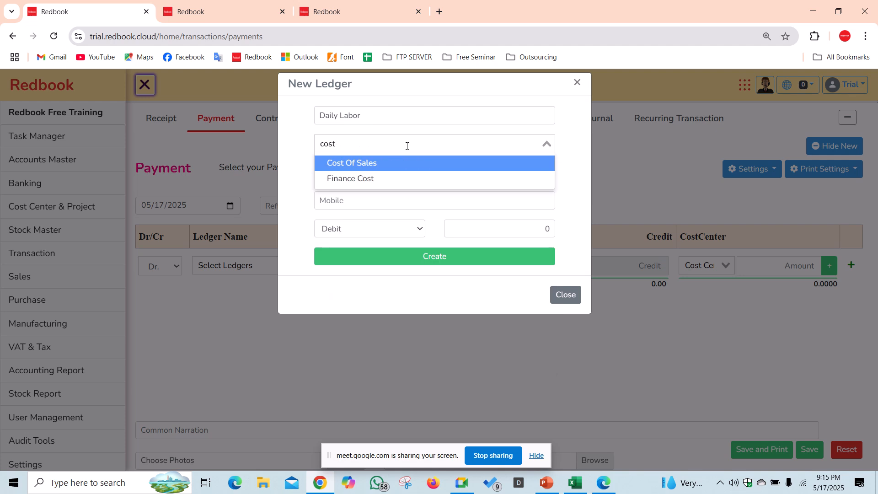
key(BackSpace)
key(BackSpace)
key(BackSpace)
key(BackSpace)
text(dire)
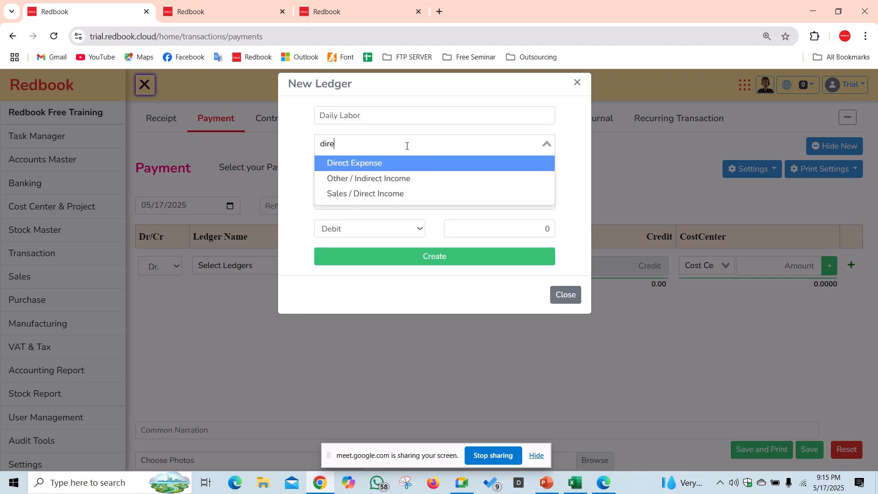
key(Return)
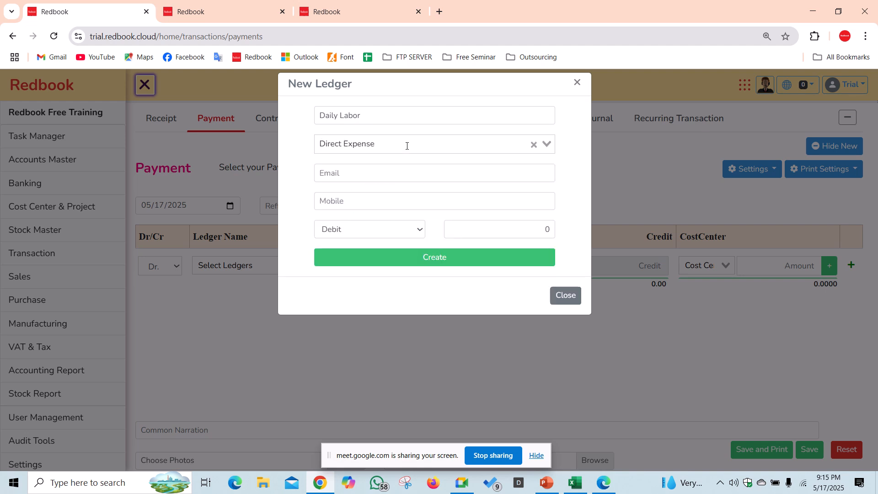
click(412, 263)
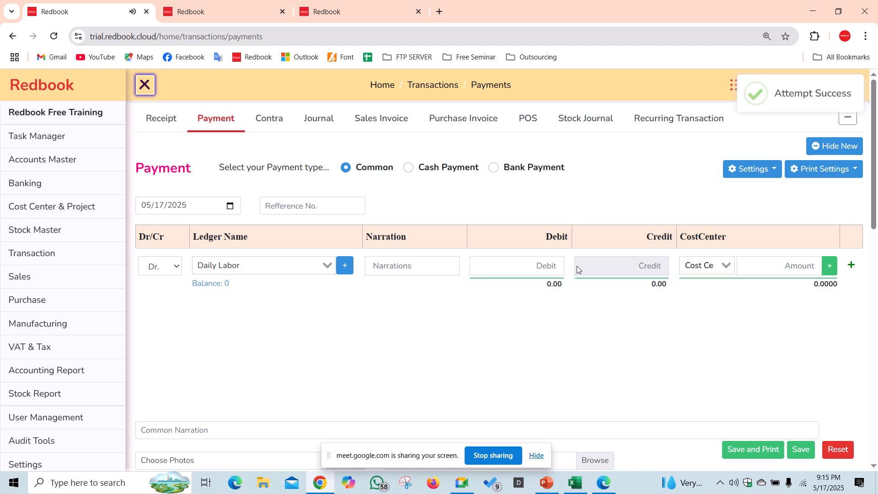
- Debit Daily Labor 20,000, split 12,000 to PR 01 and 8,000 to PR 02
click(540, 271)
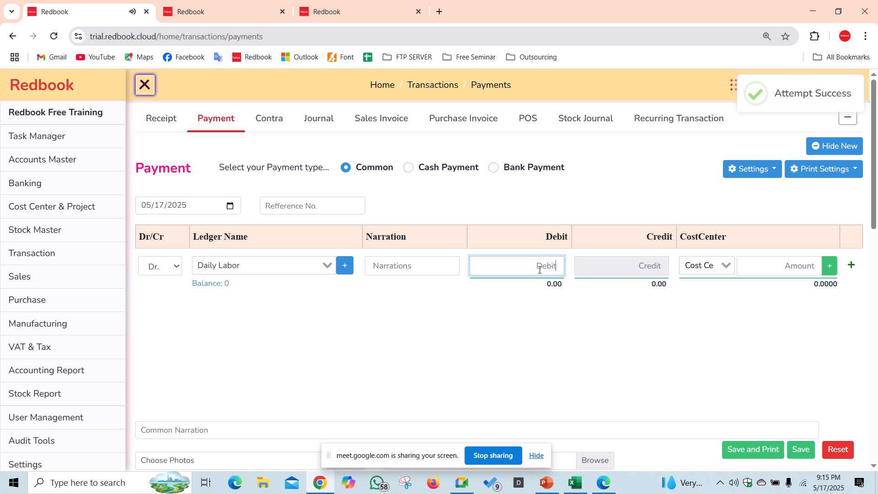
text(20000)
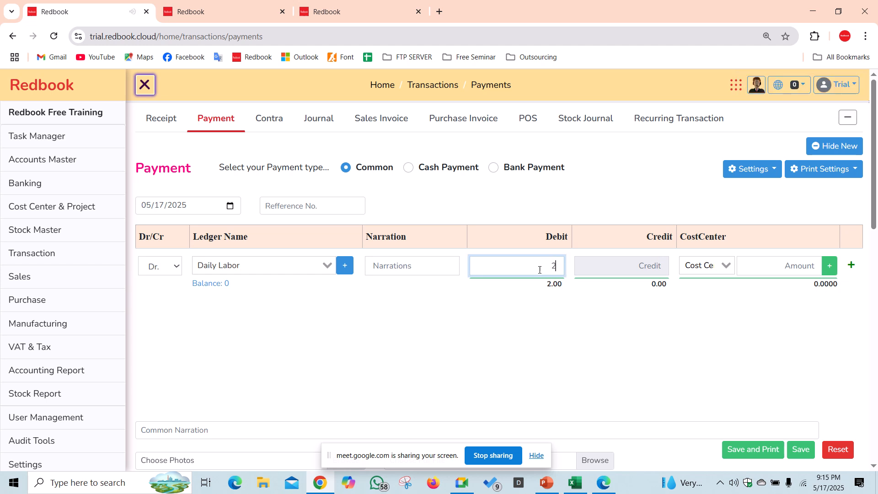
key(Tab)
key(Down)
key(Down)
key(Down)
key(Down)
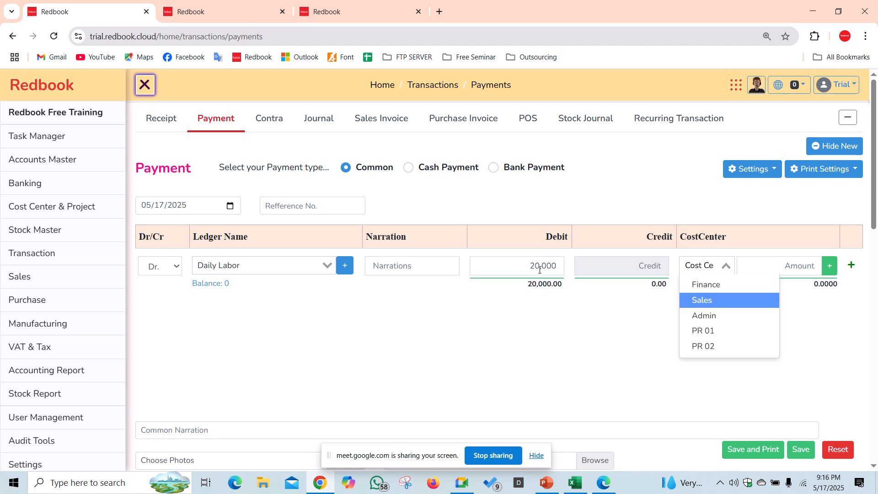
key(Return)
key(Tab)
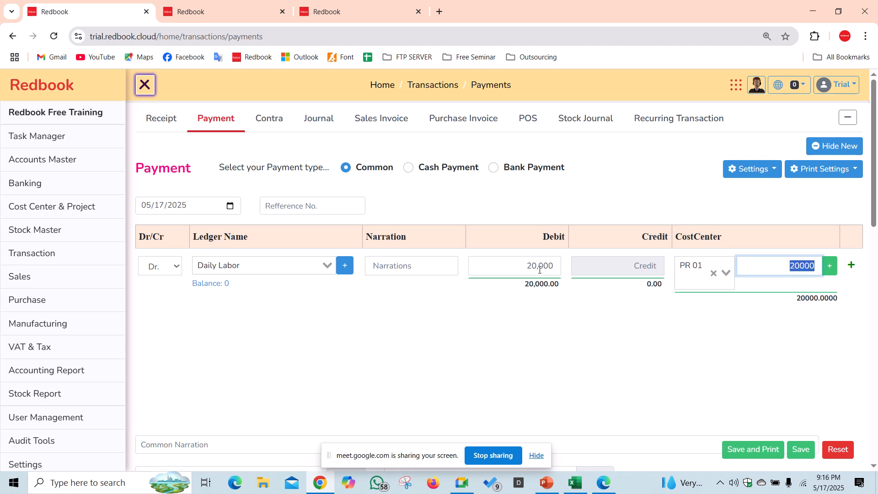
text(12000)
key(Return)
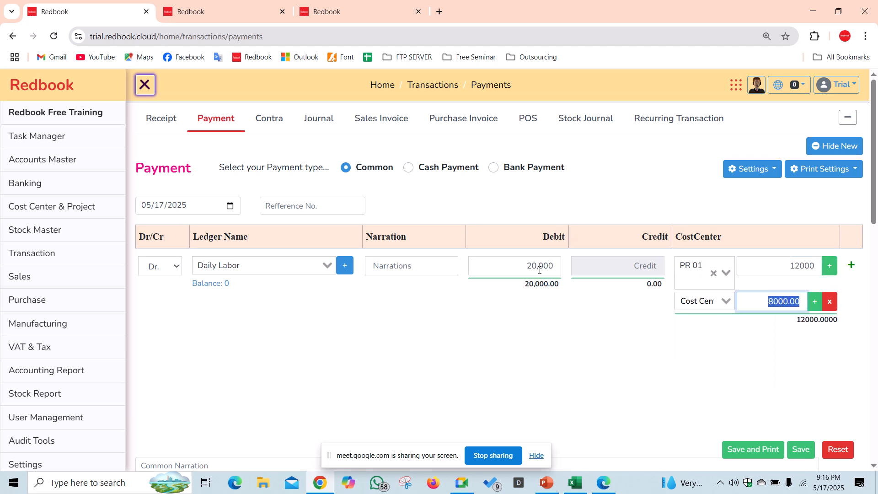
key(shift+Tab)
text(02)
key(Return)
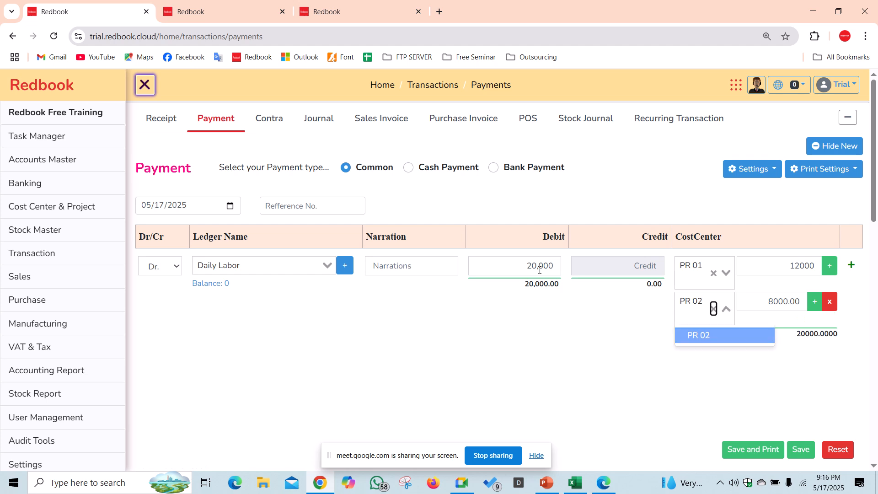
key(Tab)
key(Tab)
key(Tab)
key(Tab)
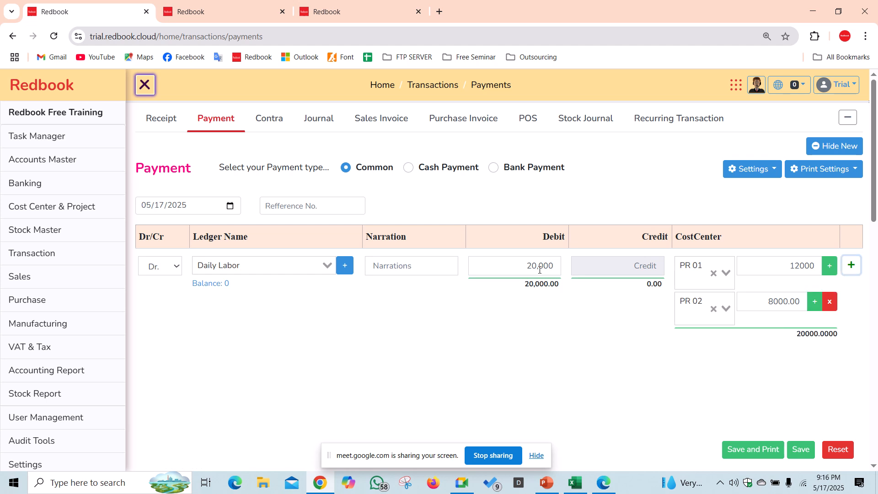
- Credit the payment to Petty Cash and save it
key(Return)
text(cap)
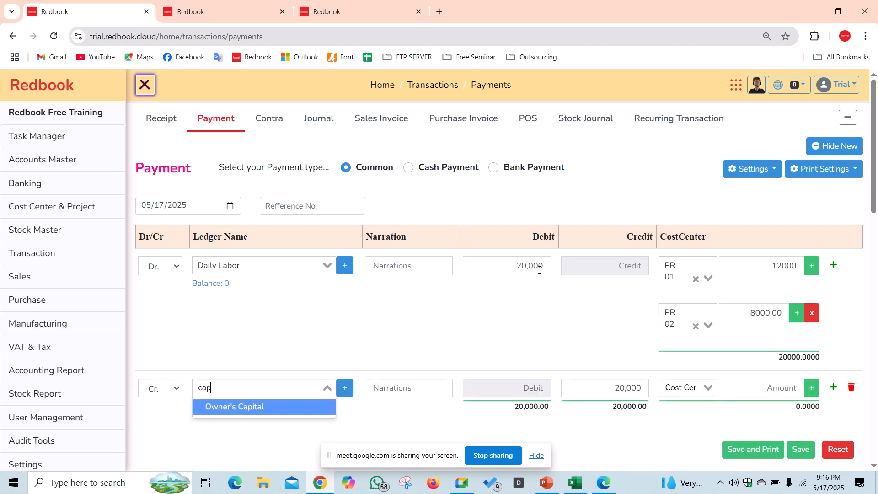
key(BackSpace)
text(as)
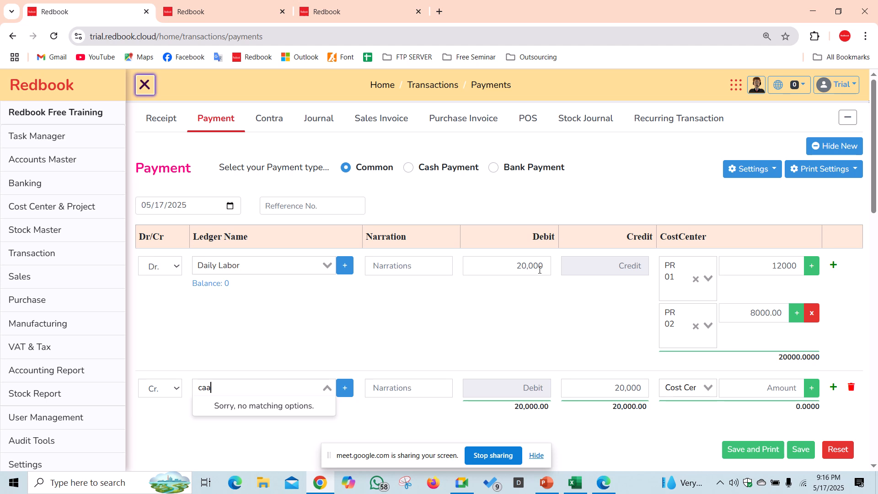
key(BackSpace)
text(s)
key(Tab)
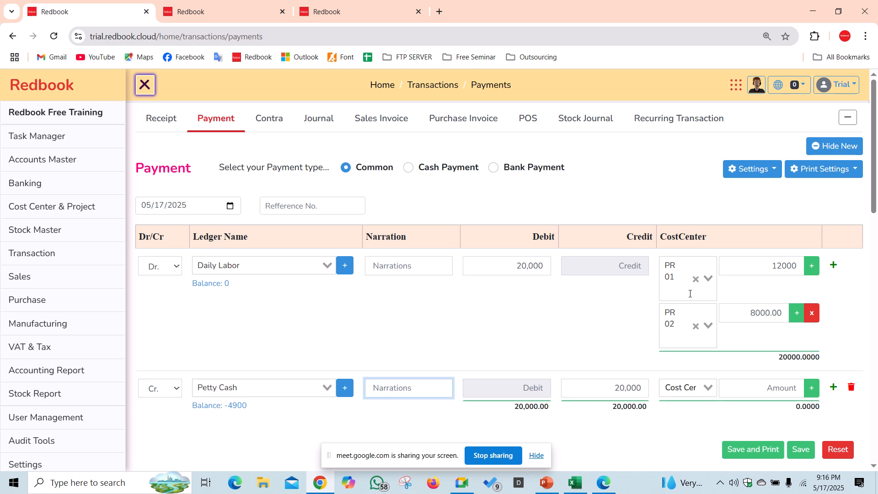
click(801, 449)
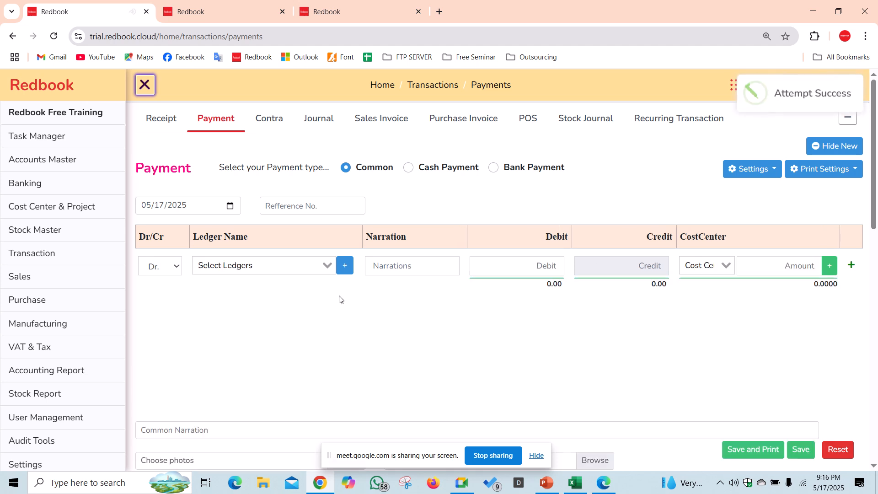
click(297, 265)
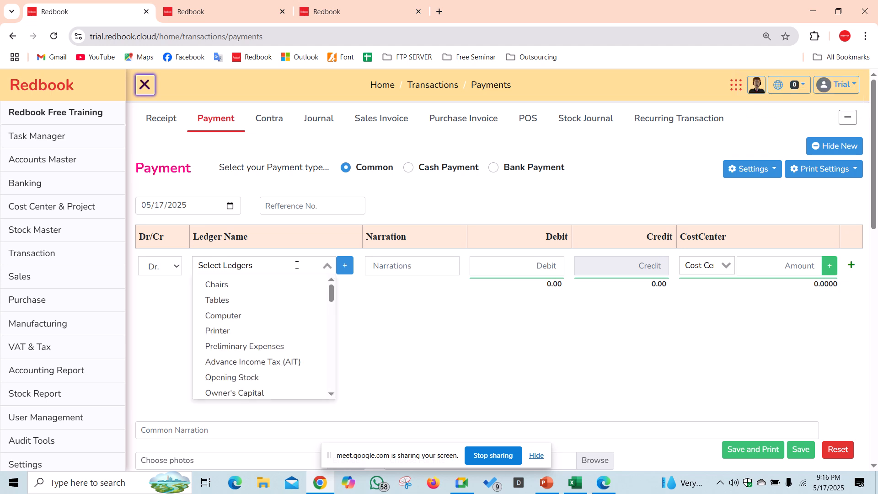
click(462, 486)
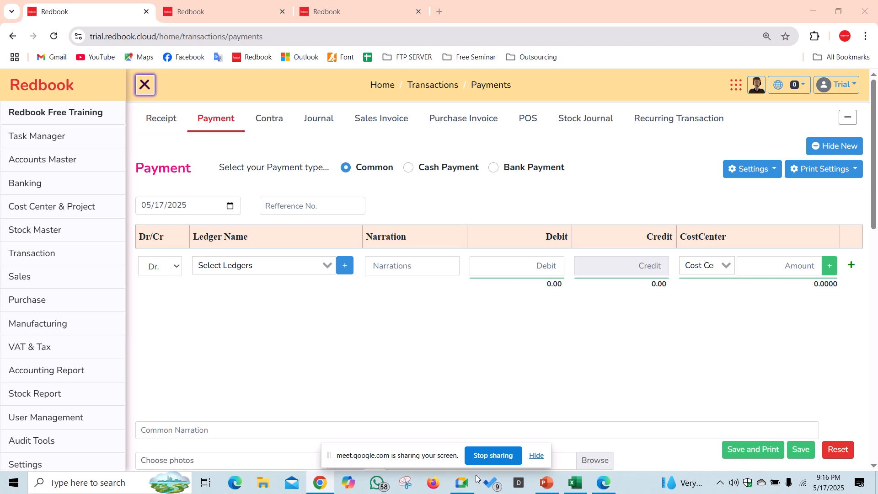
click(812, 11)
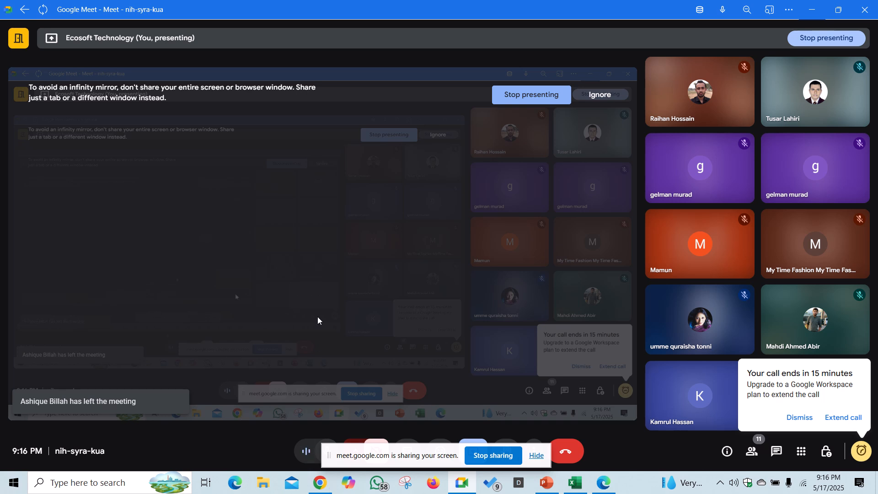
key(alt+Tab)
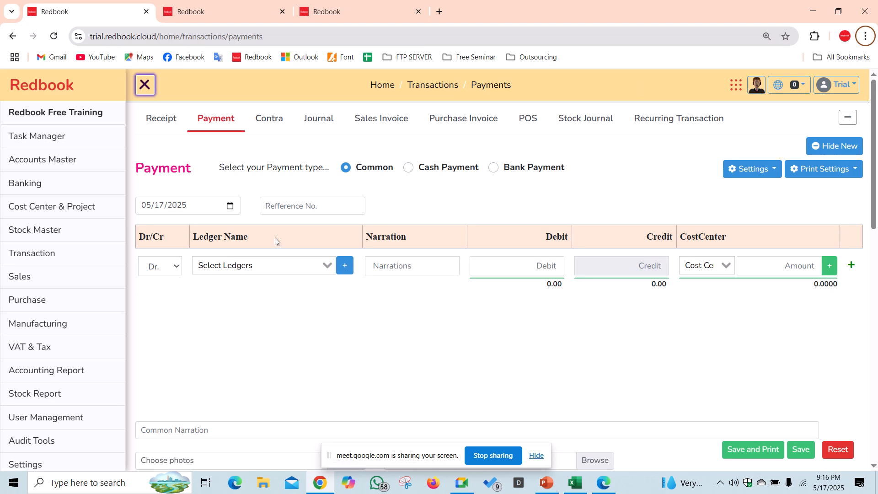
- From the first line's ledger list, begin a new ledger named Carriage Inward
click(262, 260)
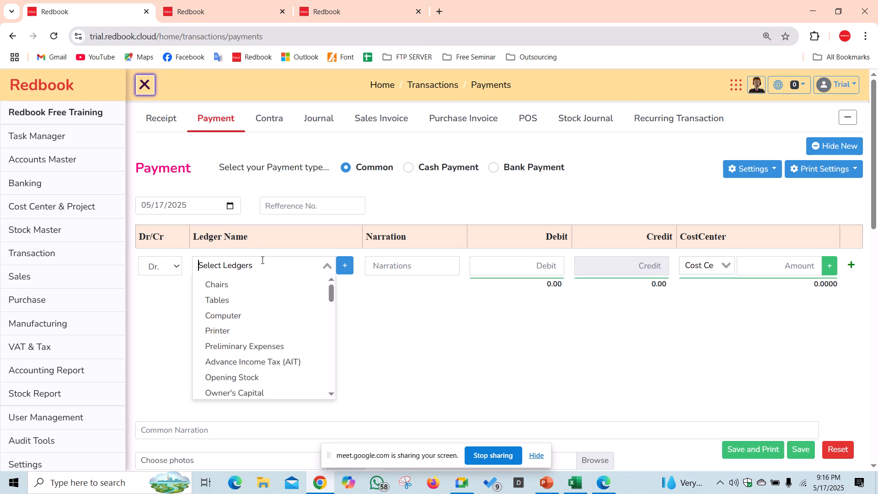
text(tra)
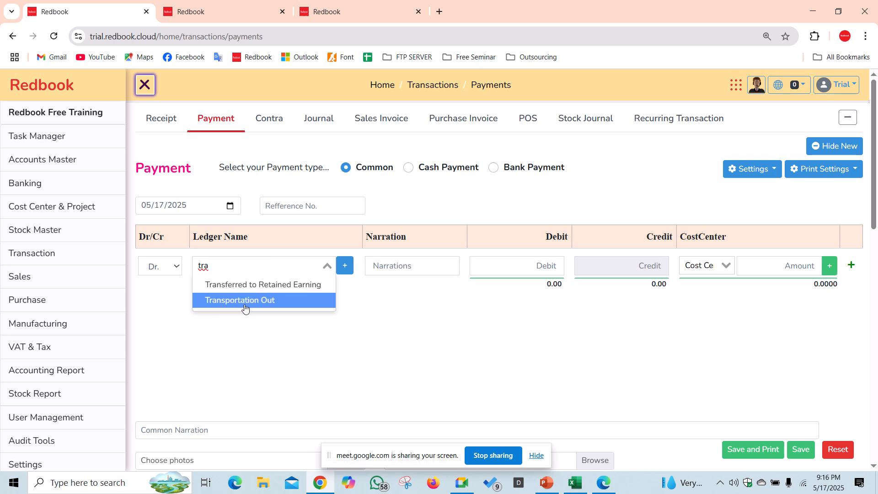
click(345, 265)
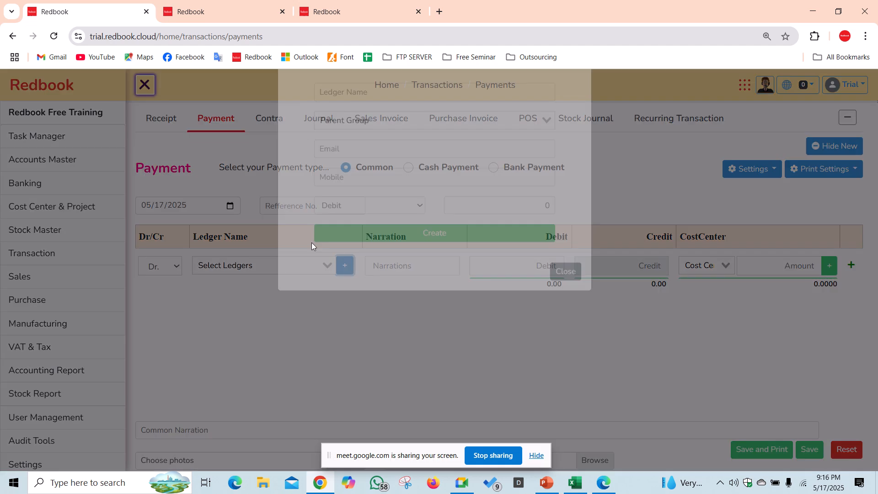
click(355, 116)
text(Car)
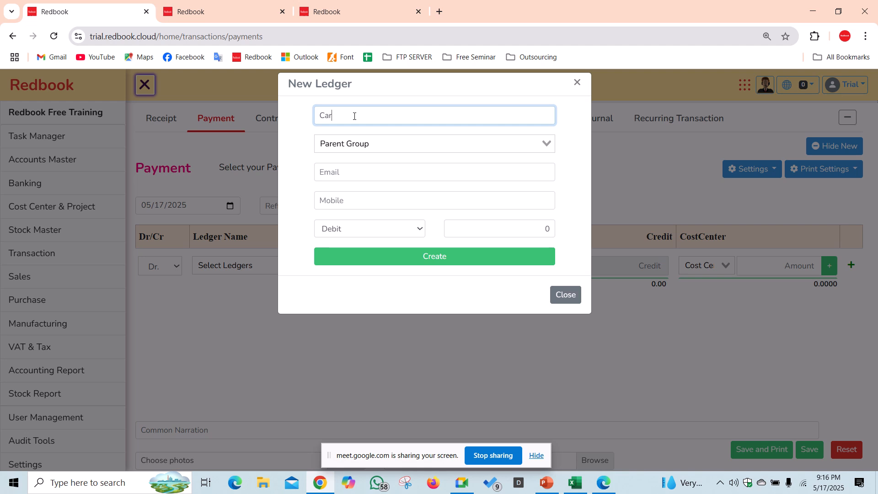
text(ry)
key(BackSpace)
text(iage Inward)
- Put Carriage Inward under Direct Expense and create it on the debit line
click(393, 142)
text(dire)
key(Return)
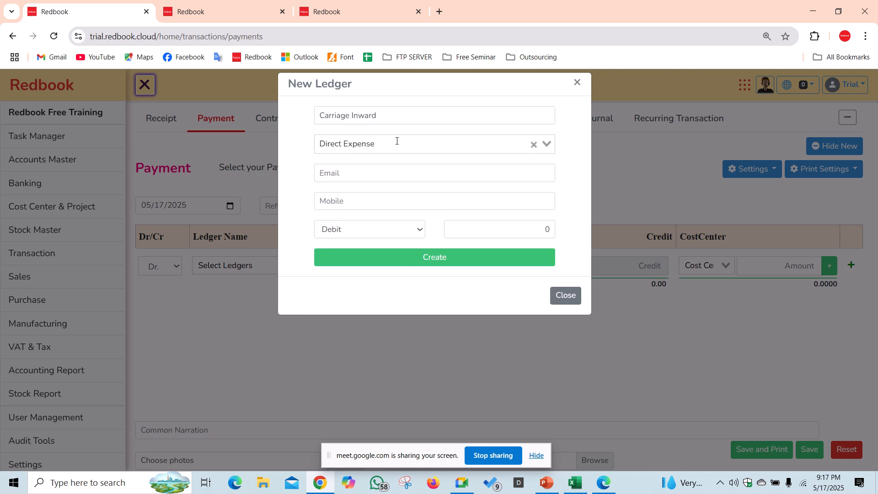
click(391, 257)
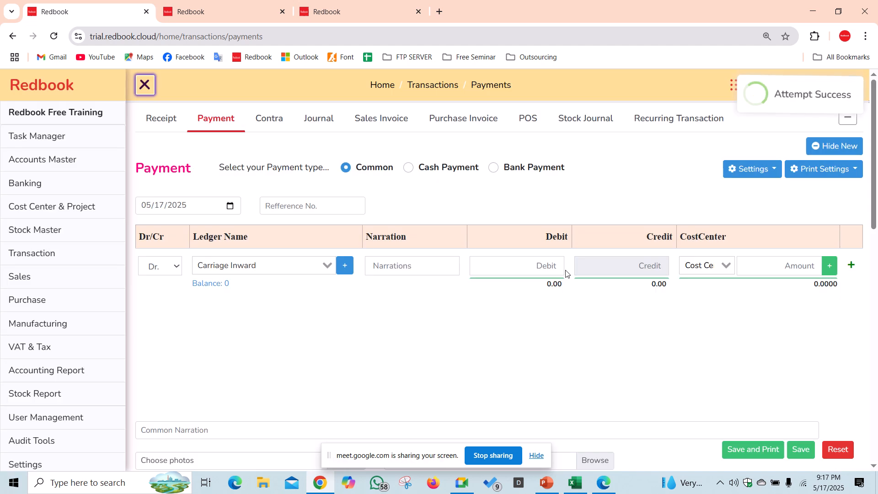
click(525, 269)
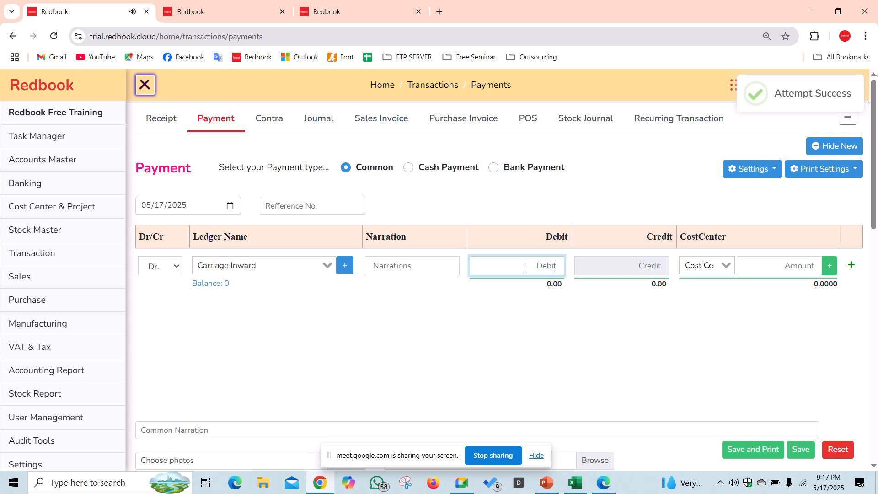
- Debit Carriage Inward 30,000, split 18,000 to PR 01 and 12,000 to PR 02
text(30,000)
key(Tab)
key(Down)
key(Down)
key(Down)
key(Return)
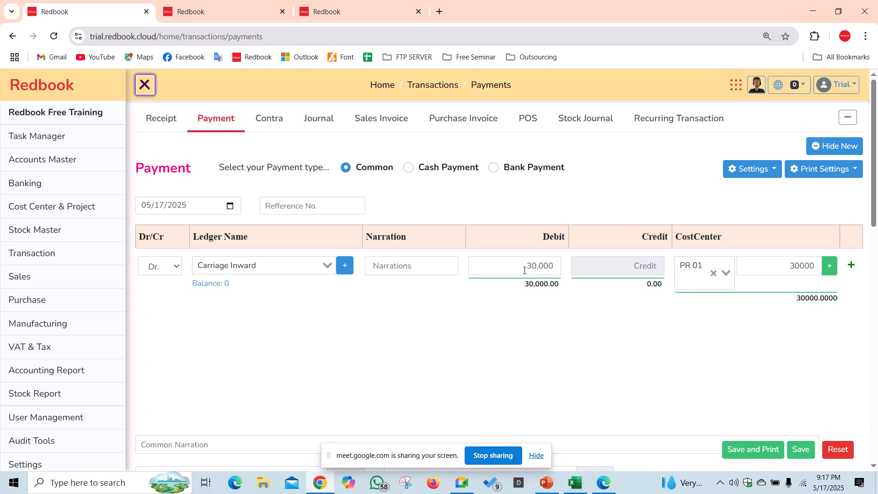
key(Tab)
text(18000)
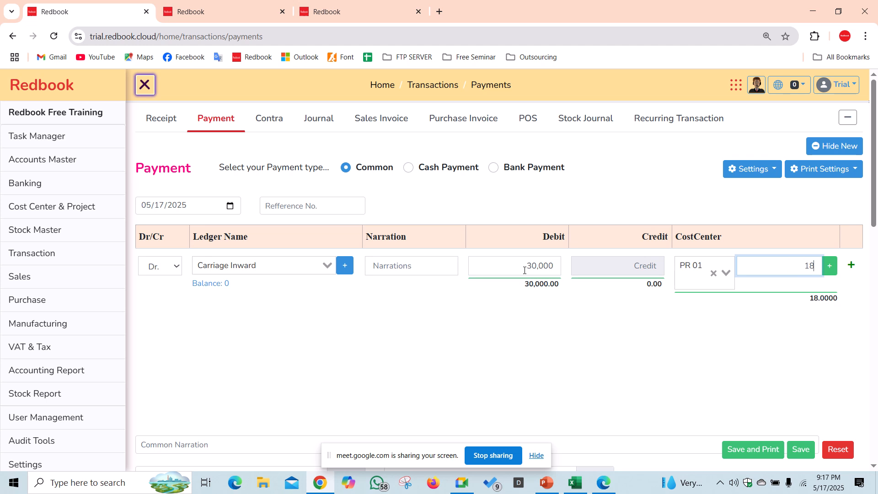
key(Tab)
key(Return)
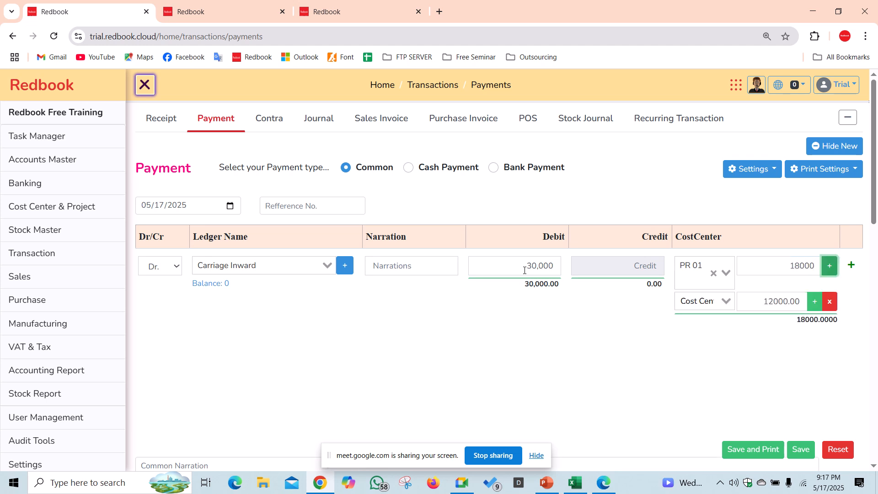
key(Tab)
key(Tab)
key(shift+Tab)
key(Down)
key(Down)
key(Down)
key(Down)
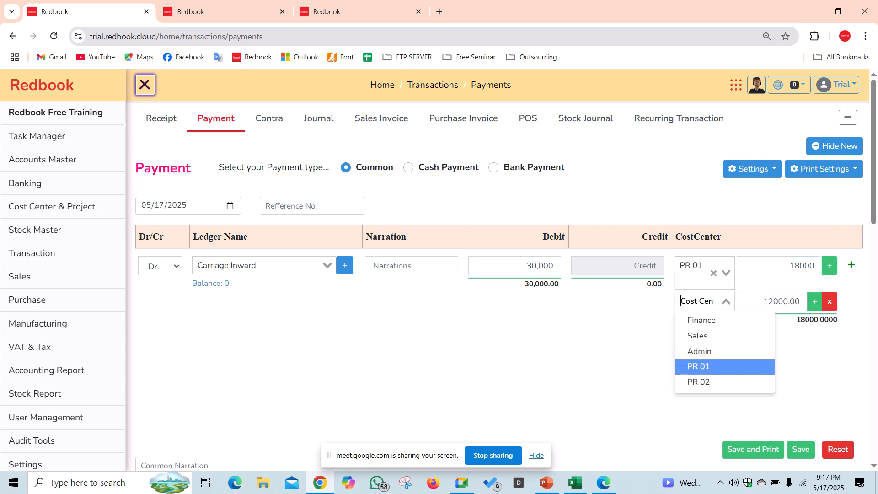
key(Down)
key(Return)
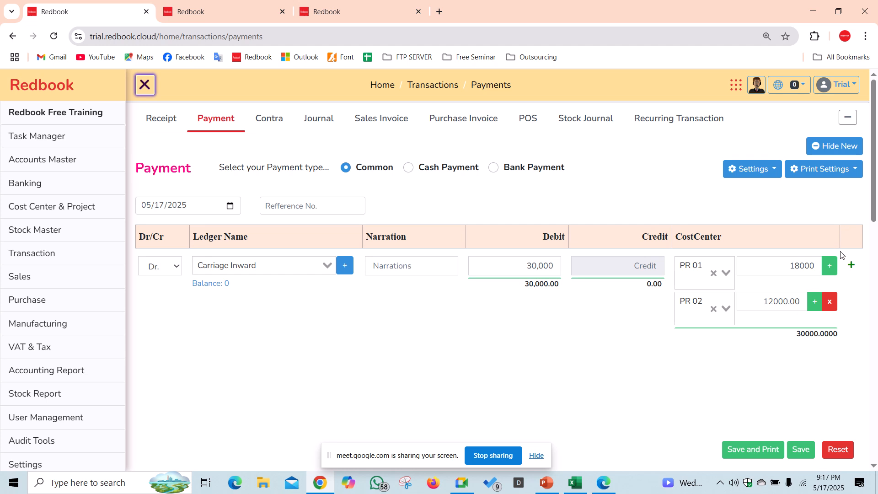
- Add a Petty Cash credit line and save the payment
click(851, 265)
click(282, 384)
text(cas)
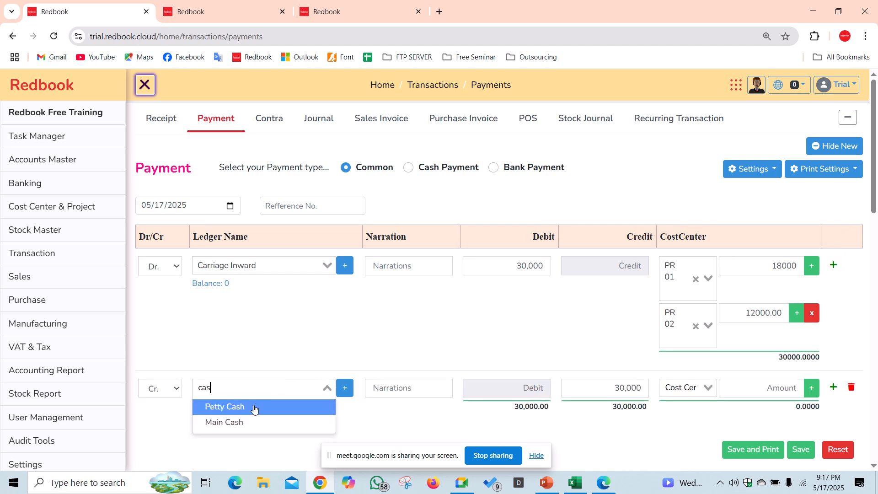
key(Return)
click(800, 449)
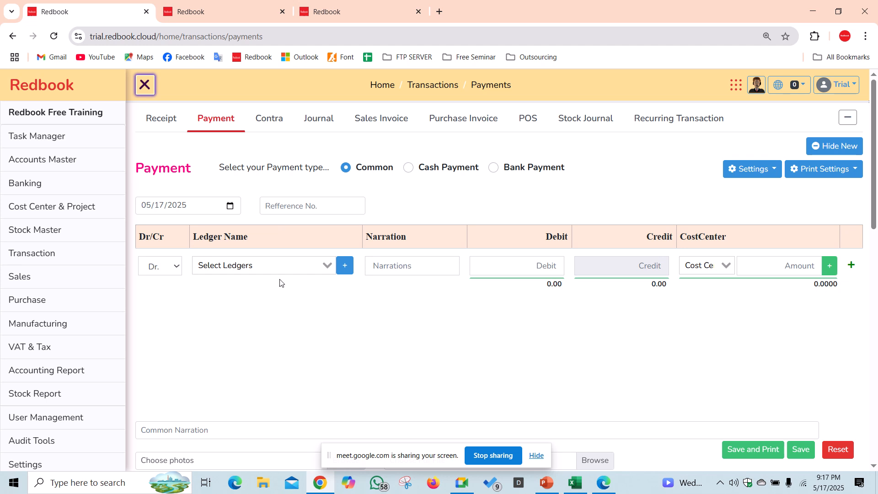
- Debit Office Rent 200,000, split 120,000 to PR 01 and 80,000 to PR 02
click(286, 266)
text(rent)
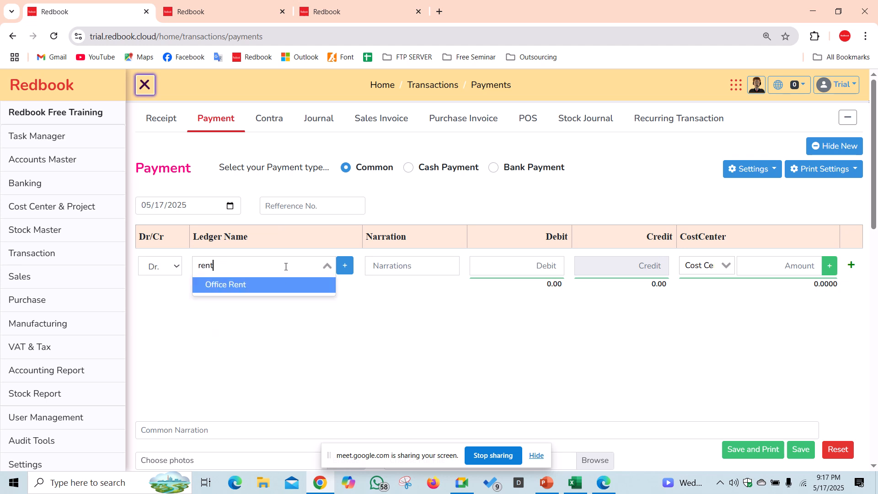
key(Return)
key(Return)
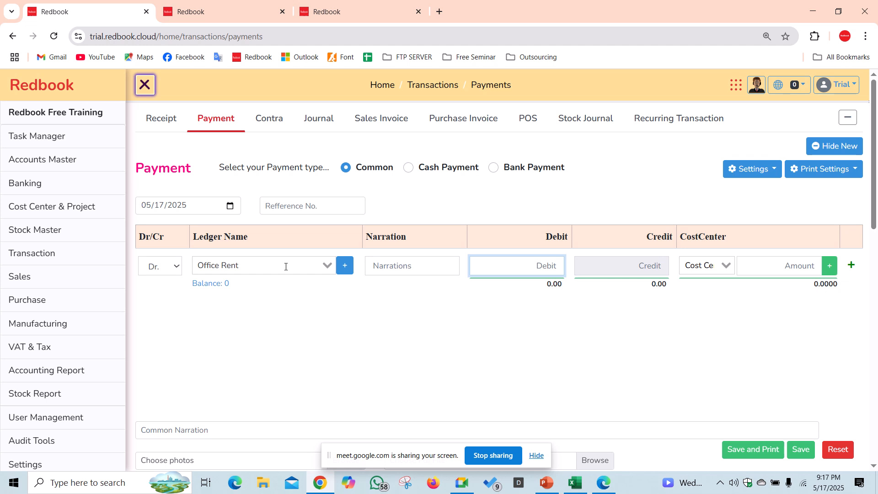
text(200000)
key(Return)
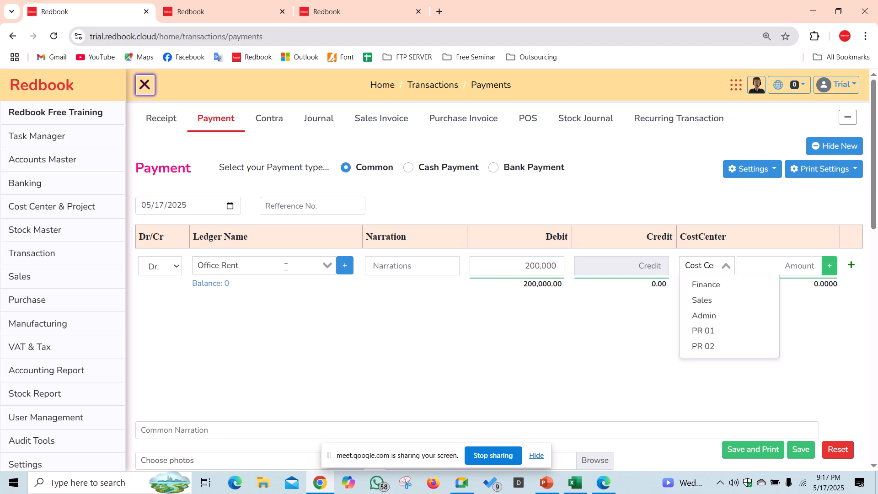
key(Down)
key(Down)
key(Down)
key(Down)
key(Down)
key(Up)
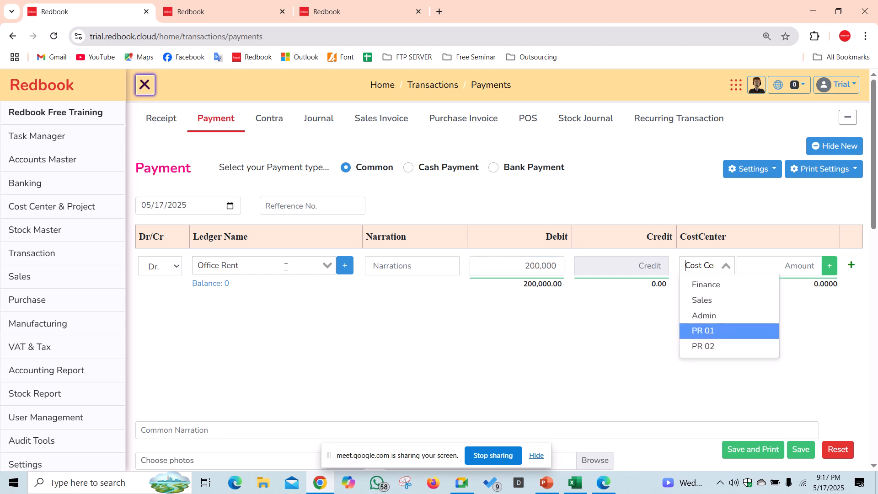
key(Return)
key(Return)
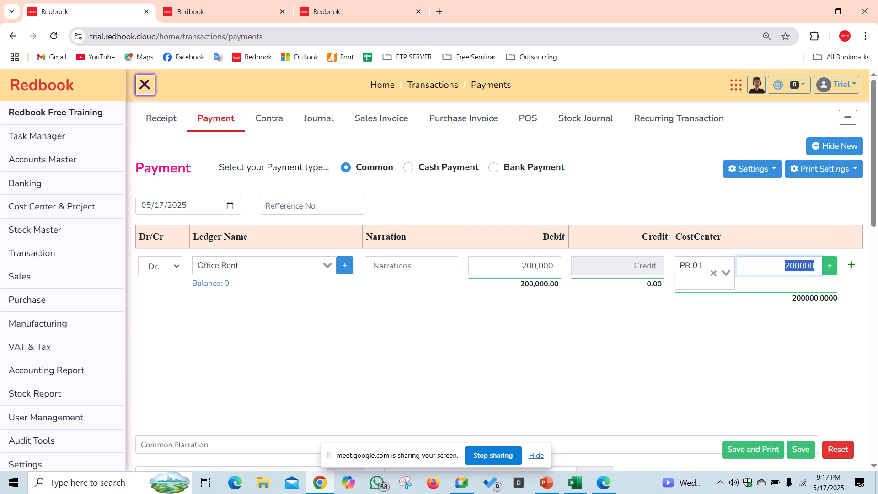
text(120)
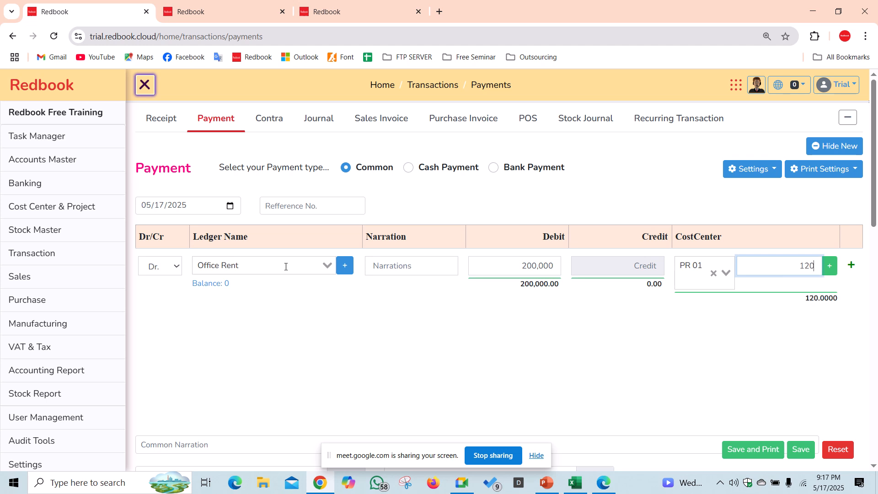
text(000)
key(Return)
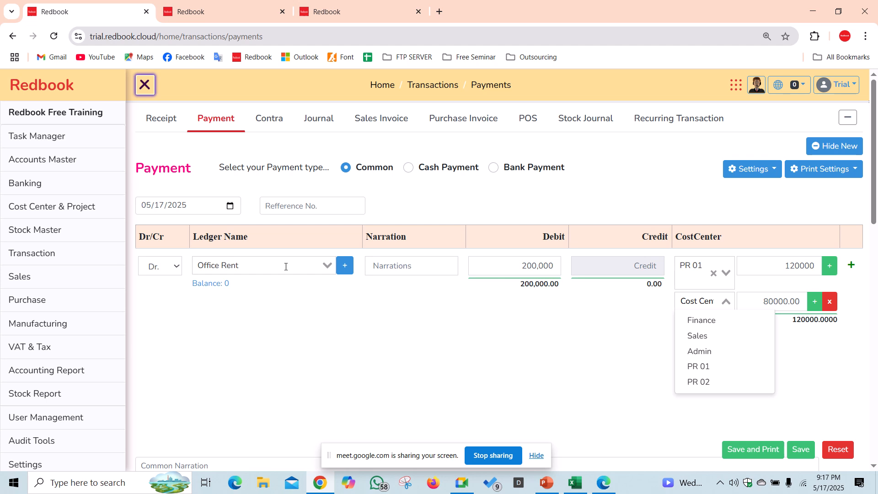
text(02)
key(Return)
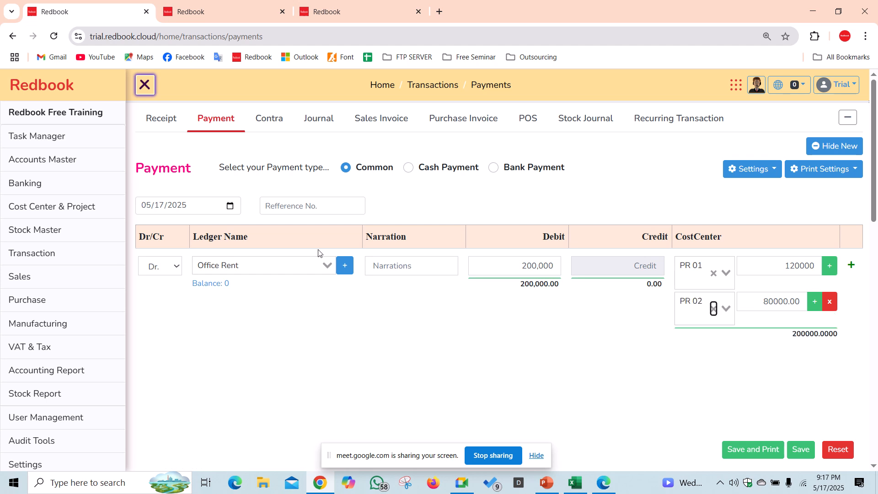
- Add a Petty Cash credit line and save the rent payment
click(851, 266)
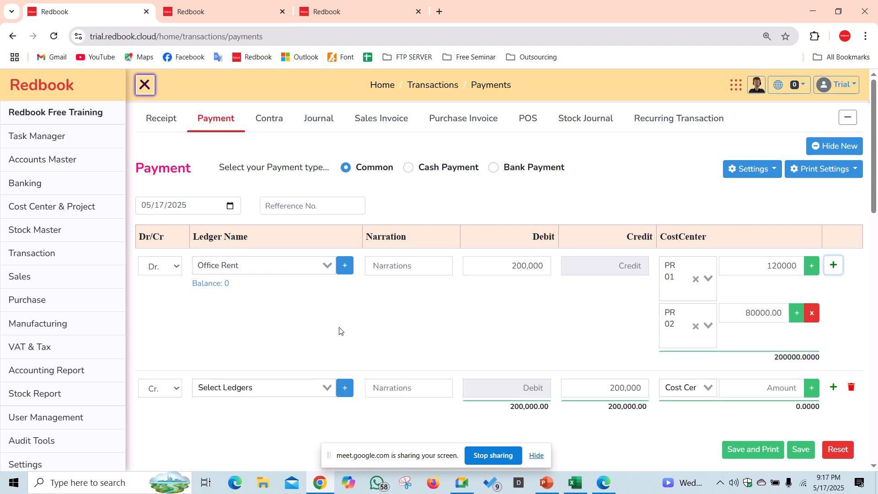
click(297, 387)
text(cas)
click(273, 407)
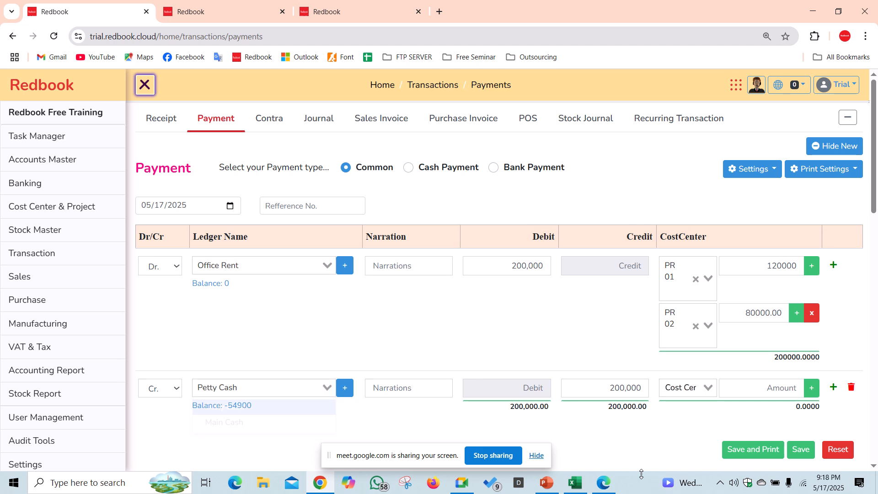
scroll(555, 338, down, 1)
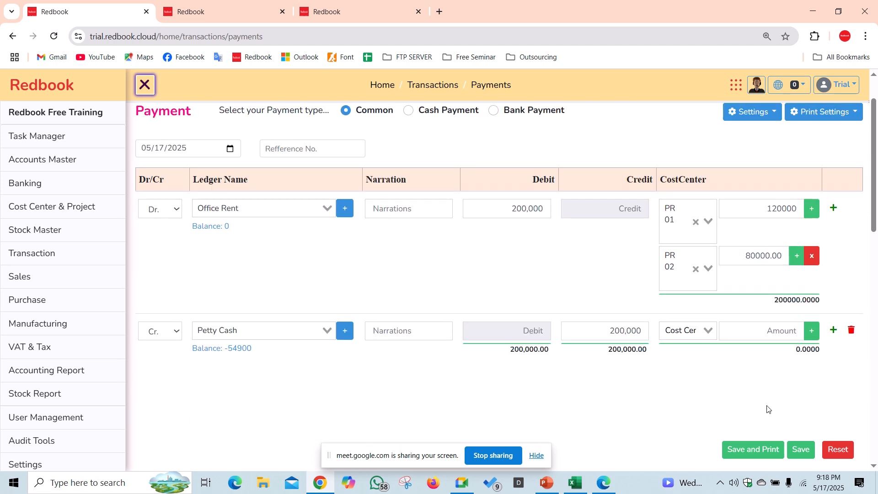
click(802, 449)
- Reload the May Project Report to show Direct Expense 30,000 under PR 01 and 20,000 under PR 02
click(270, 5)
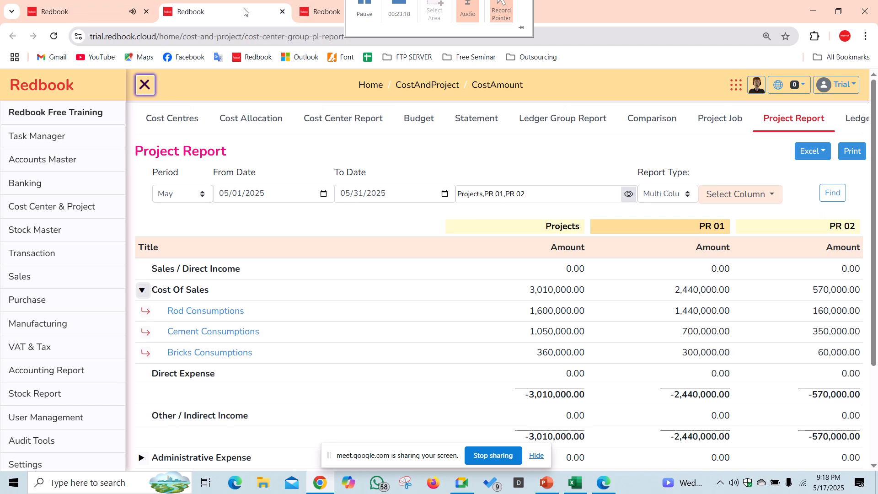
scroll(651, 246, down, 1)
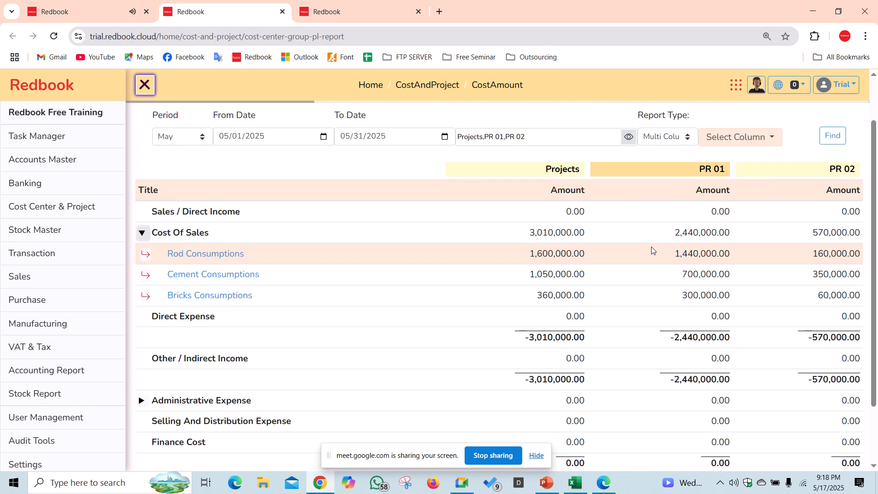
drag(875, 170, 876, 186)
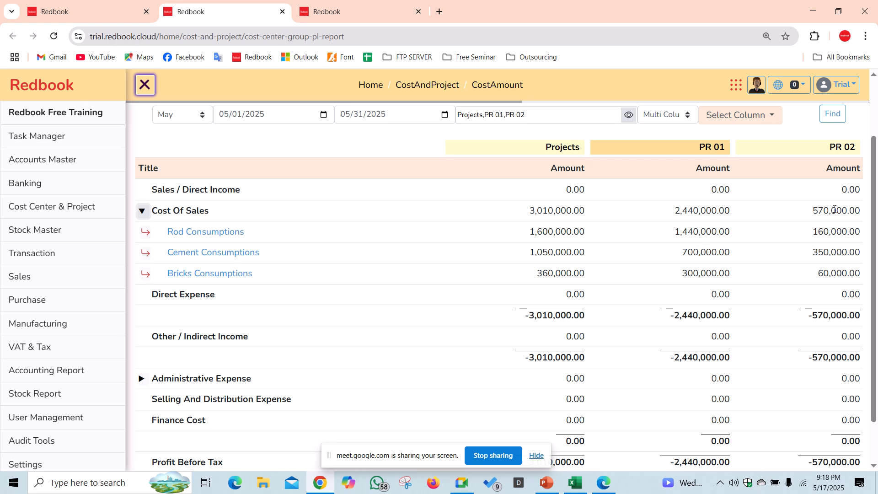
drag(416, 465, 577, 22)
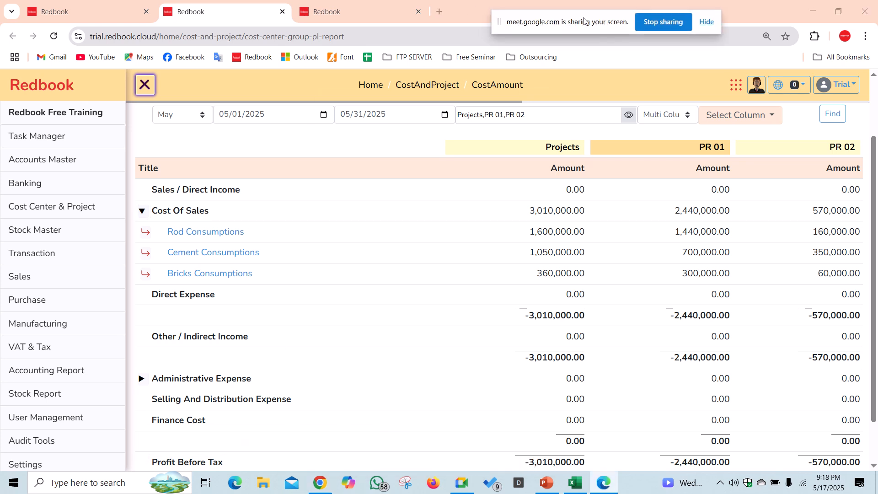
click(838, 116)
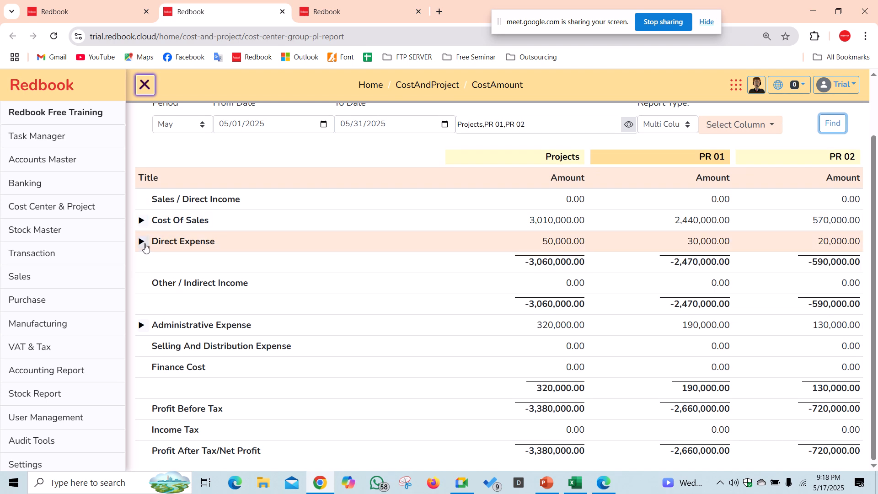
click(140, 224)
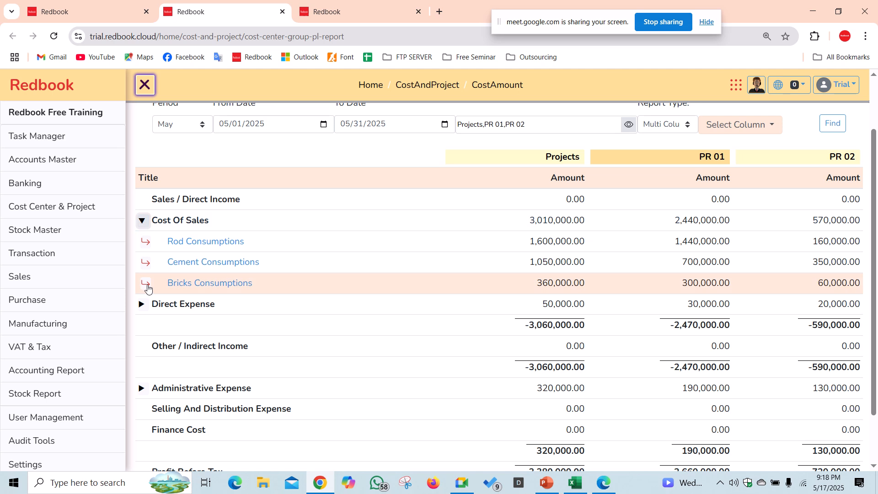
click(142, 304)
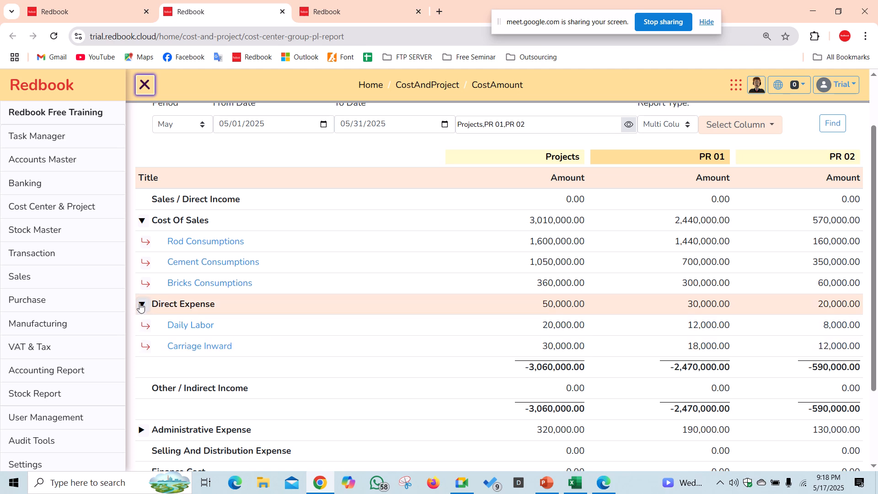
click(142, 430)
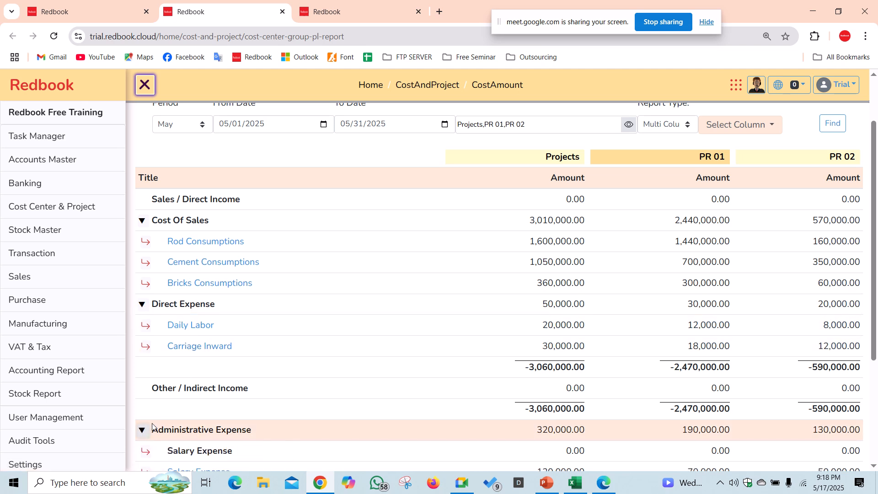
scroll(160, 420, down, 1)
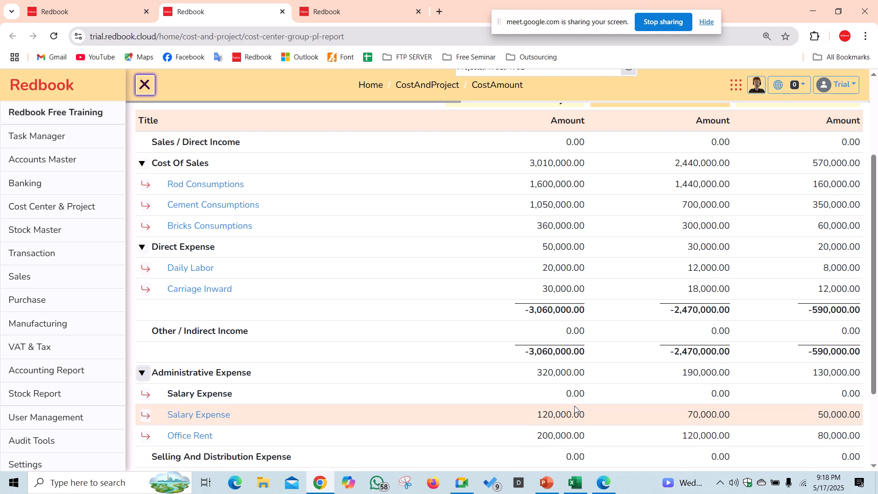
scroll(640, 426, down, 2)
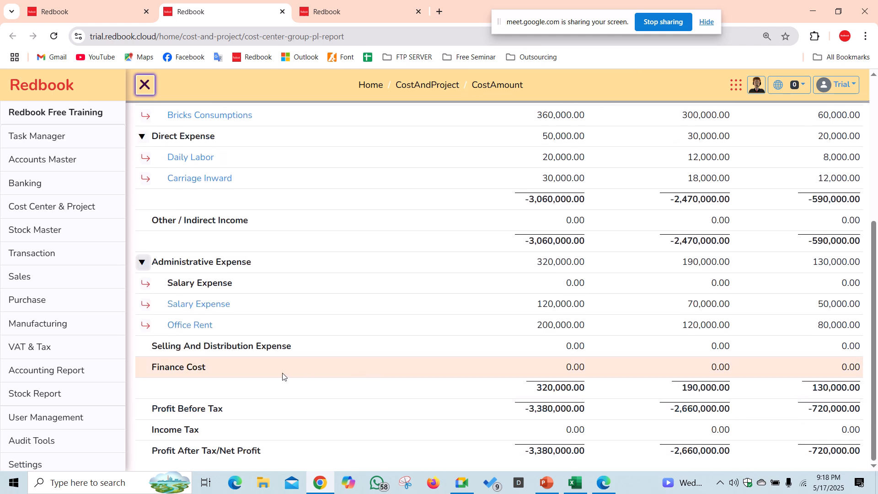
scroll(235, 304, up, 1)
click(146, 324)
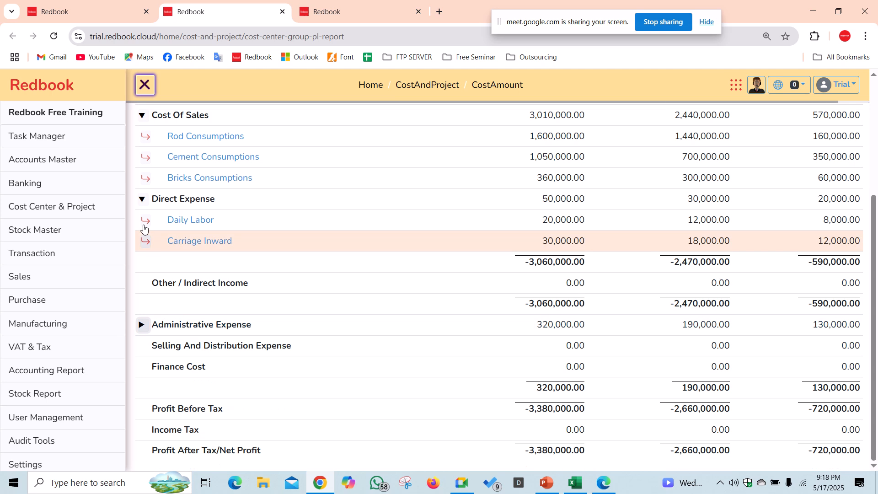
click(142, 199)
click(141, 158)
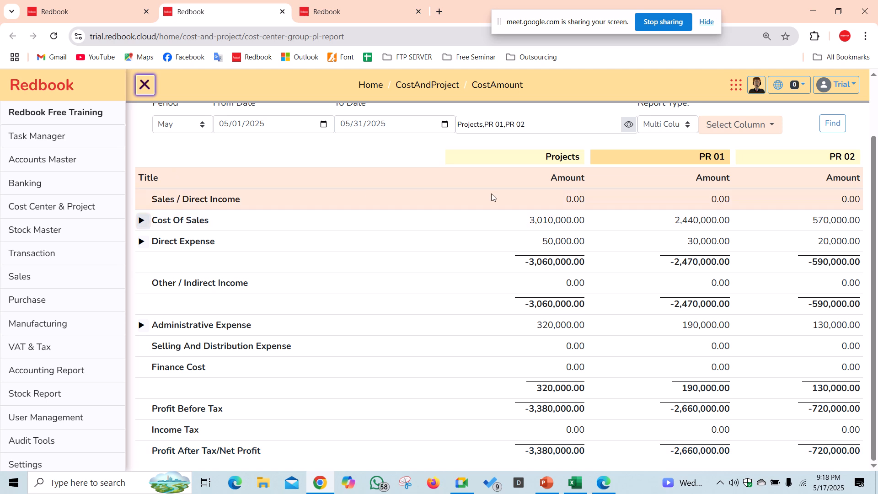
drag(710, 204, 734, 205)
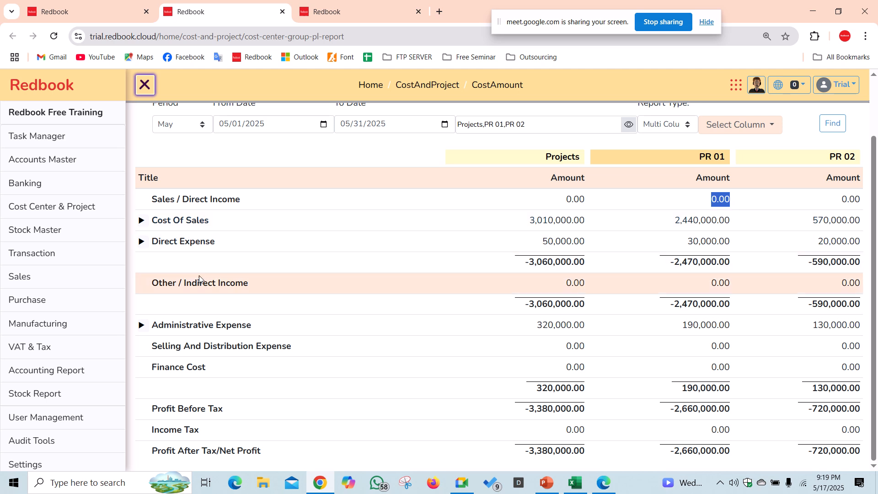
- Scroll back to the top of the Project Report and bring up the Stock Master flyout
mouse_move(82, 261)
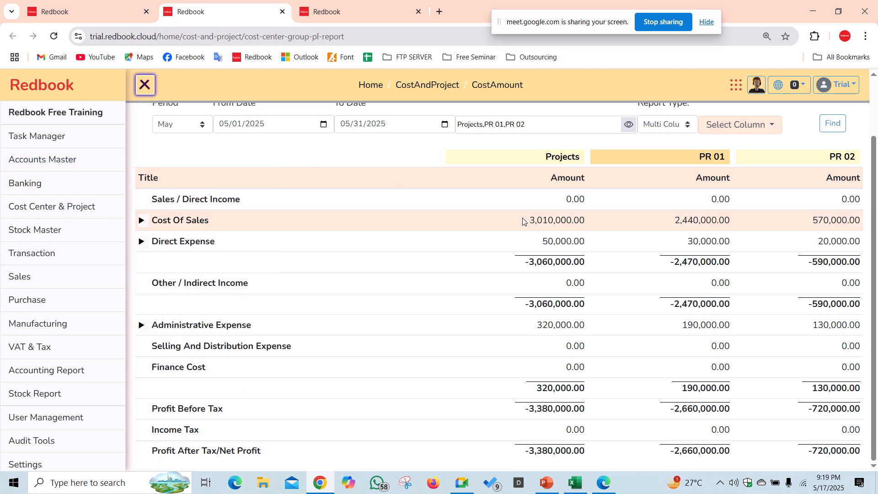
scroll(582, 188, up, 2)
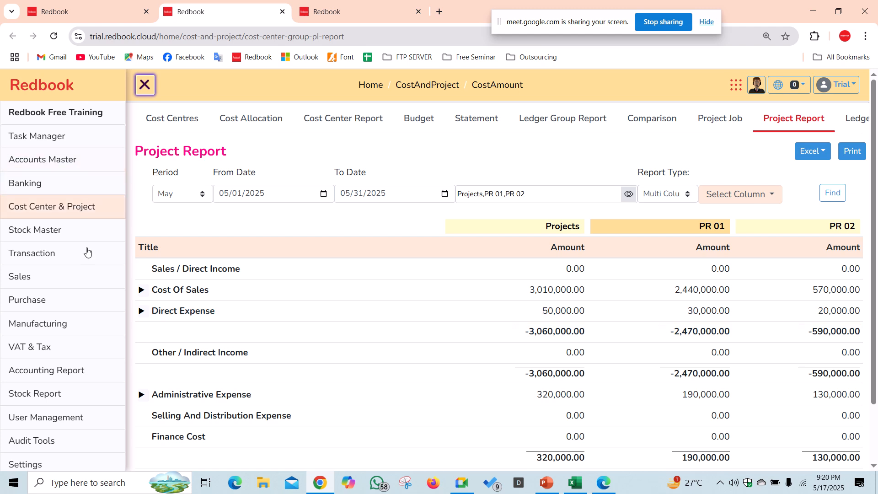
- Create stock group 'Project Item' under Primary with negative stock allowed, then go to Stock Items
mouse_move(75, 240)
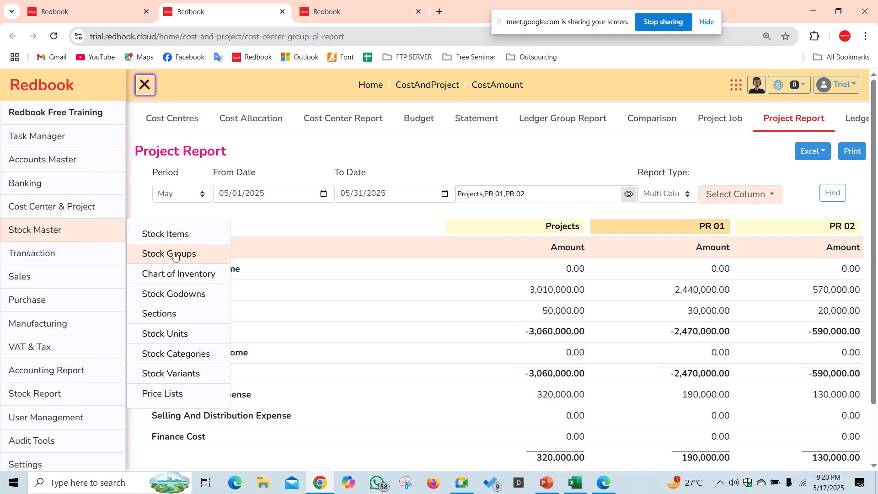
click(200, 254)
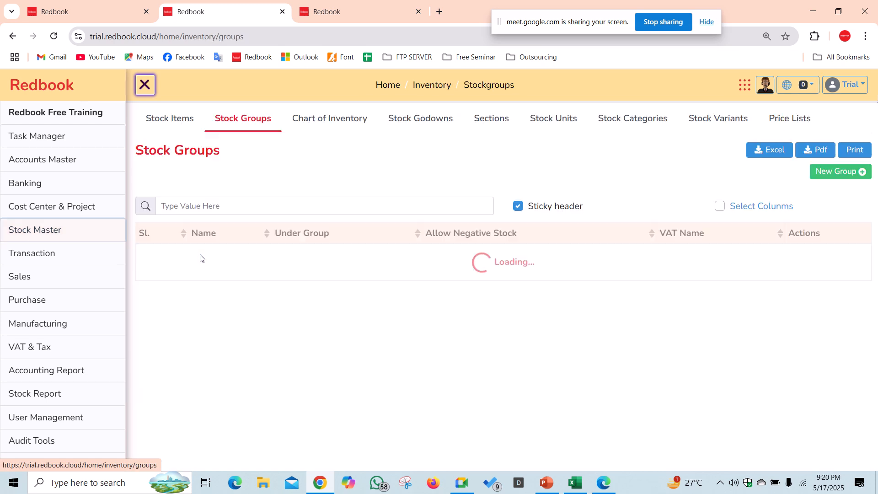
click(842, 178)
click(304, 230)
text(P)
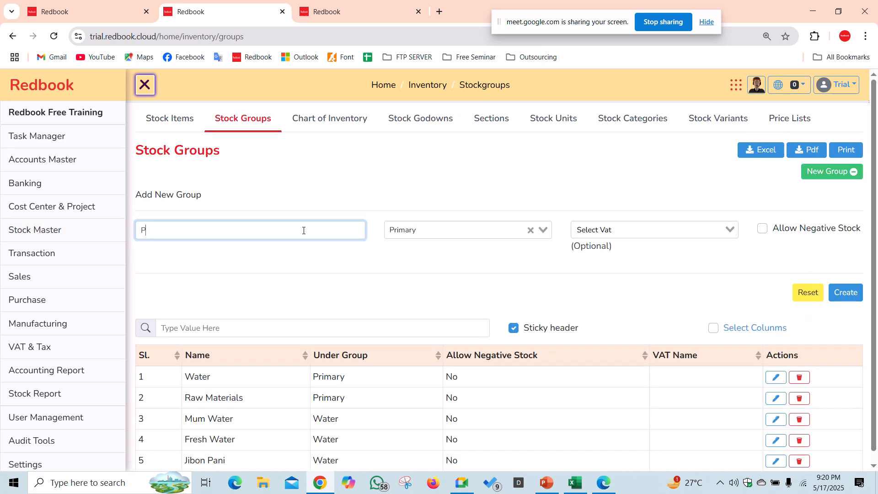
text(roject)
text(s)
text( It)
text(em)
click(762, 230)
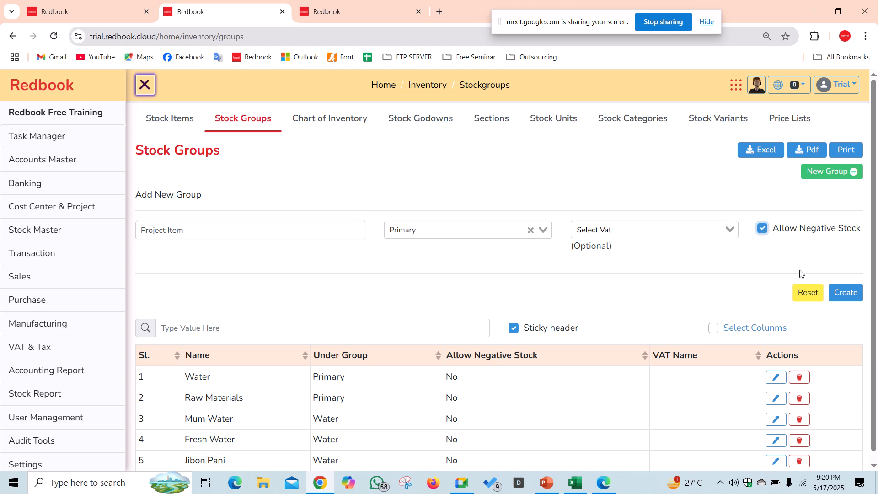
click(856, 298)
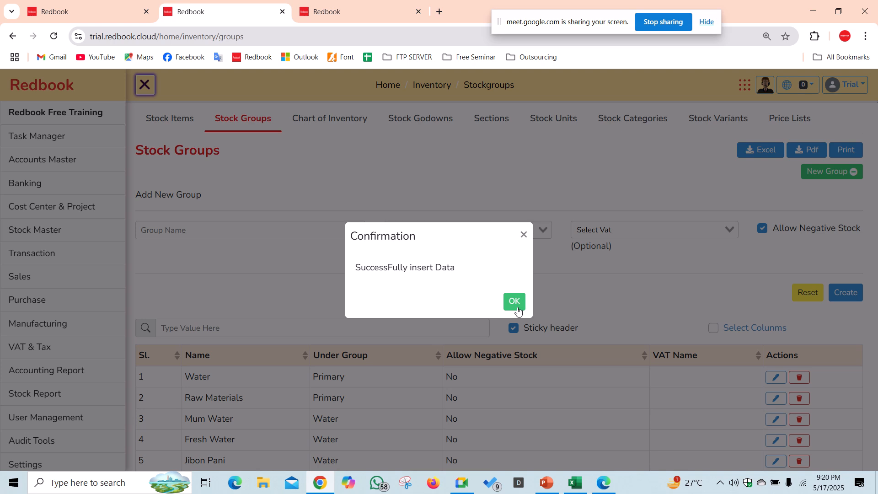
click(517, 310)
click(168, 118)
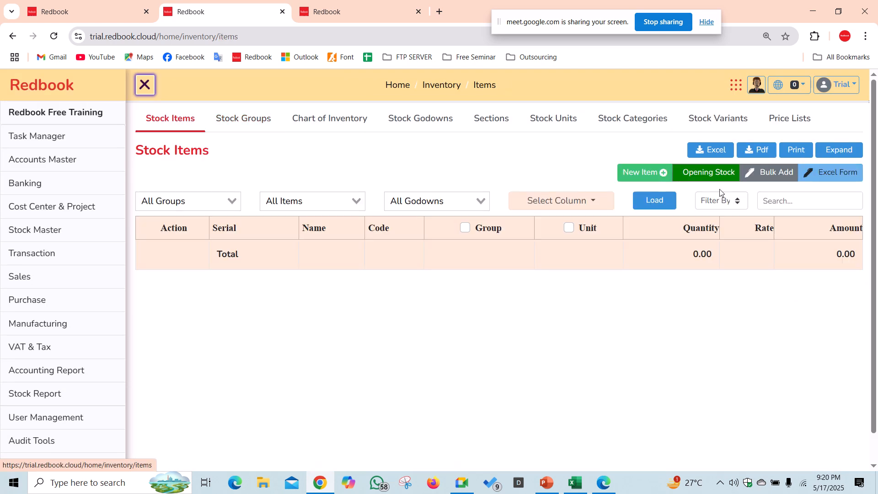
- Start a new stock item under Project Item named 'Project 01 Construction of Cottage at Dhanmondi'
click(638, 172)
click(283, 234)
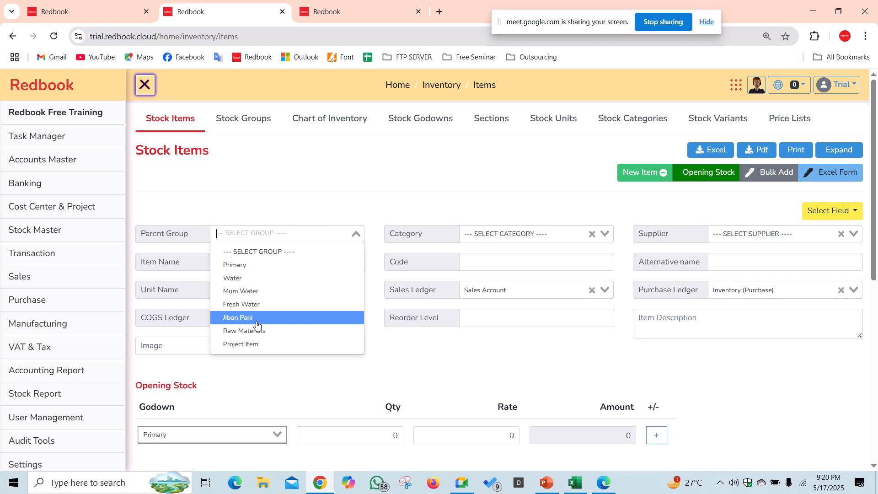
click(257, 344)
click(275, 264)
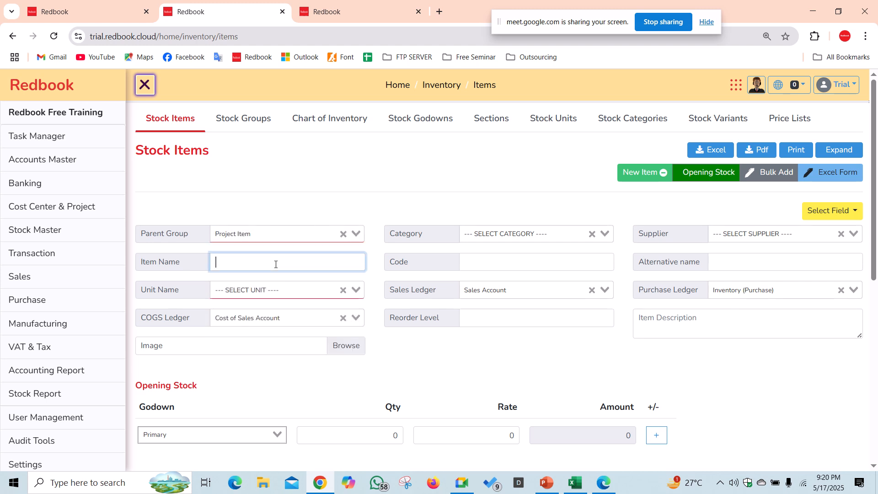
text(Project 01 Const)
key(BackSpace)
text(truction )
text(oif)
key(BackSpace)
key(BackSpace)
text(f )
text(Cott)
text(age at )
text(Dhar)
text(mo)
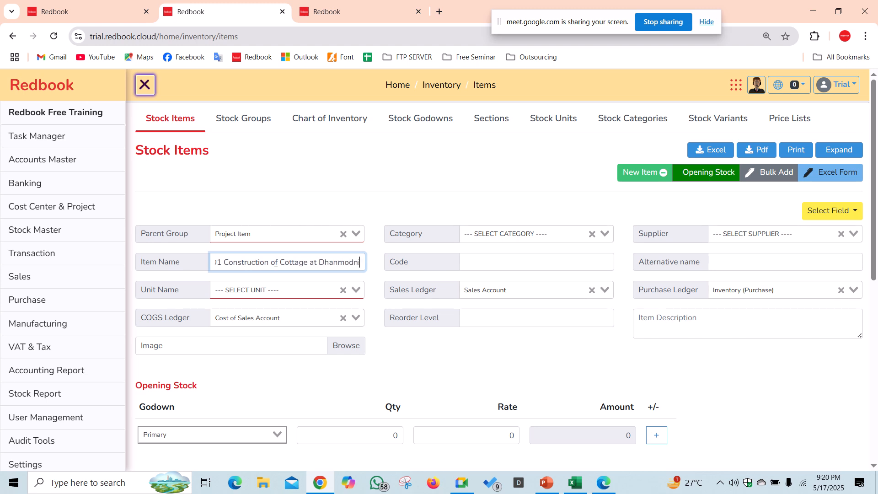
key(BackSpace)
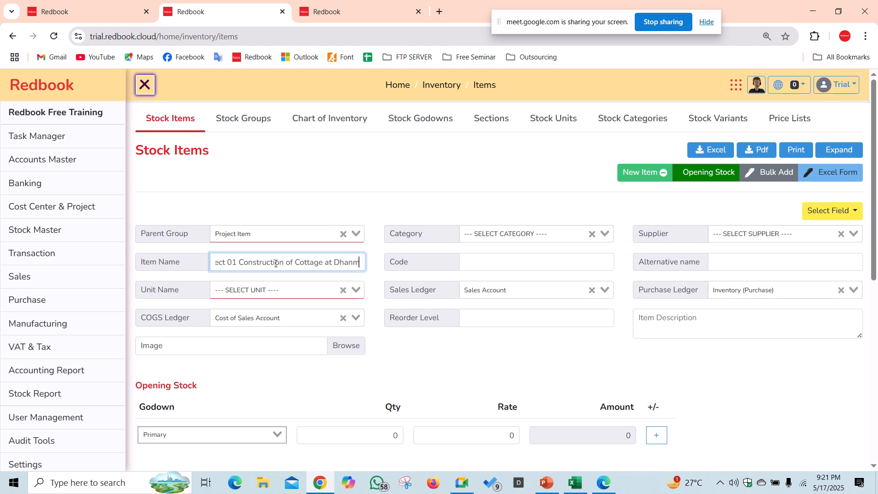
text(ondi)
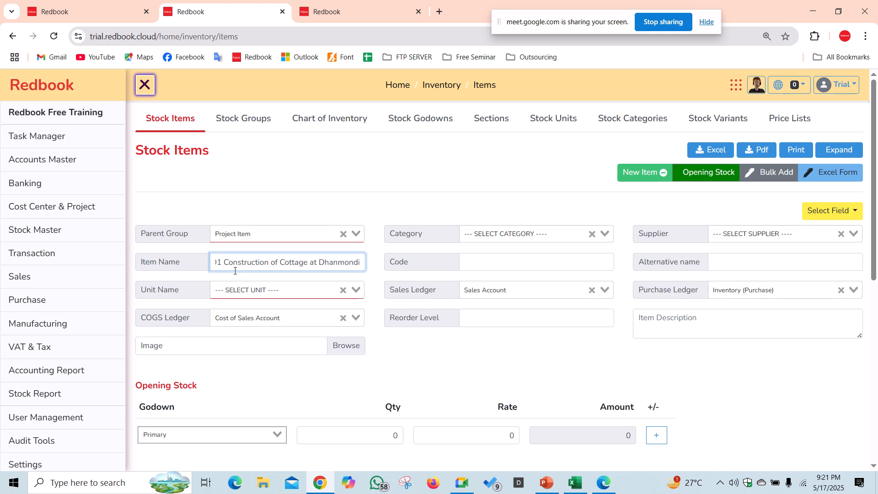
- Give it unit Pcs and the Cost of Sales Account, Sales Account and Inventory (Purchase) ledgers, then save it
click(264, 297)
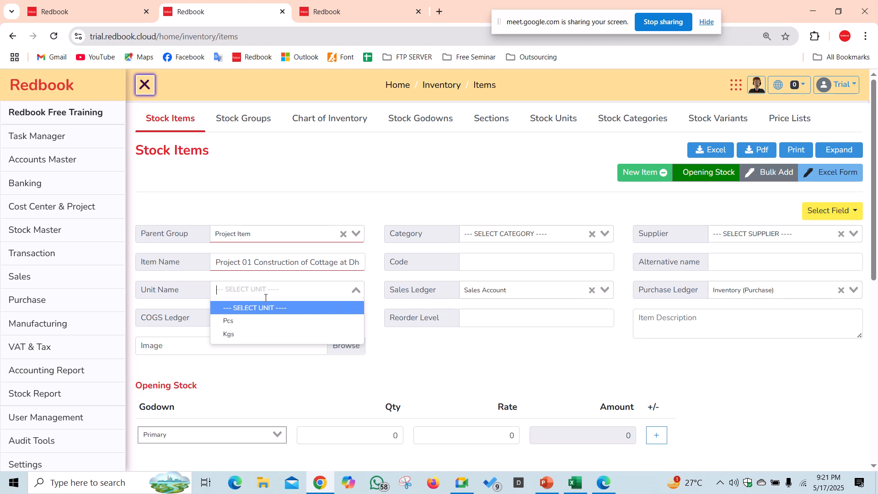
click(260, 322)
click(269, 318)
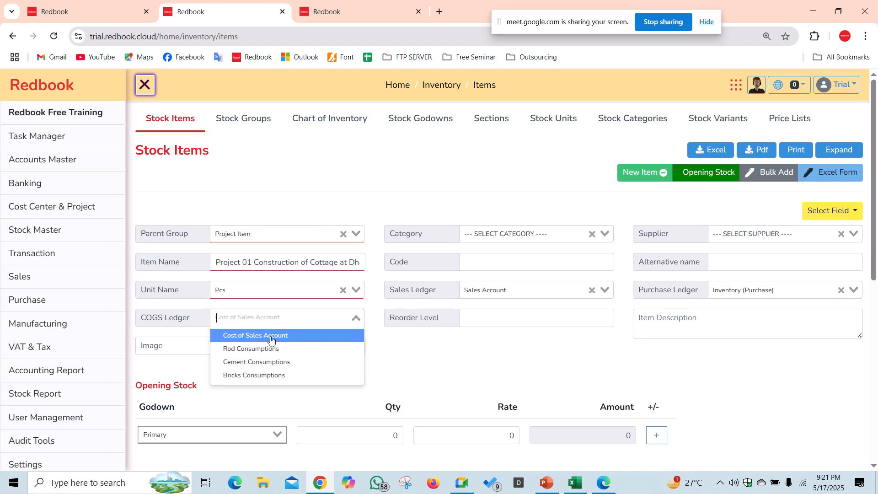
click(271, 340)
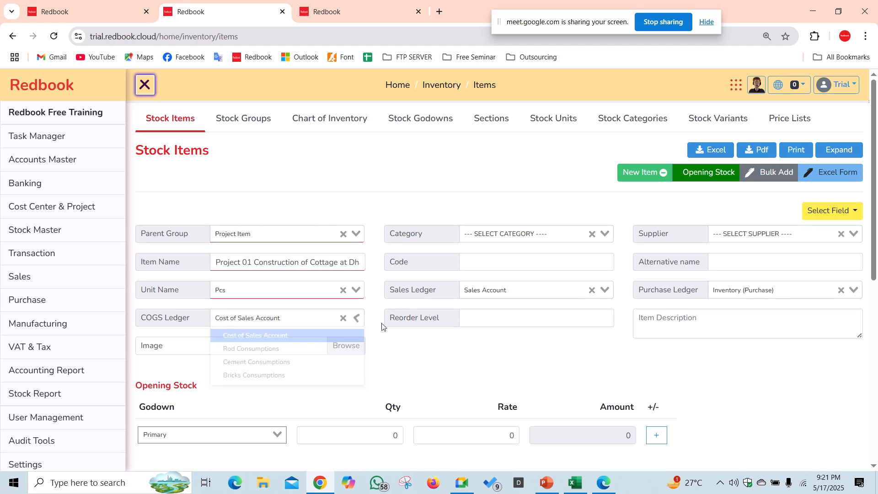
click(510, 293)
click(511, 307)
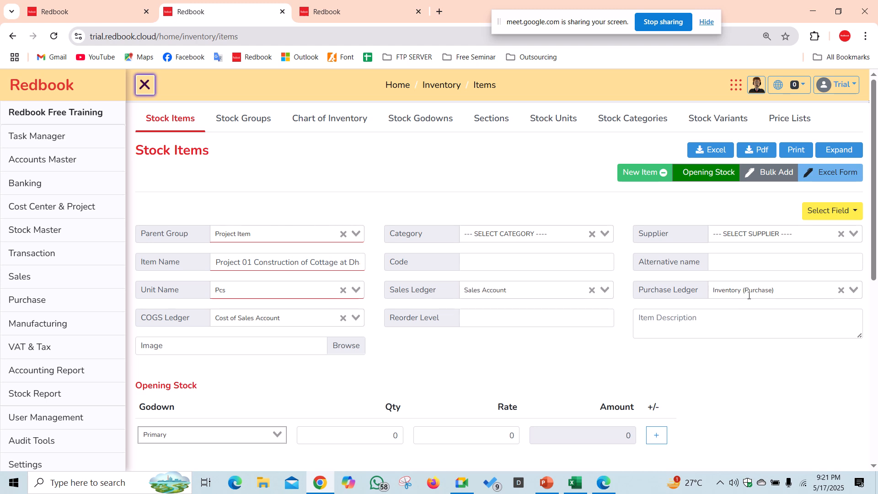
click(748, 295)
click(562, 364)
scroll(598, 396, down, 4)
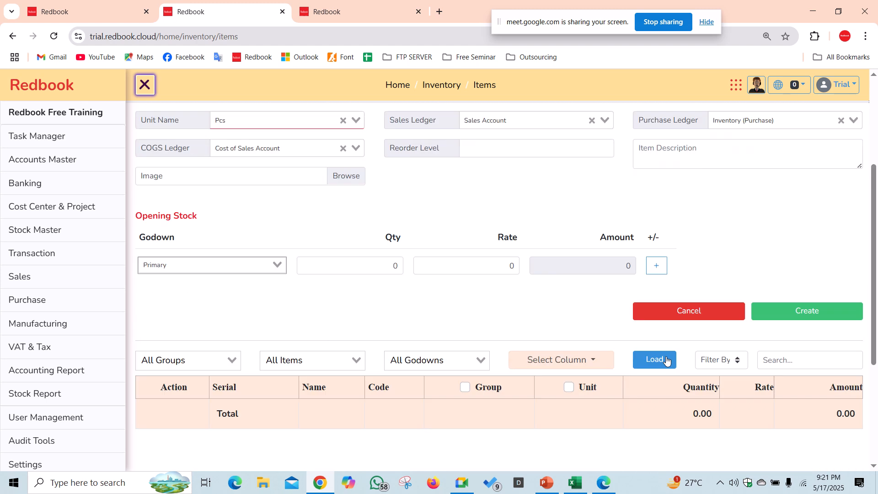
click(818, 310)
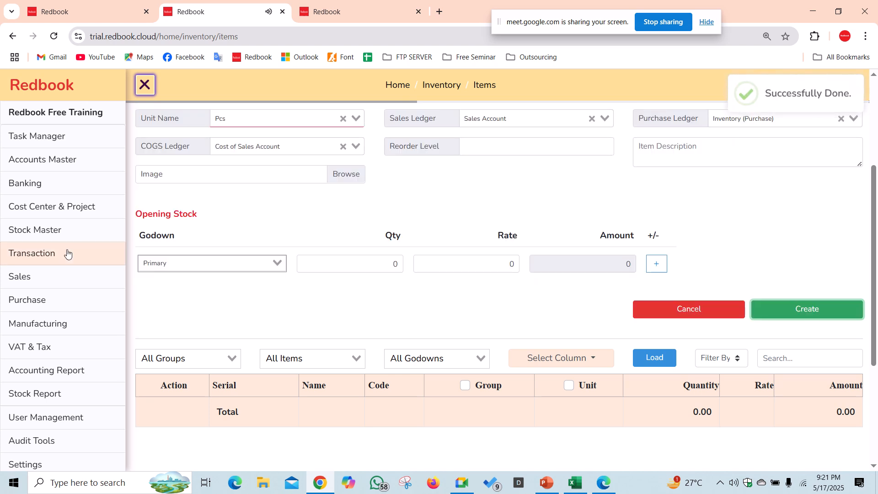
- Start a new blank sales invoice from the Sales Invoice list
click(64, 277)
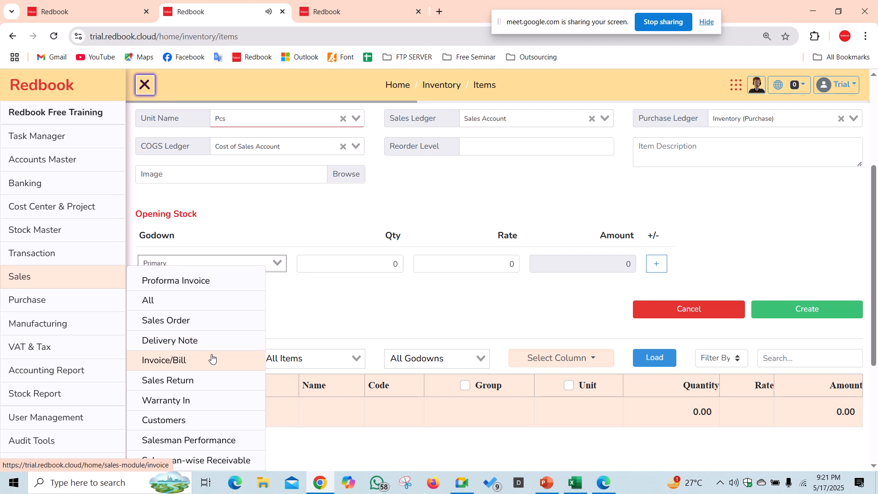
click(60, 256)
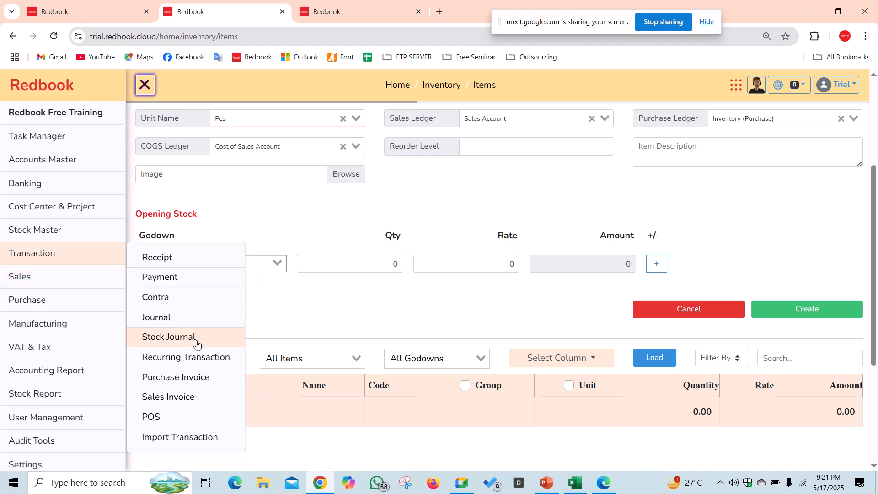
click(190, 400)
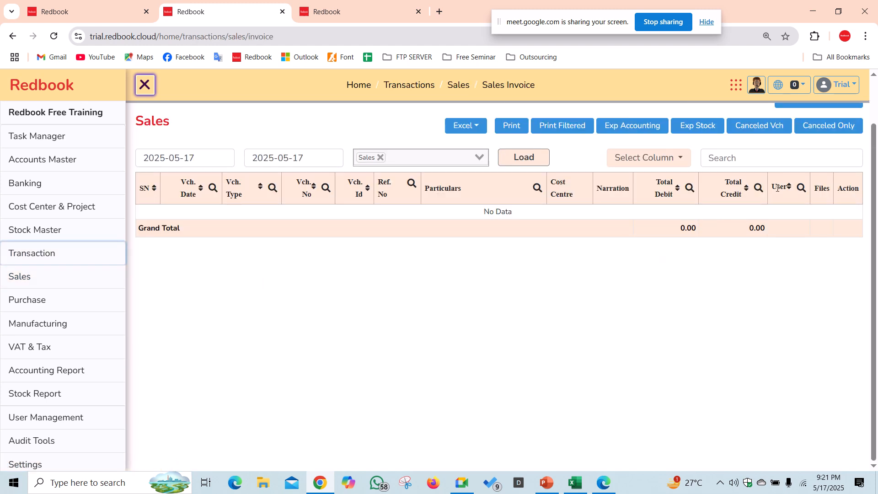
scroll(801, 149, up, 1)
click(801, 150)
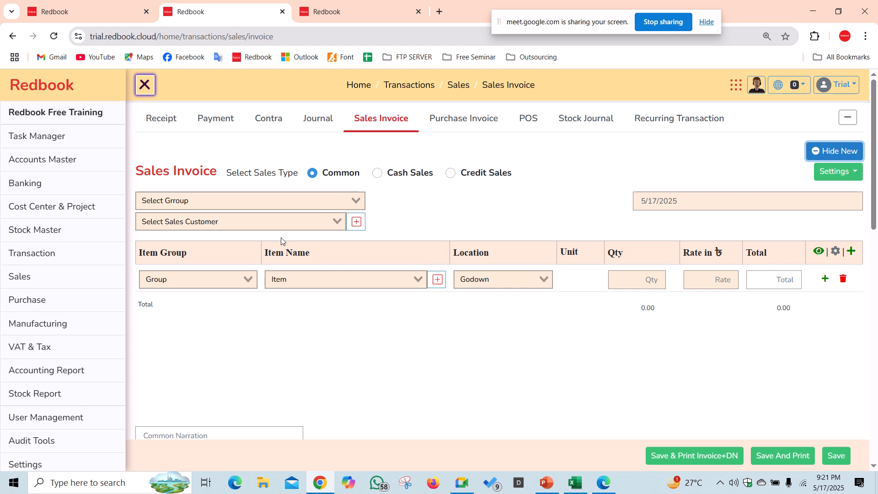
- Choose customer Creative IT, item group Project Item, the Project 01 cottage item and location WH 01
click(283, 222)
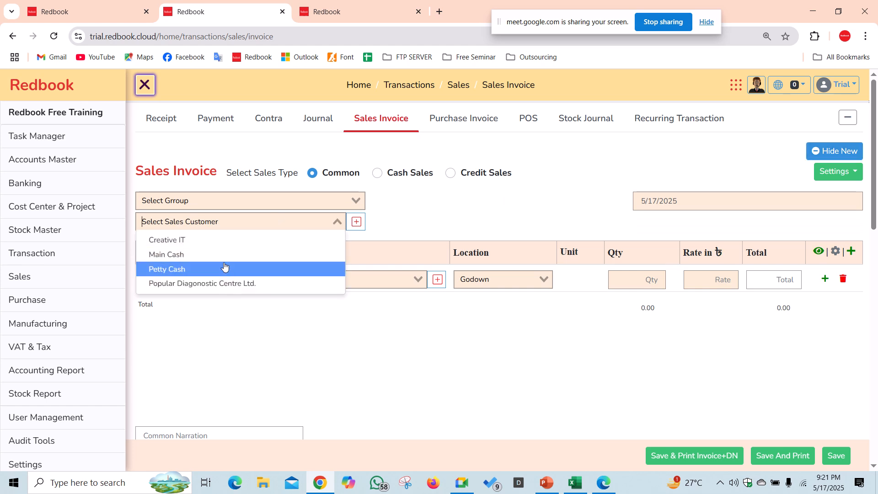
click(225, 242)
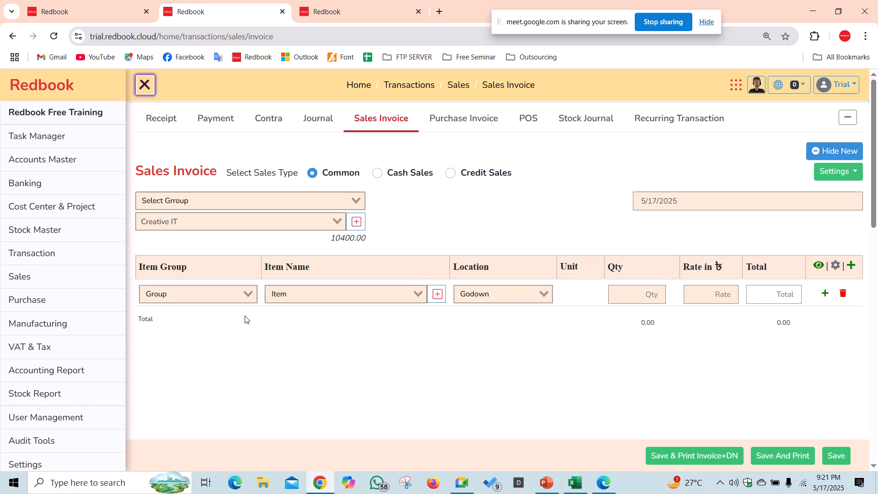
click(318, 294)
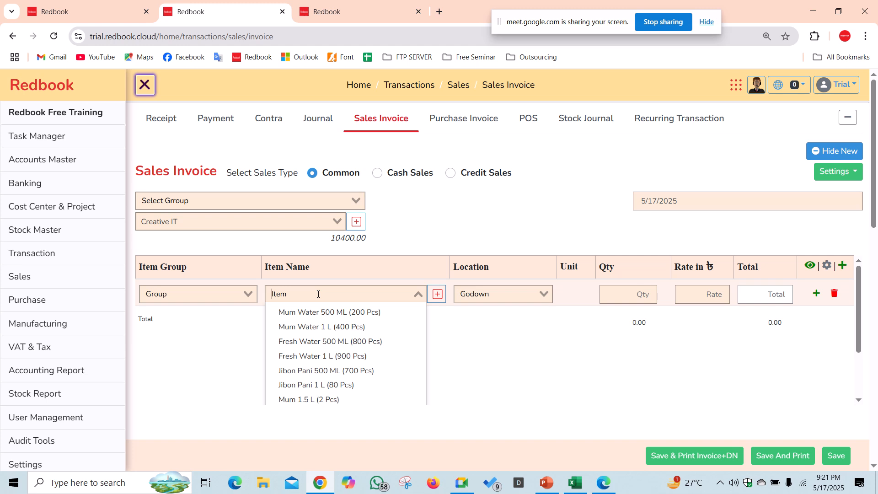
click(204, 296)
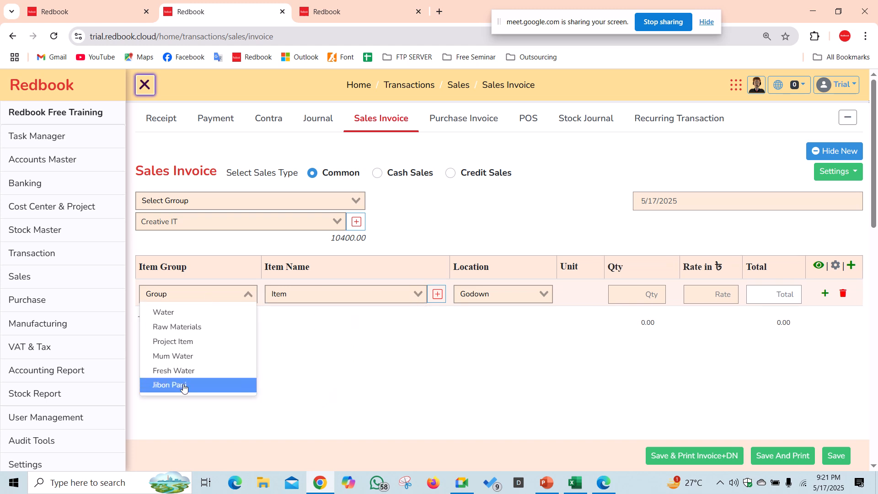
click(188, 342)
click(277, 299)
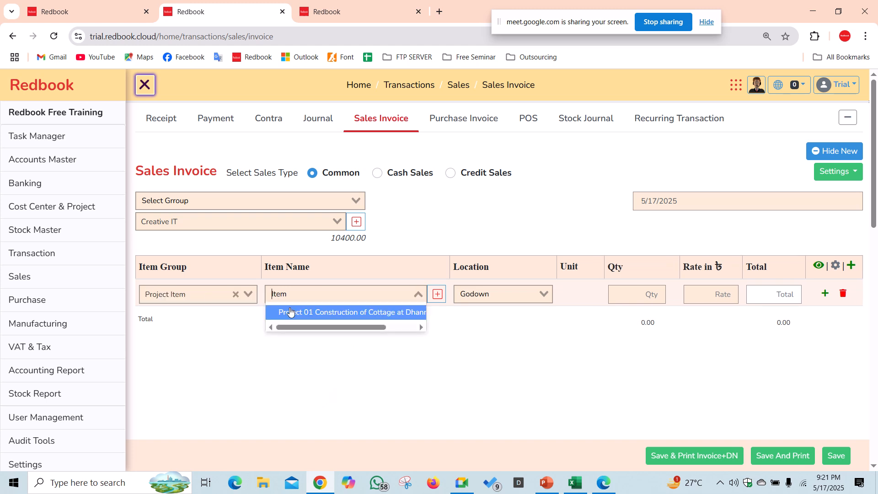
click(315, 310)
click(490, 295)
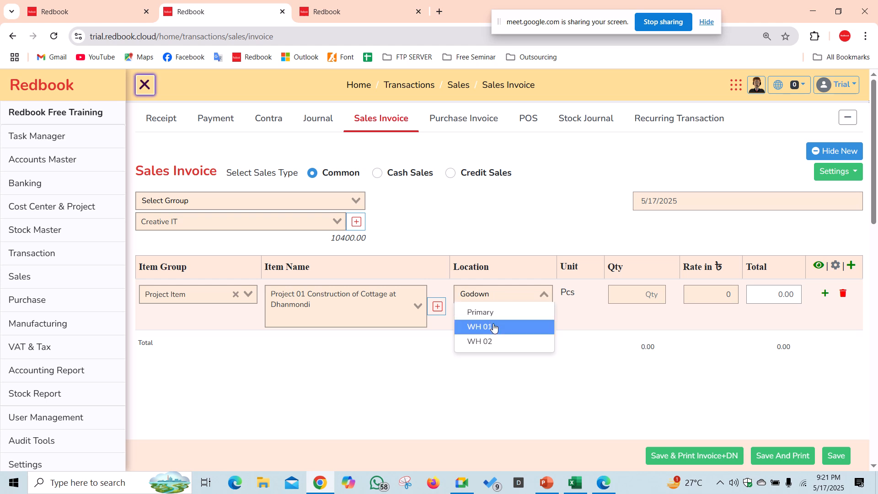
click(494, 327)
- Enter quantity 1 at rate 1020000 and save the invoice for printing
click(622, 294)
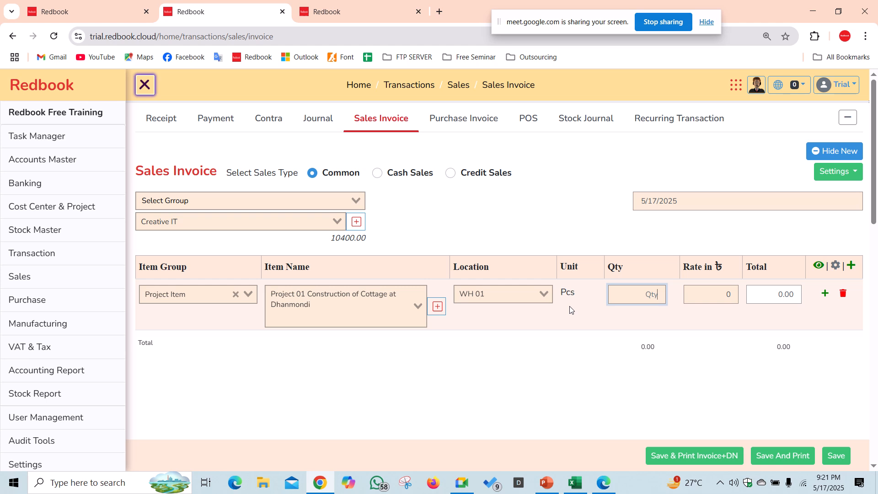
key(Tab)
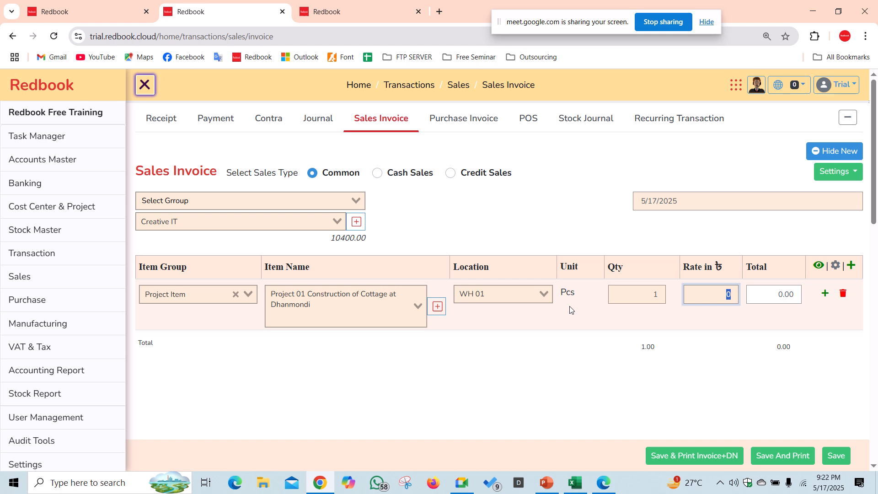
text(1020000)
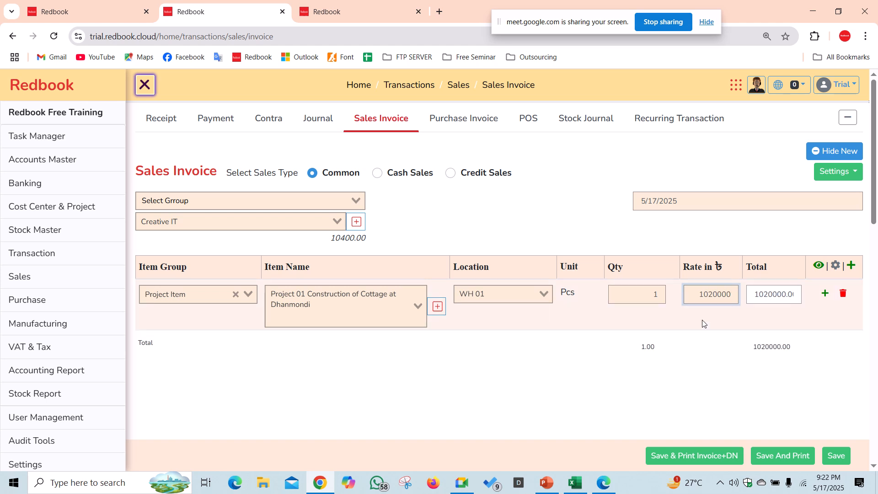
scroll(352, 376, down, 2)
click(229, 363)
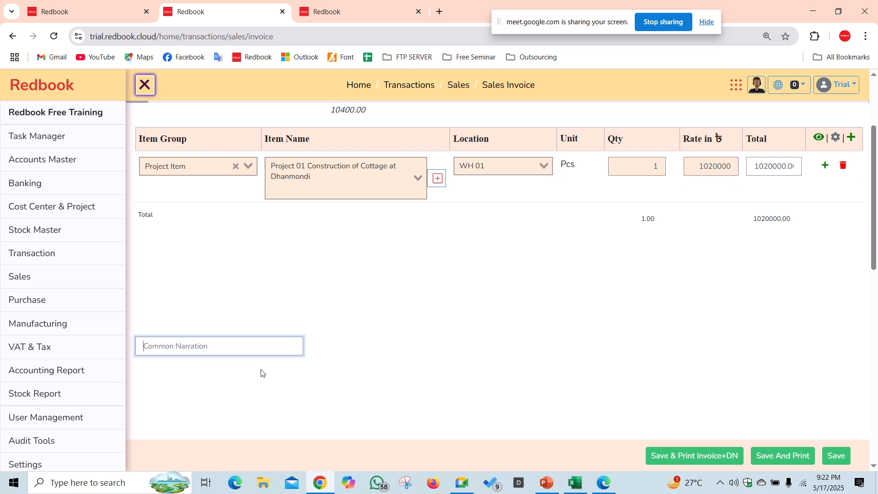
scroll(261, 371, down, 5)
scroll(270, 371, up, 5)
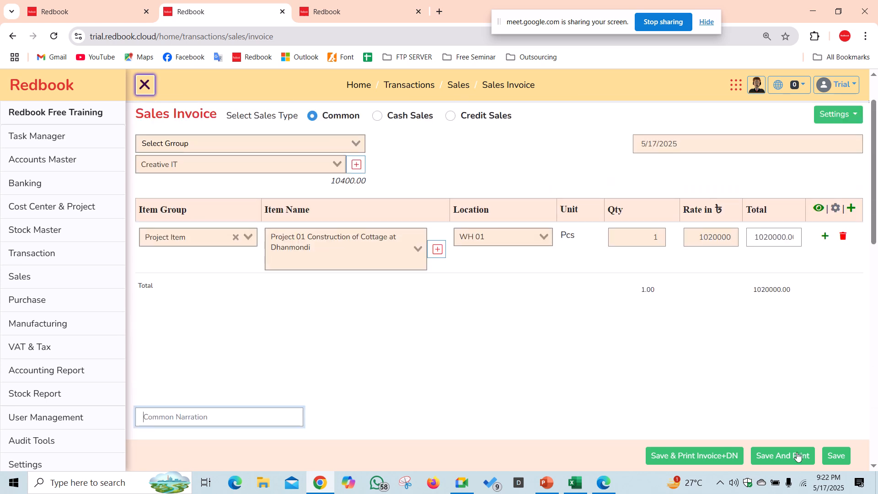
click(783, 455)
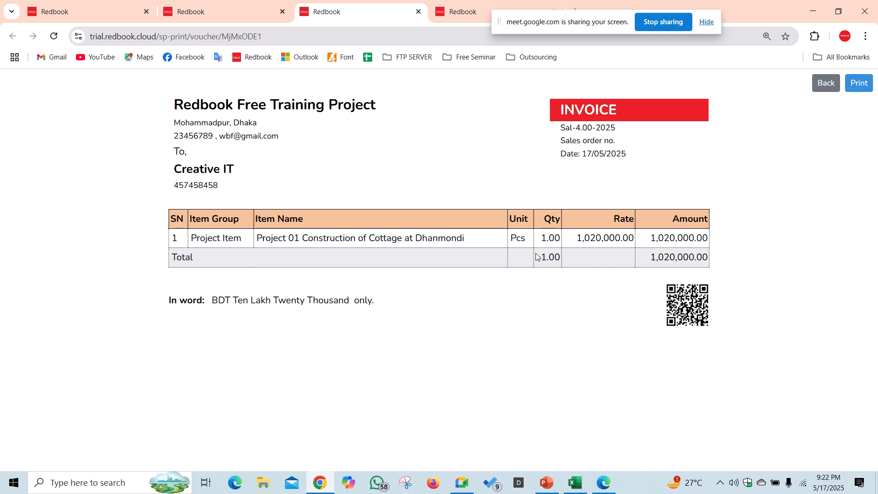
- Preview invoice Sal-4.00-2025 for printing, then cancel the print
click(861, 89)
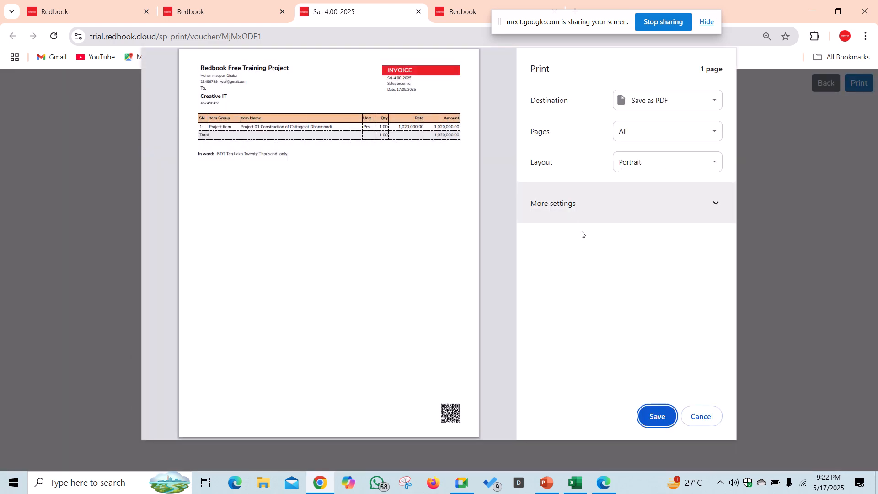
click(696, 418)
- Close the printed invoice tab and return to the Sales Invoice tab
click(229, 10)
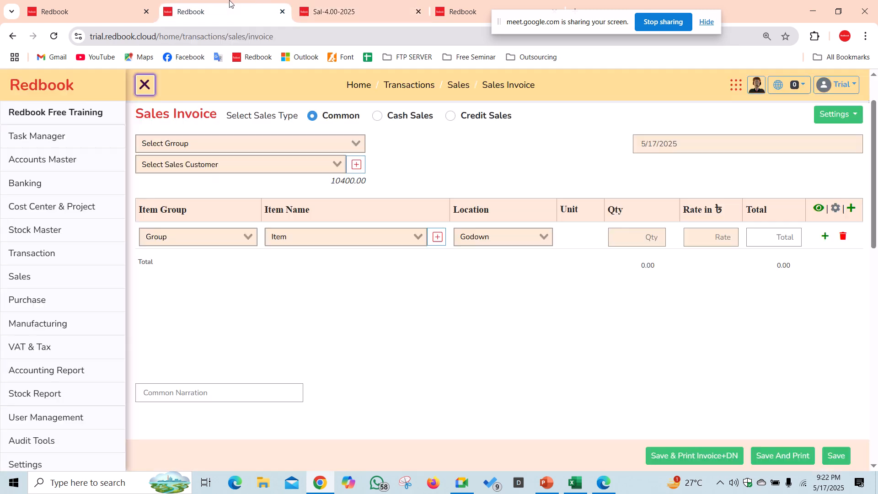
click(97, 5)
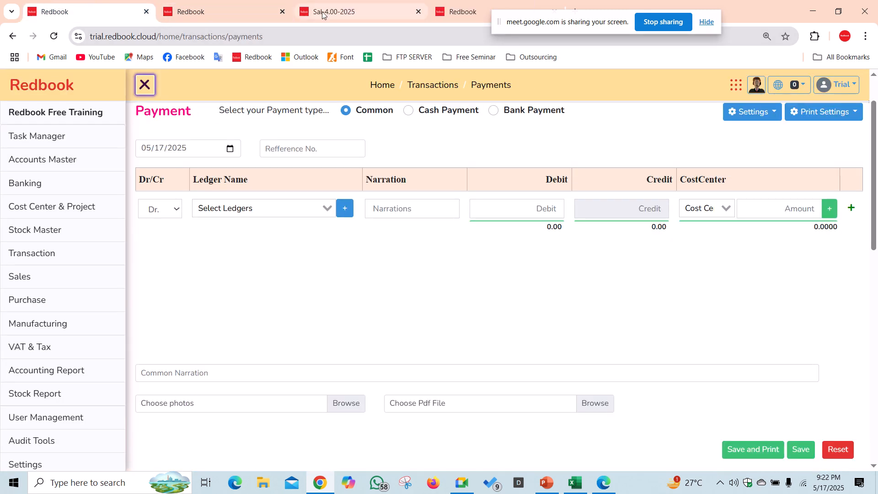
click(324, 15)
click(418, 12)
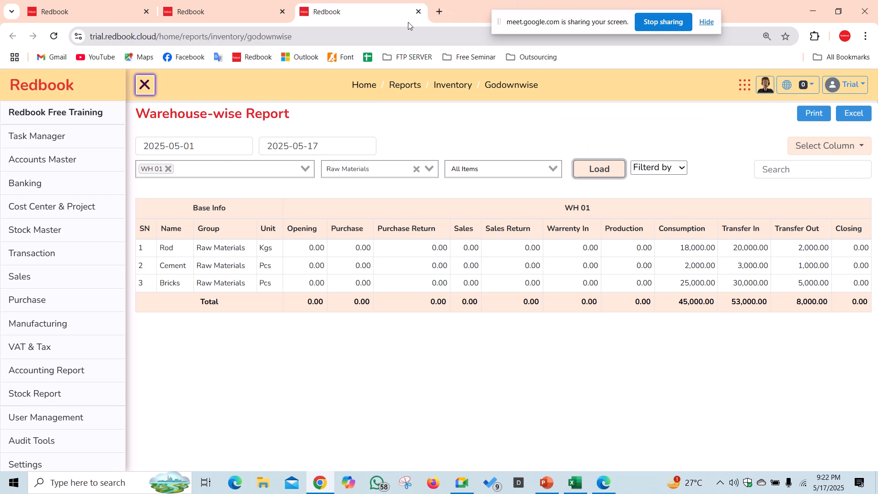
click(245, 7)
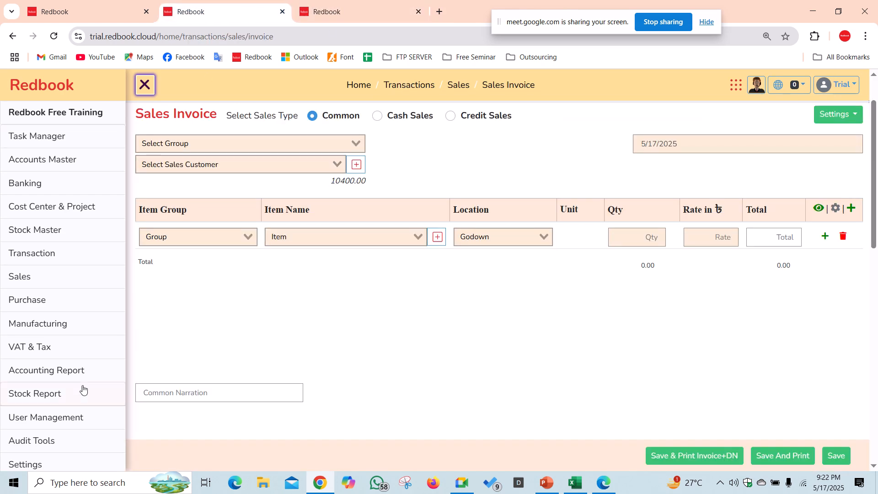
- Run the Branch/Project wise Profit report for Projects, PR 01 and PR 02, then view the Warehouse-wise Report
mouse_move(77, 212)
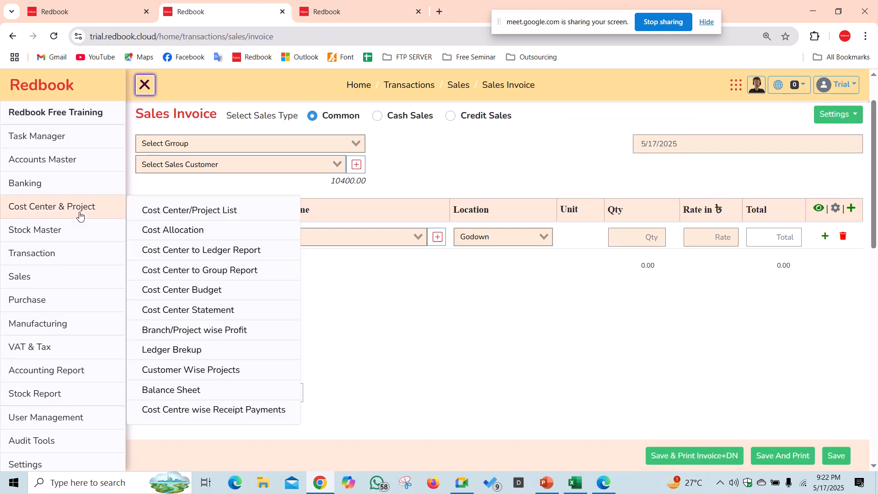
click(206, 335)
click(529, 196)
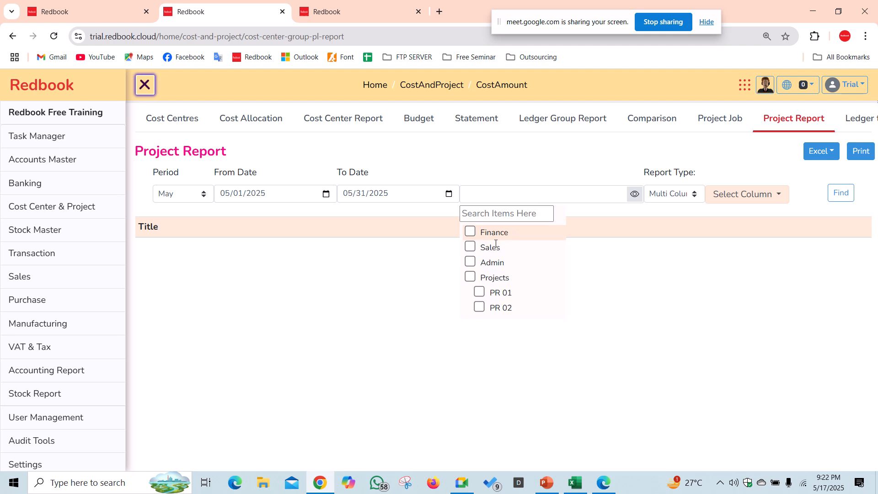
click(471, 278)
click(840, 192)
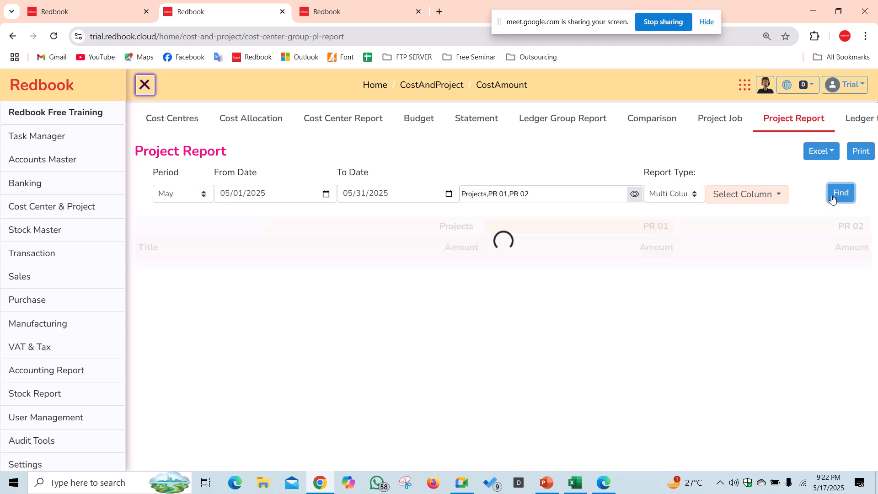
scroll(623, 201, down, 2)
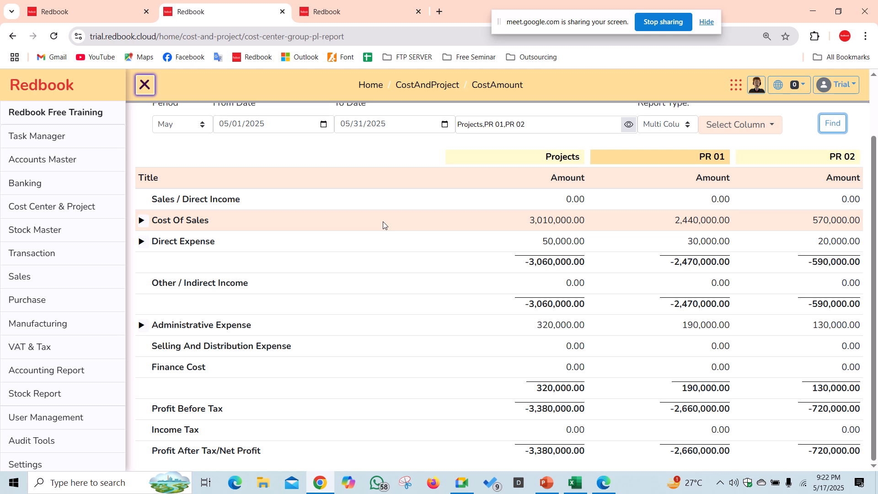
scroll(383, 222, up, 2)
click(378, 14)
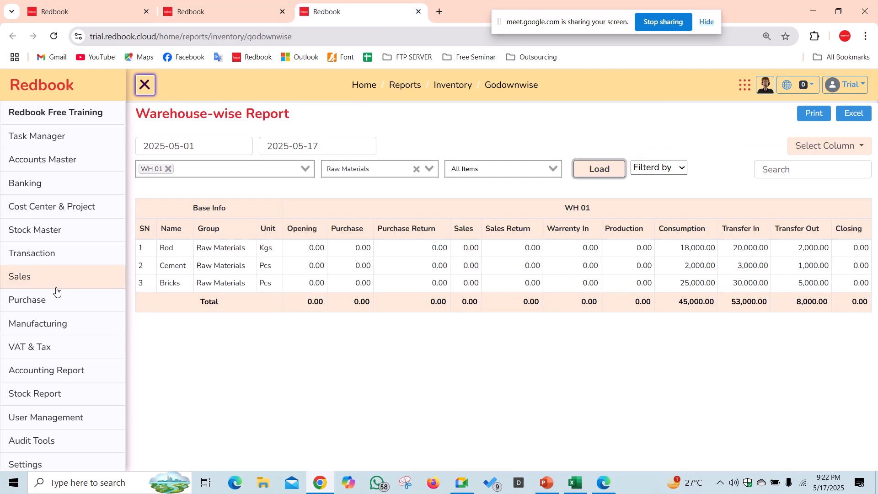
- Load the 17 May 2025 vouchers in the Daybook report
click(94, 370)
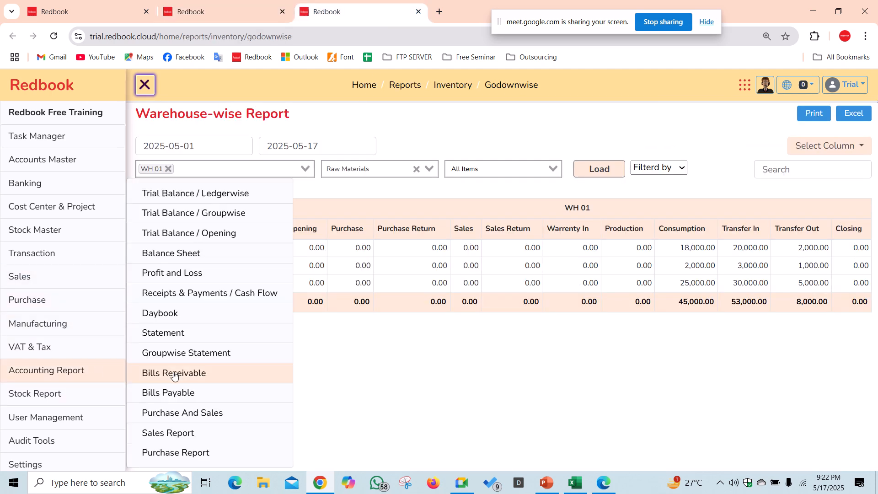
click(212, 318)
click(549, 149)
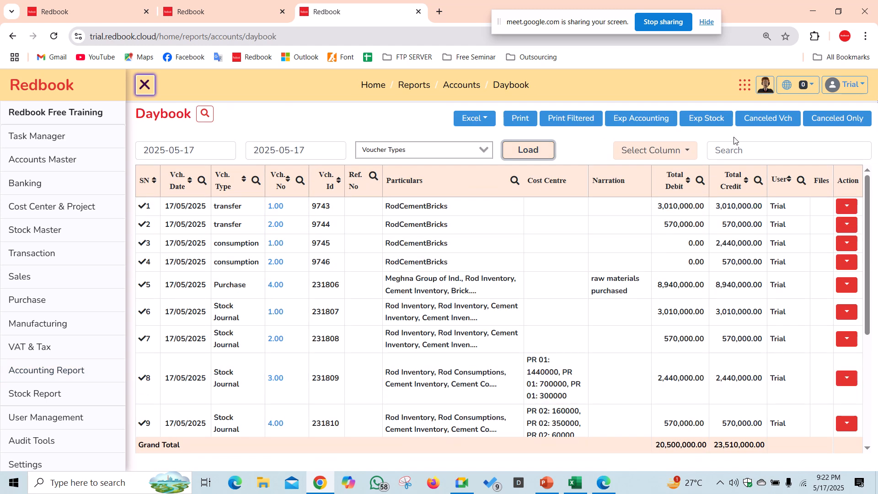
- Start a new blank sales invoice from the Sales Invoice list
mouse_move(49, 281)
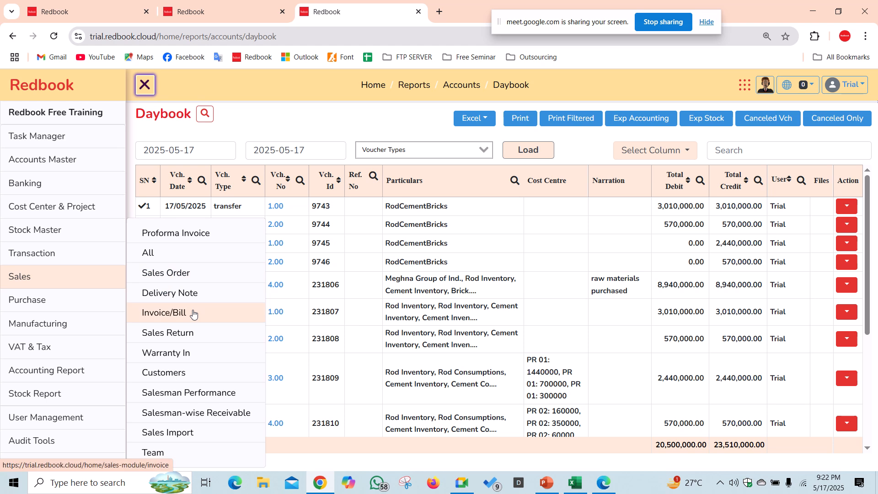
mouse_move(64, 253)
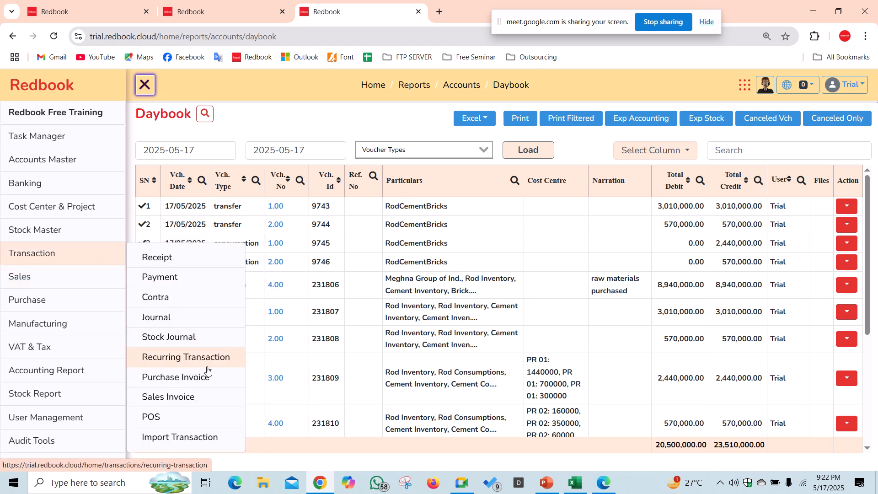
click(204, 396)
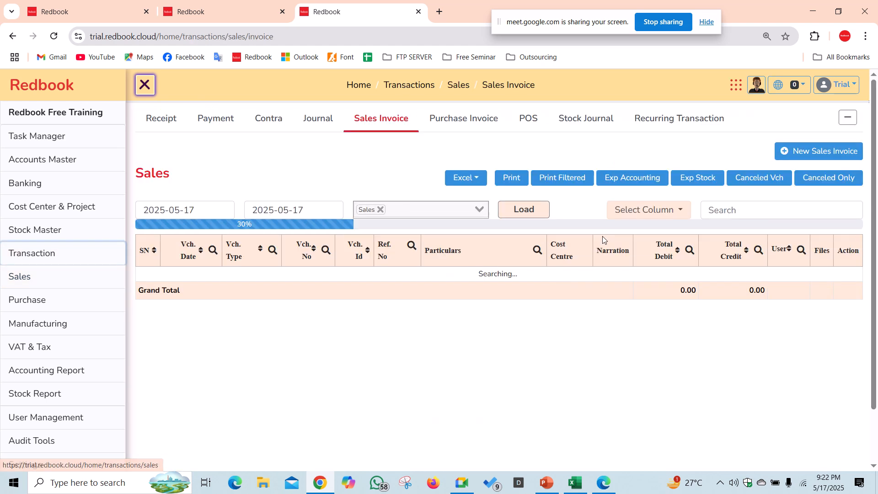
click(807, 151)
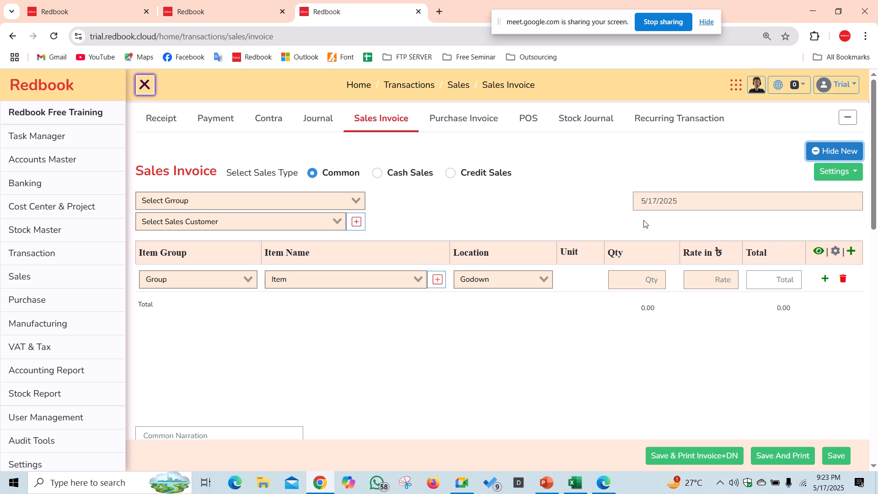
- Switch on Cost Center in the sales invoice Form Settings, save, and return to the Sales list
click(852, 174)
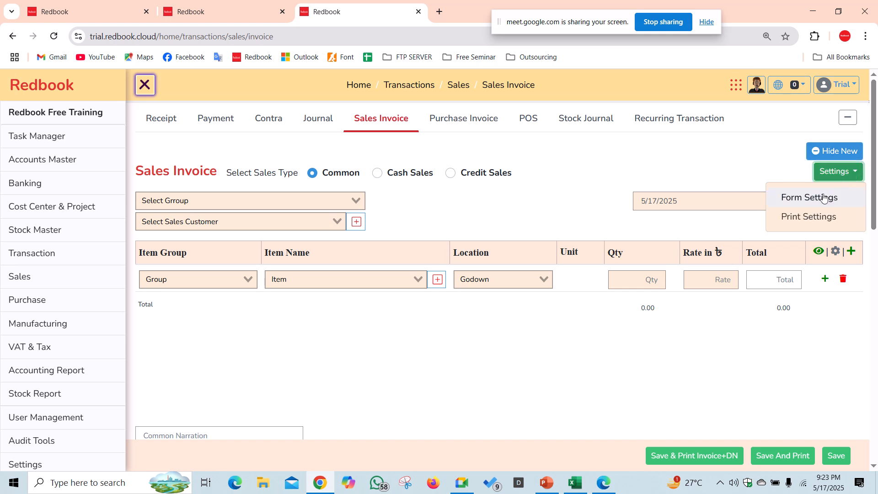
click(798, 199)
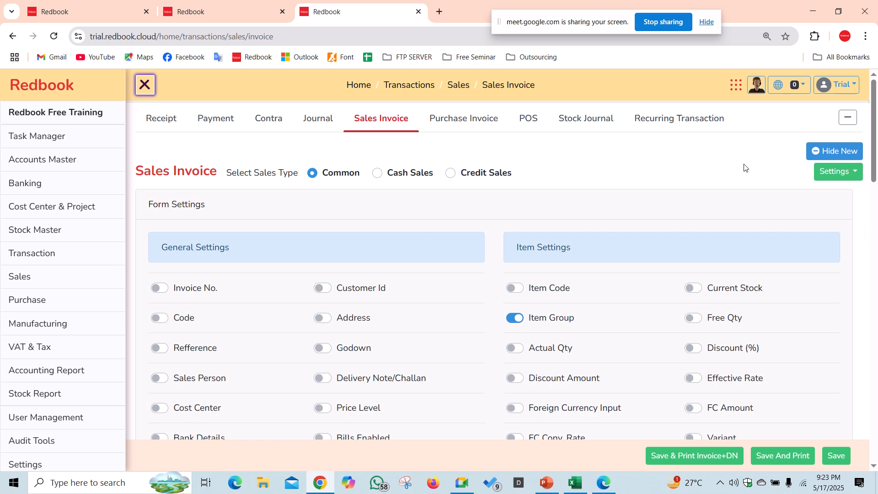
scroll(271, 253, down, 3)
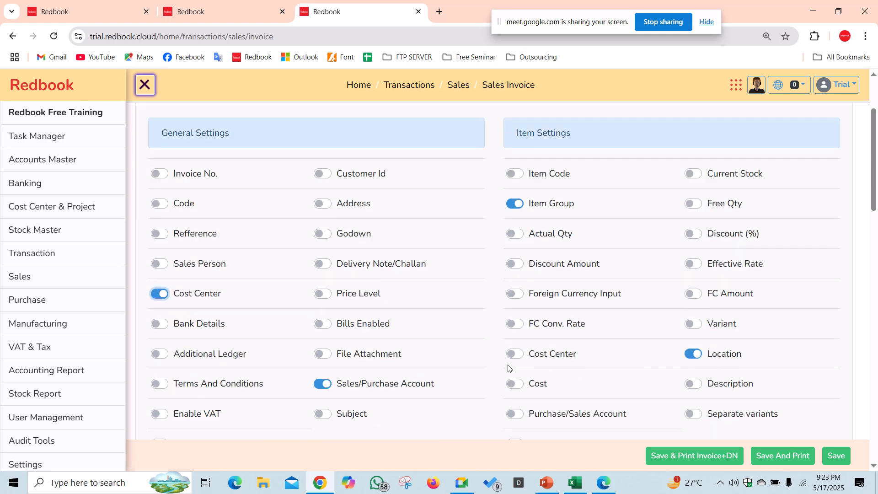
scroll(693, 423, down, 1)
scroll(551, 419, down, 1)
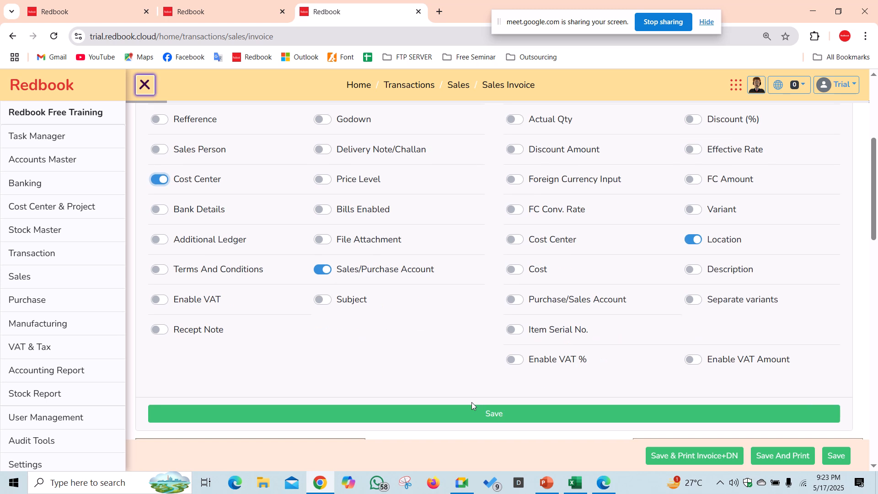
click(470, 407)
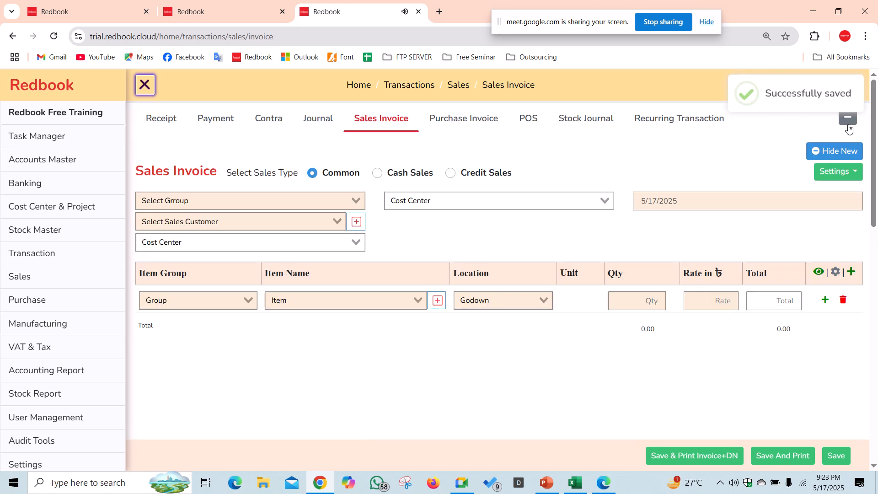
click(835, 151)
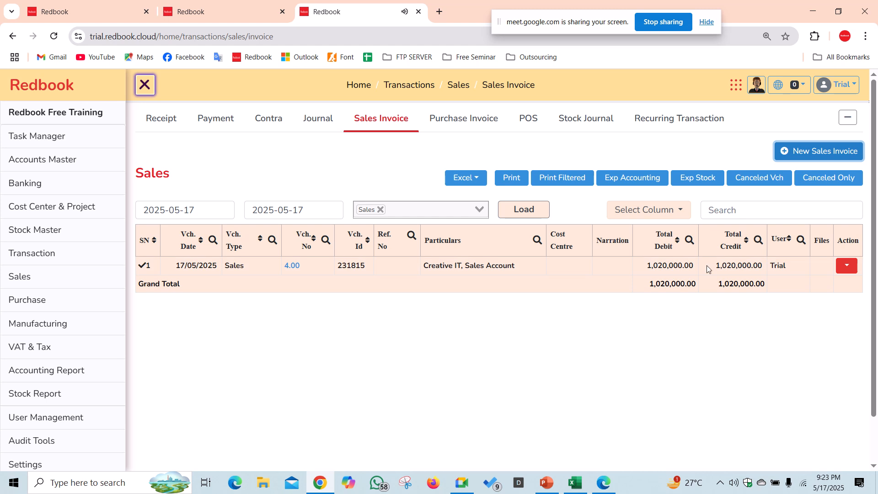
- Edit the Creative IT sales invoice to assign cost centre PR 01 and update it
click(847, 265)
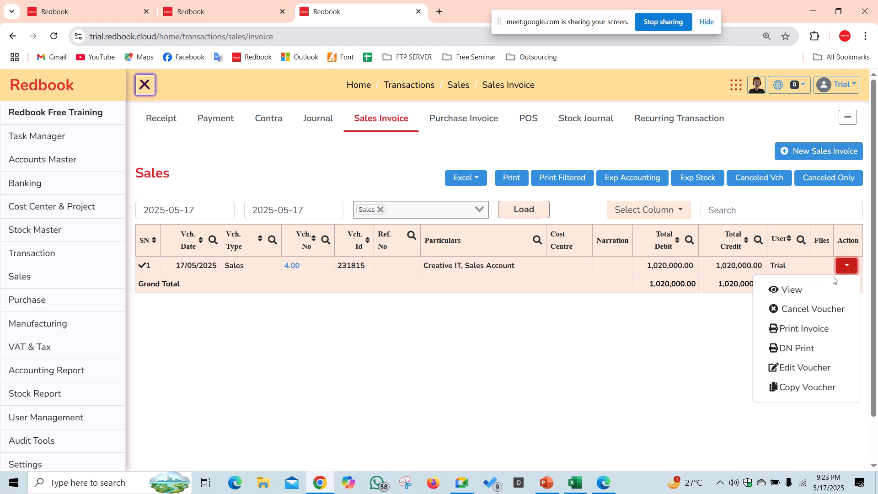
click(799, 366)
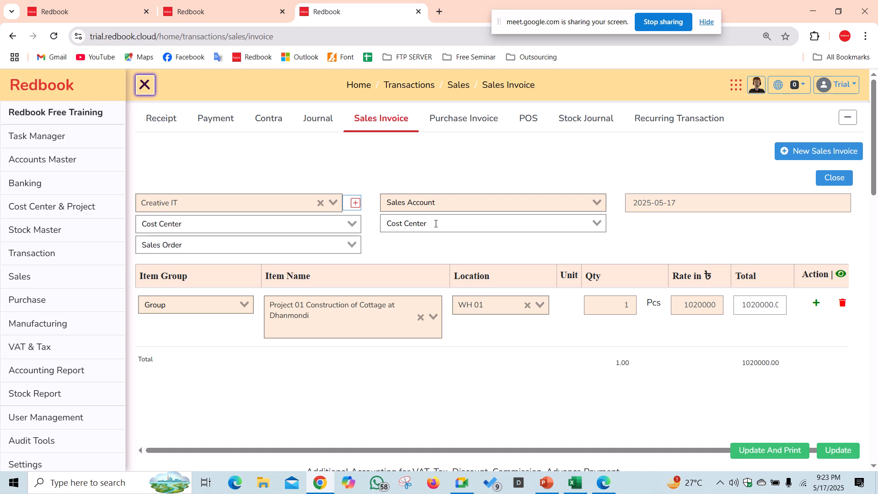
click(436, 223)
click(428, 288)
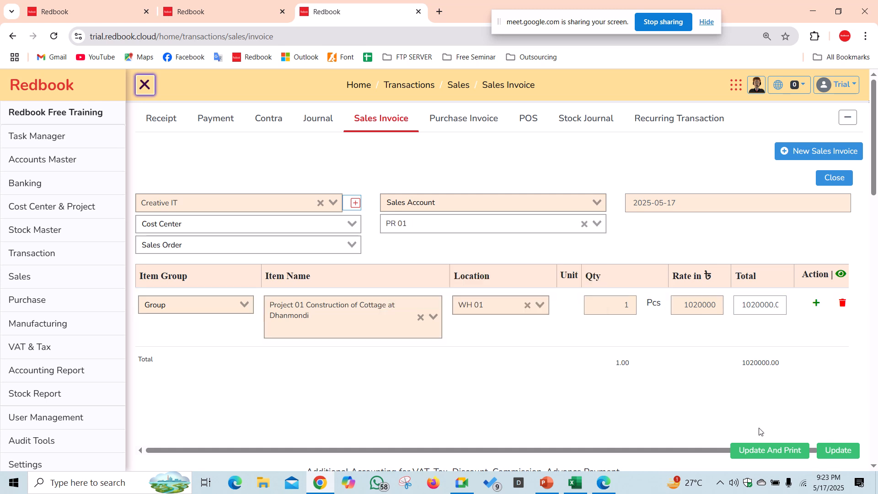
click(838, 449)
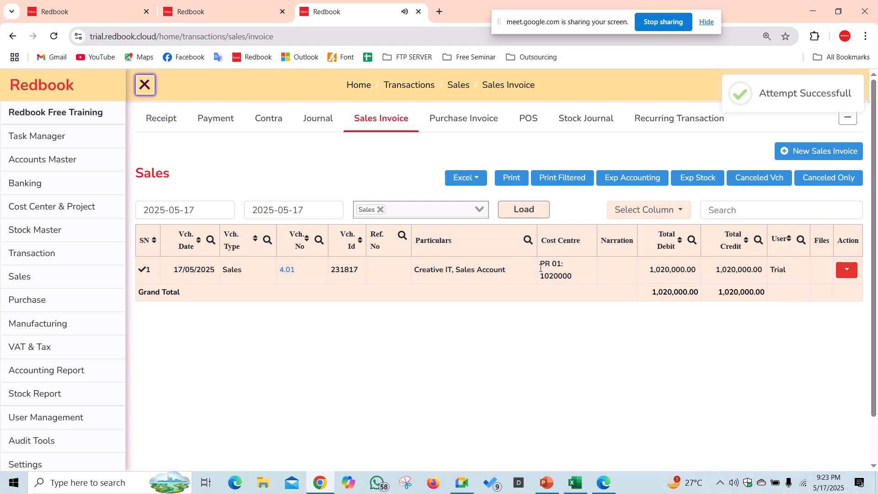
drag(565, 283, 572, 280)
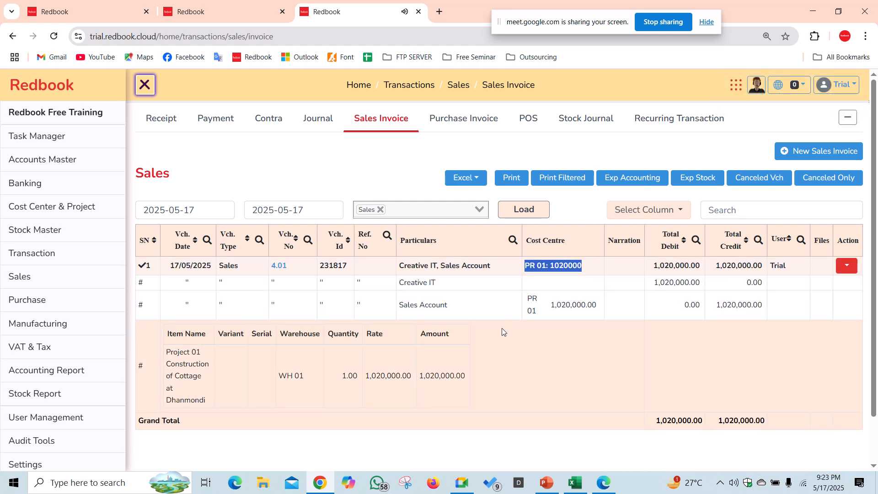
- Refresh the Project Report to check PR 01's 1,020,000 sales income and reduced loss
click(256, 12)
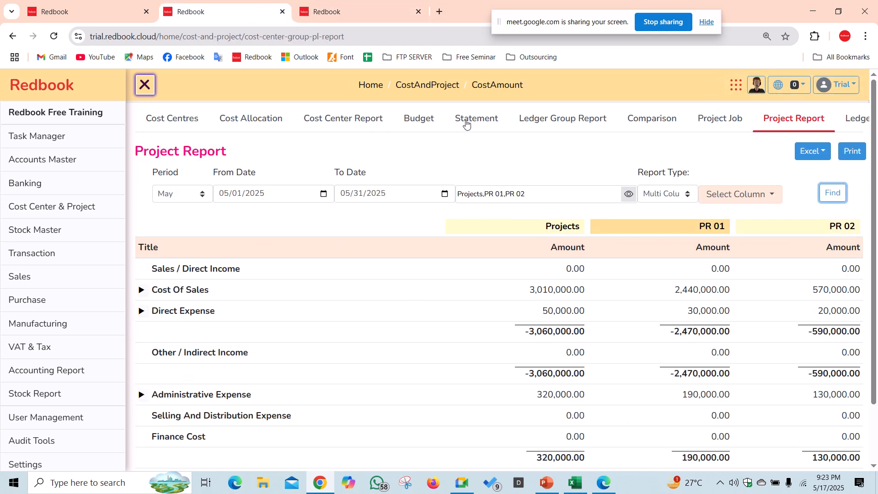
click(833, 194)
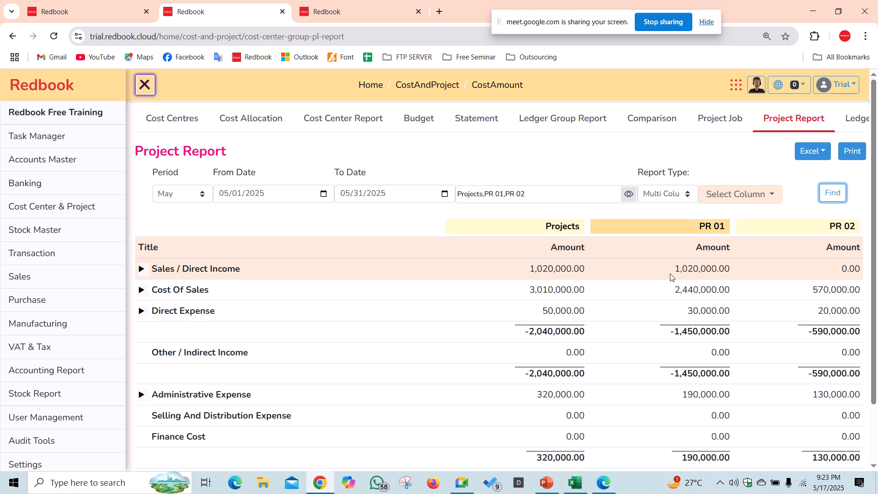
drag(678, 268, 731, 269)
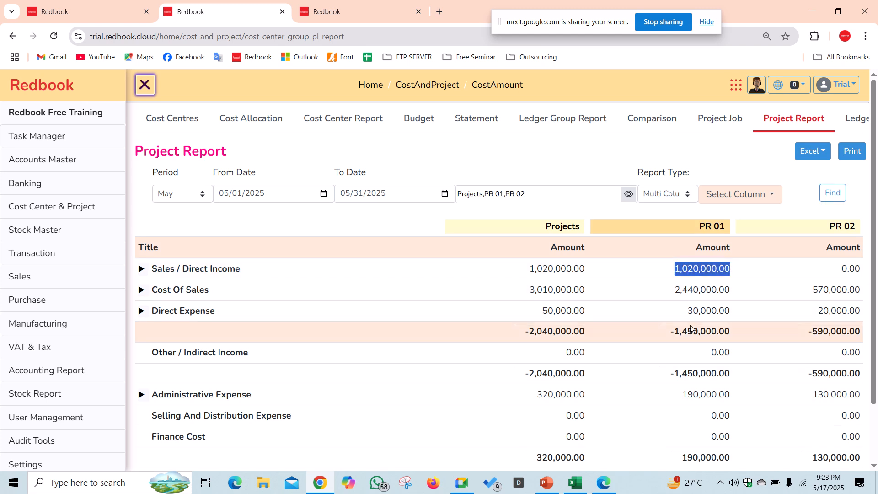
drag(689, 331, 663, 334)
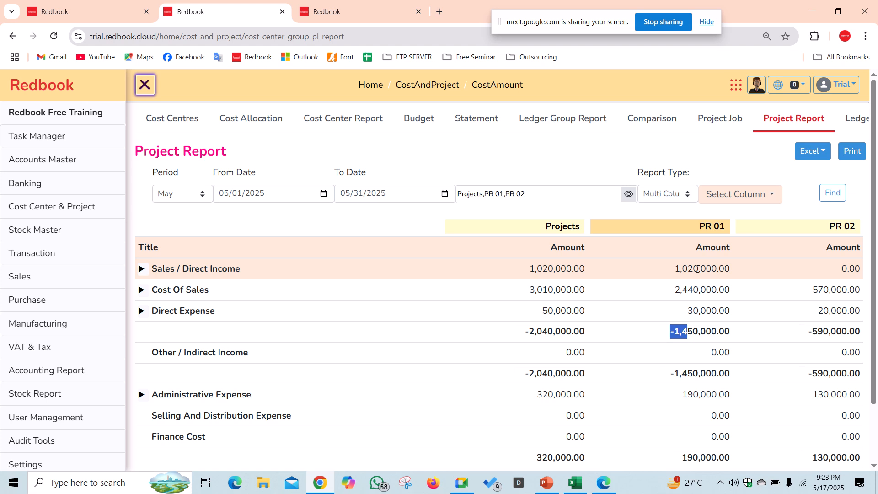
scroll(663, 282, down, 2)
scroll(660, 276, up, 2)
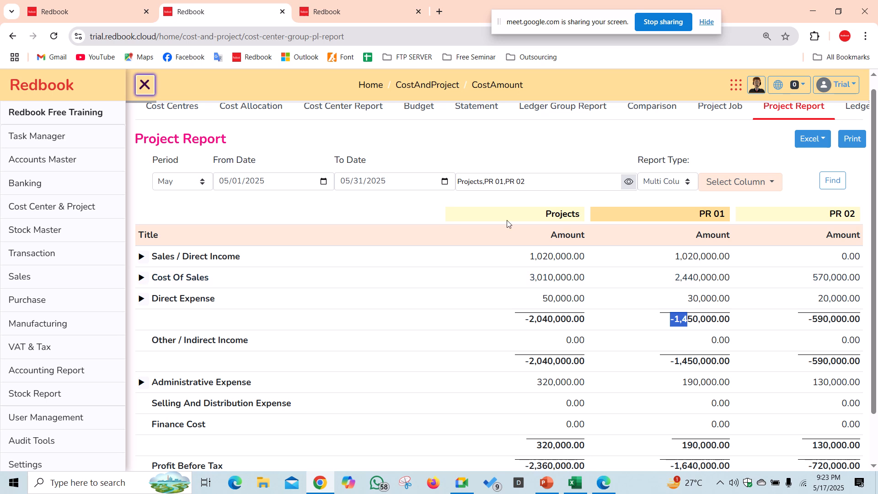
scroll(506, 224, down, 2)
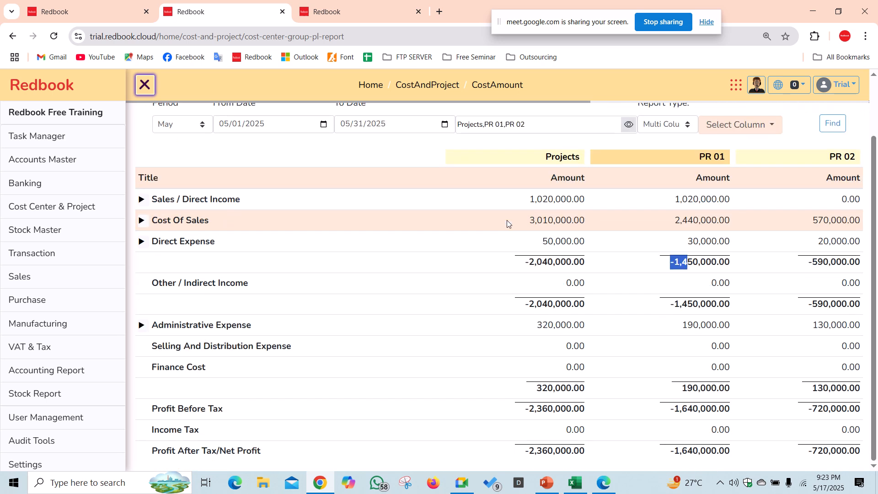
drag(680, 451, 733, 442)
scroll(439, 297, up, 2)
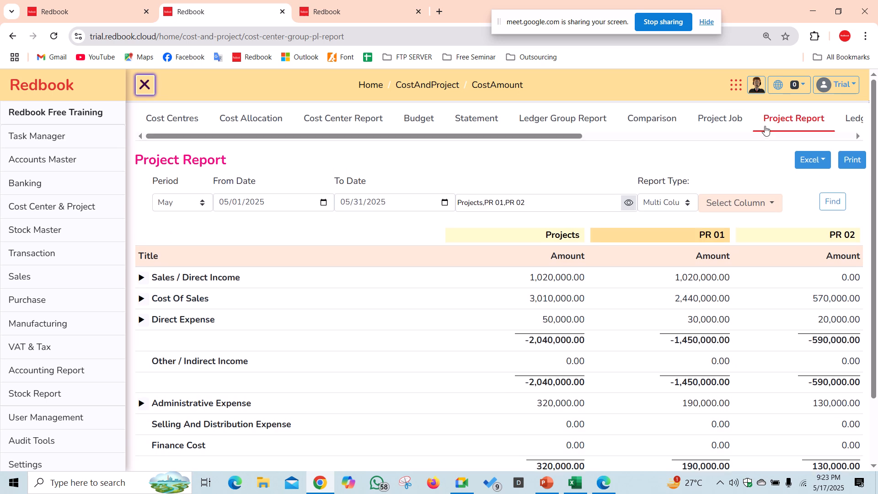
- Check PR 01's Project Job figures (1,250,000 contract, 1,020,000 income, 830,000 profit), then open Comparison
click(719, 119)
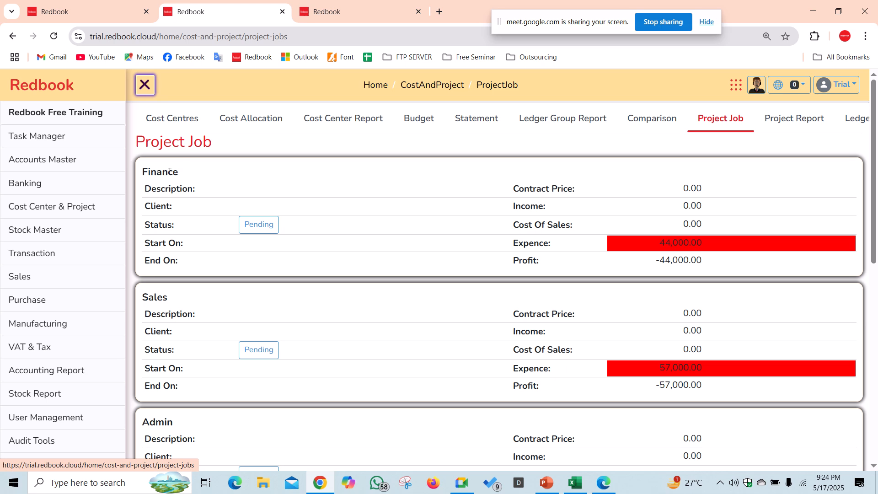
scroll(264, 214, down, 8)
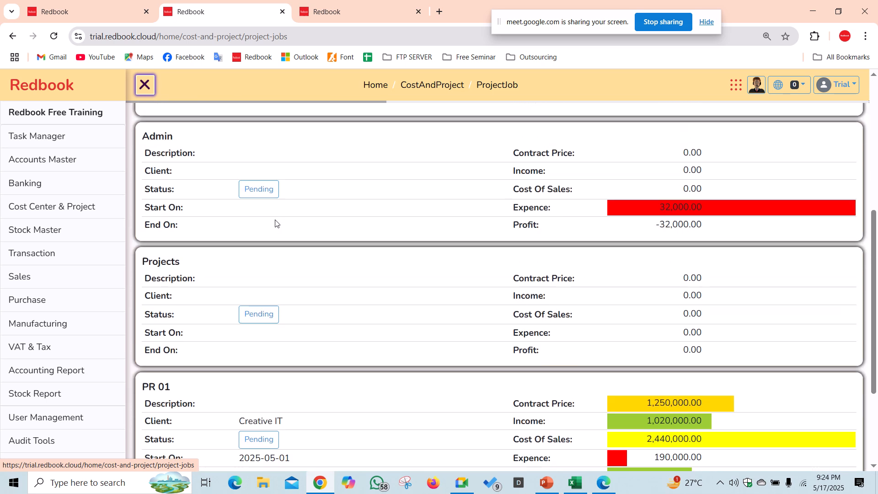
scroll(264, 231, down, 1)
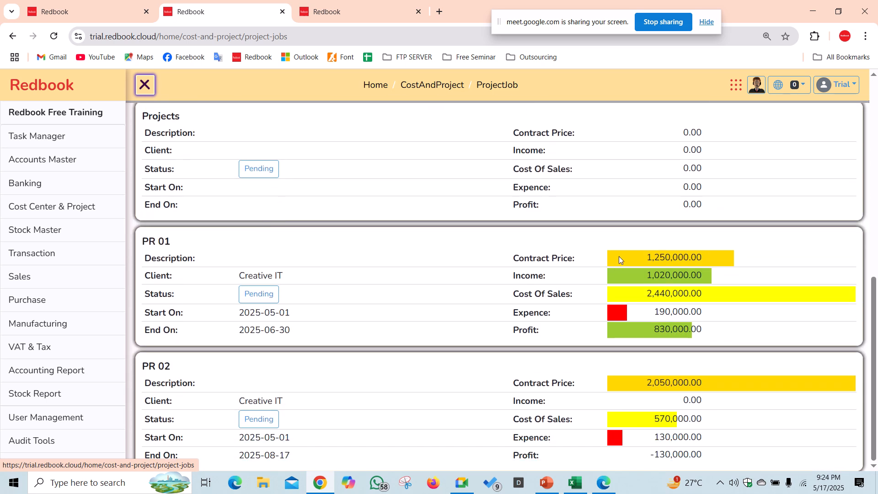
drag(620, 259, 743, 257)
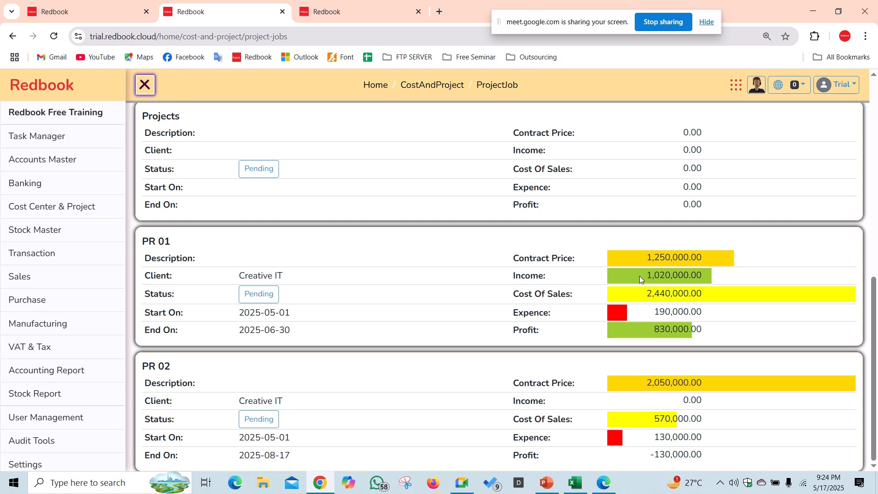
drag(639, 276, 729, 276)
drag(627, 290, 703, 292)
drag(642, 313, 727, 314)
drag(644, 333, 710, 324)
click(560, 340)
scroll(497, 334, up, 10)
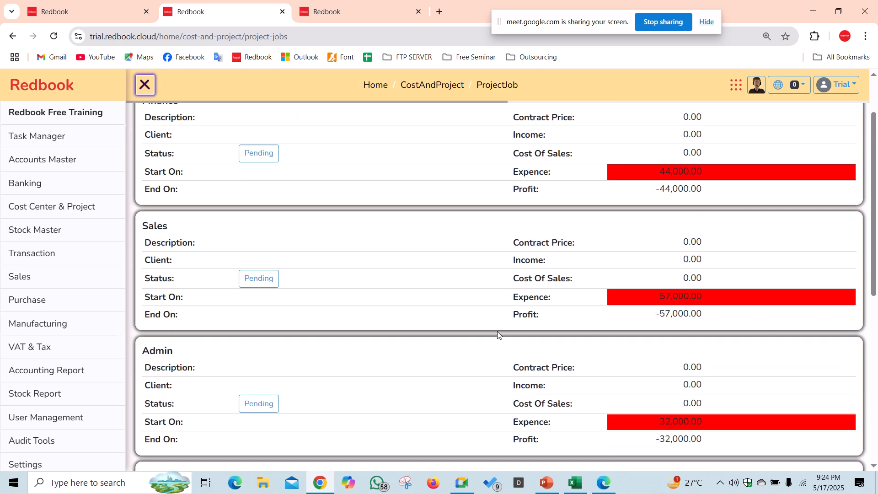
click(664, 121)
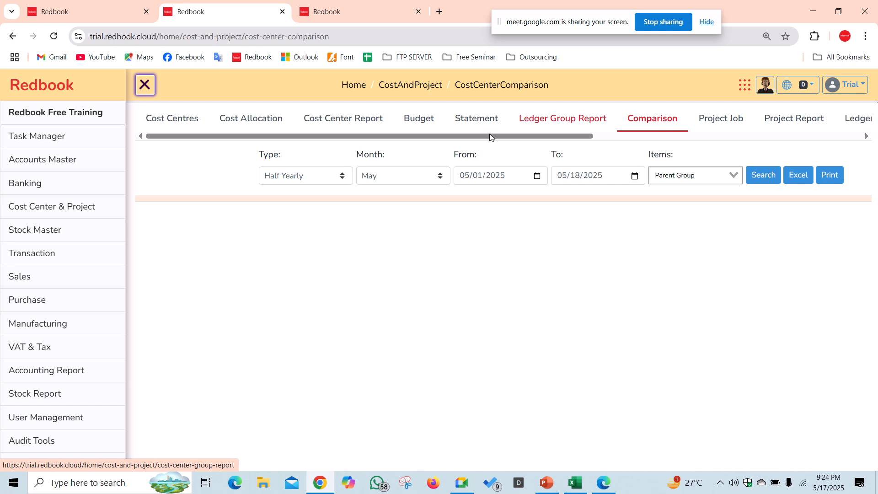
- Load PR 01's budget-versus-actual figures on the cost centre Budget page
click(554, 119)
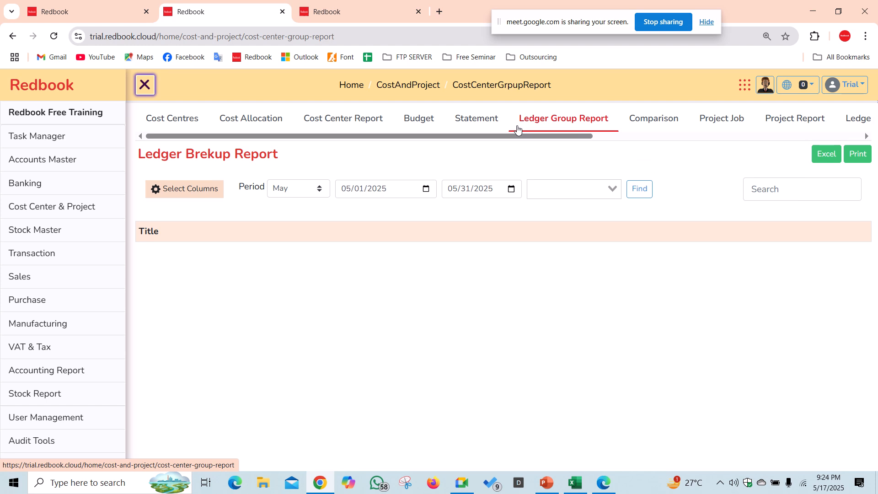
click(482, 121)
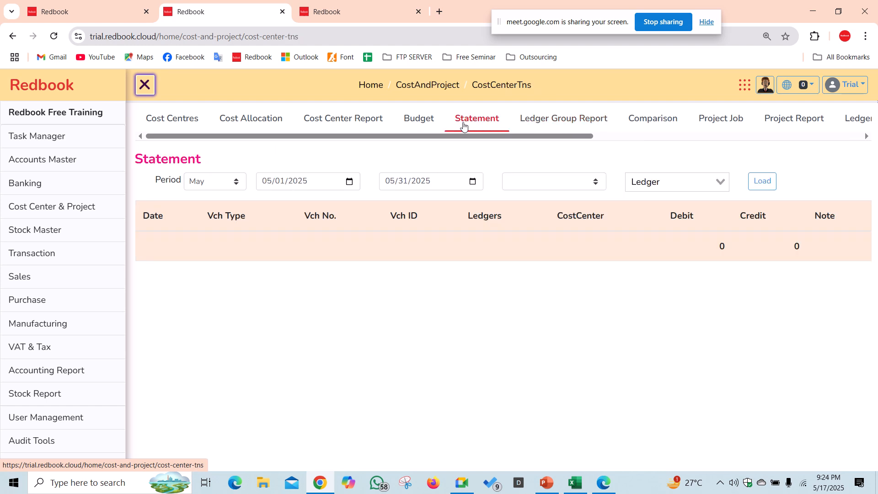
click(416, 122)
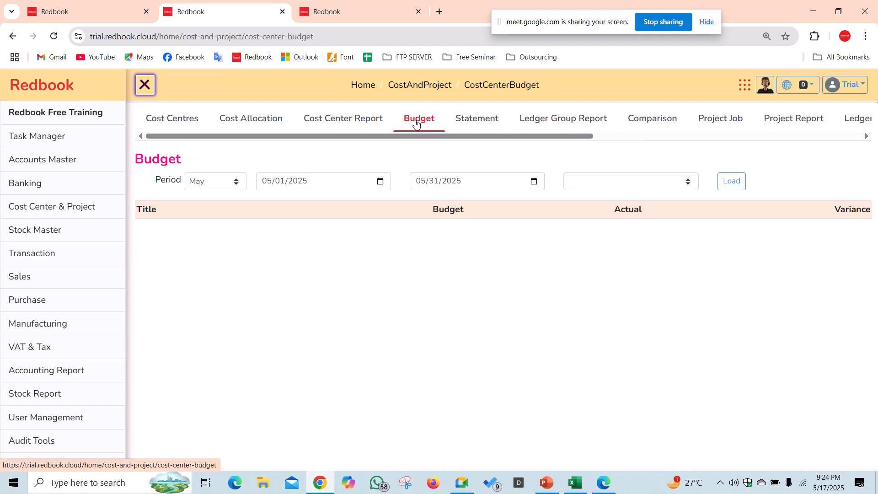
click(595, 176)
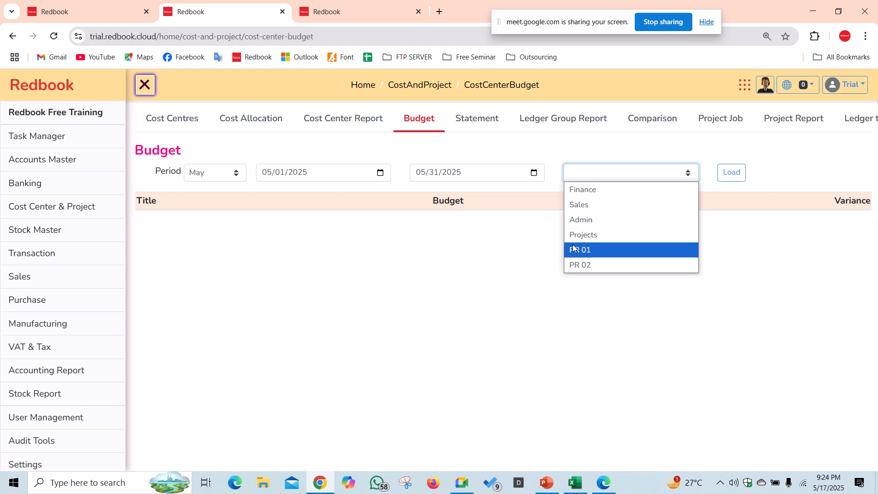
click(576, 249)
click(720, 173)
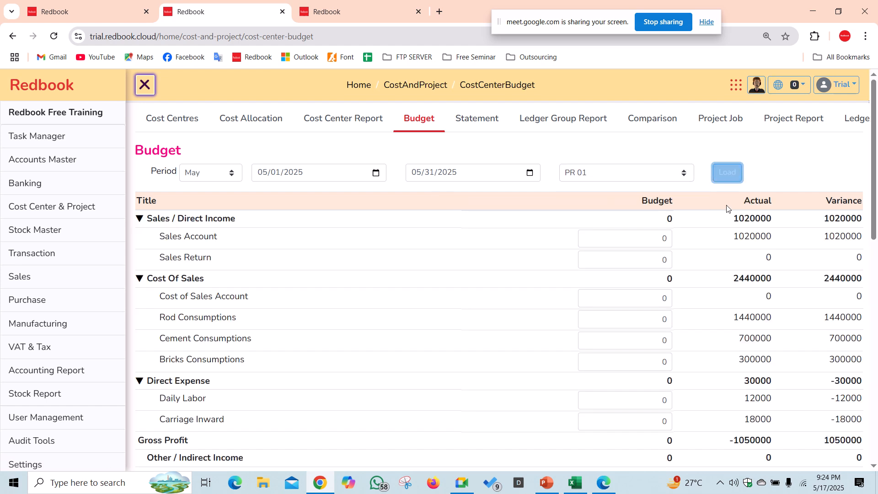
double_click(761, 217)
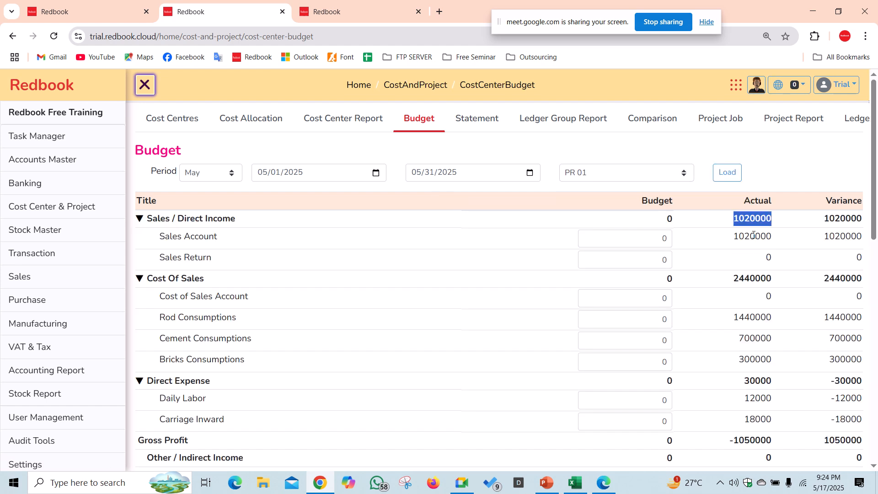
click(754, 235)
scroll(331, 323, down, 3)
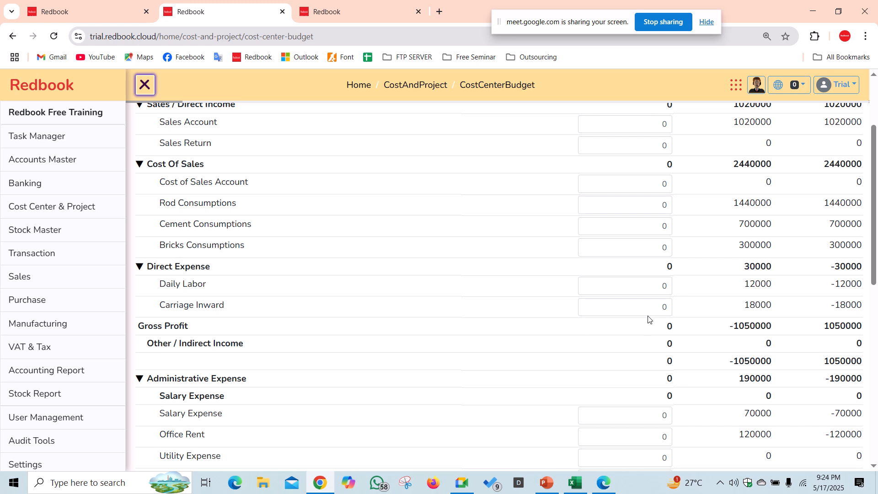
- Enter budgets Daily Labor 20000, Carriage Inward 30000, Office Rent 110000, Salary Expense 1000, and upload
click(651, 287)
text(20000)
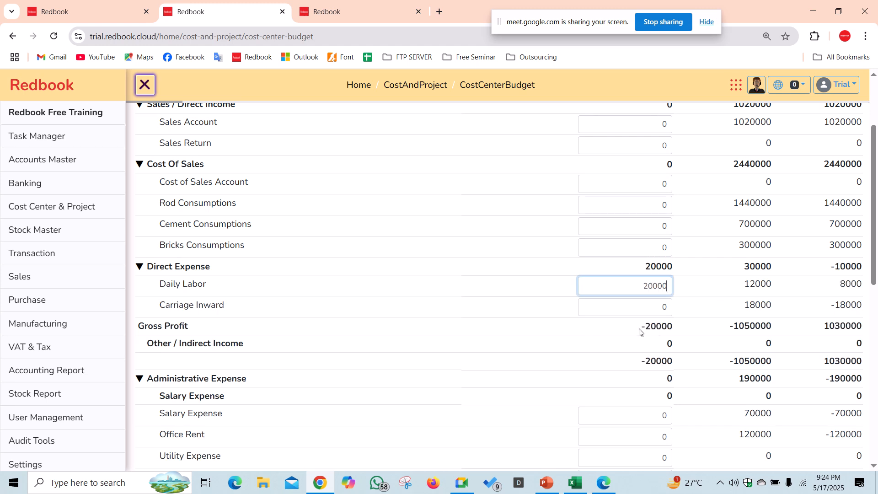
click(652, 311)
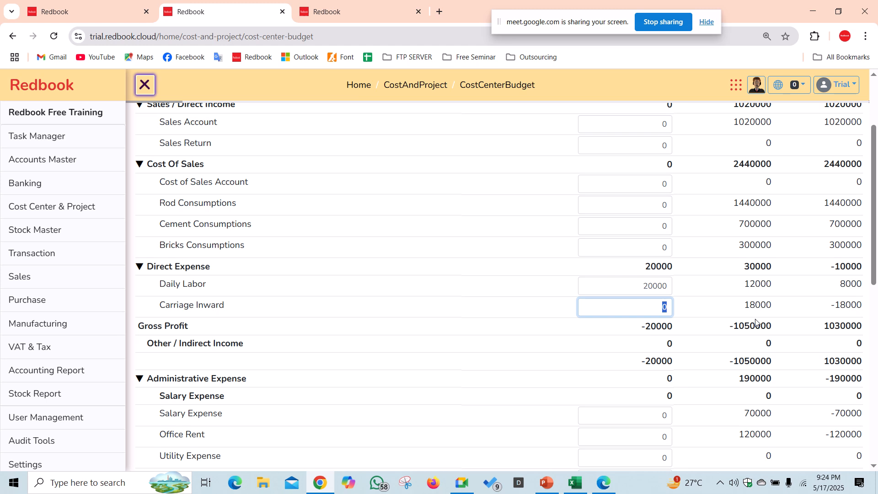
text(30000)
scroll(692, 338, down, 1)
click(641, 385)
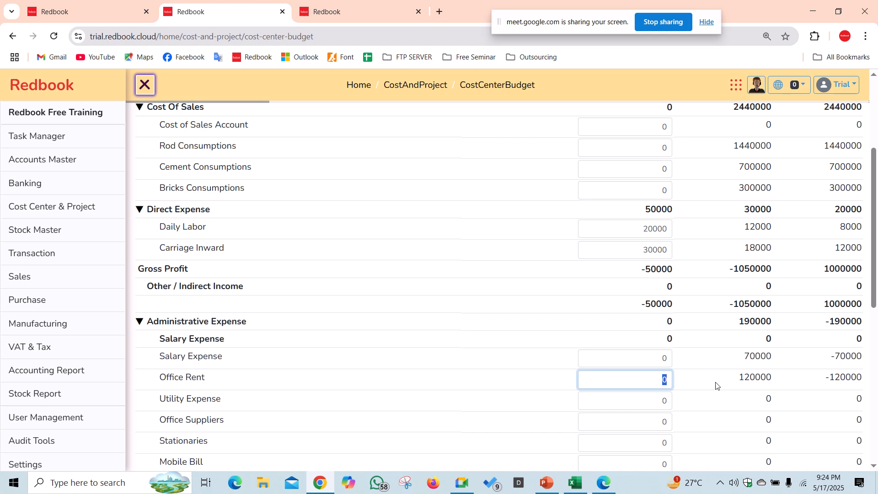
text(110000)
click(645, 358)
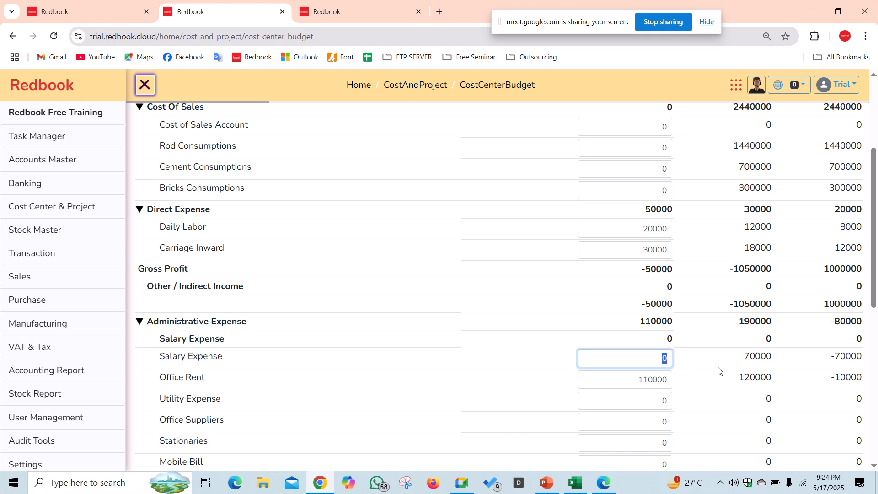
text(10000)
scroll(719, 372, down, 8)
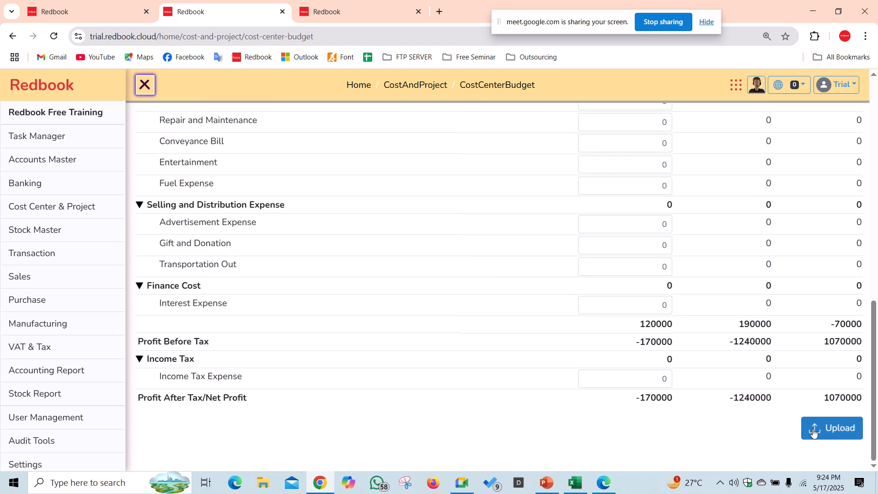
click(814, 432)
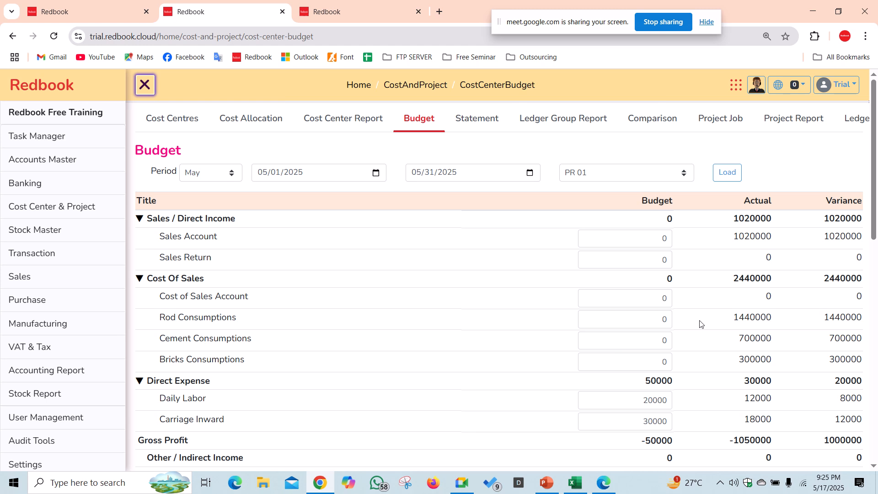
scroll(812, 320, down, 2)
double_click(850, 285)
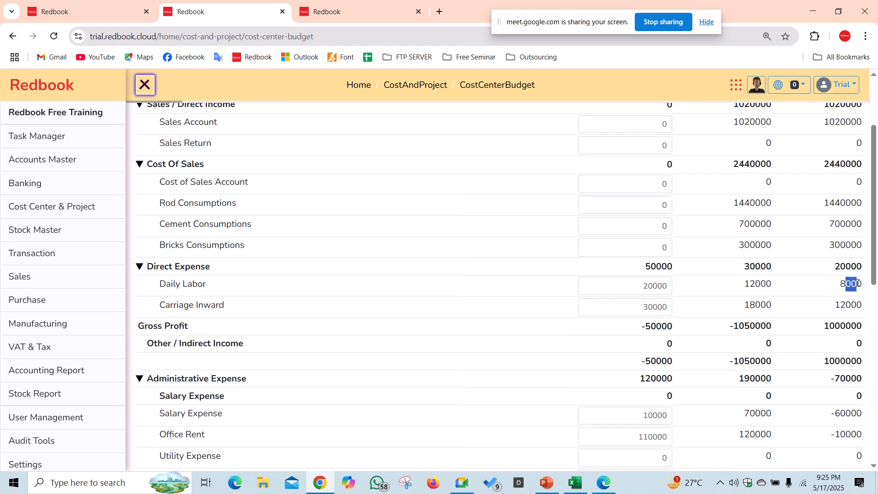
click(850, 302)
scroll(849, 372, down, 1)
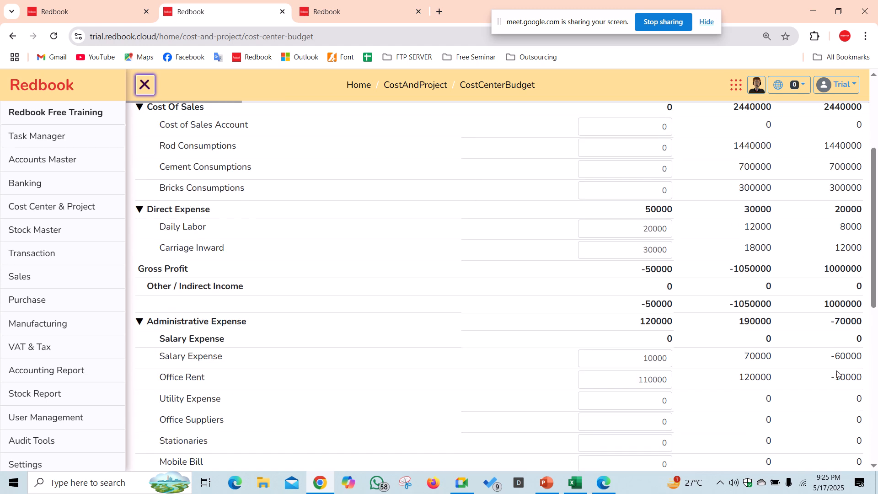
double_click(846, 355)
double_click(845, 376)
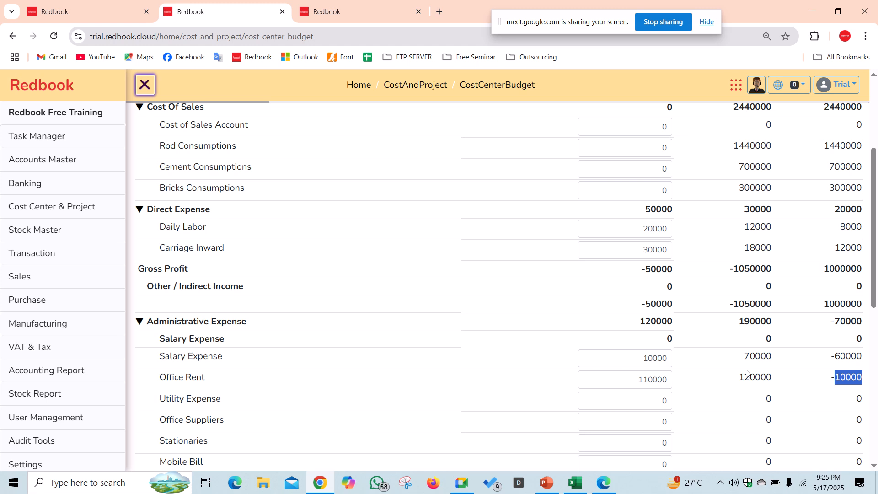
scroll(750, 372, up, 3)
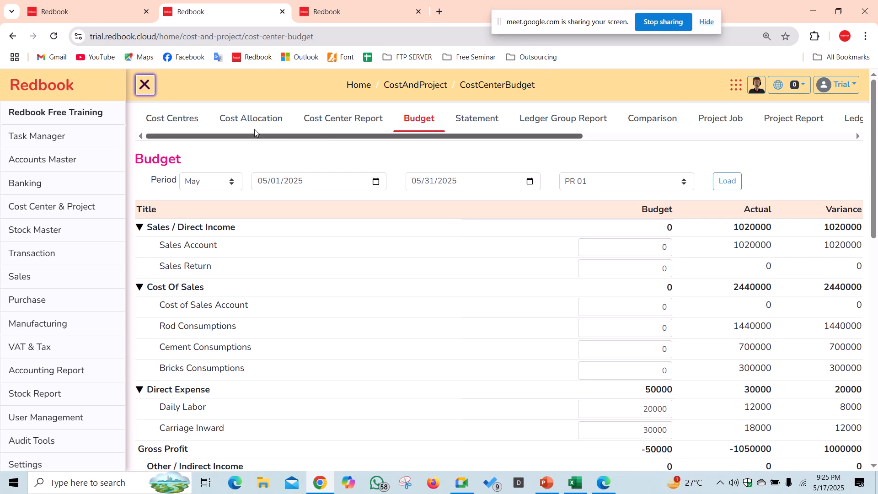
- Start a new cost allocation and inspect its Finance, Admin, PR 01 and PR 02 basis fields
click(181, 119)
click(245, 129)
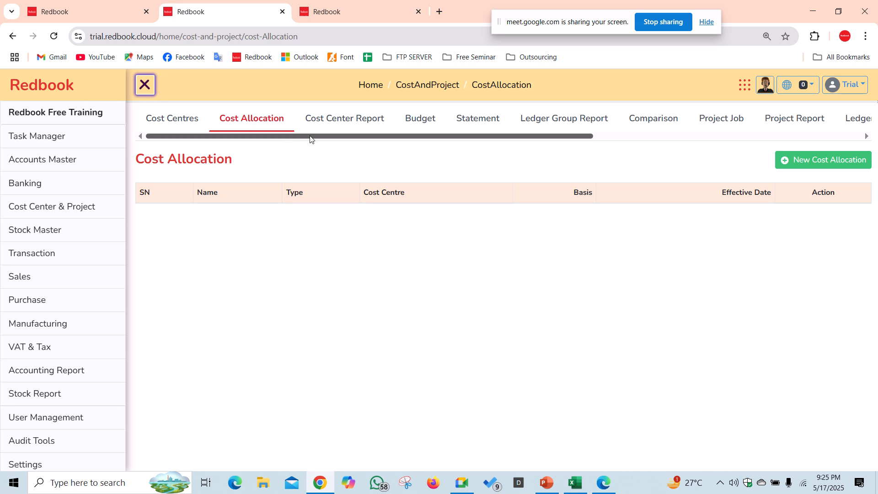
click(841, 153)
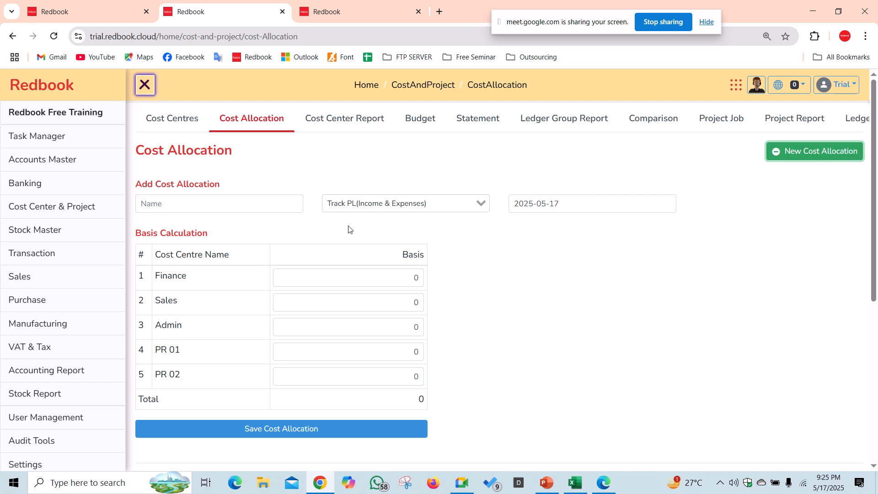
click(331, 276)
key(Tab)
click(402, 333)
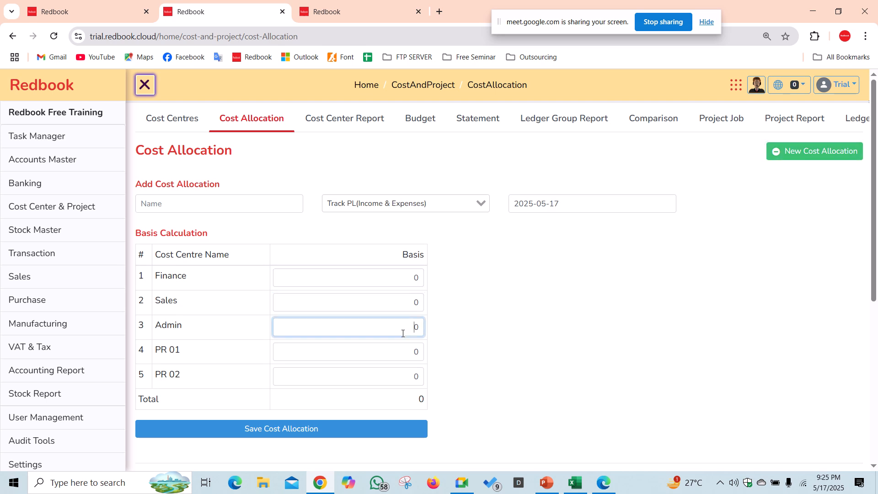
click(409, 356)
double_click(390, 378)
double_click(435, 391)
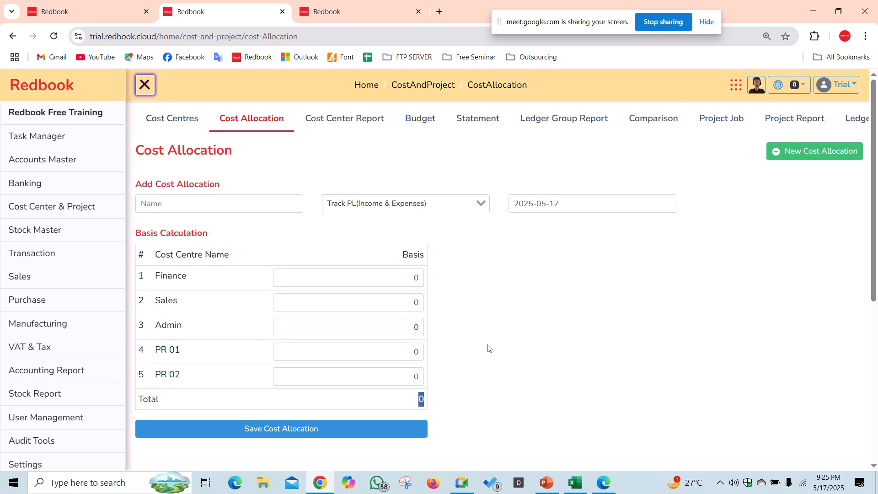
click(500, 323)
- Go from the Cost Center Report to the cost centre Budget and Statement pages
click(357, 125)
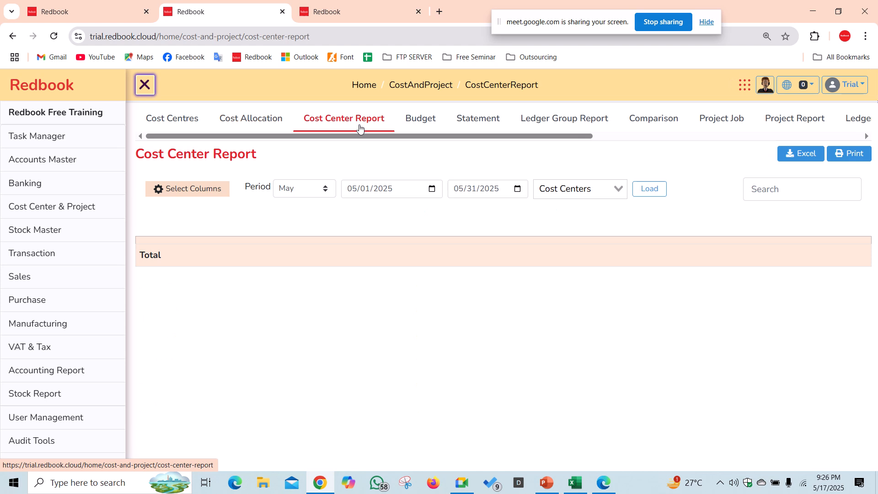
click(255, 128)
click(347, 124)
click(435, 123)
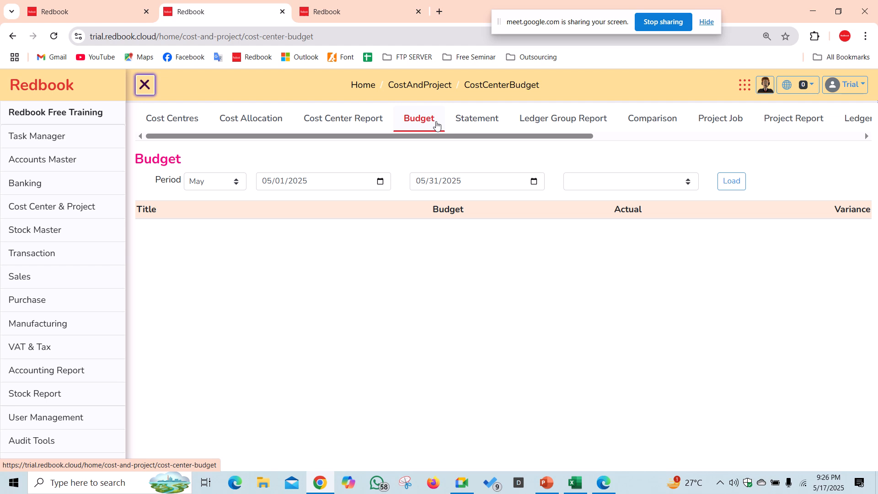
click(488, 120)
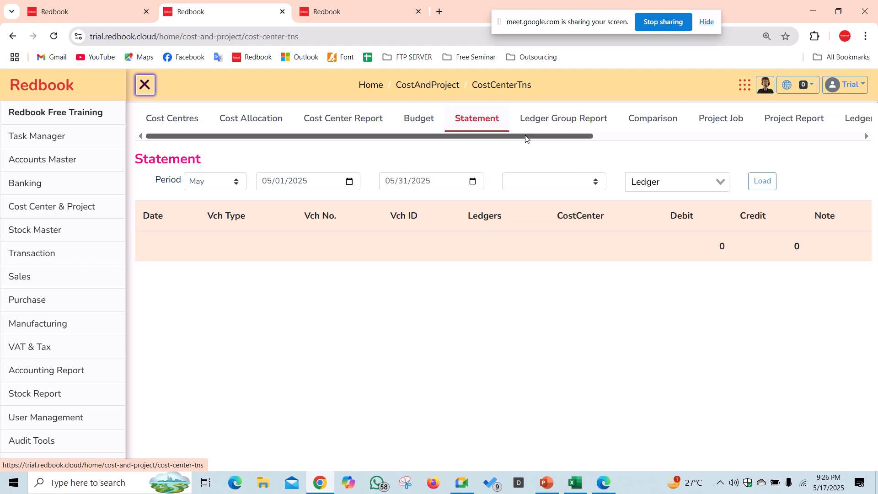
drag(525, 136, 626, 147)
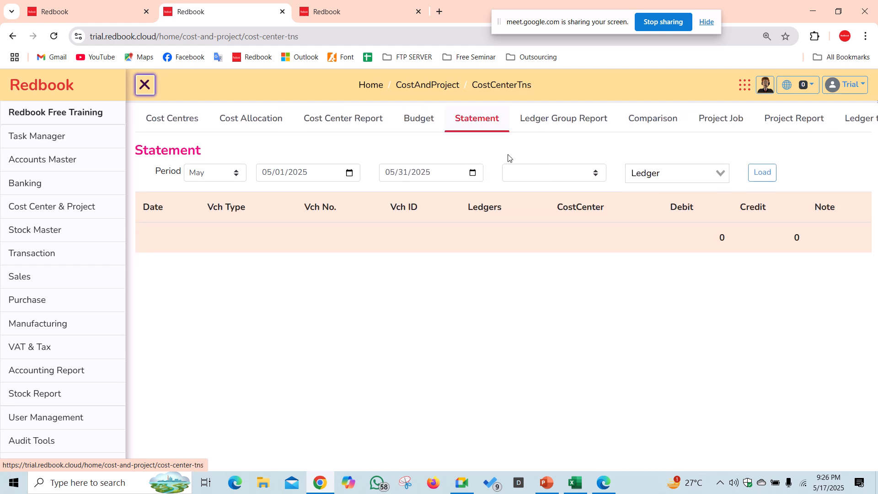
- View Comparison, Ledger Group, Project Job and Cost Centre wise Receipt Payments pages, then switch to Meet
click(484, 121)
click(417, 122)
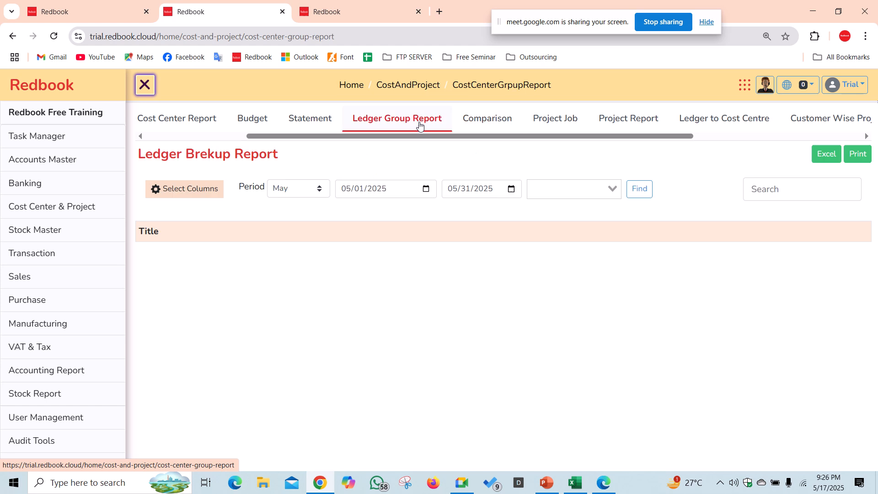
click(538, 124)
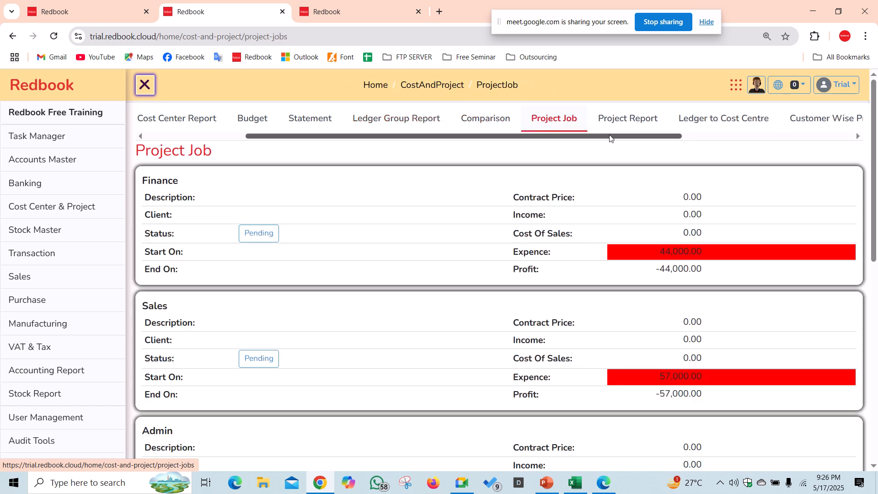
drag(606, 137, 731, 160)
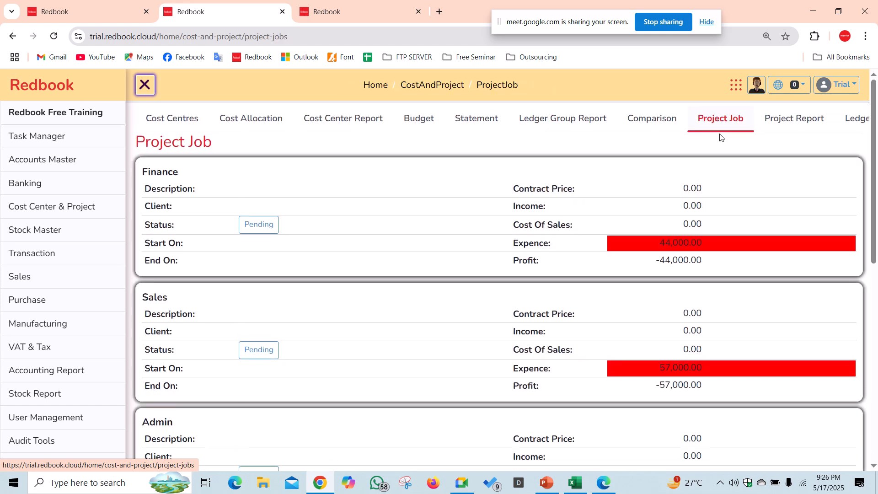
click(797, 127)
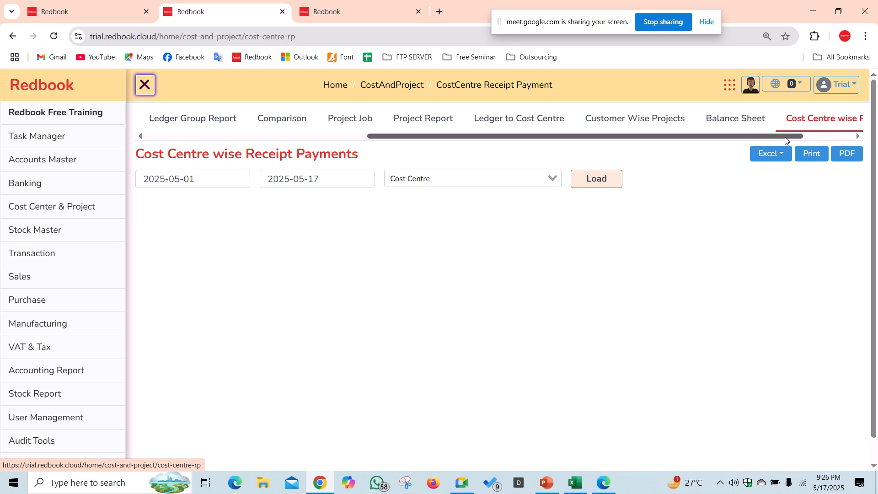
drag(787, 140, 864, 138)
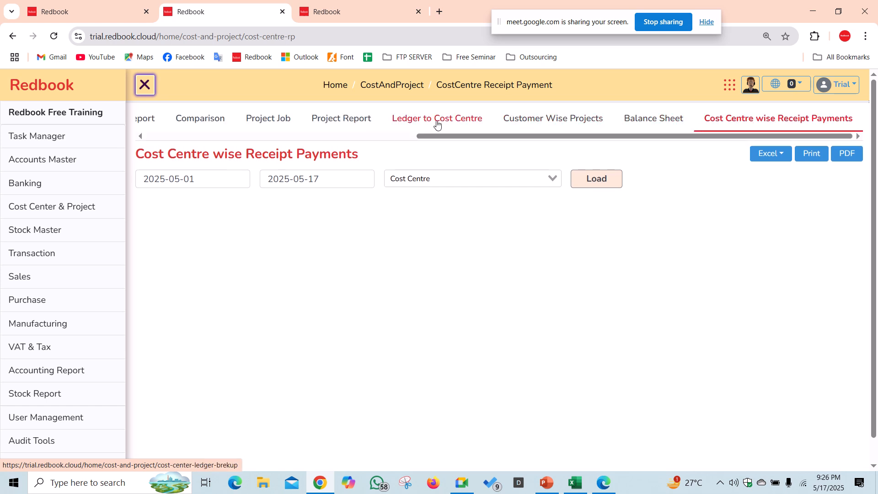
drag(483, 141, 208, 142)
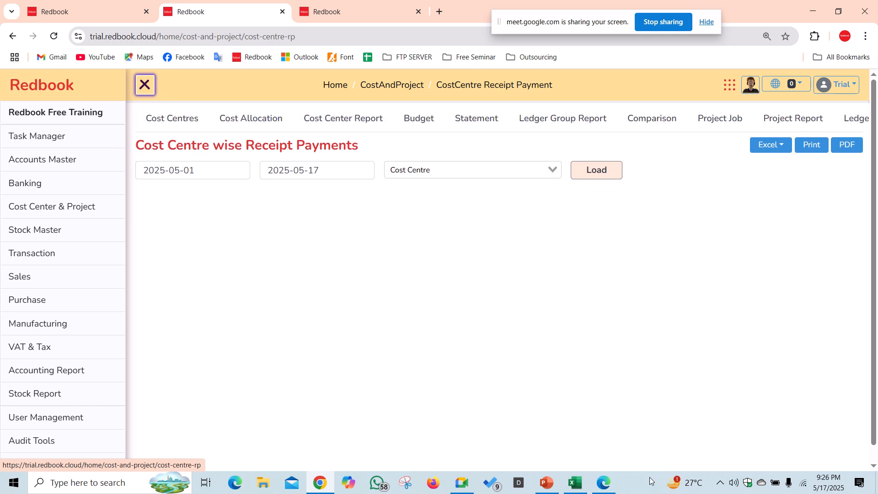
click(454, 481)
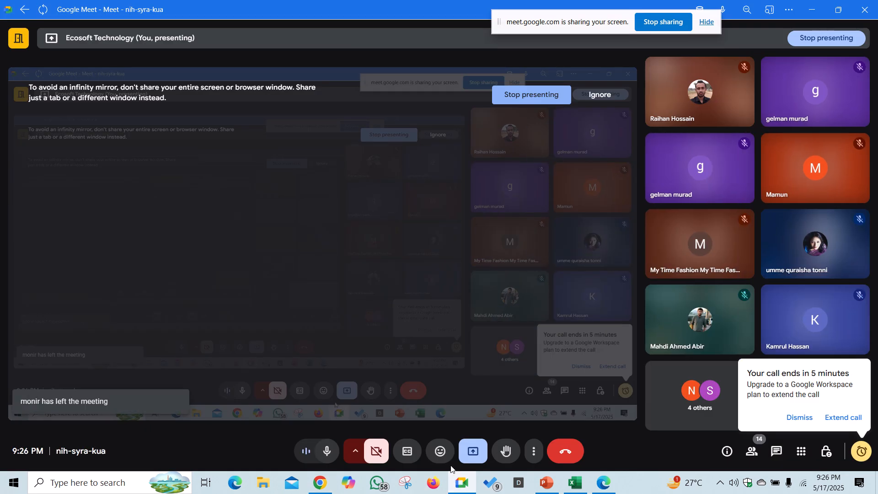
- Load Profit & Loss from 05/01/2025, then switch to the sales list showing the PR 01 invoice
click(320, 483)
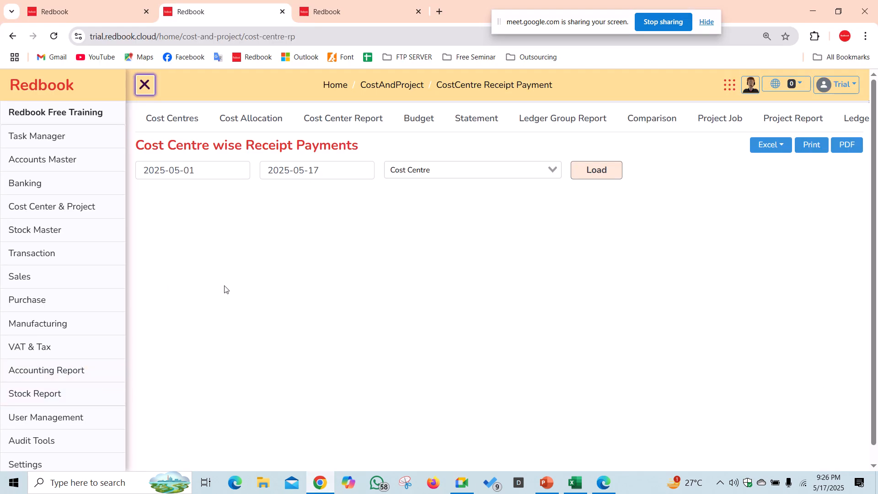
click(108, 368)
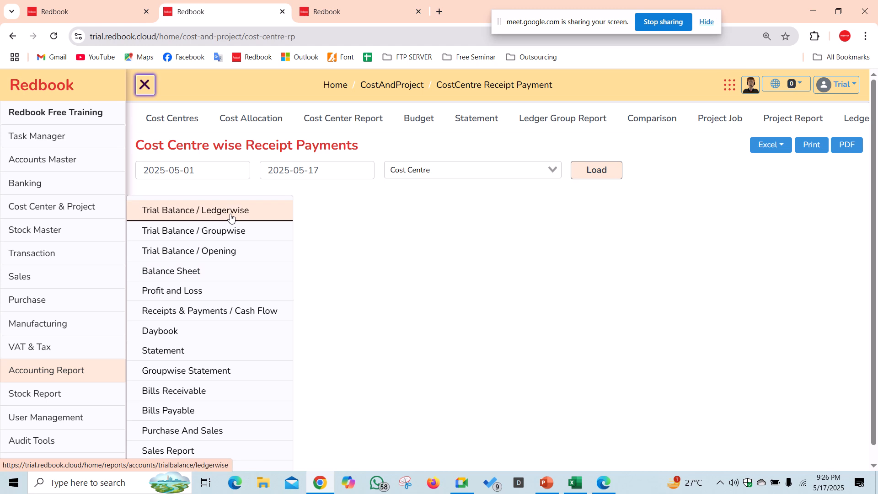
click(210, 297)
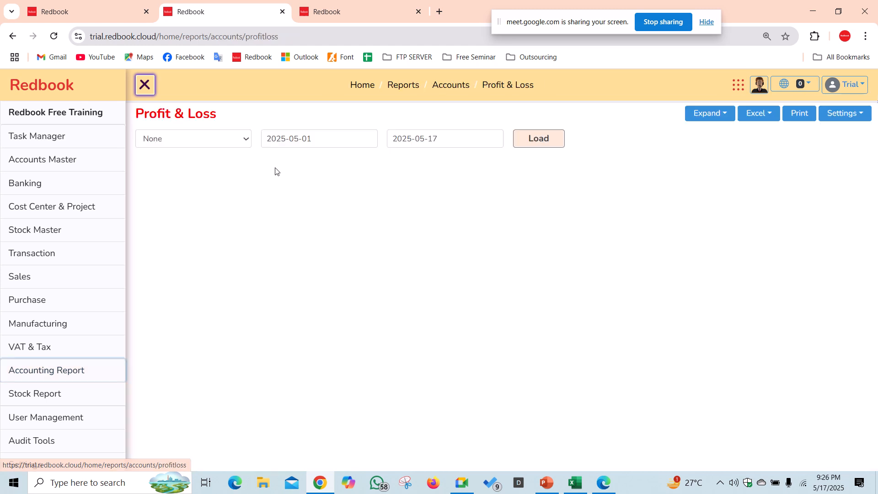
click(354, 142)
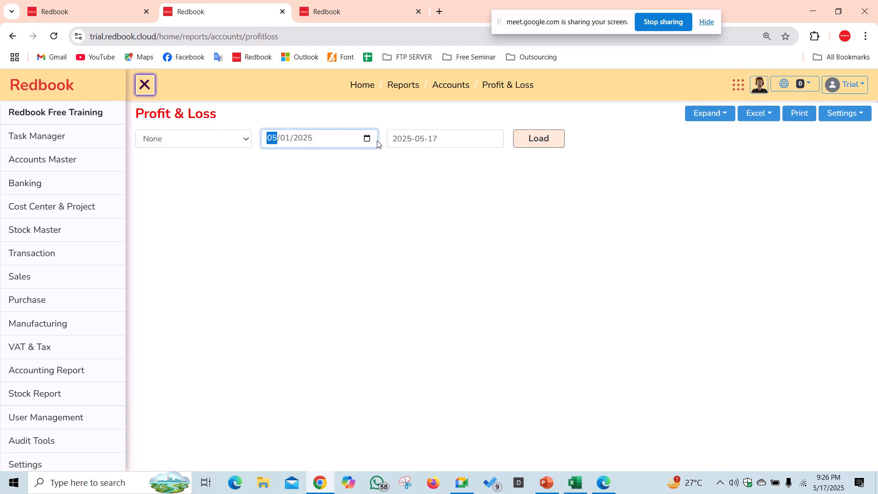
click(371, 141)
click(359, 128)
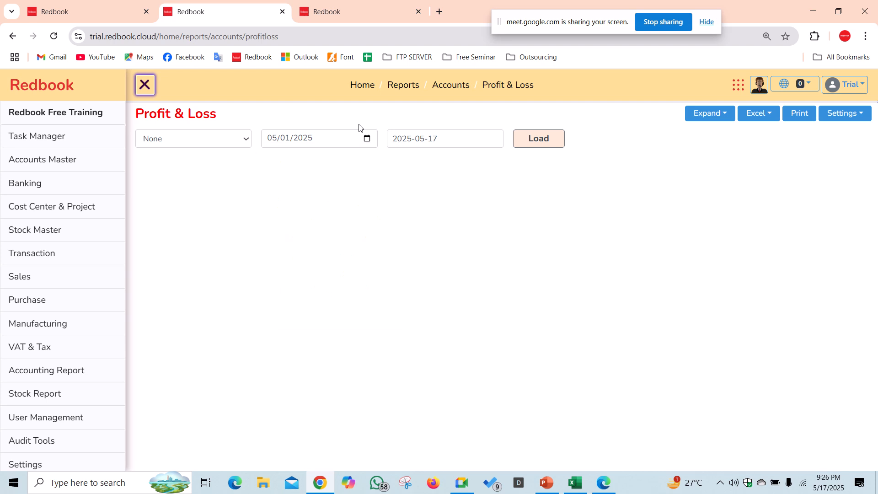
click(540, 145)
click(540, 146)
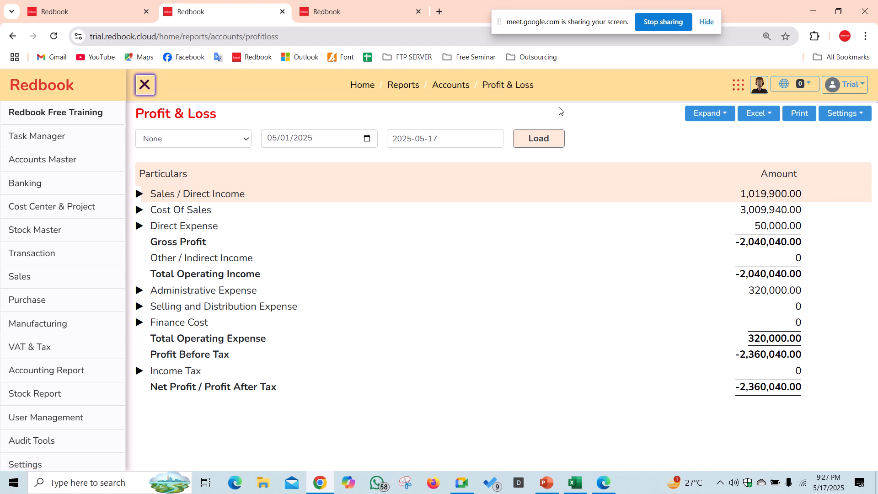
click(373, 4)
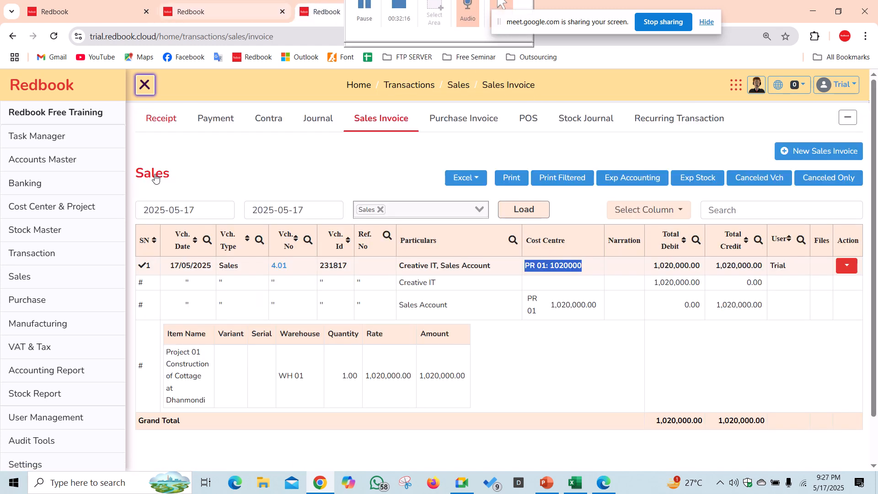
- Run the Branch/Project wise Profit report for Projects, PR 01 and PR 02, then return to Profit & Loss
click(83, 210)
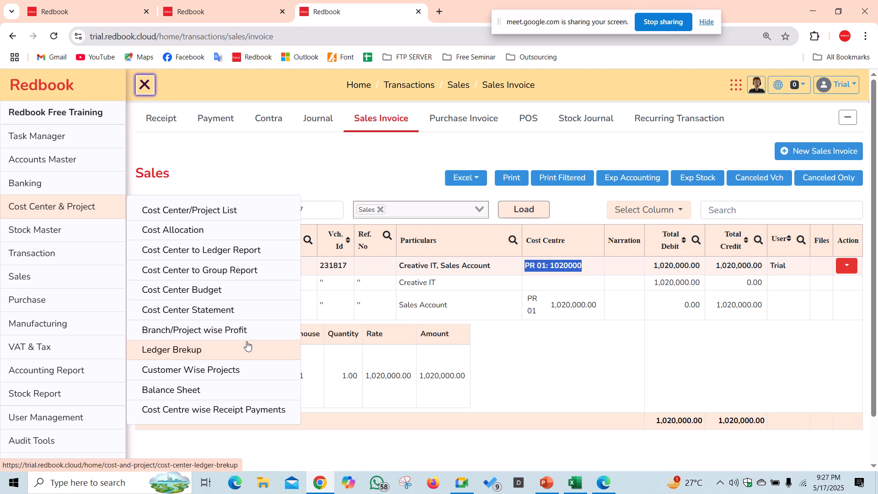
click(238, 330)
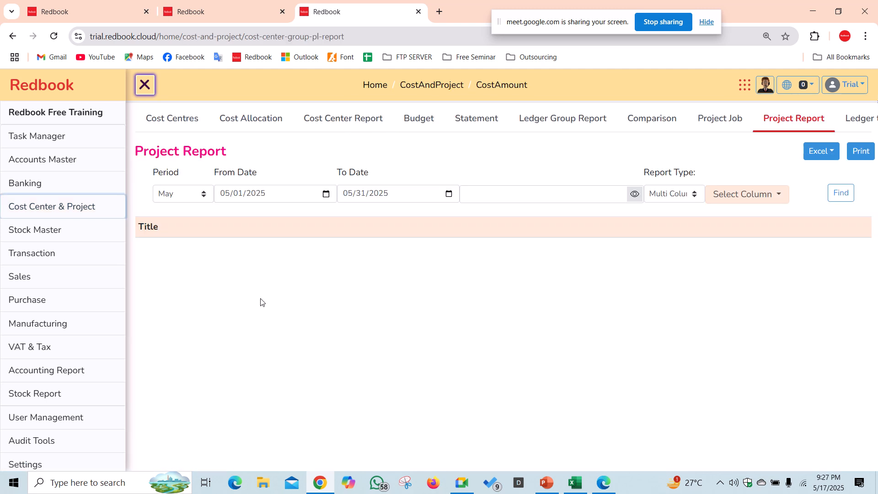
click(524, 193)
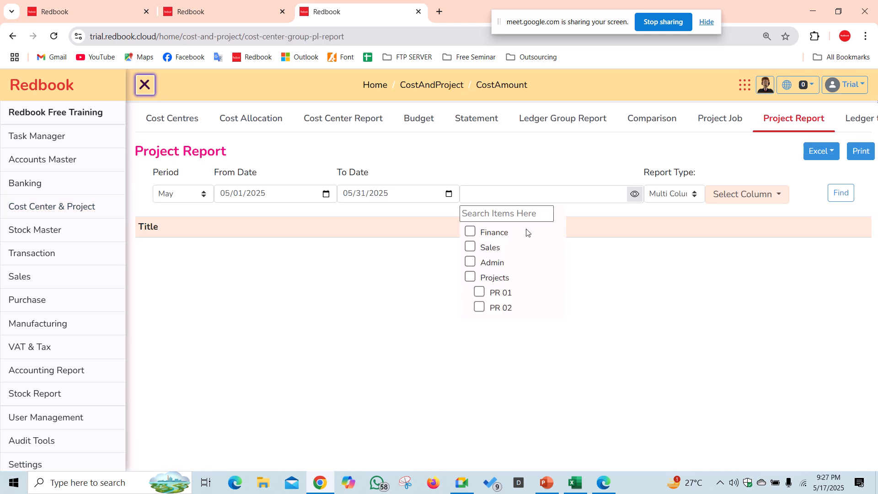
click(470, 277)
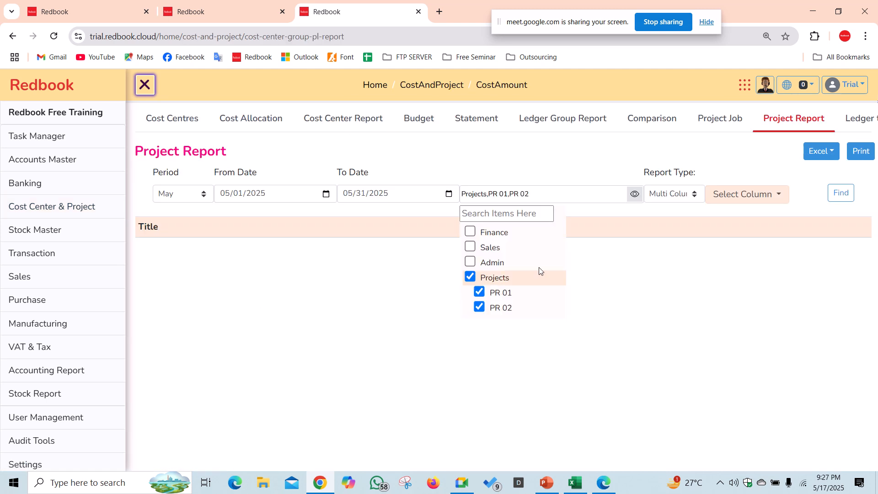
click(840, 193)
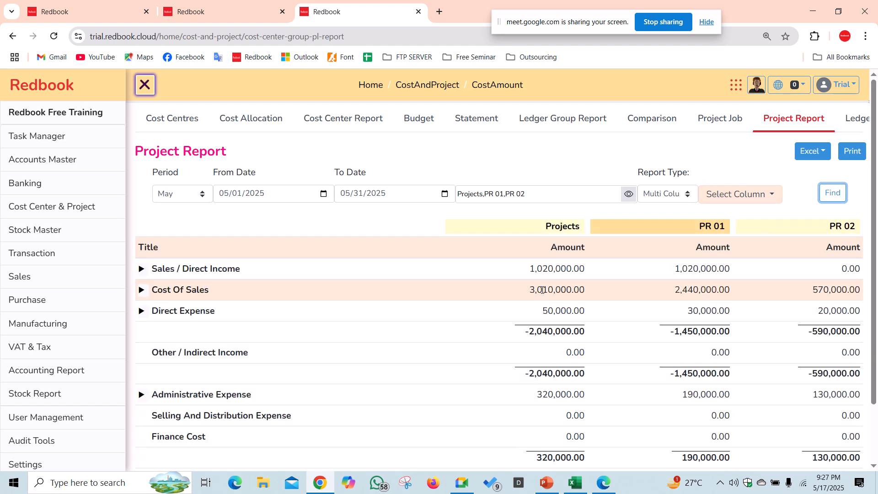
click(287, 14)
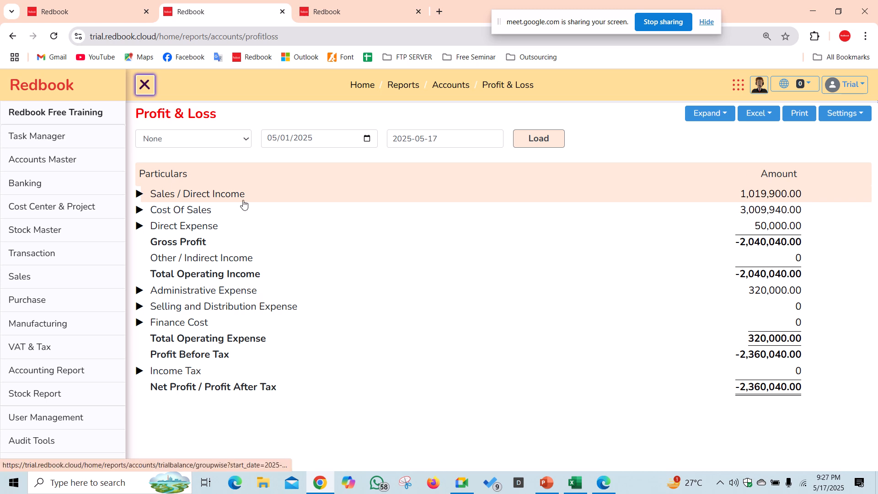
- Expand Sales / Direct Income, cross-check it against the Project Report, and open the Sales Account statement
click(140, 194)
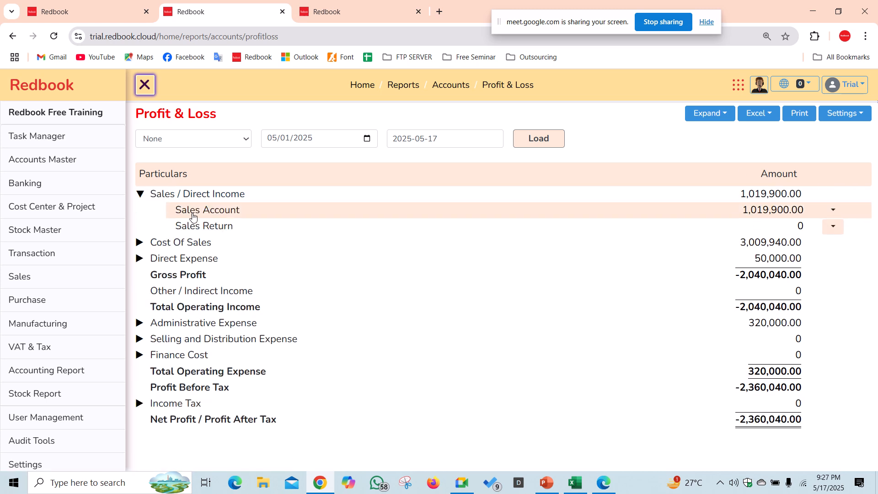
click(330, 15)
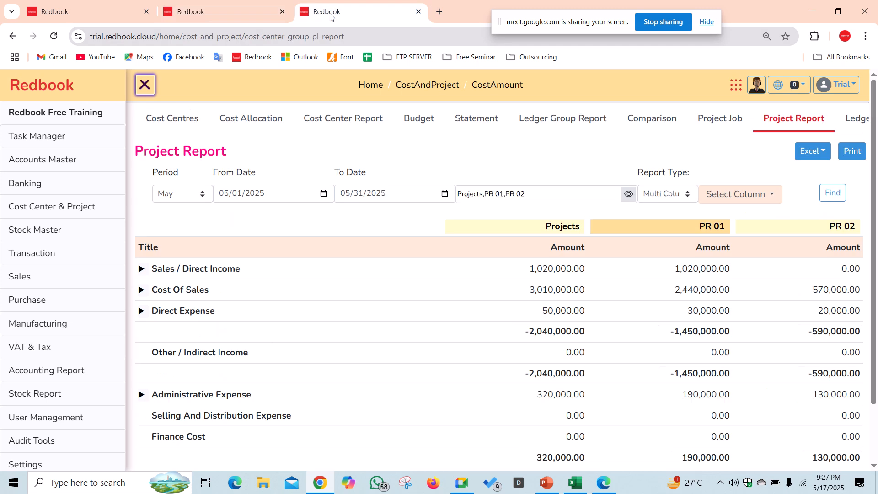
click(235, 8)
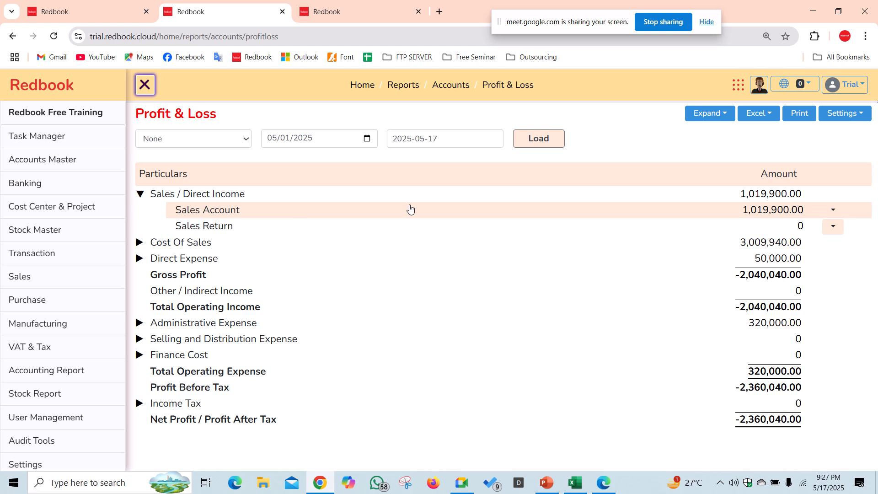
click(760, 211)
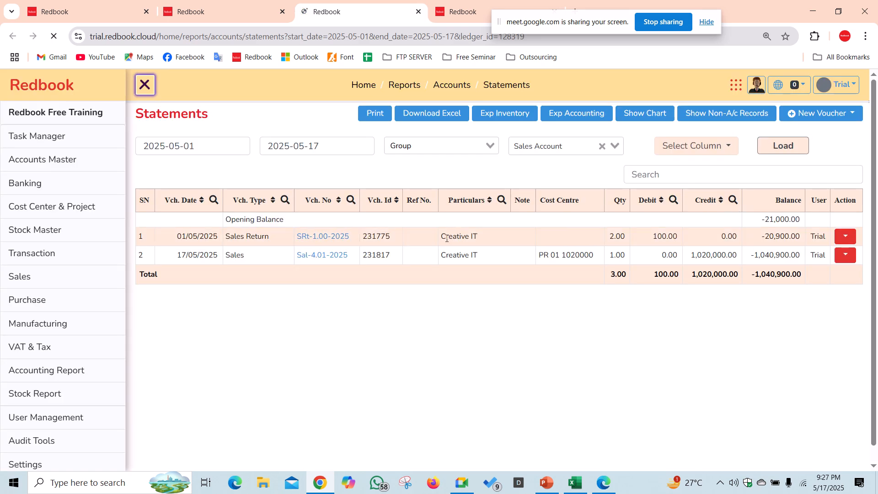
- Note the 100.00 sales return debit, collapse Sales / Direct Income in Profit & Loss, and return to Meet
drag(651, 238, 690, 236)
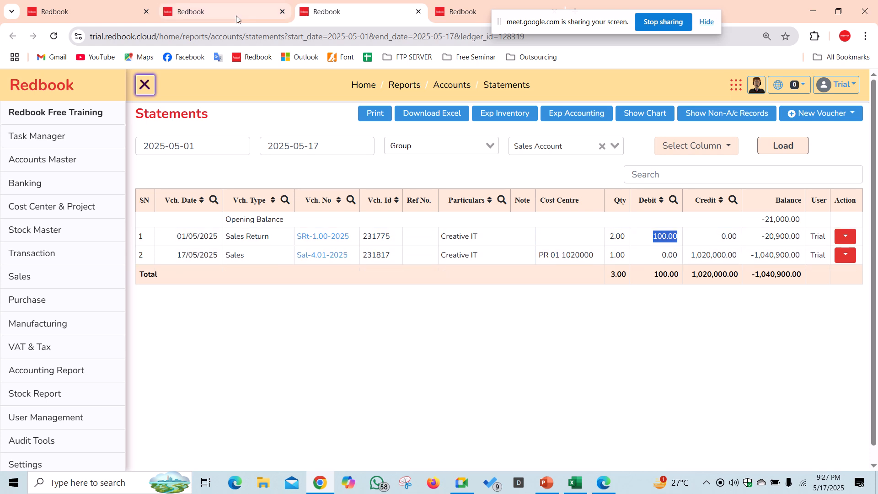
click(253, 4)
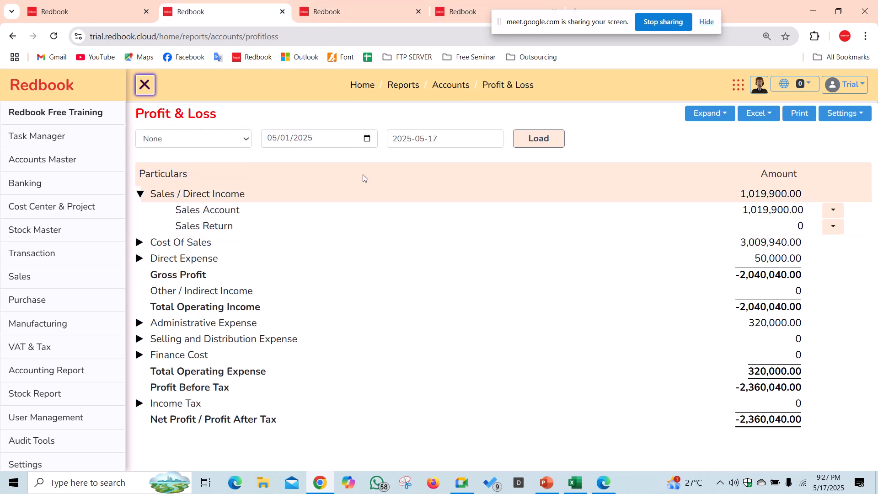
click(139, 195)
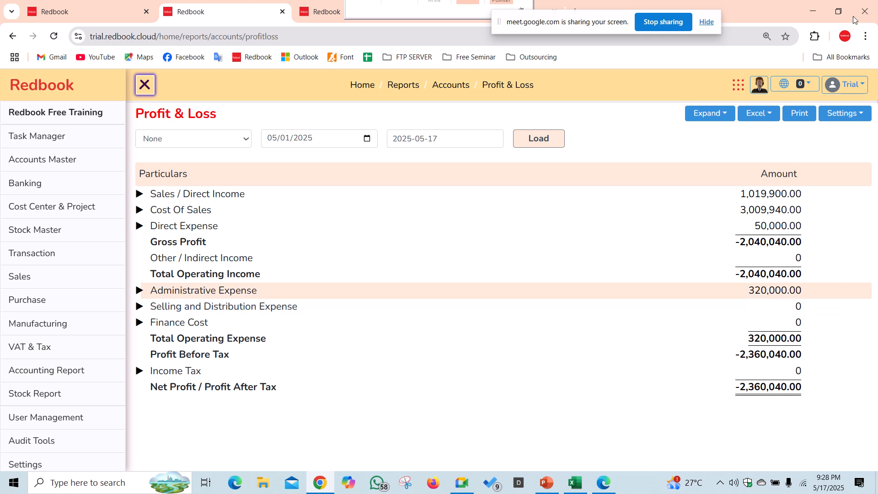
mouse_move(437, 19)
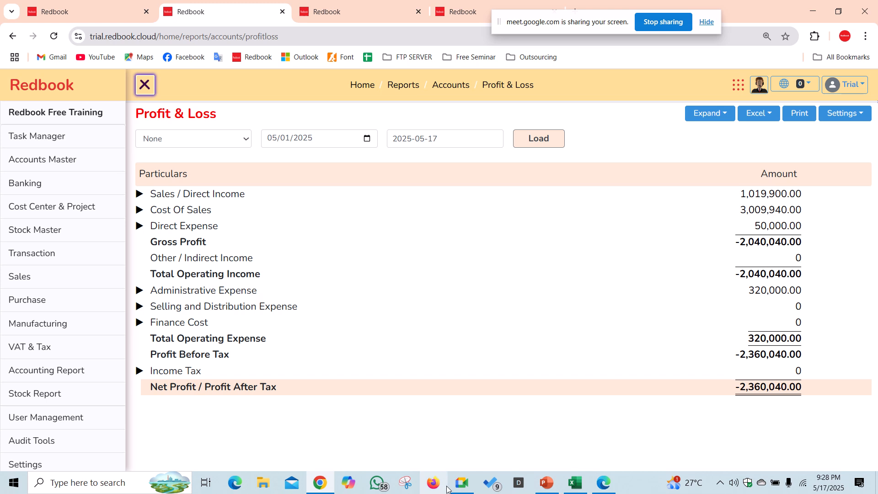
click(462, 487)
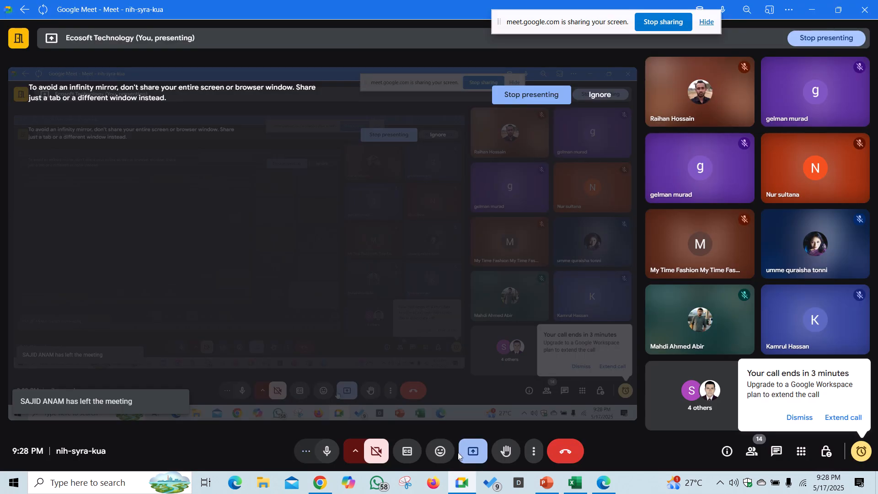
- Stop presenting the screen in Google Meet and open WhatsApp
click(481, 453)
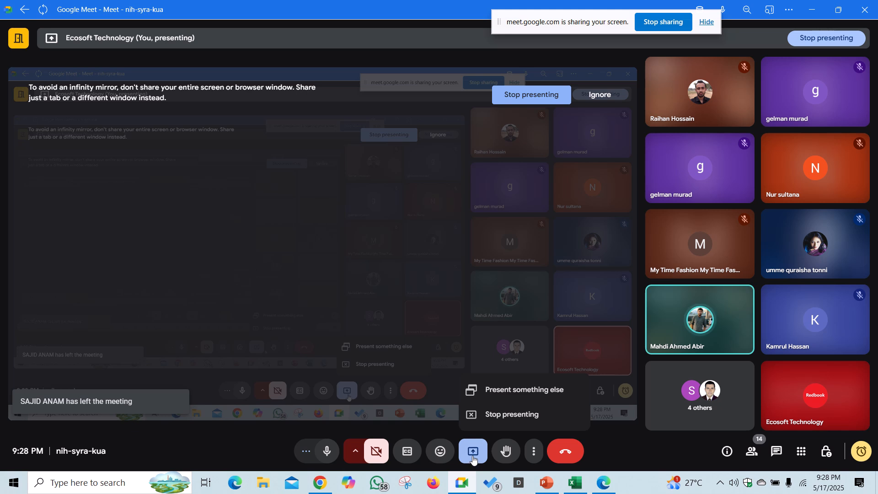
click(490, 415)
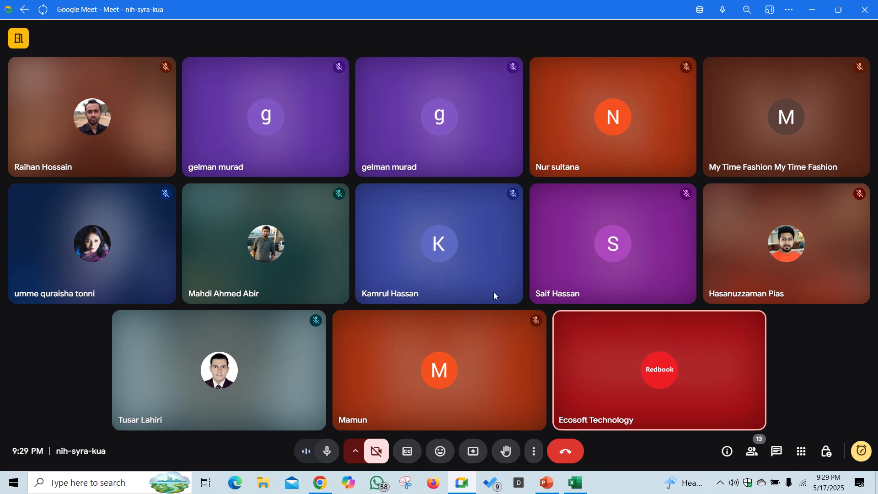
click(377, 482)
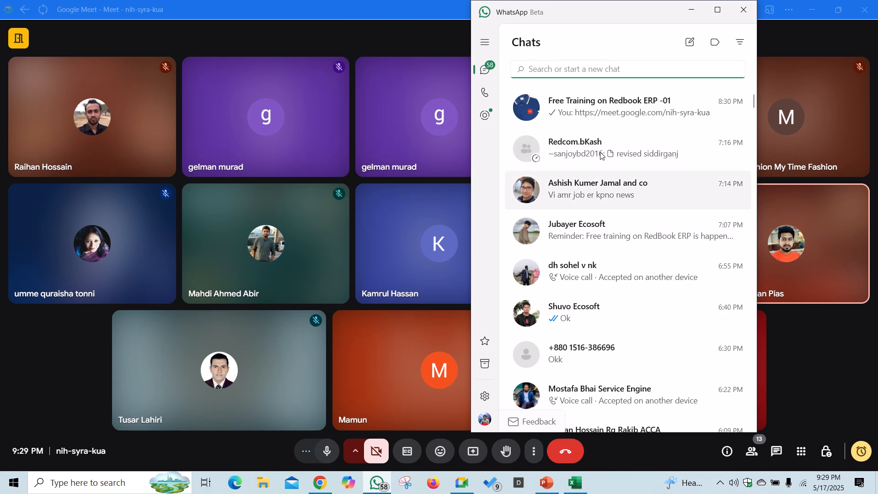
- Open the Free Training on Redbook ERP group chat and send 'for free trial'
click(604, 115)
text(for )
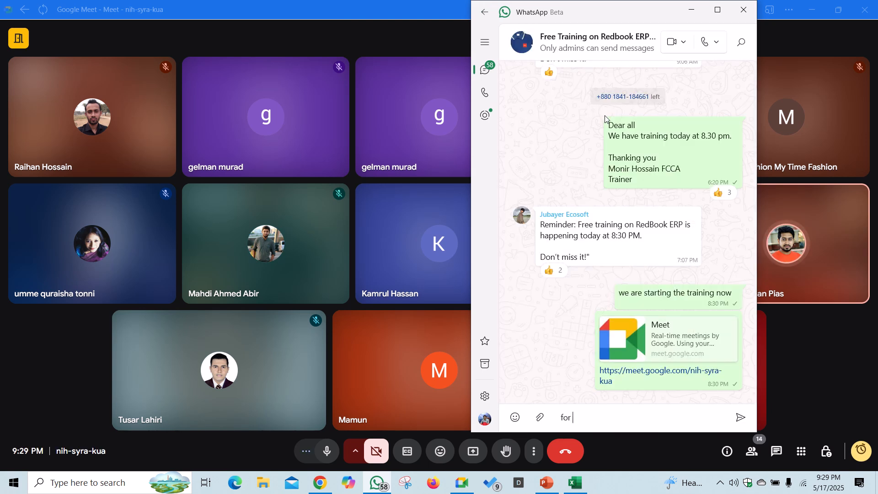
text(tree trial)
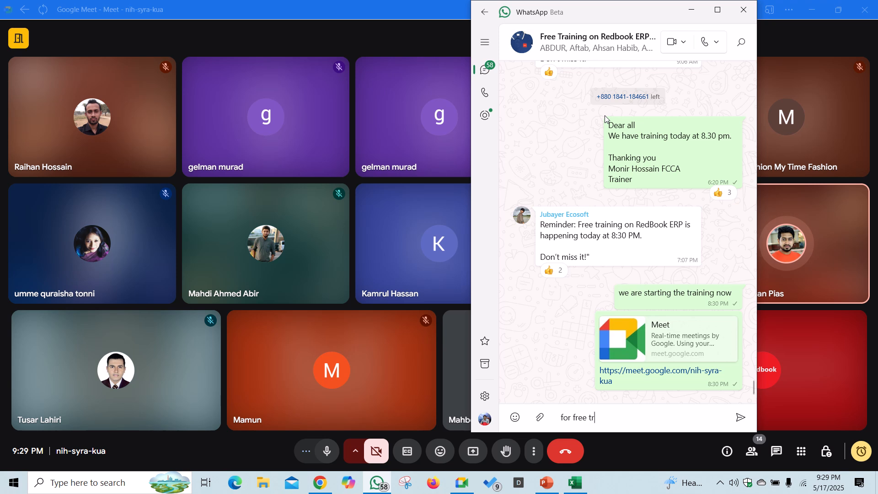
key(Return)
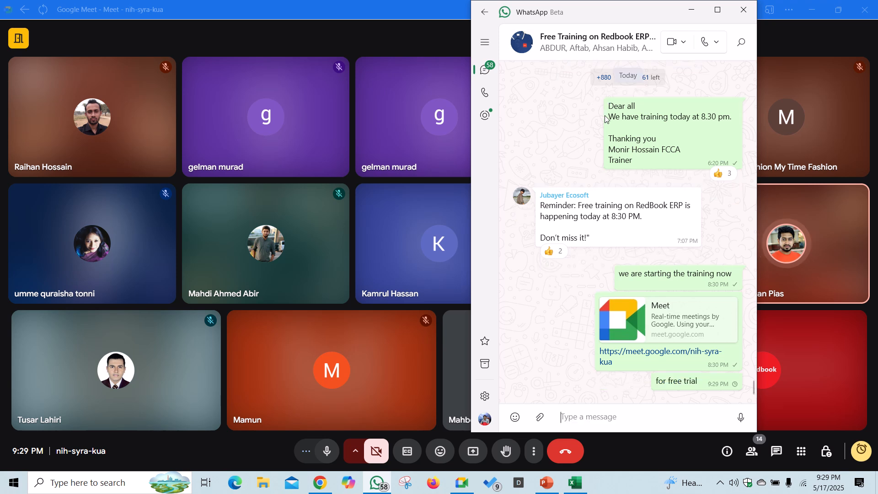
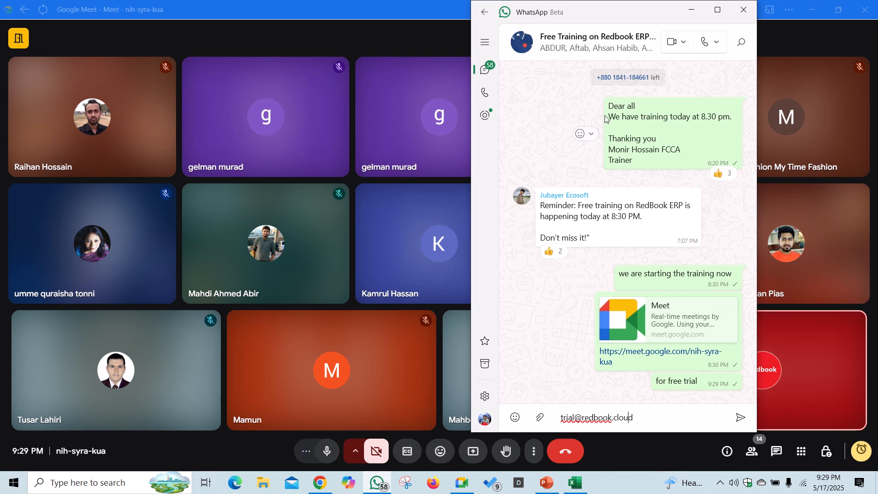
- Send the address 'trial.redbook.cloud', replacing the mistyped @ with a dot
key(Left)
key(Left)
key(Left)
key(Left)
key(Left)
key(Left)
key(Left)
key(Left)
key(Left)
key(BackSpace)
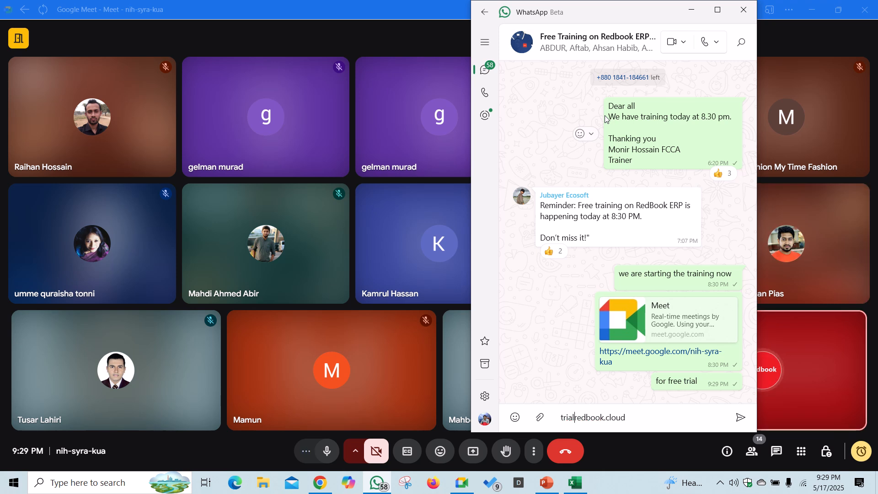
text(.)
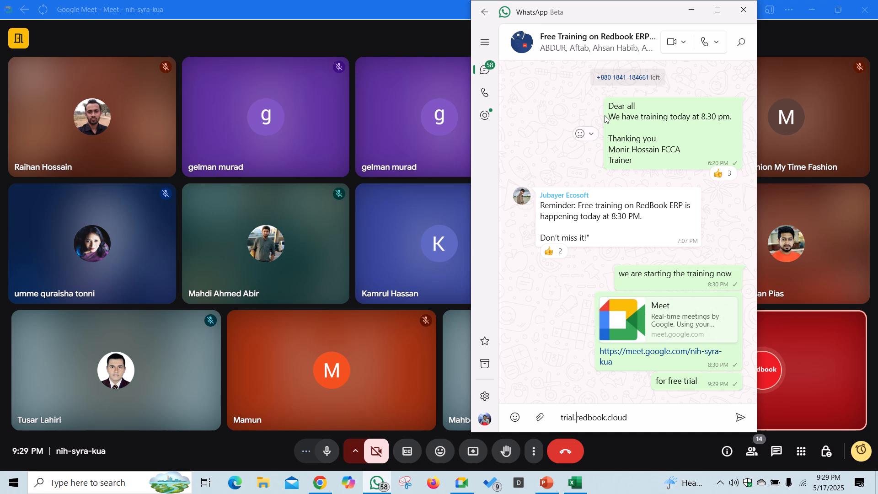
key(Return)
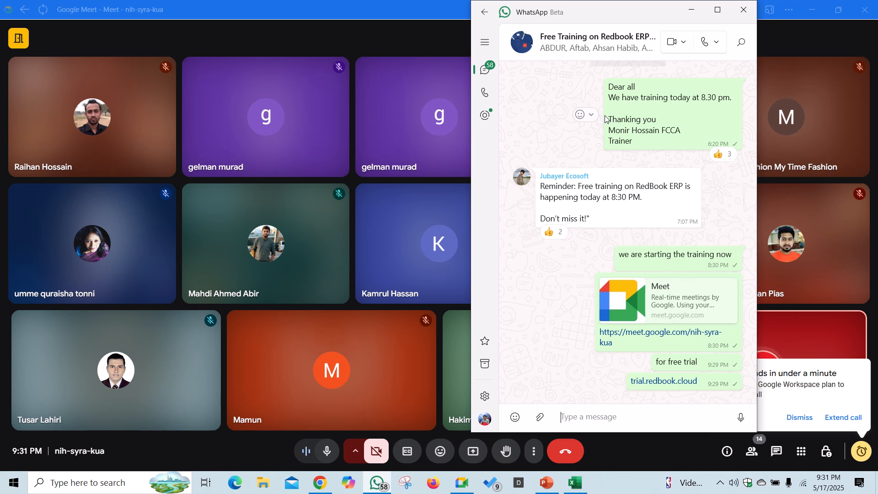
- Post the trial account's login id and its password as two separate messages in the training group
text(id: )
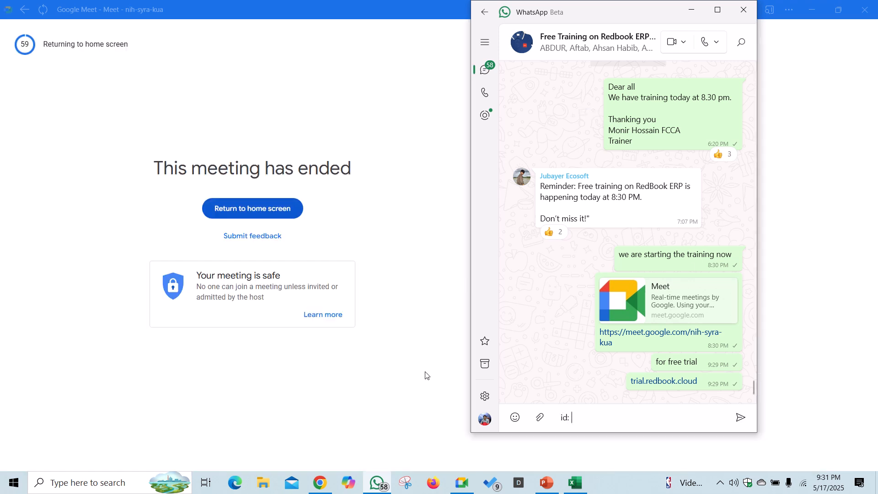
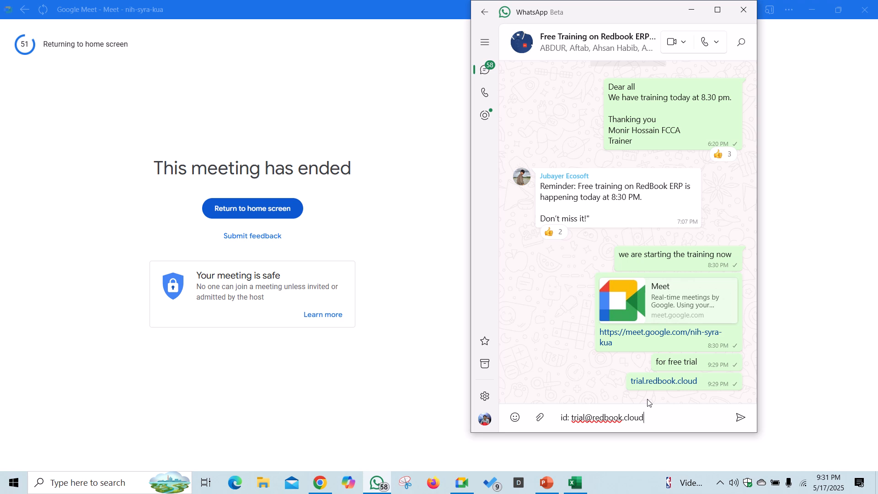
key(Return)
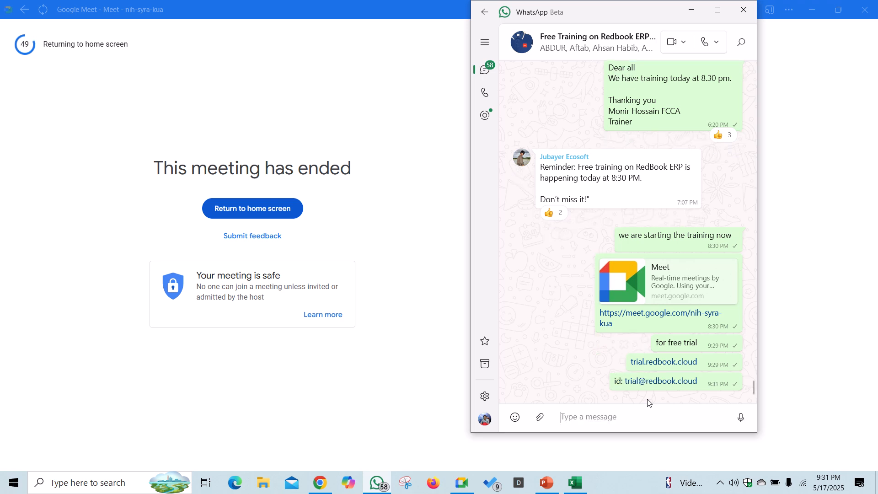
text(pass: 1234)
key(Return)
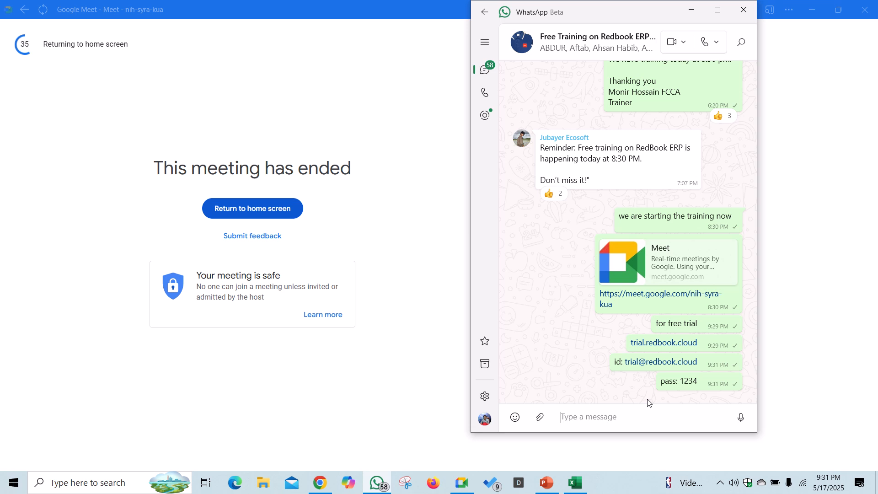
- Switch from the ended Meet call to the blank PowerPoint Presentation2
click(547, 455)
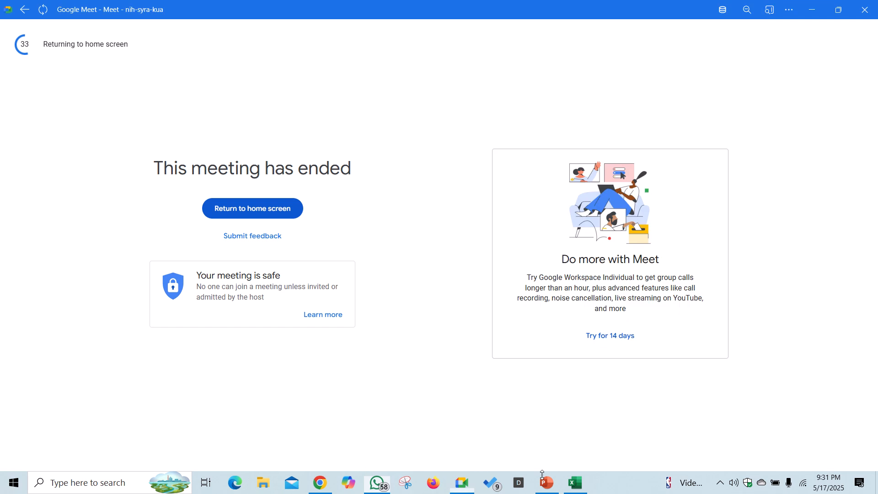
click(544, 483)
mouse_move(497, 12)
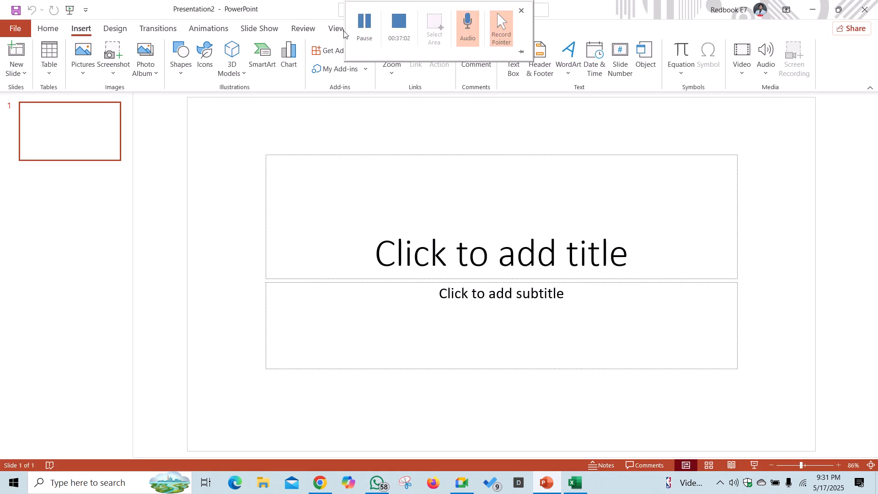